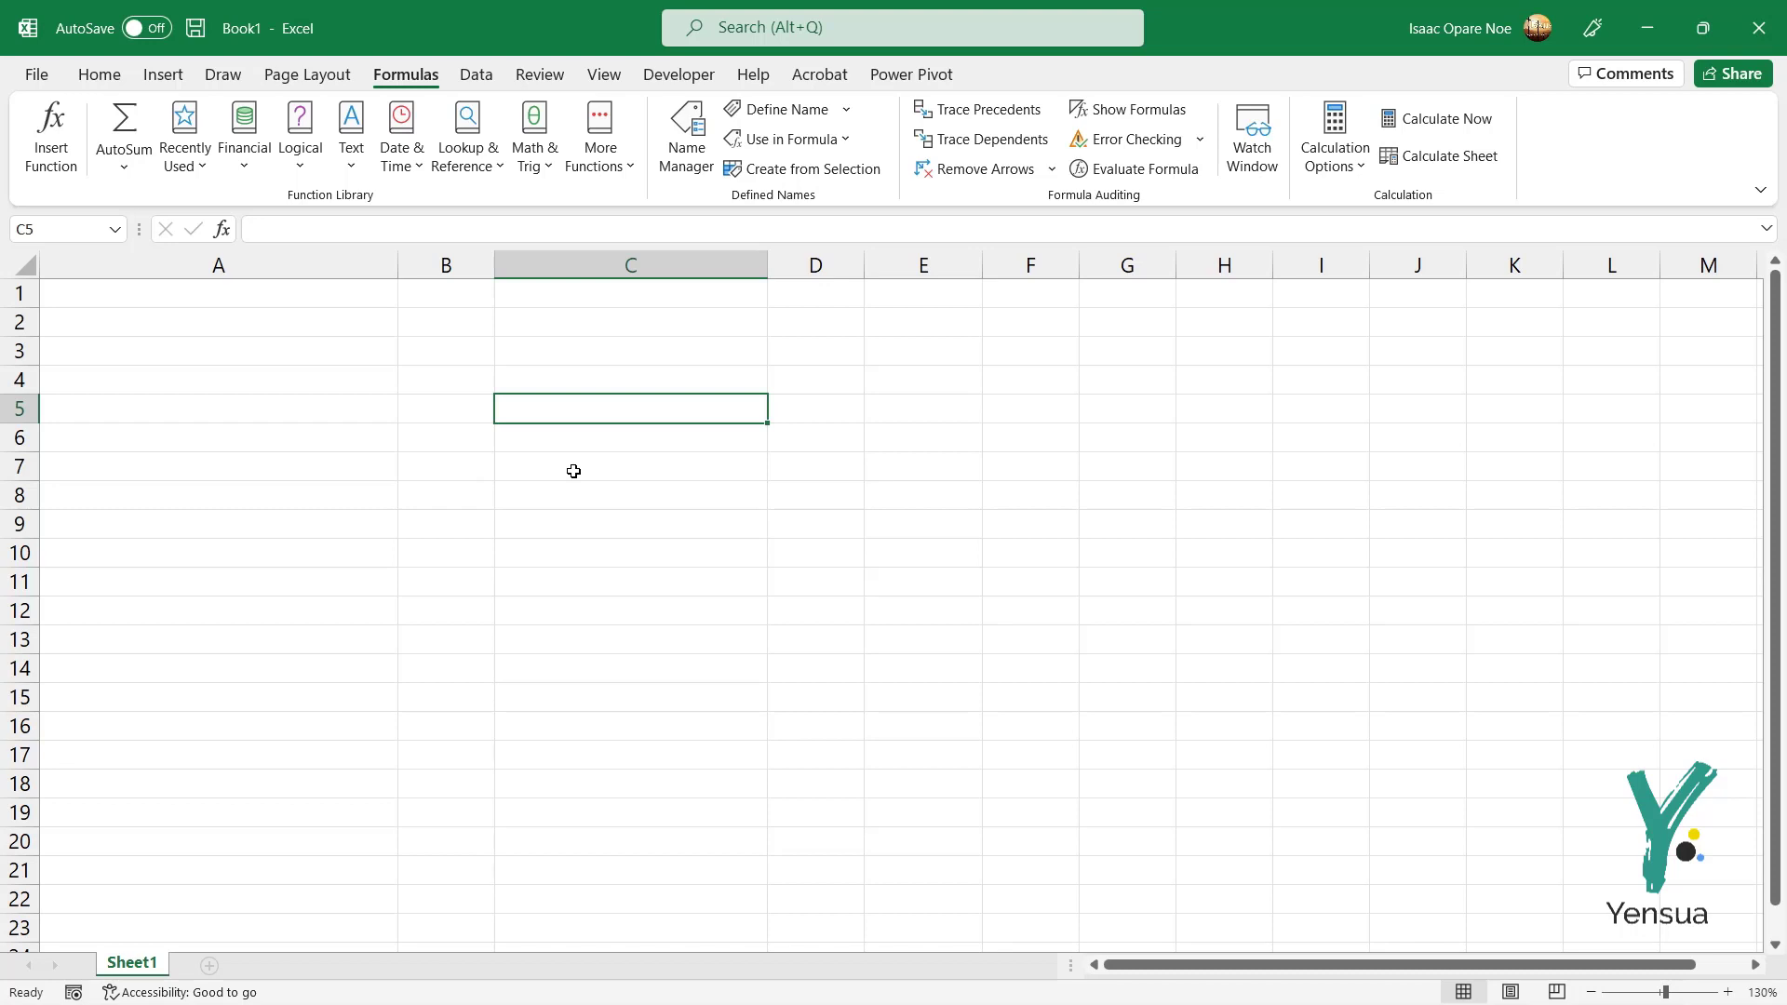
Step: Select cell A1 in the blank Book1 workbook, then switch to the Employees folder window
left_click(319, 303)
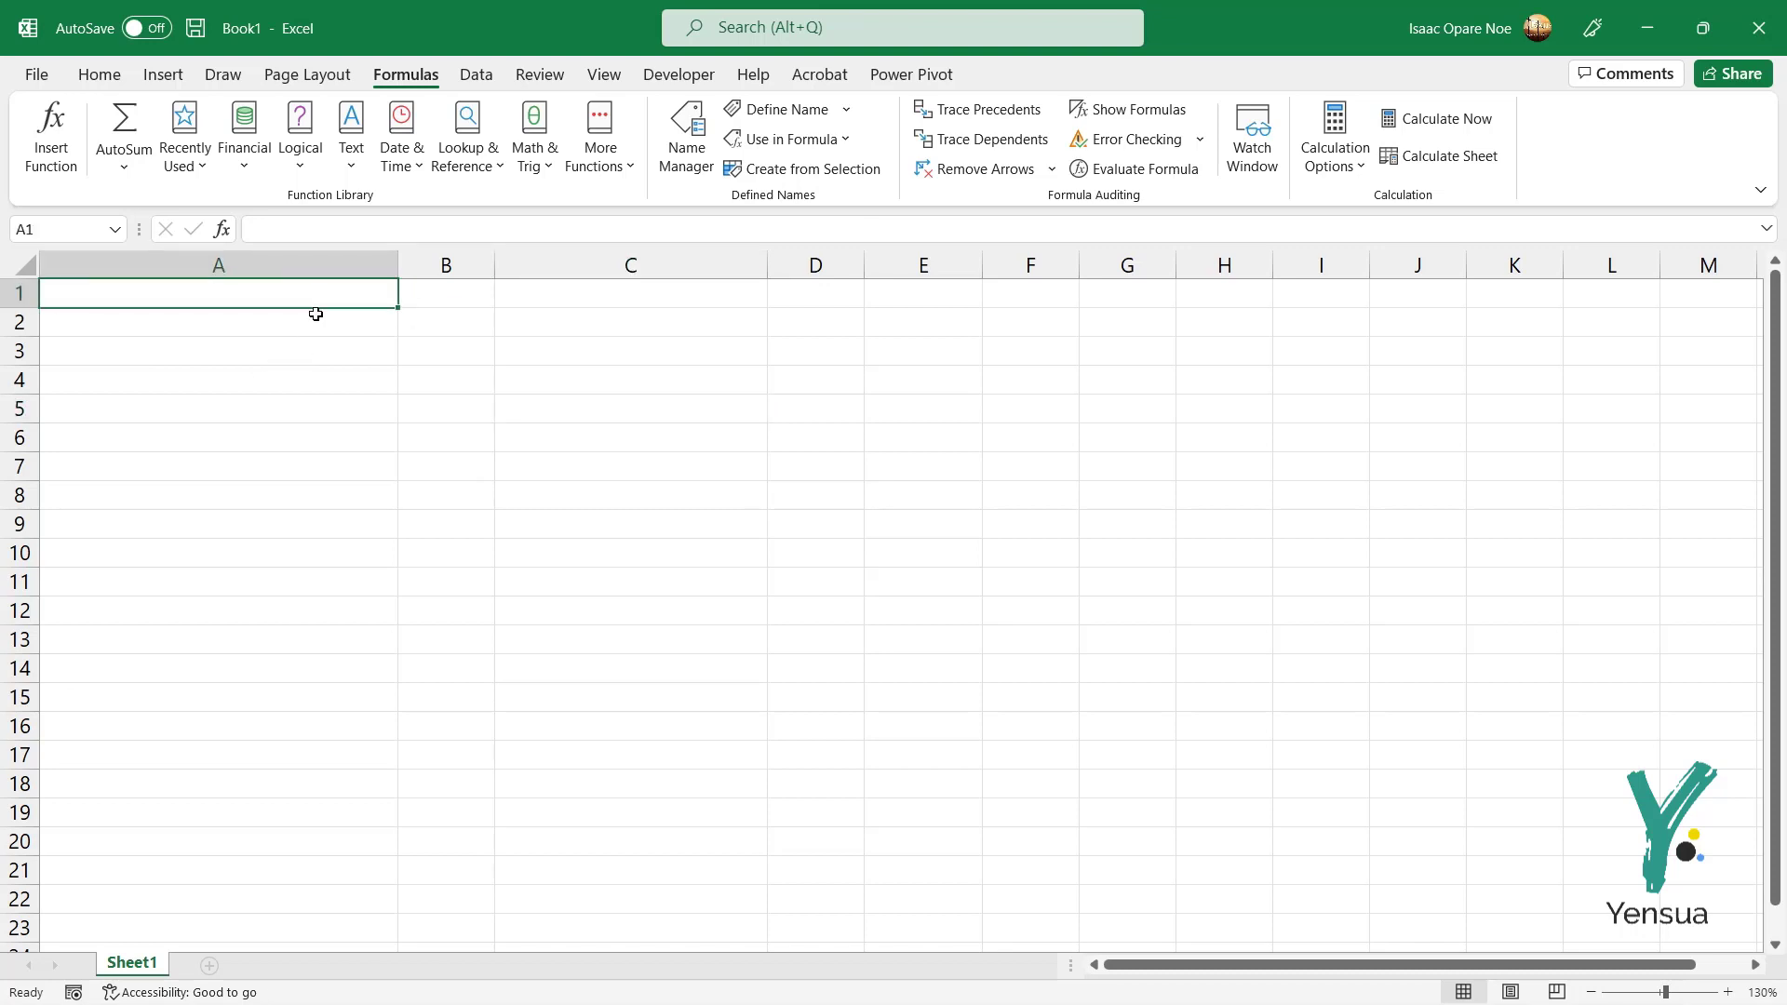
key("alt+Tab")
key("alt+Tab")
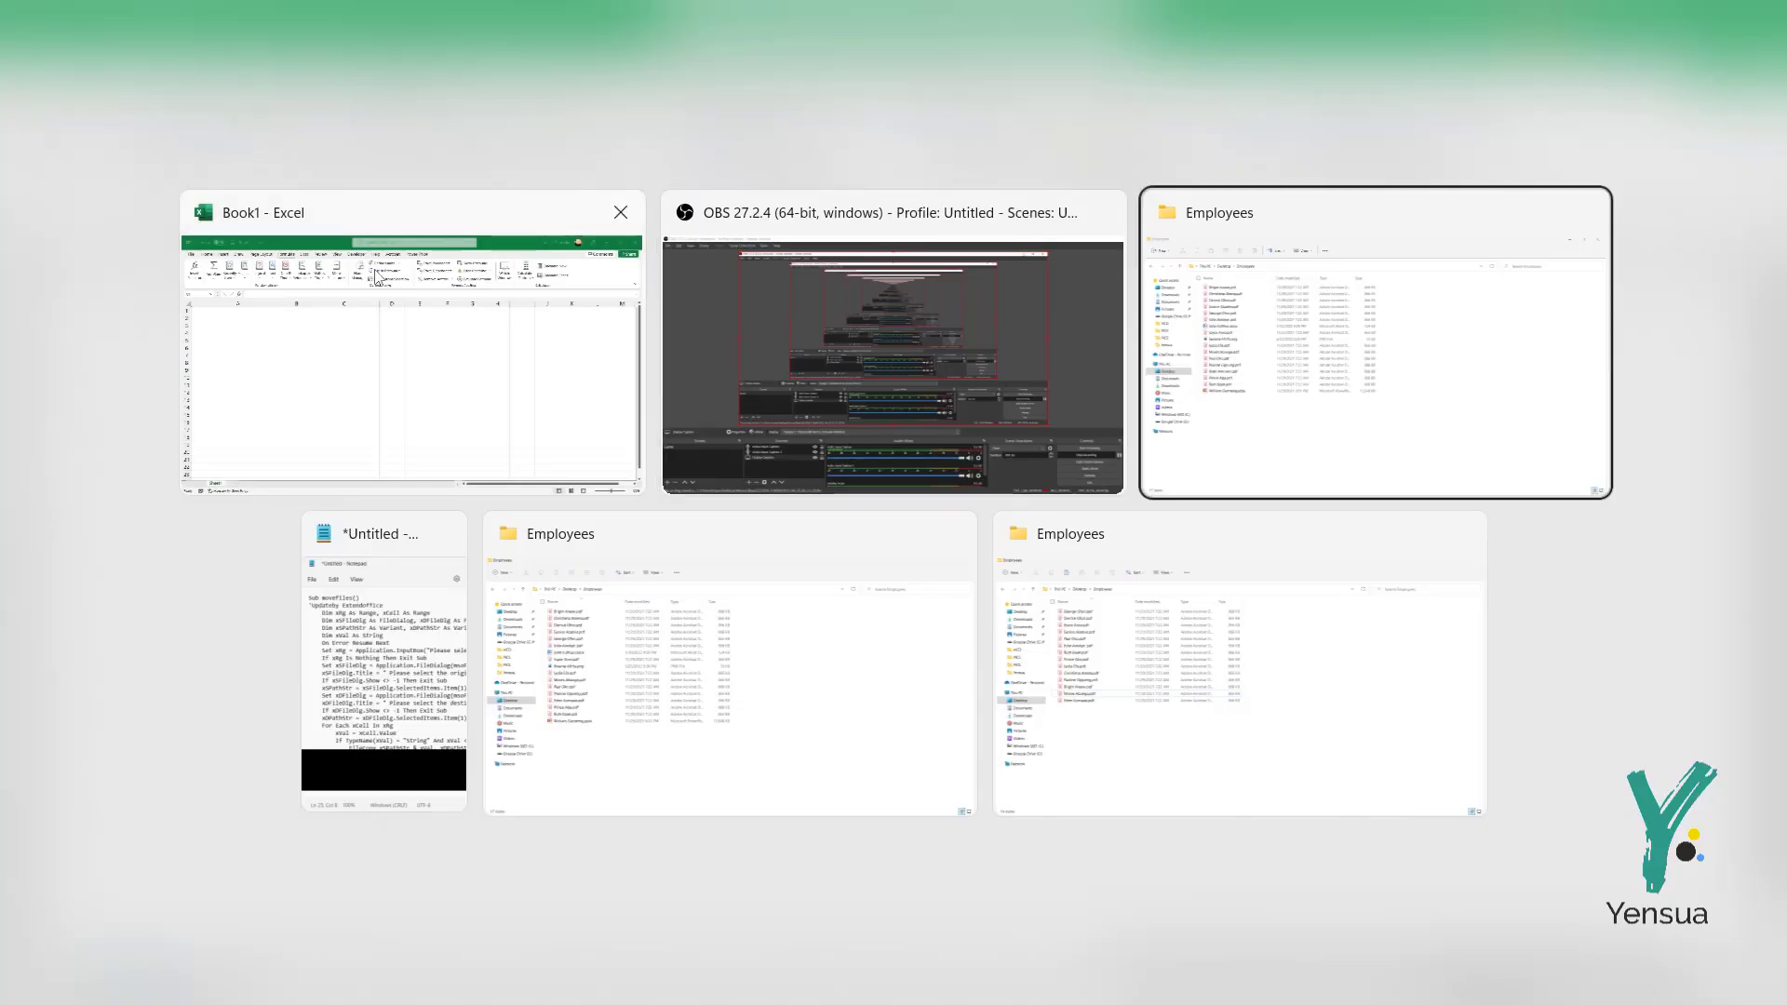
Step: Open the Employees folder from the desktop
left_click(90, 202)
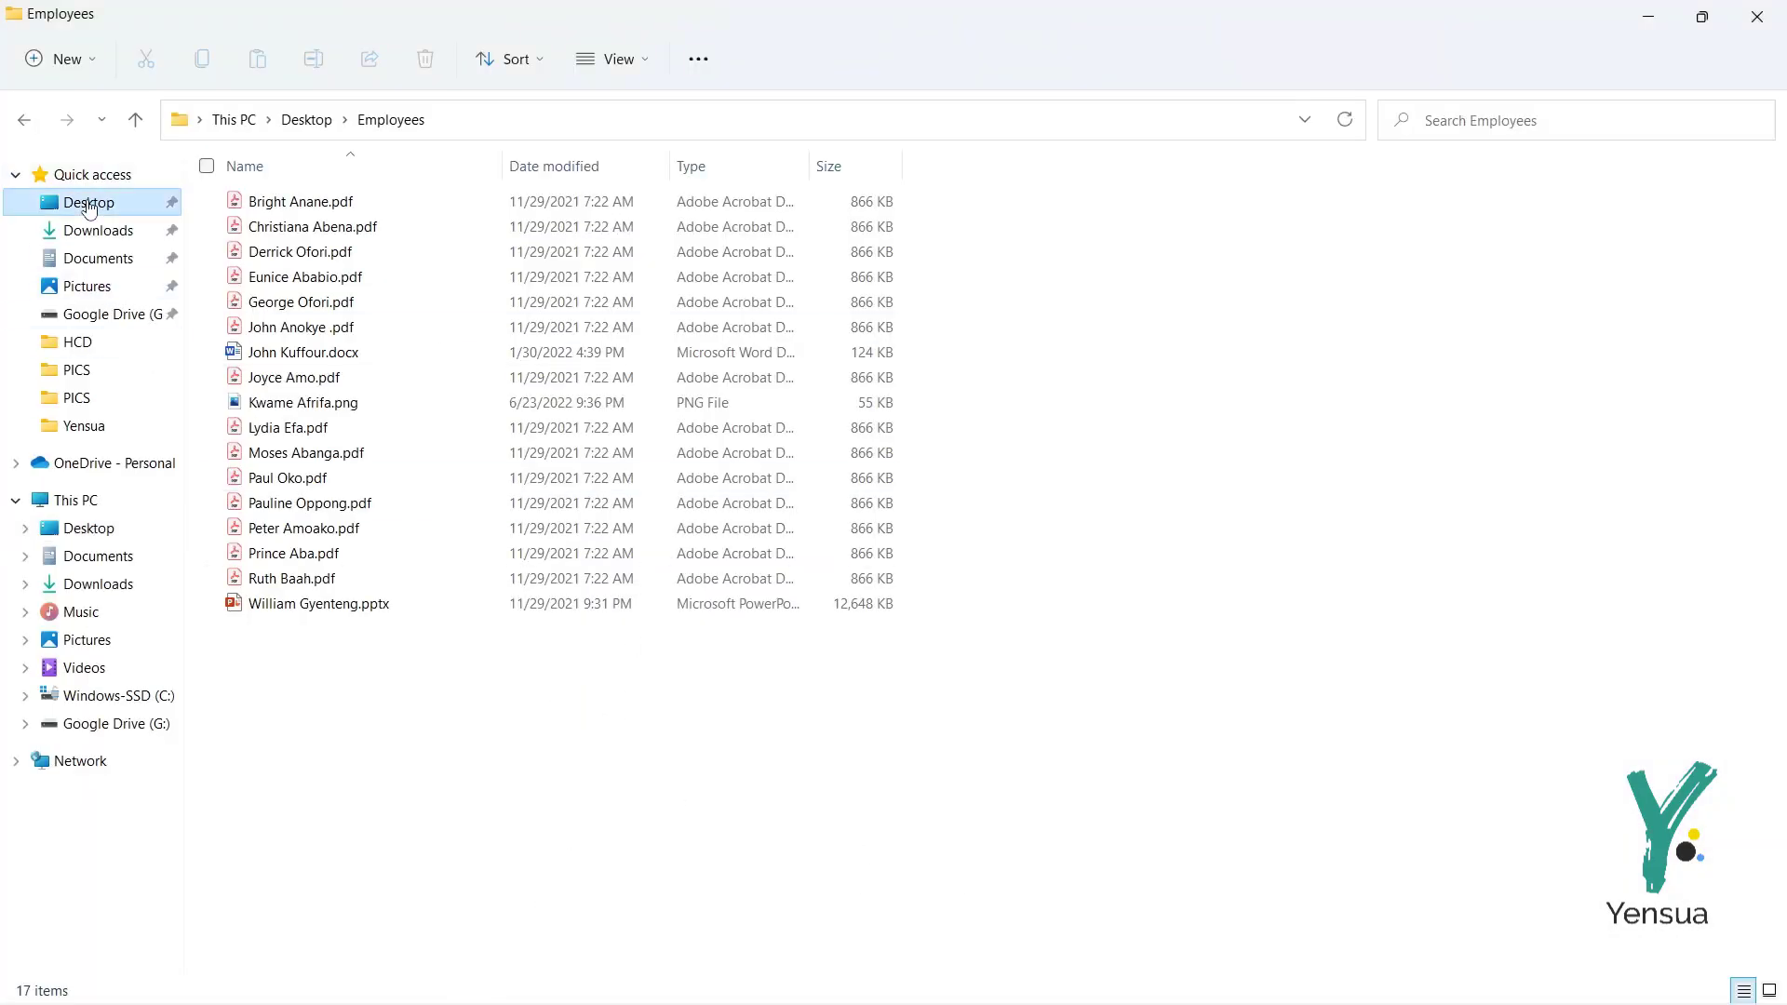
left_click(1782, 977)
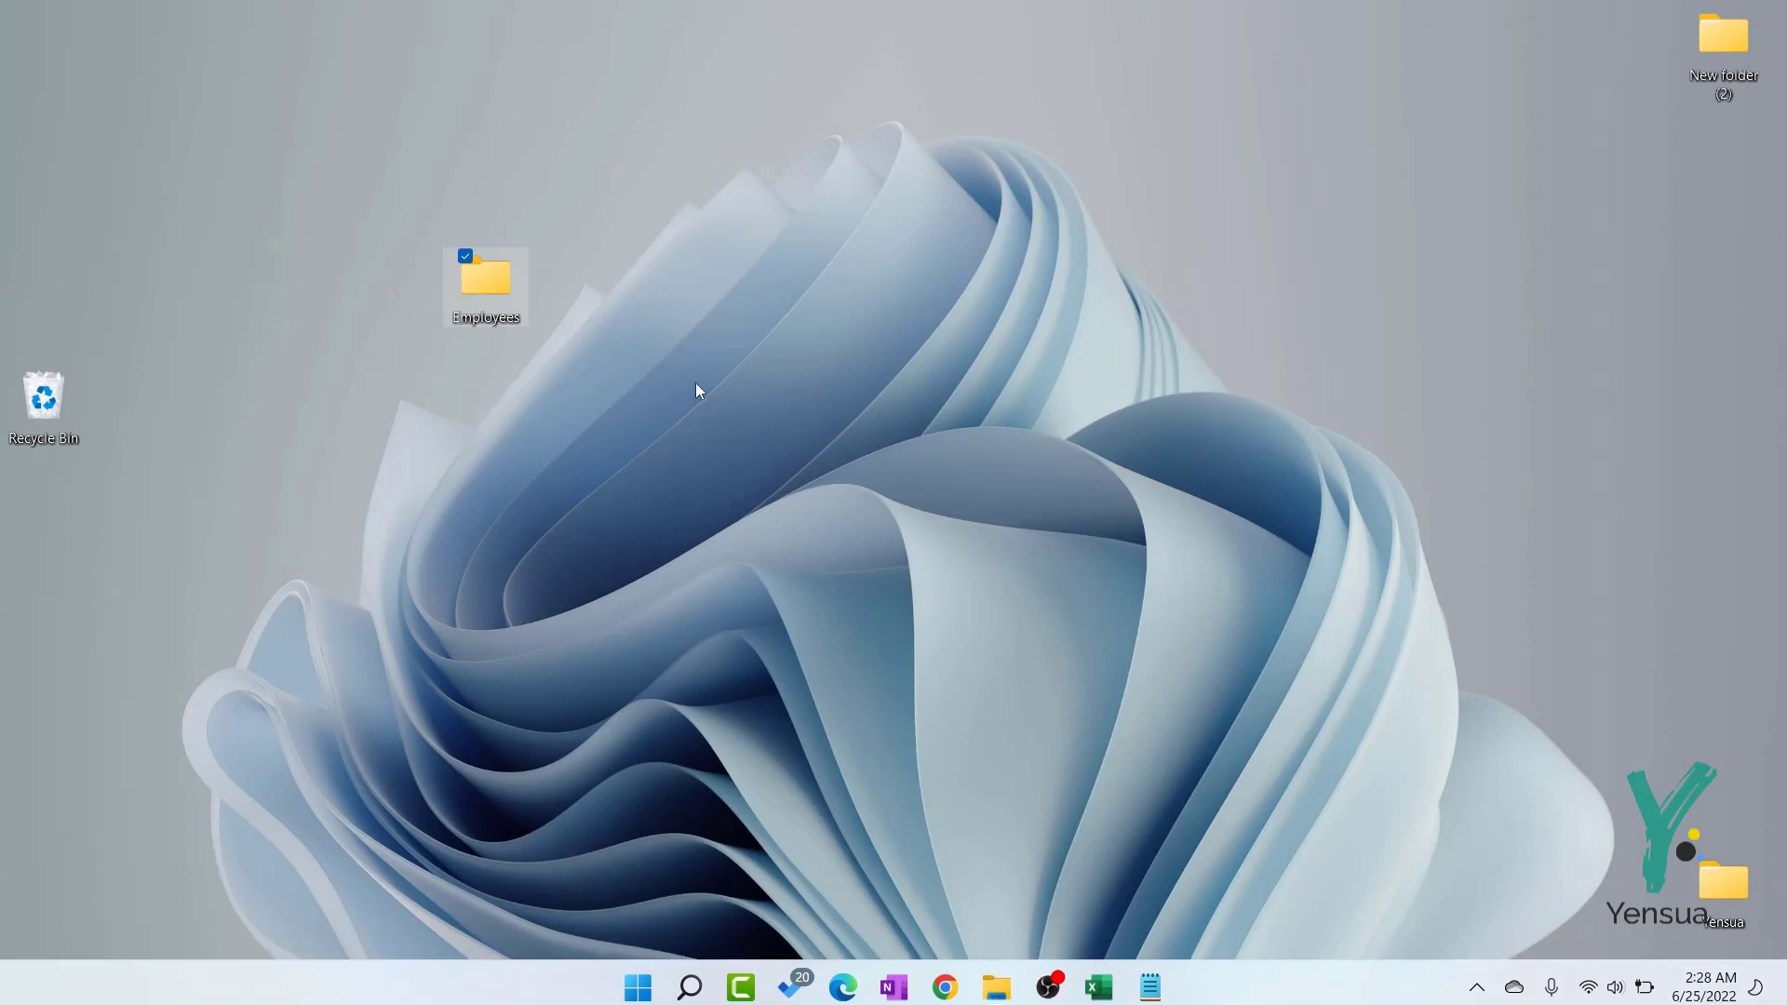
double_click(491, 310)
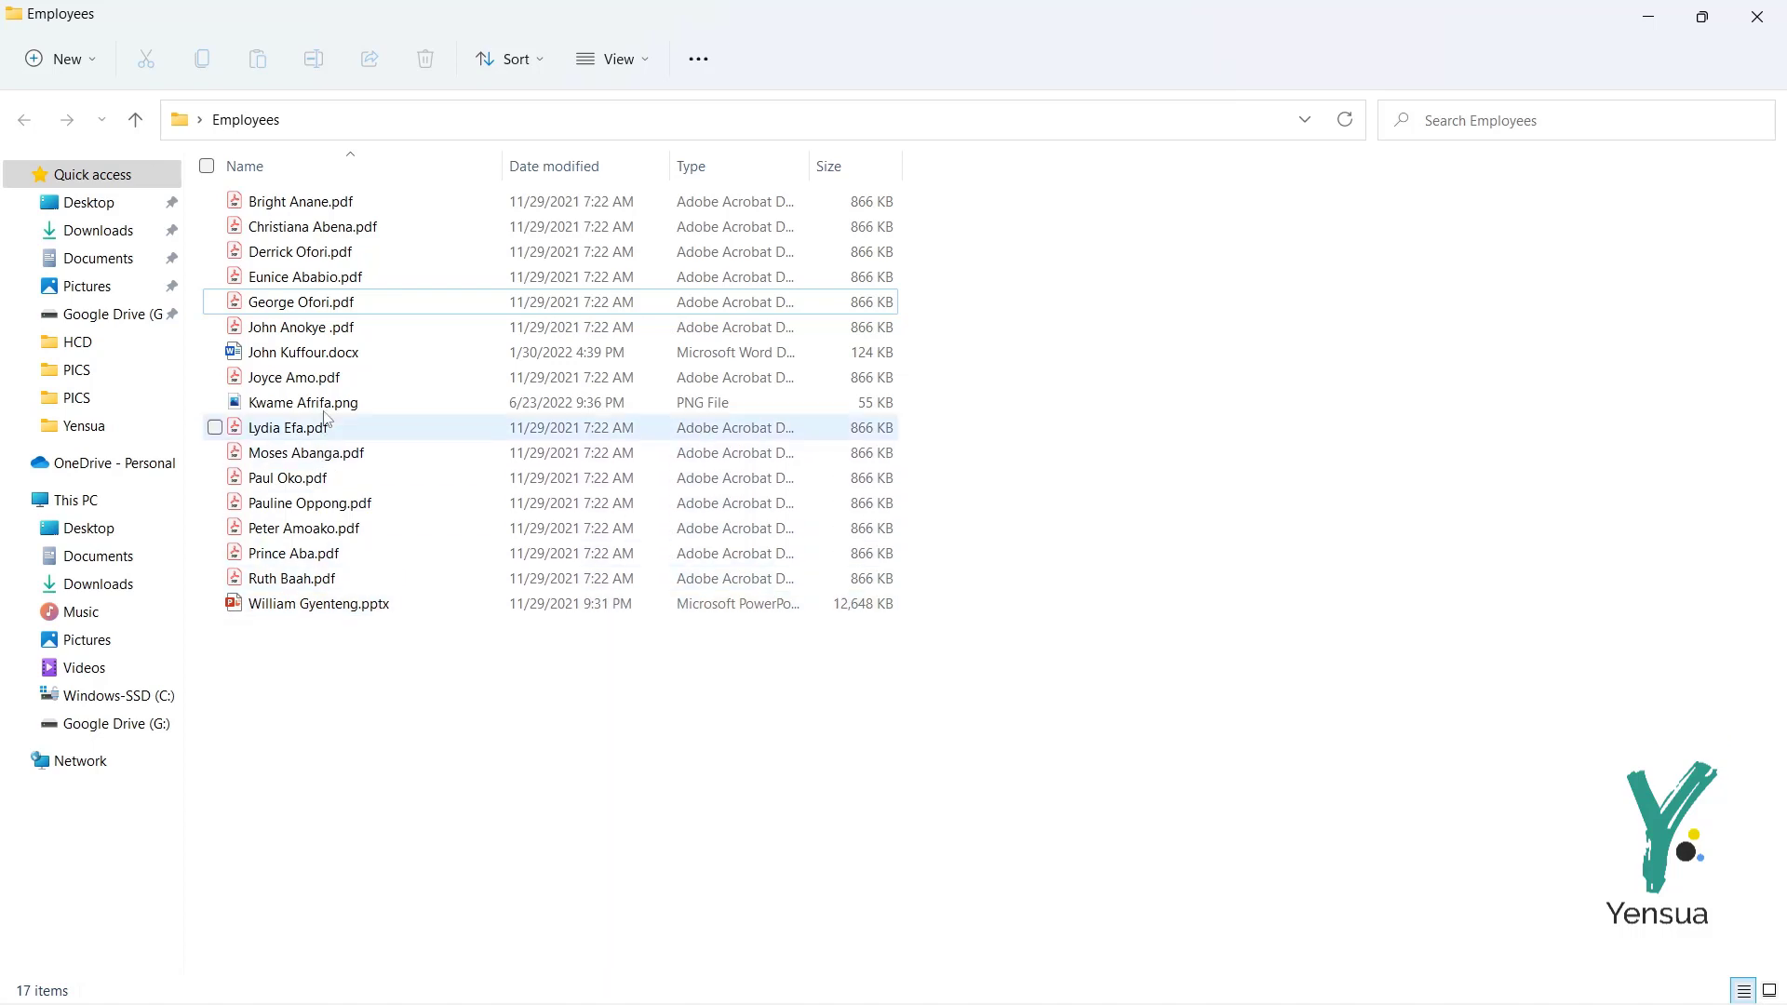
Step: Sort the 17 employee files by name ascending, then return to the Excel workbook
left_click(317, 168)
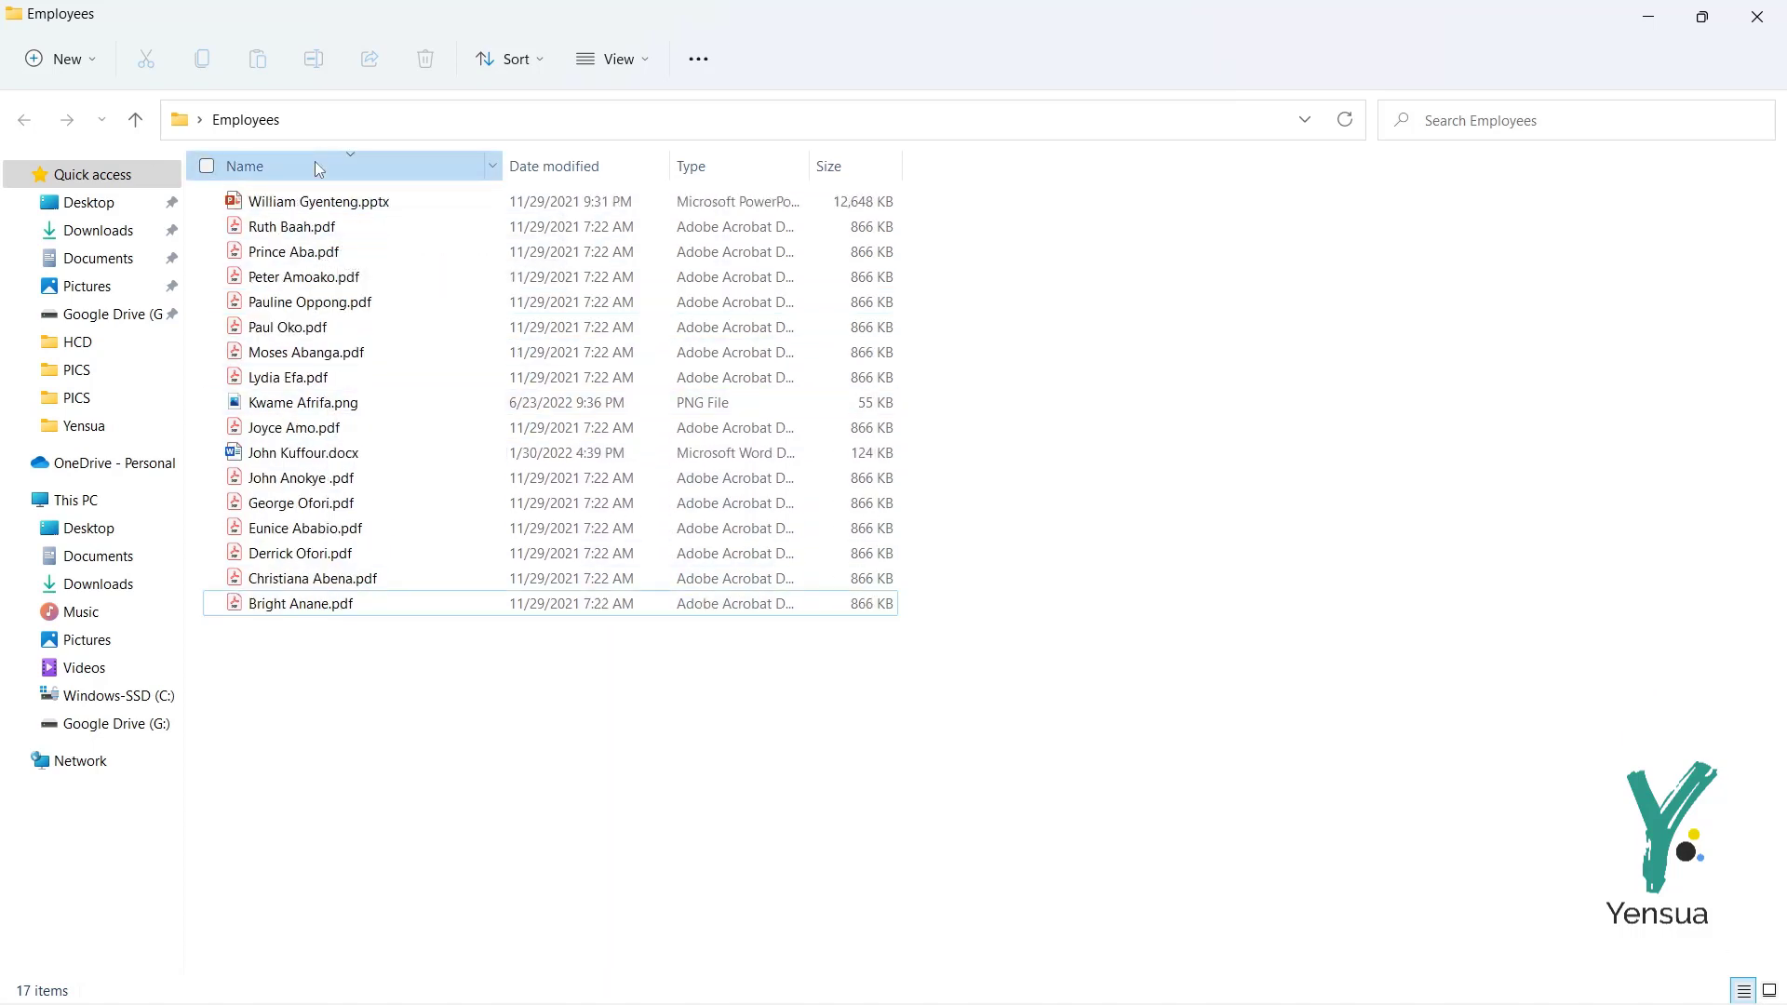
left_click(318, 169)
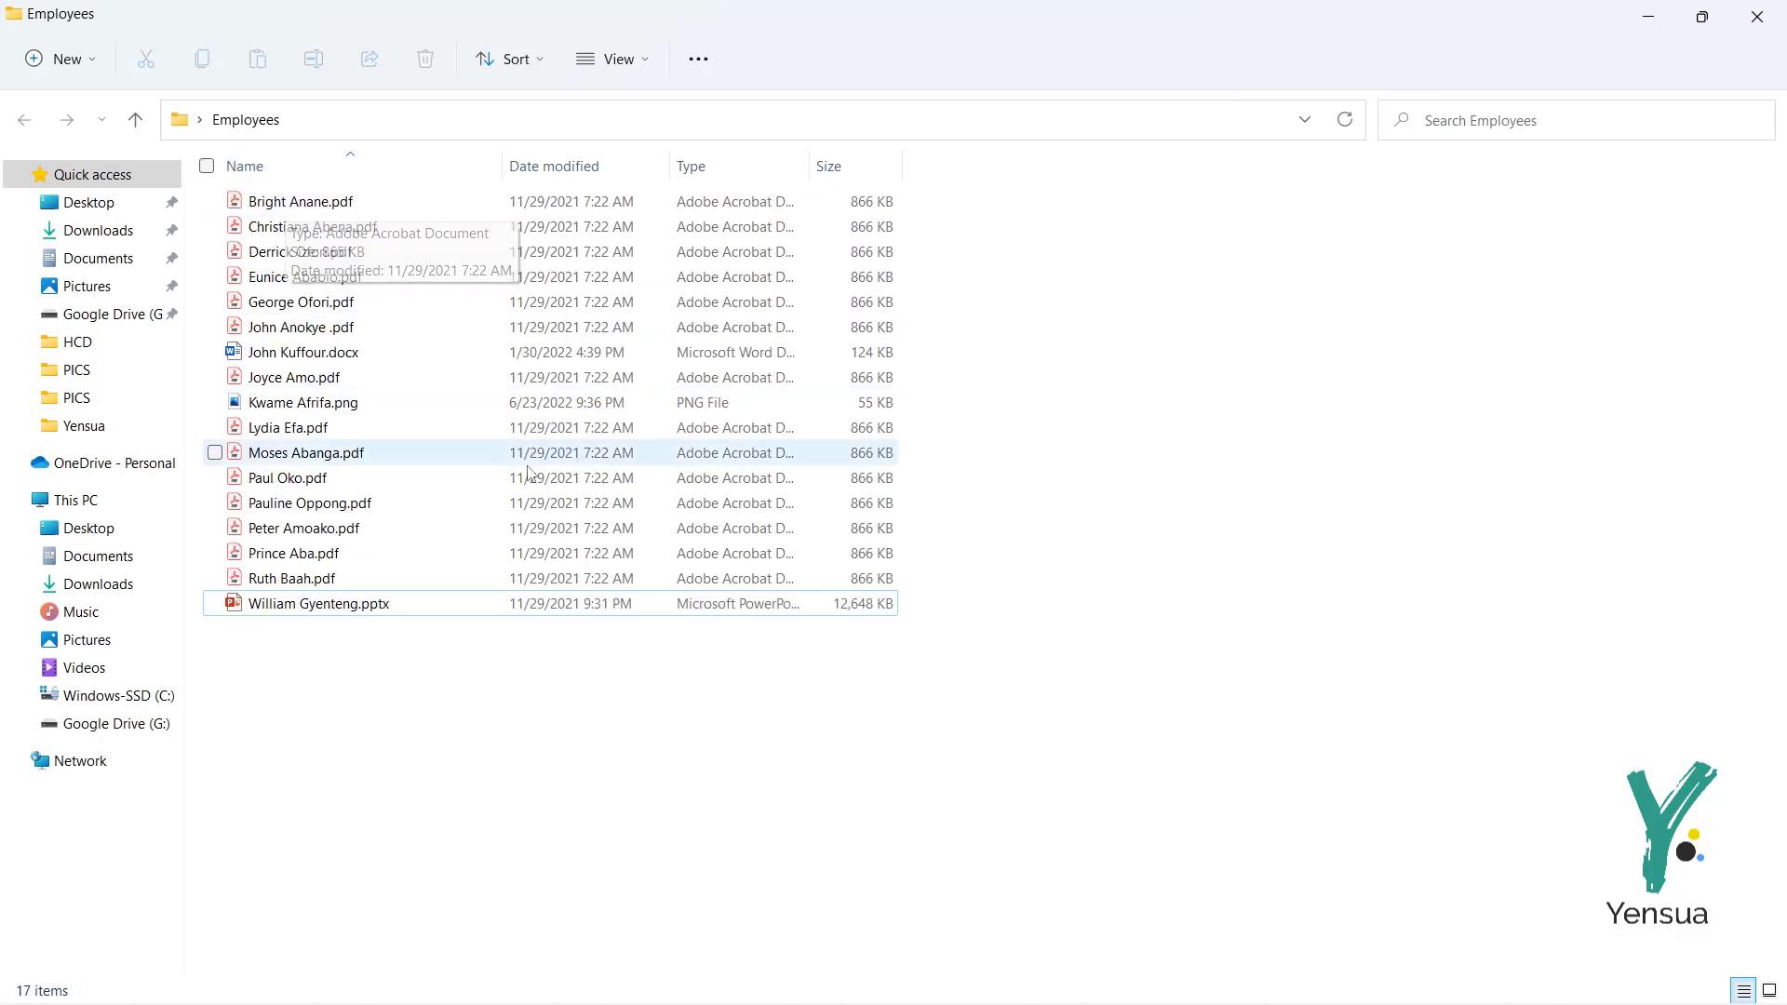
left_click(1653, 17)
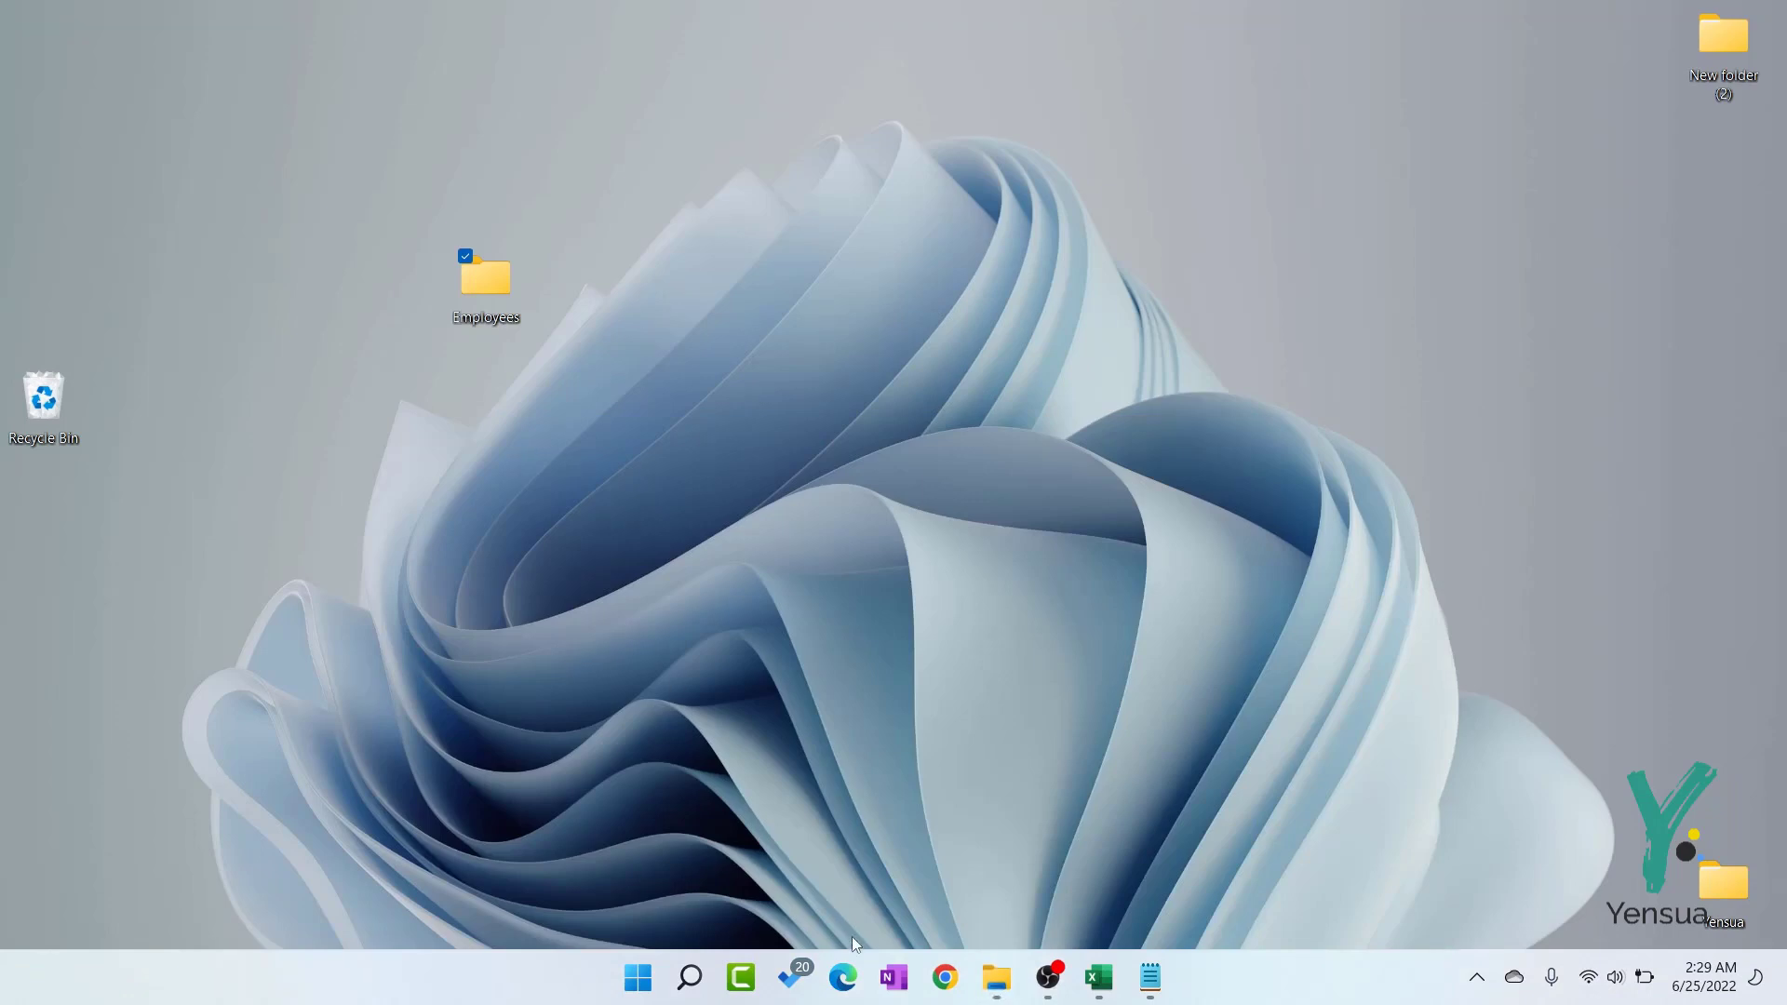
left_click(1099, 976)
Step: Select cells B4 and A2 in Book1, then switch back to the Employees folder
left_click(442, 373)
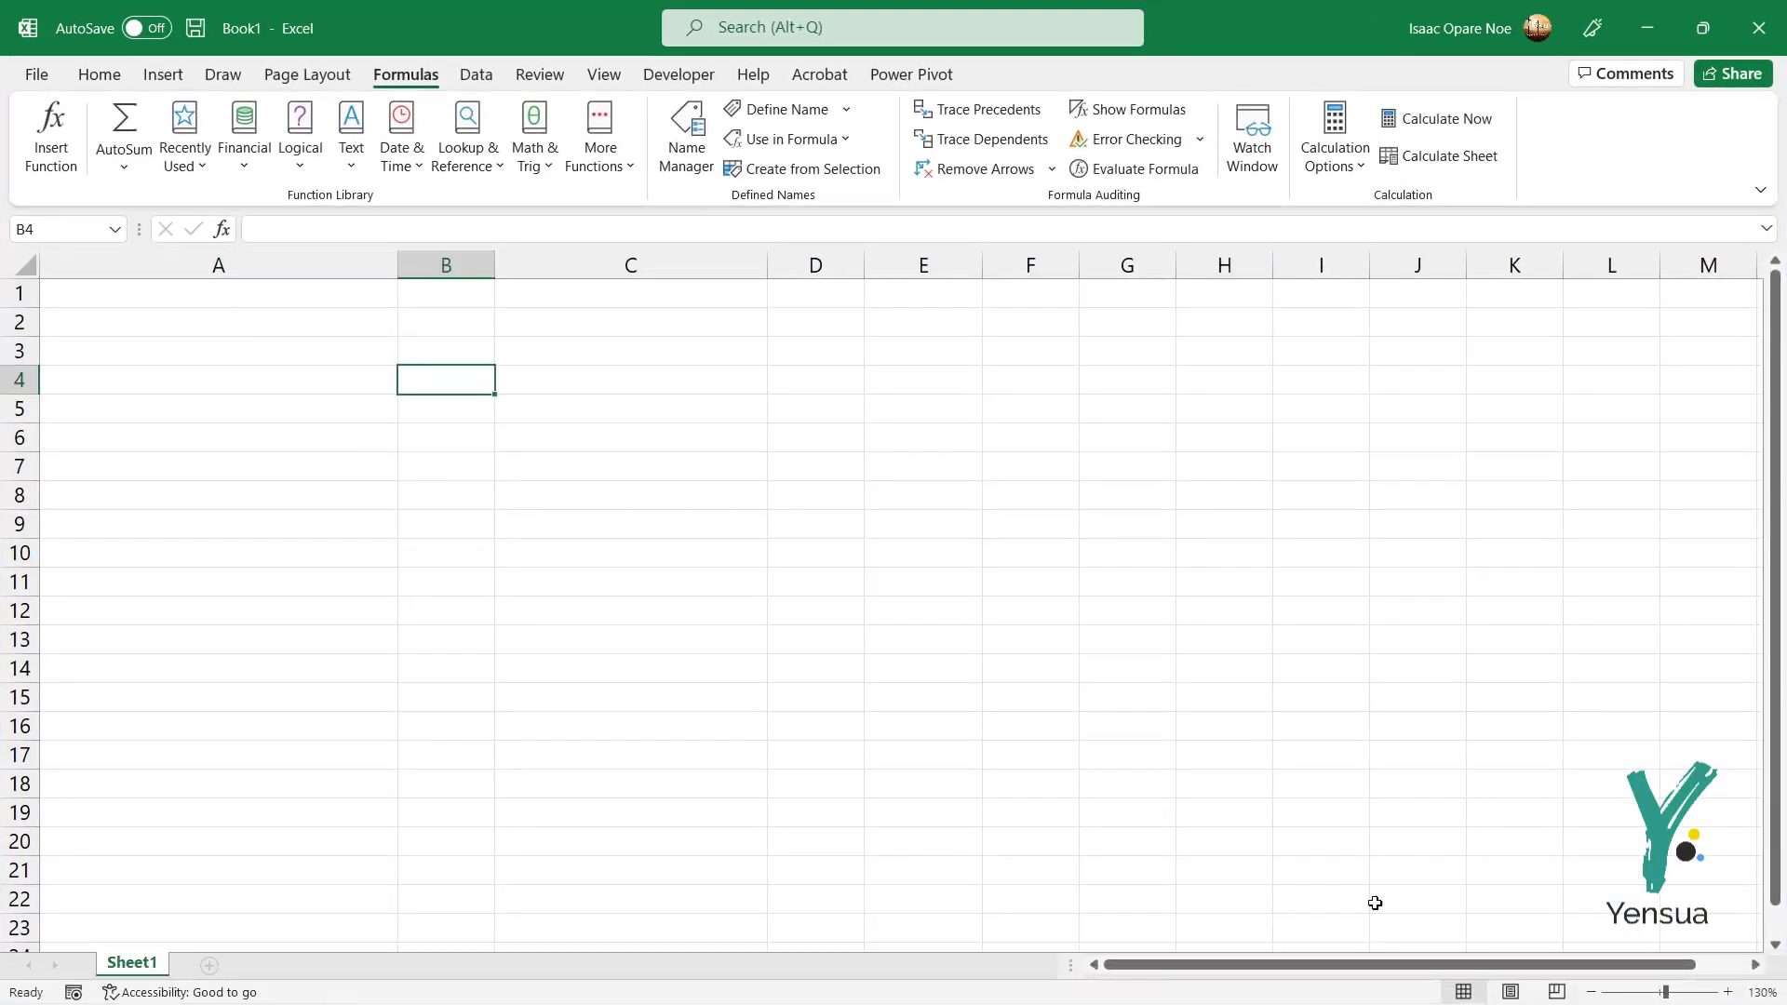
left_click(376, 318)
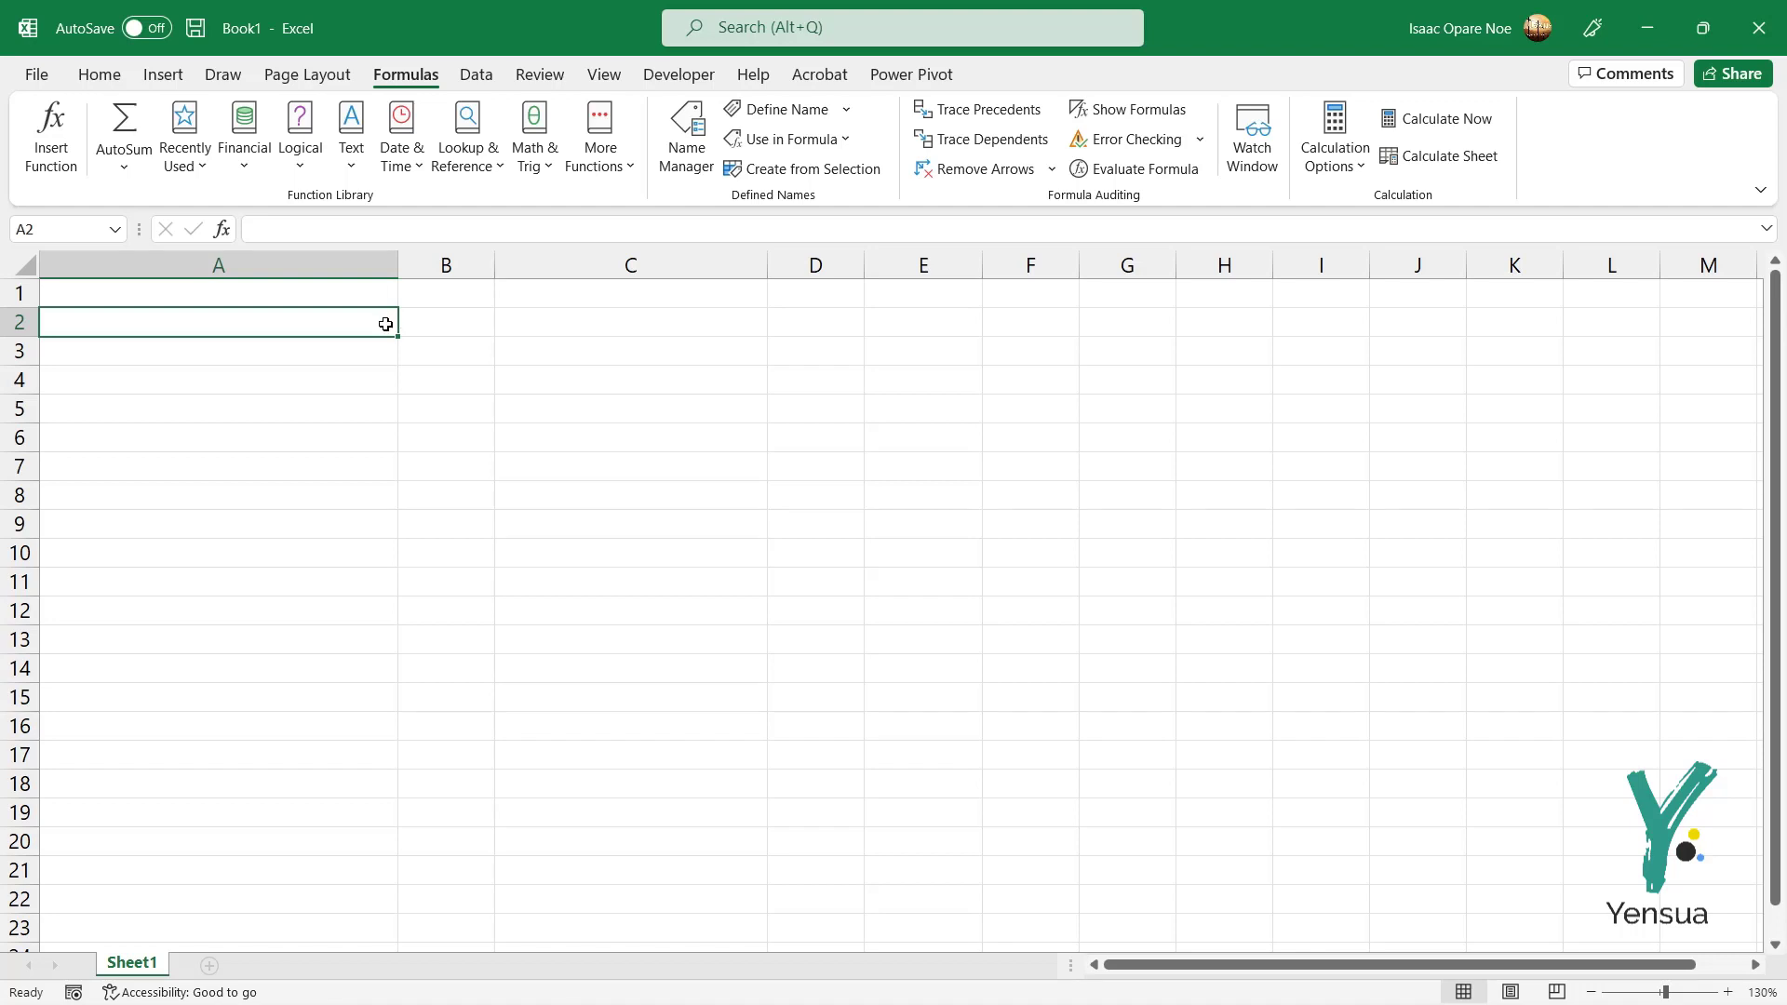
key("alt+Tab")
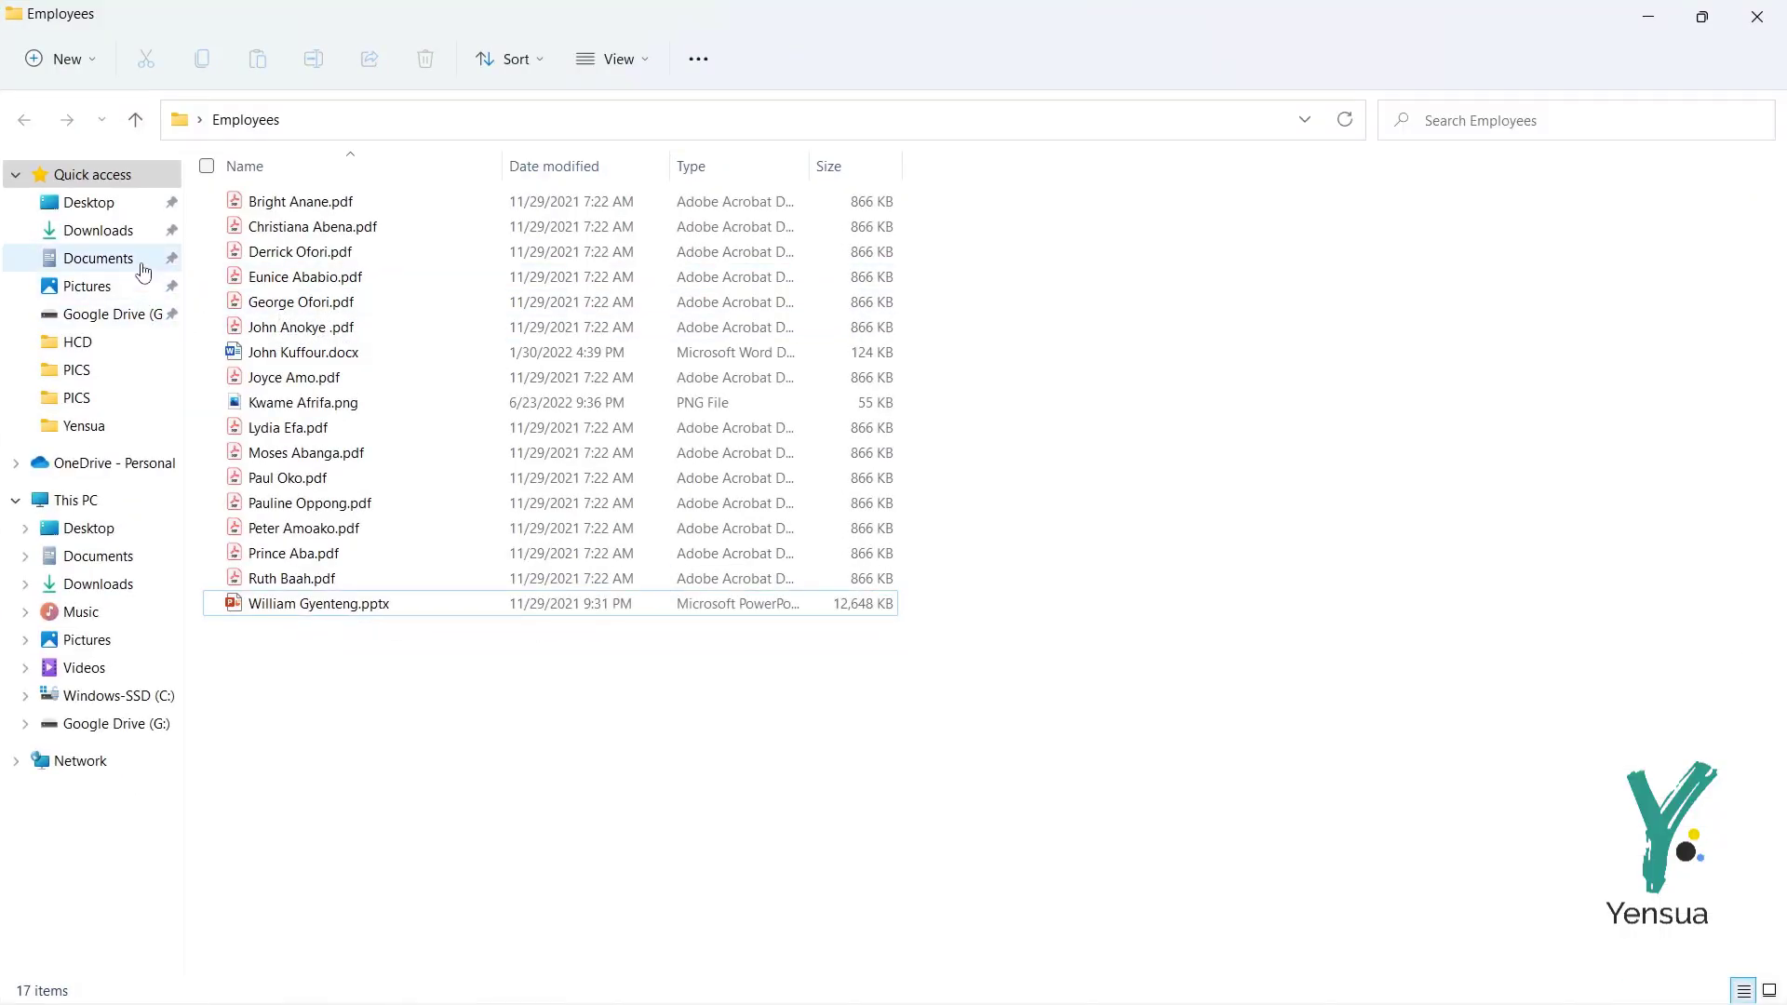
Step: Reopen the Employees folder from the desktop
left_click(110, 210)
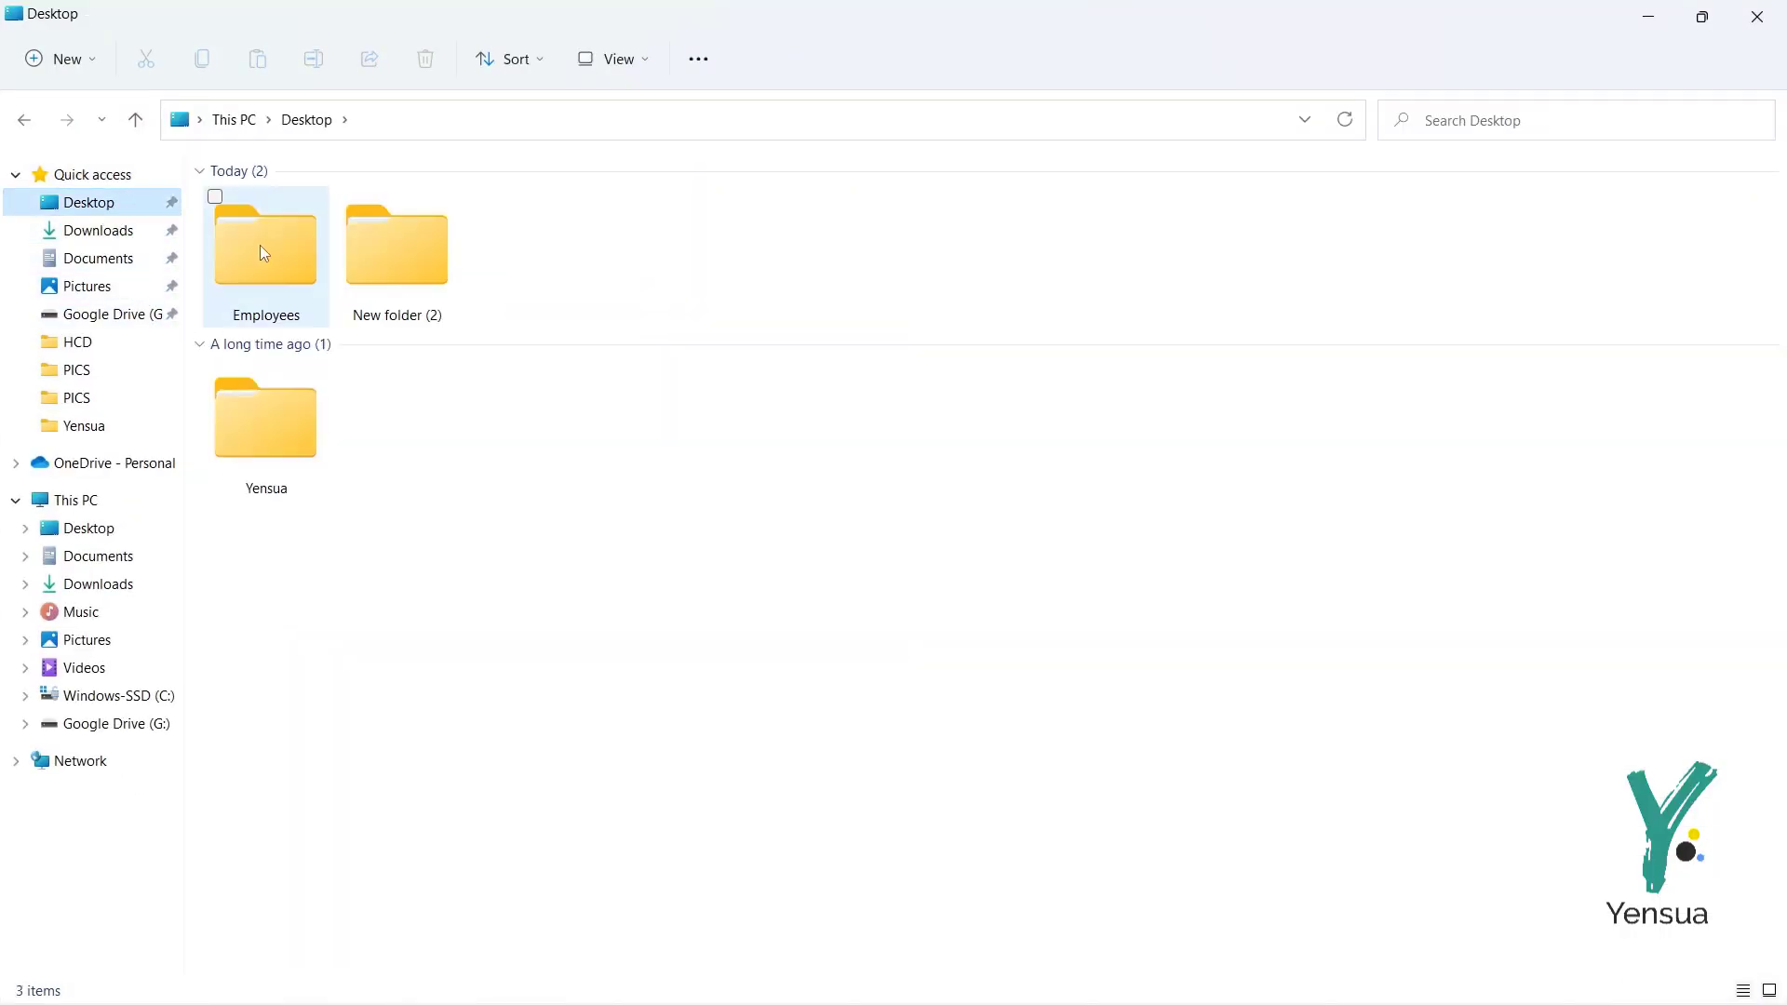
double_click(265, 248)
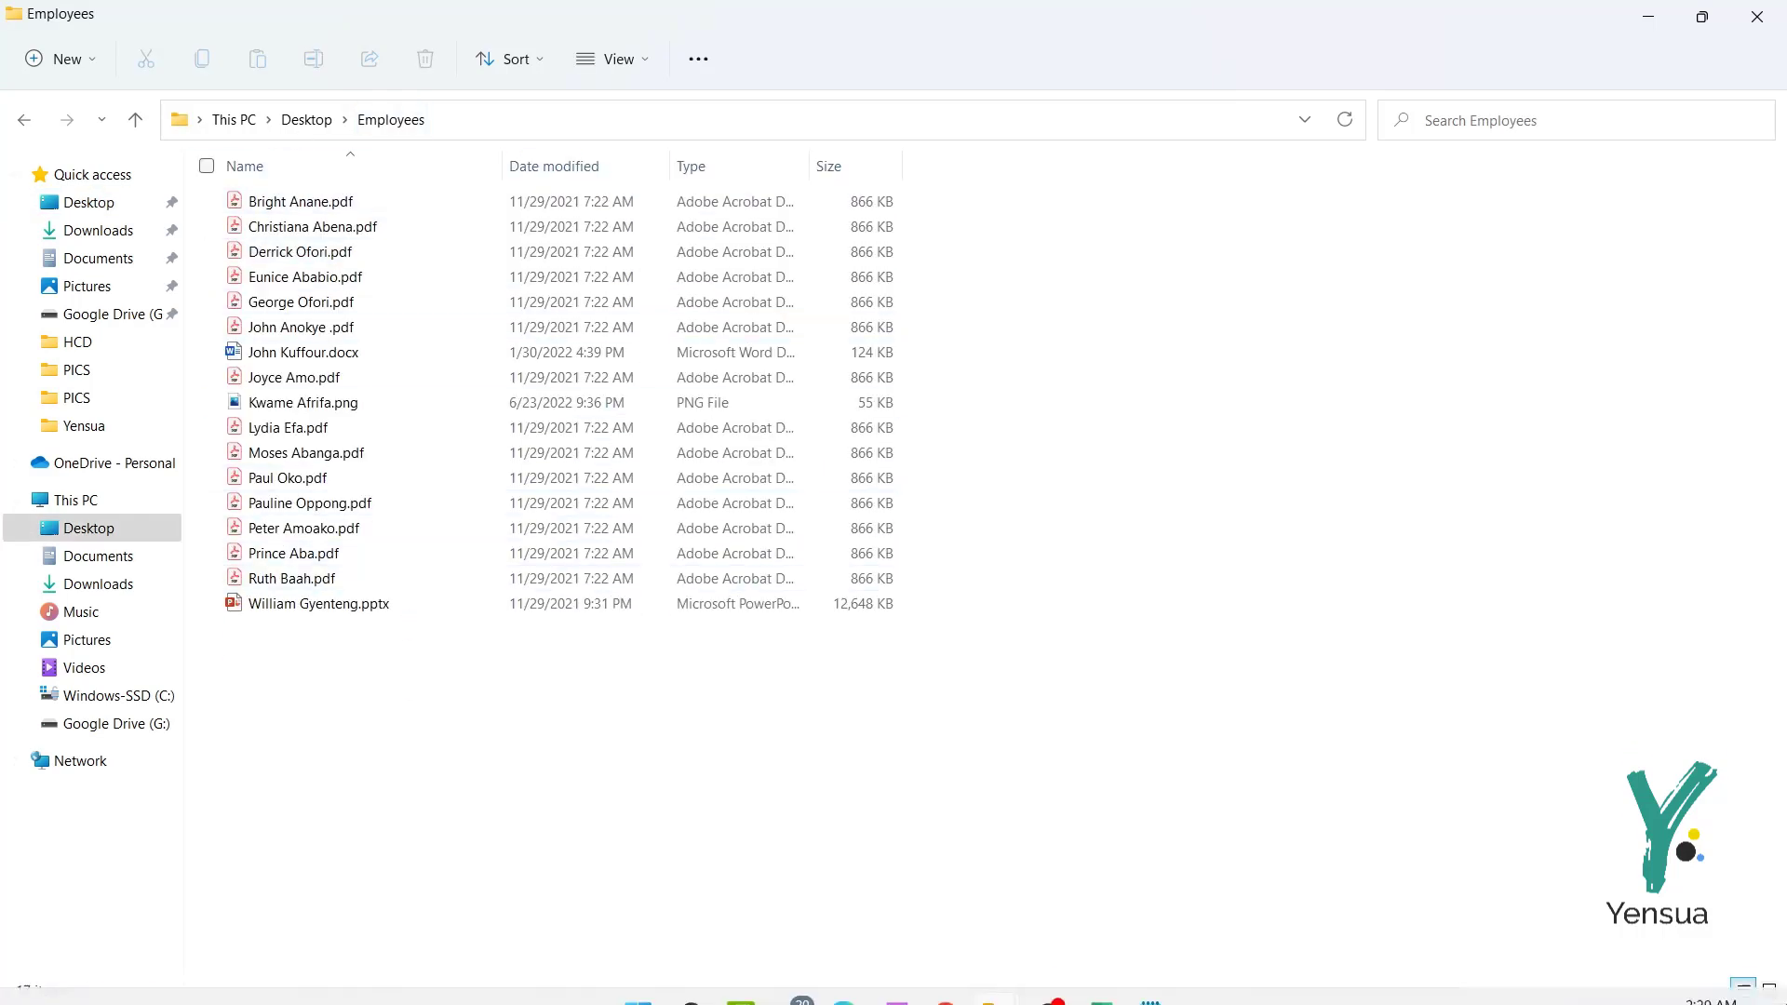
left_click(1784, 983)
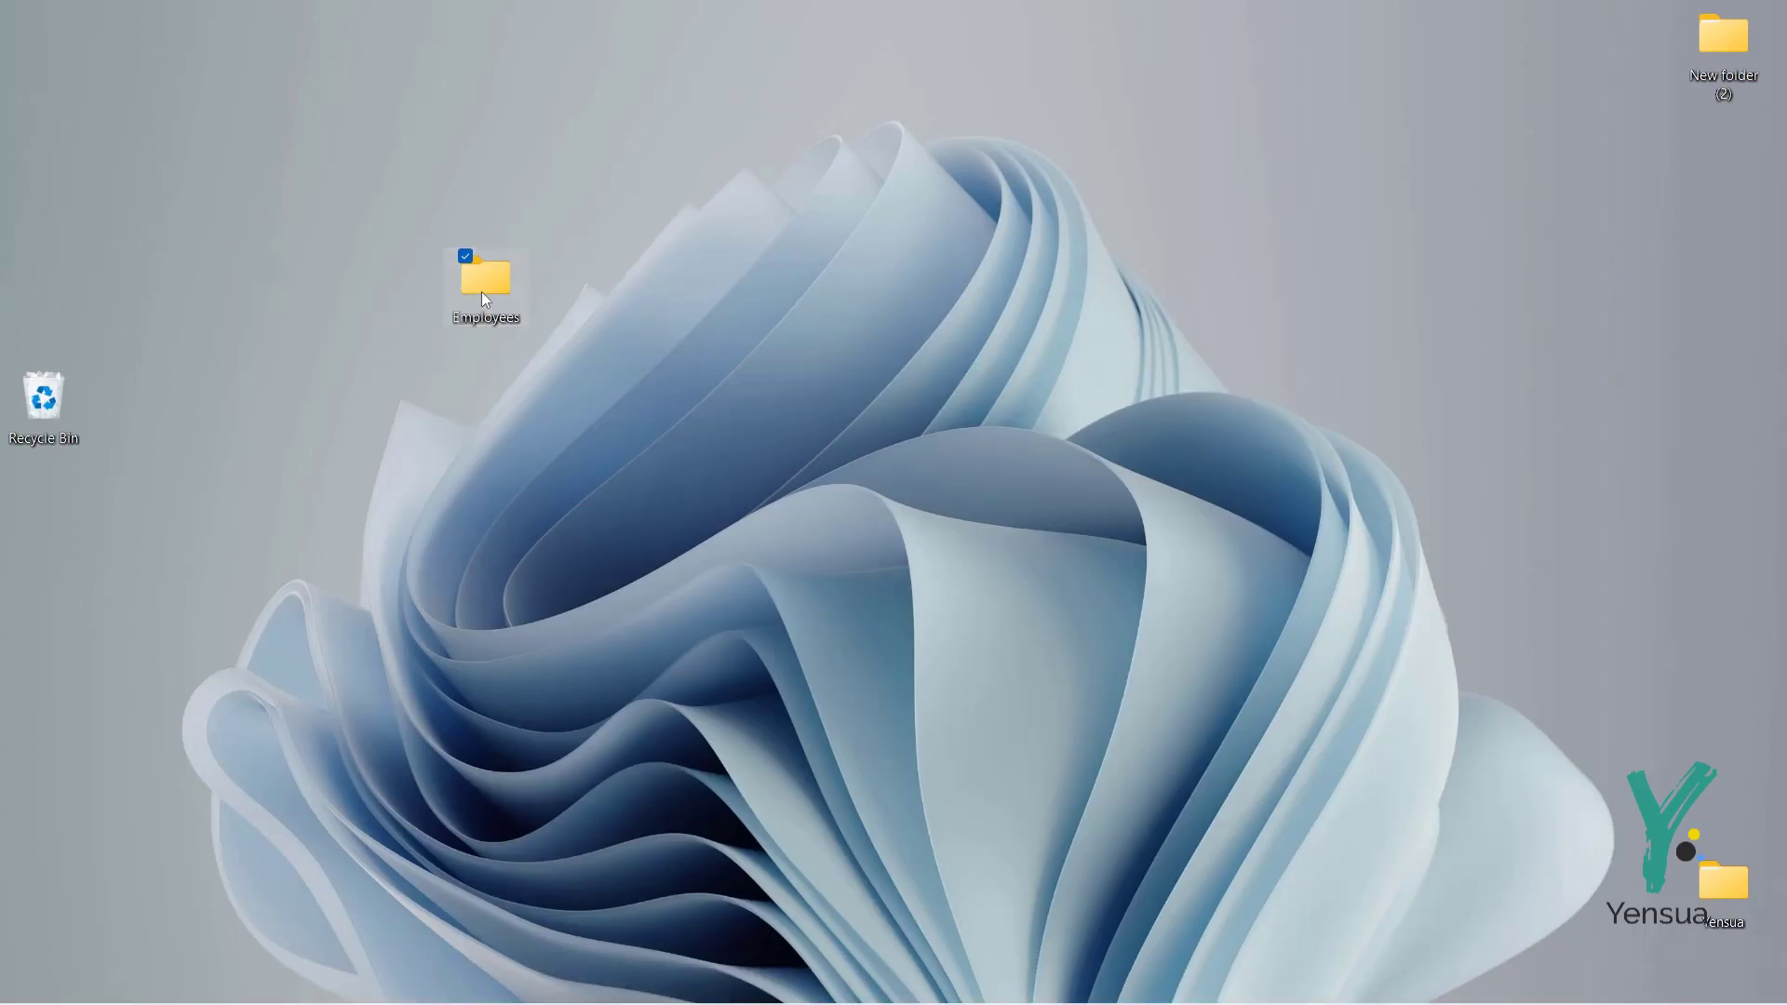
mouse_move(482, 293)
double_click(482, 293)
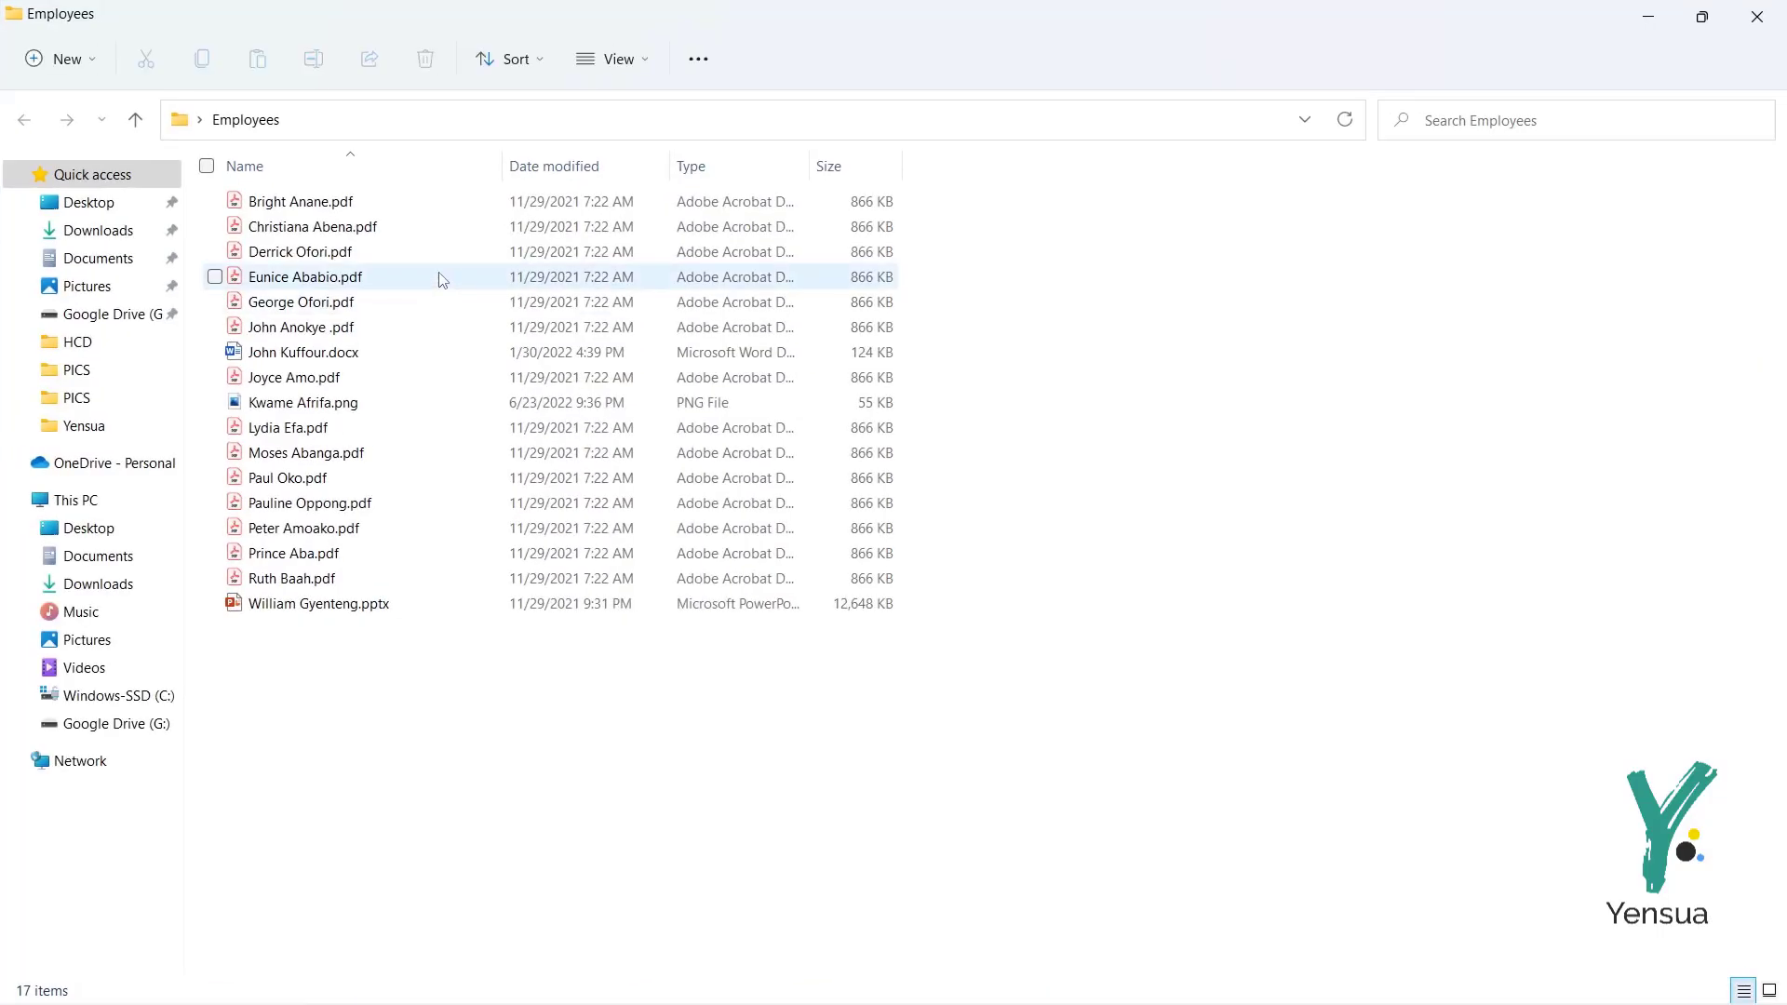
mouse_move(442, 280)
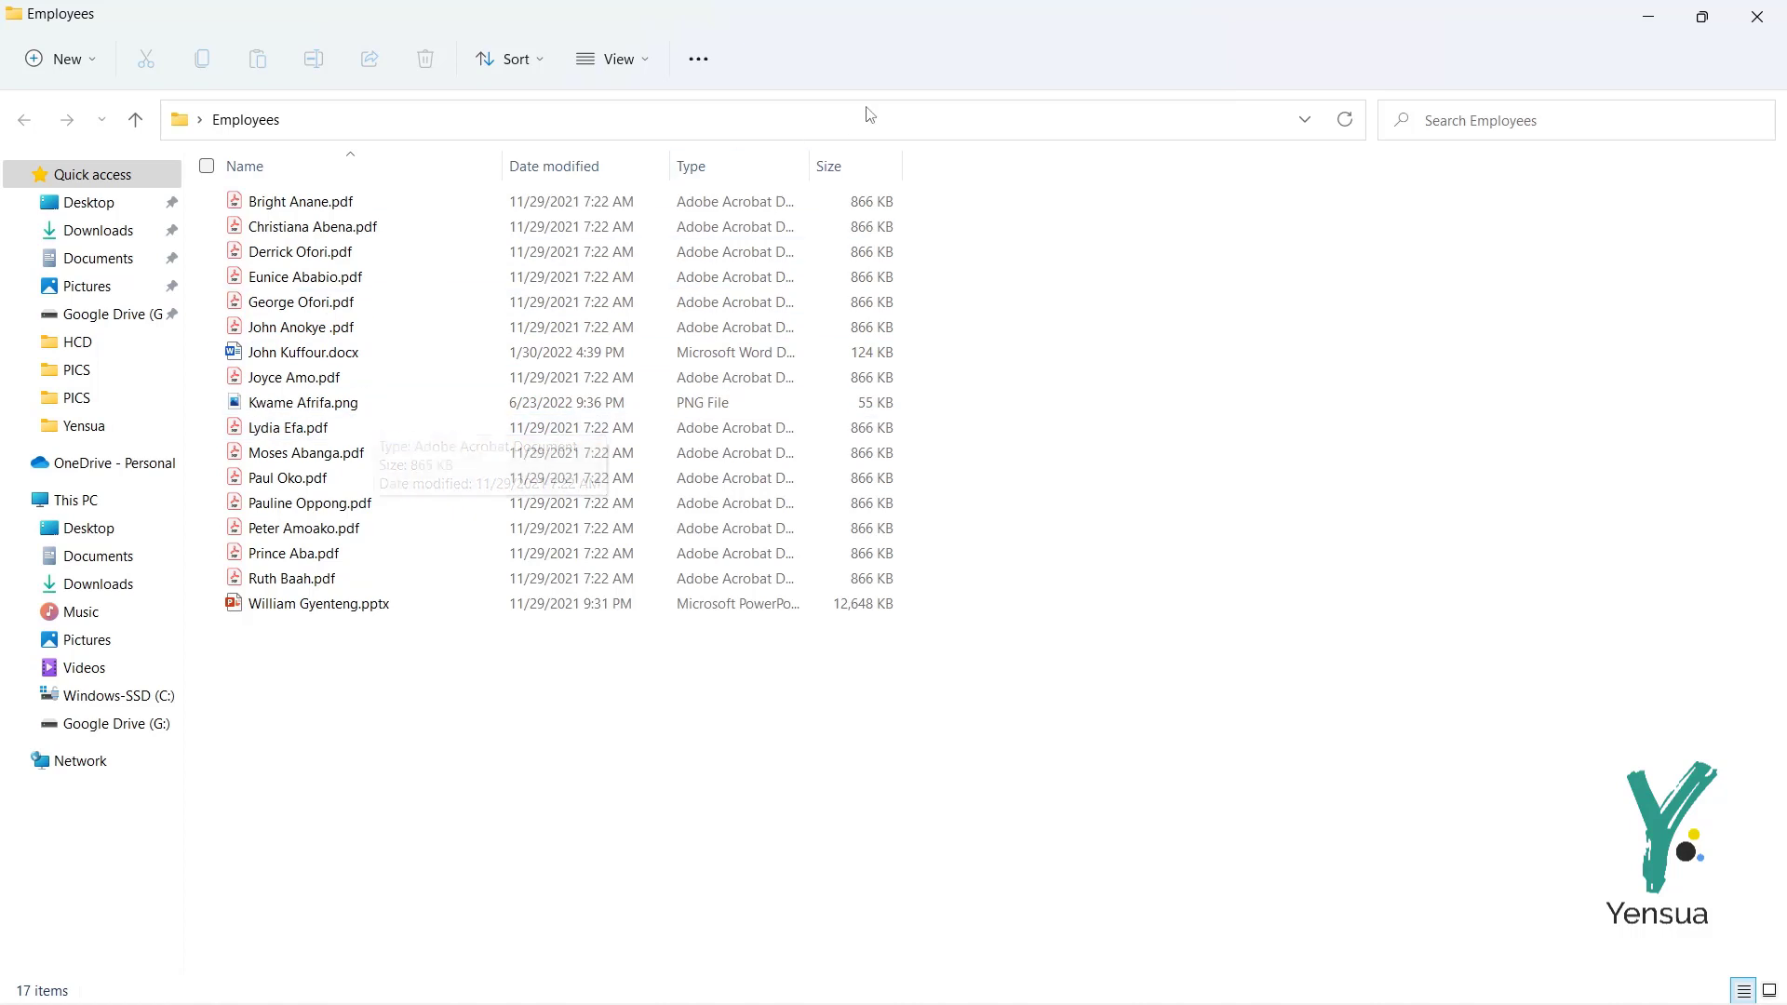
Step: Select the Employees folder's full path in the address bar, then return to Excel
left_click(996, 121)
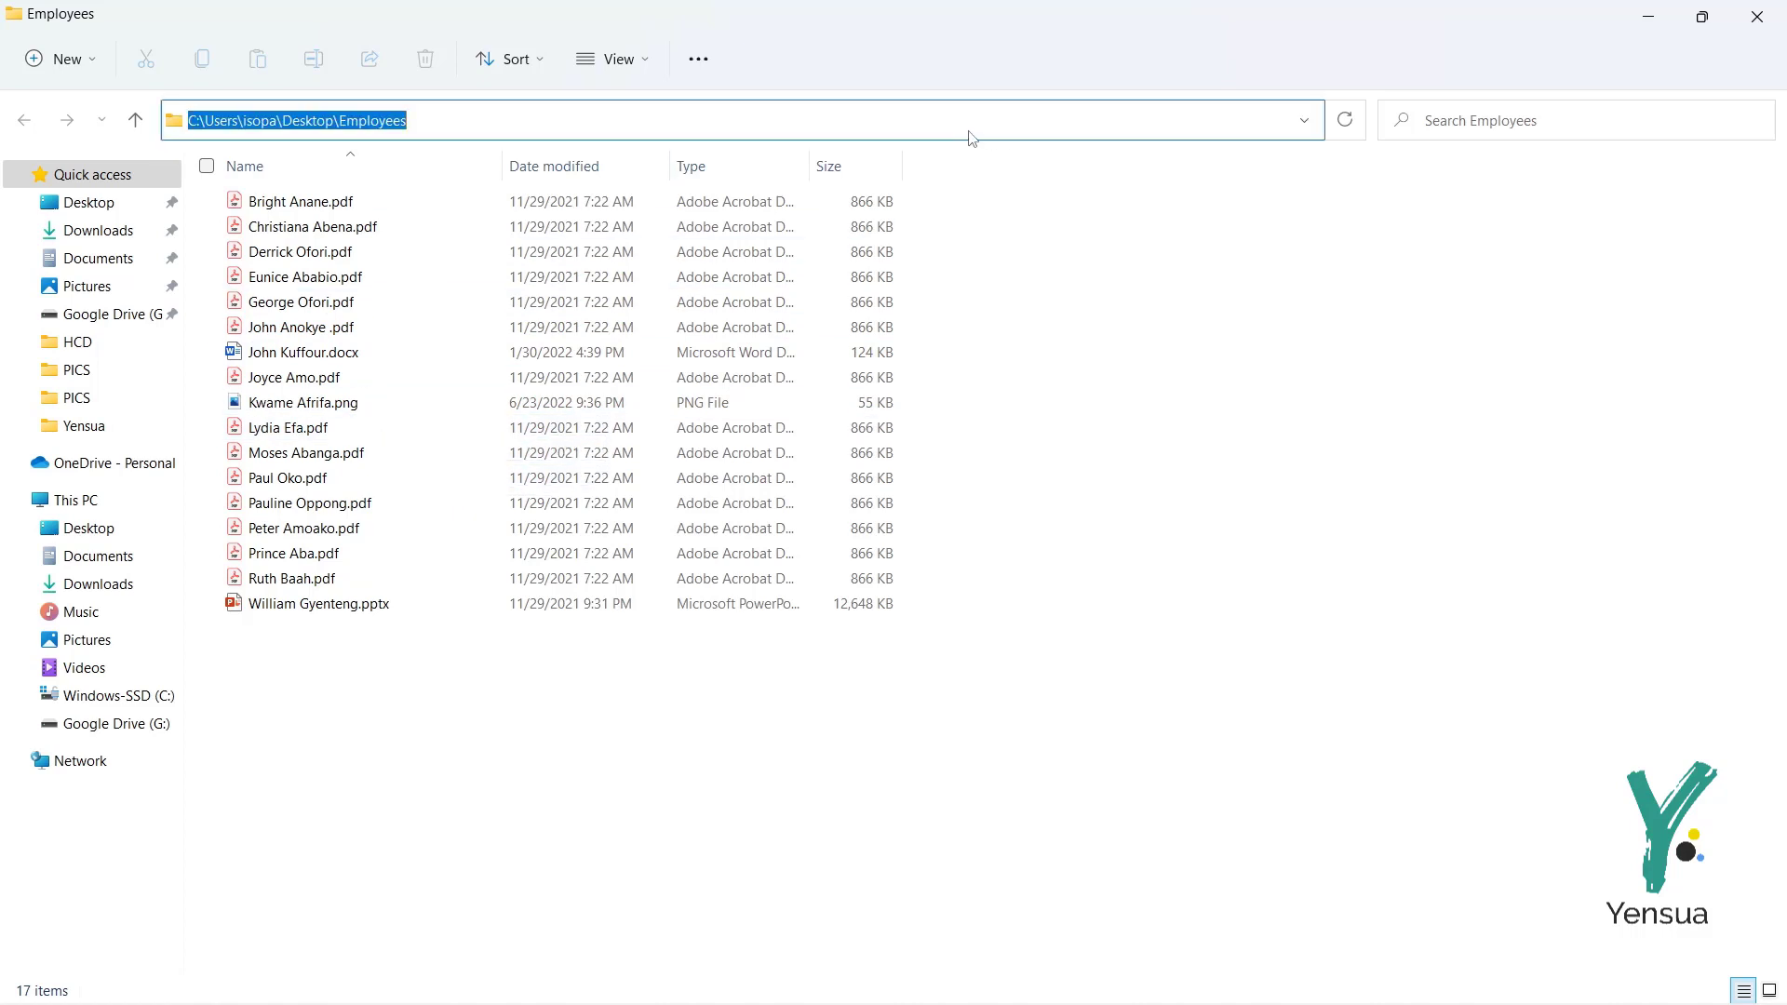
left_click(483, 124)
left_click_drag(511, 120, 186, 139)
key("ctrl+c")
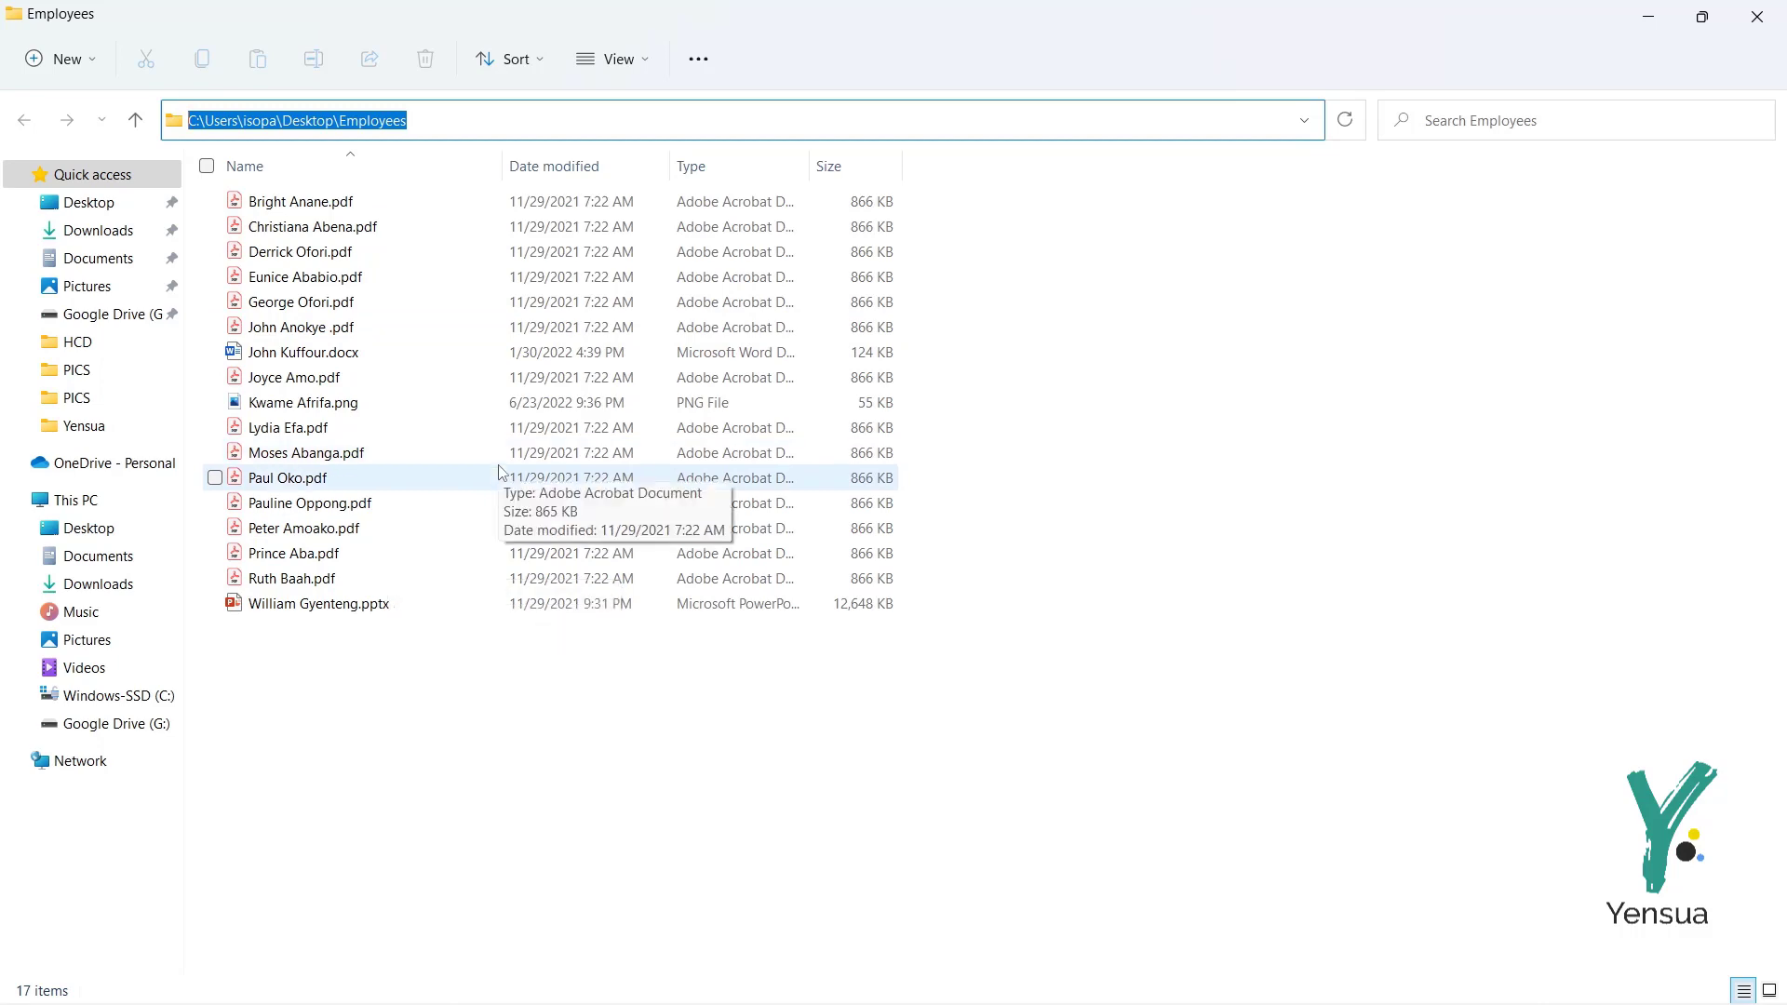
key("alt+Tab")
key("alt+Tab")
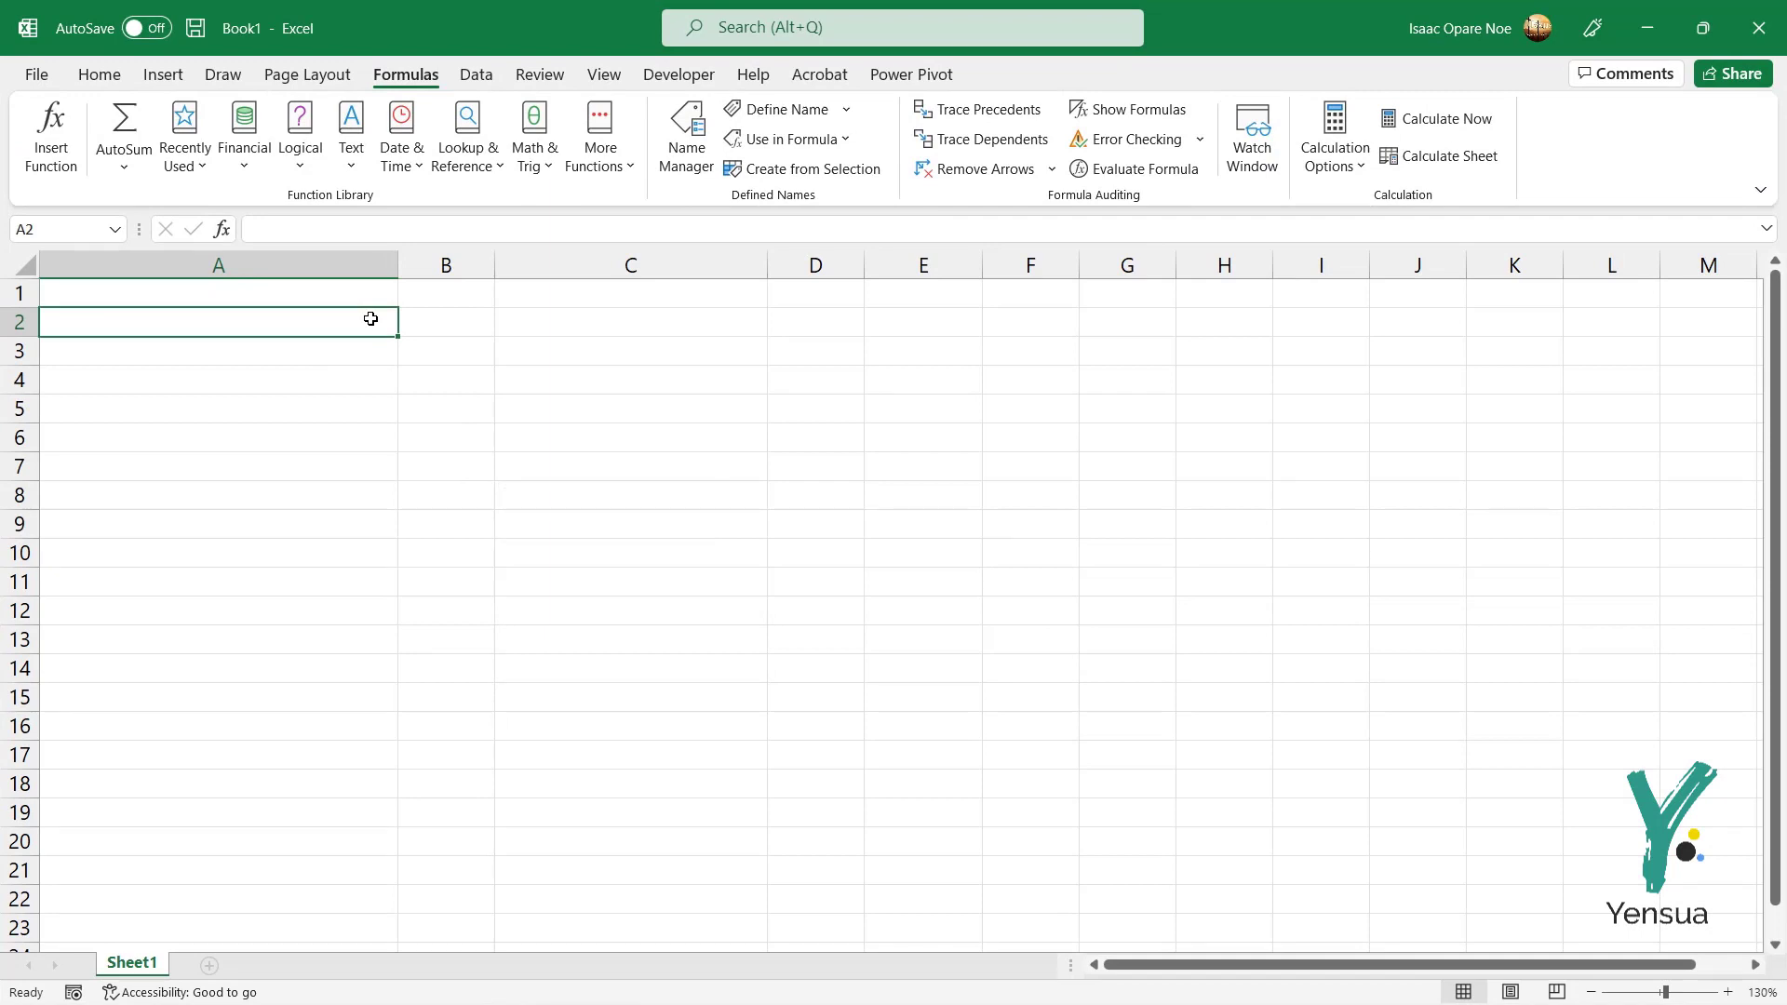
Step: Paste the Employees folder path into A2 and append \* to it
key("ctrl+v")
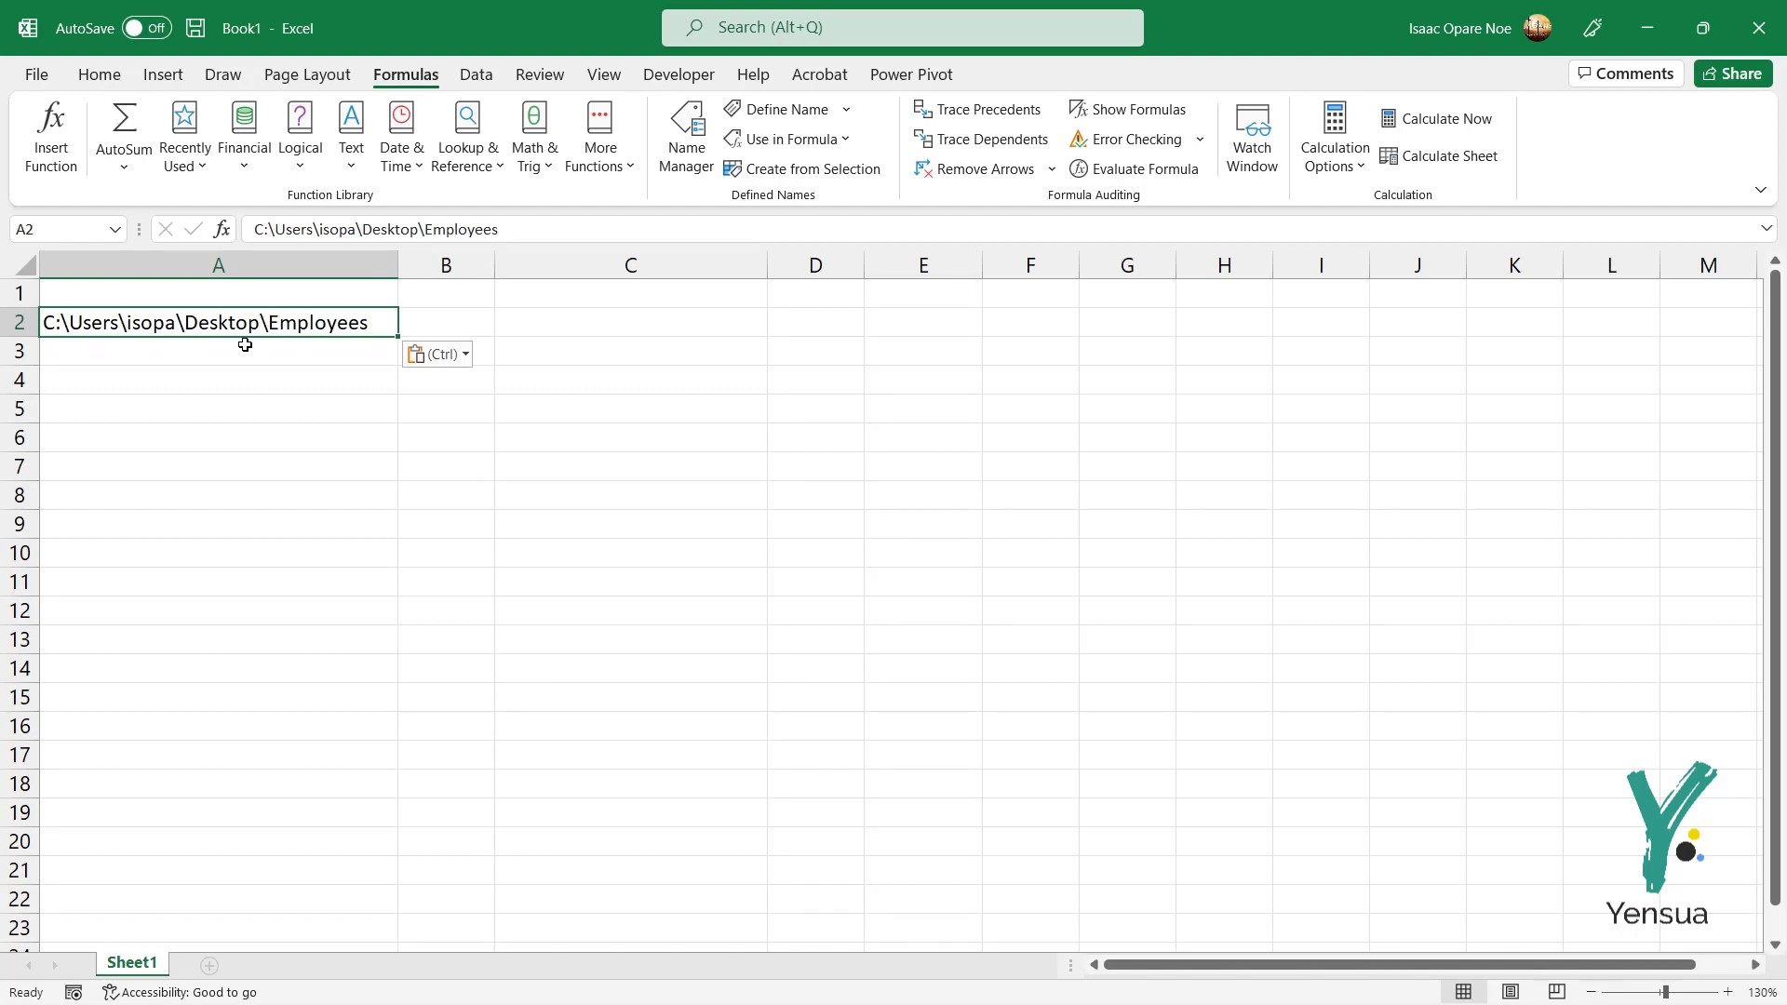
double_click(373, 323)
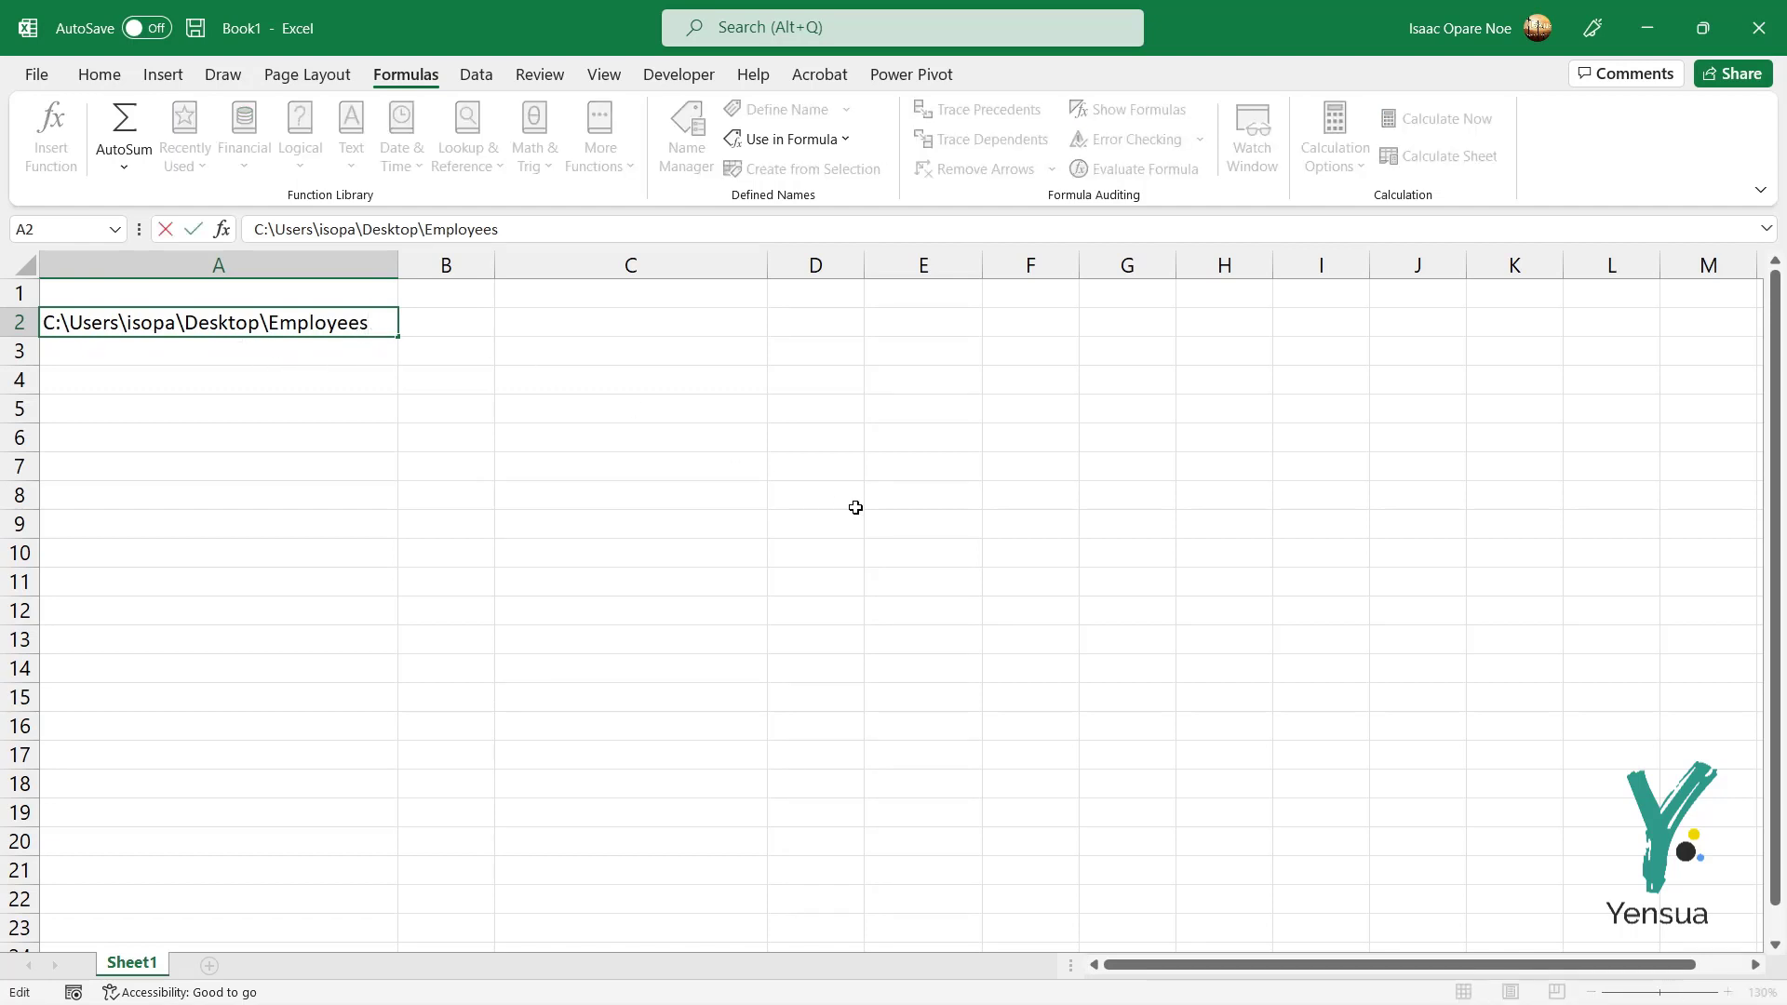
type("\\*")
key("Return")
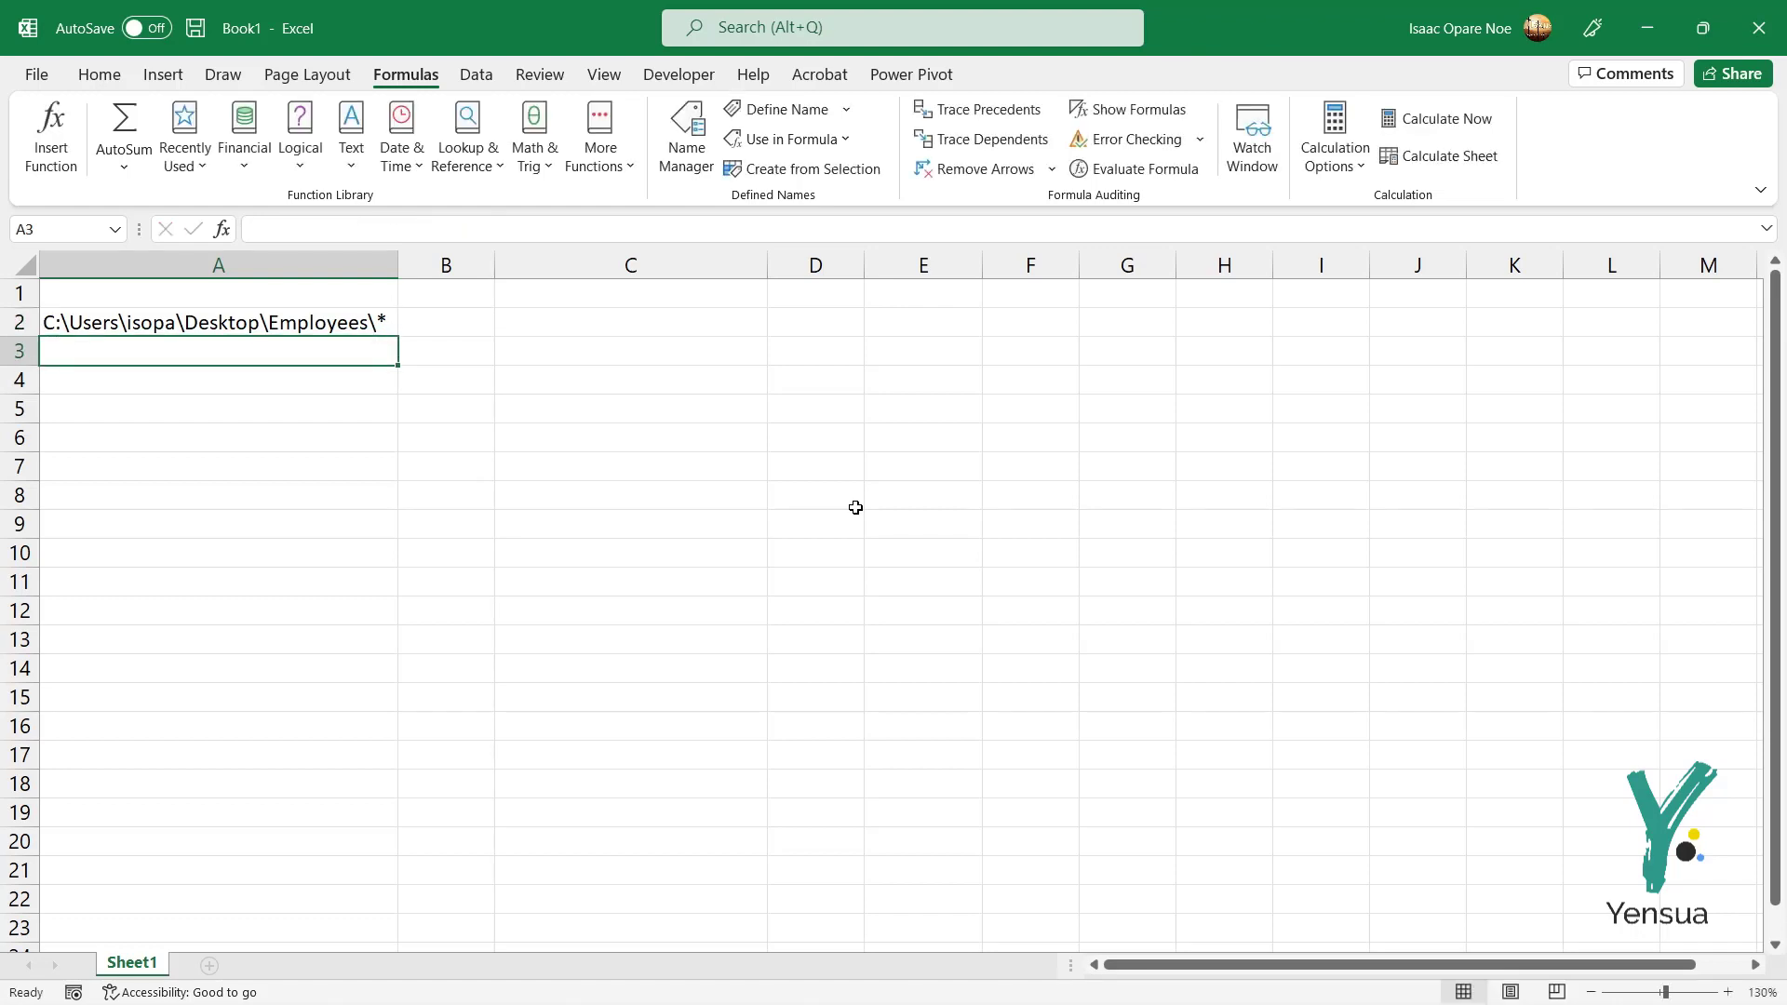
Step: With A2 selected, open Define Name to create a new workbook name
left_click(344, 318)
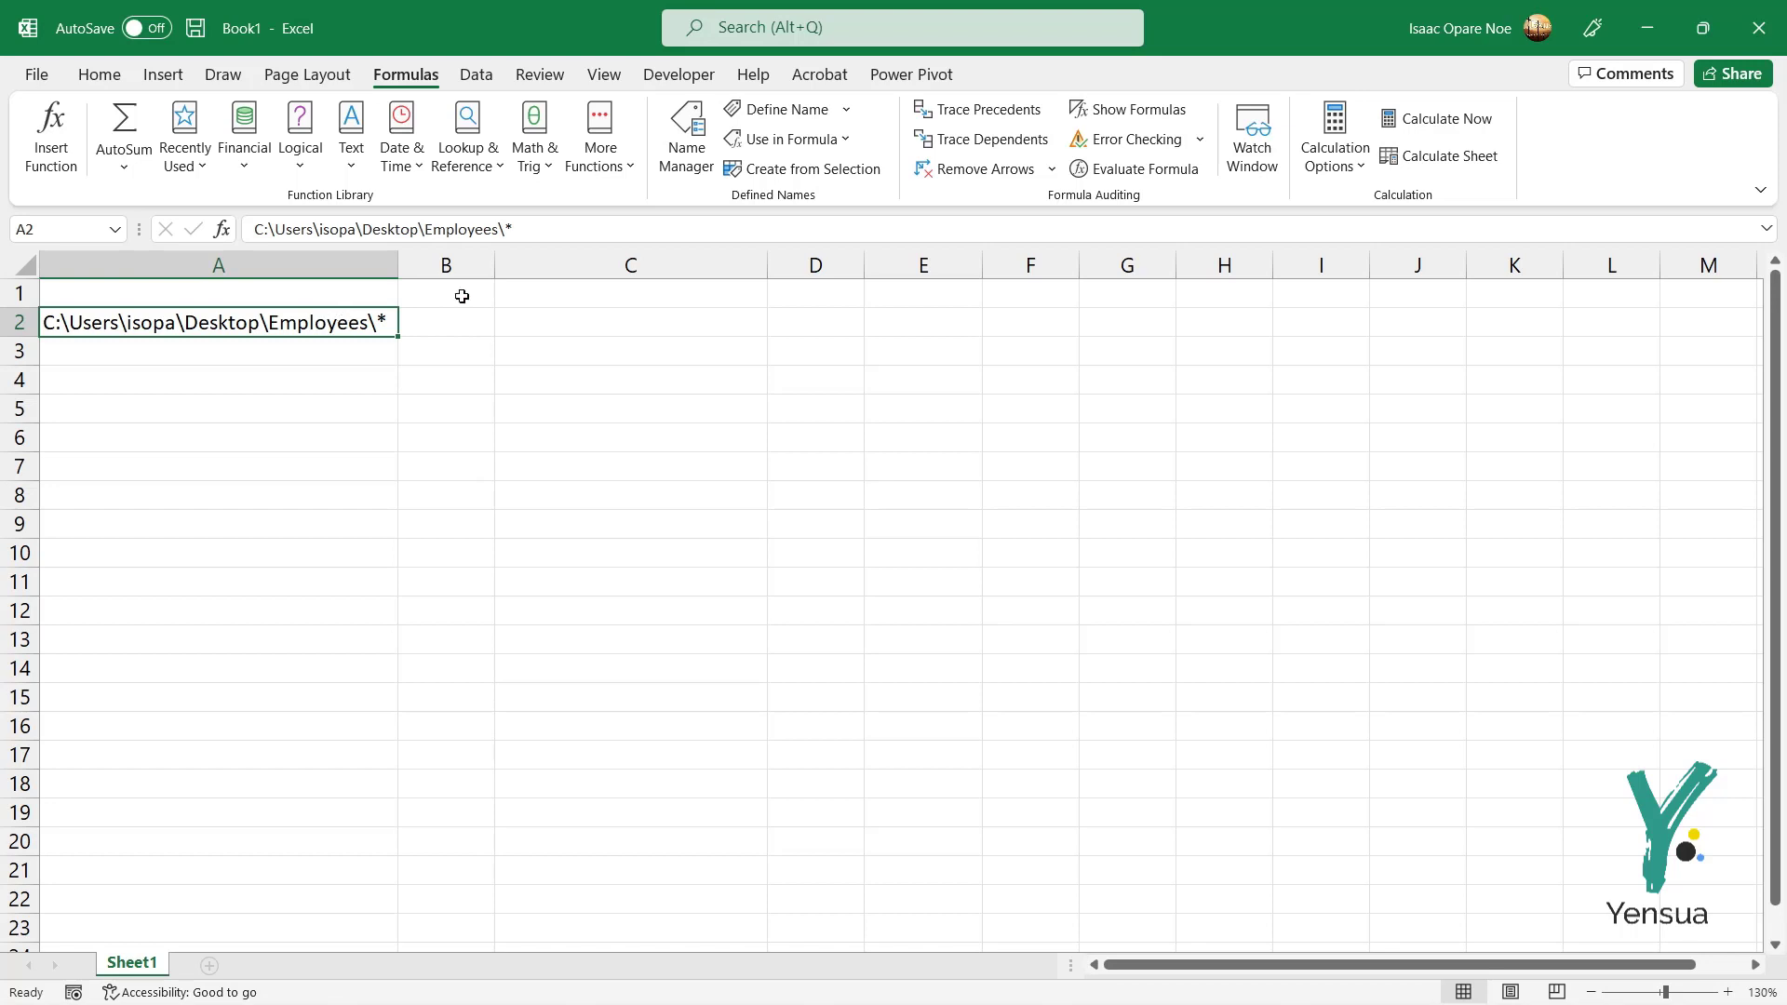
left_click(573, 330)
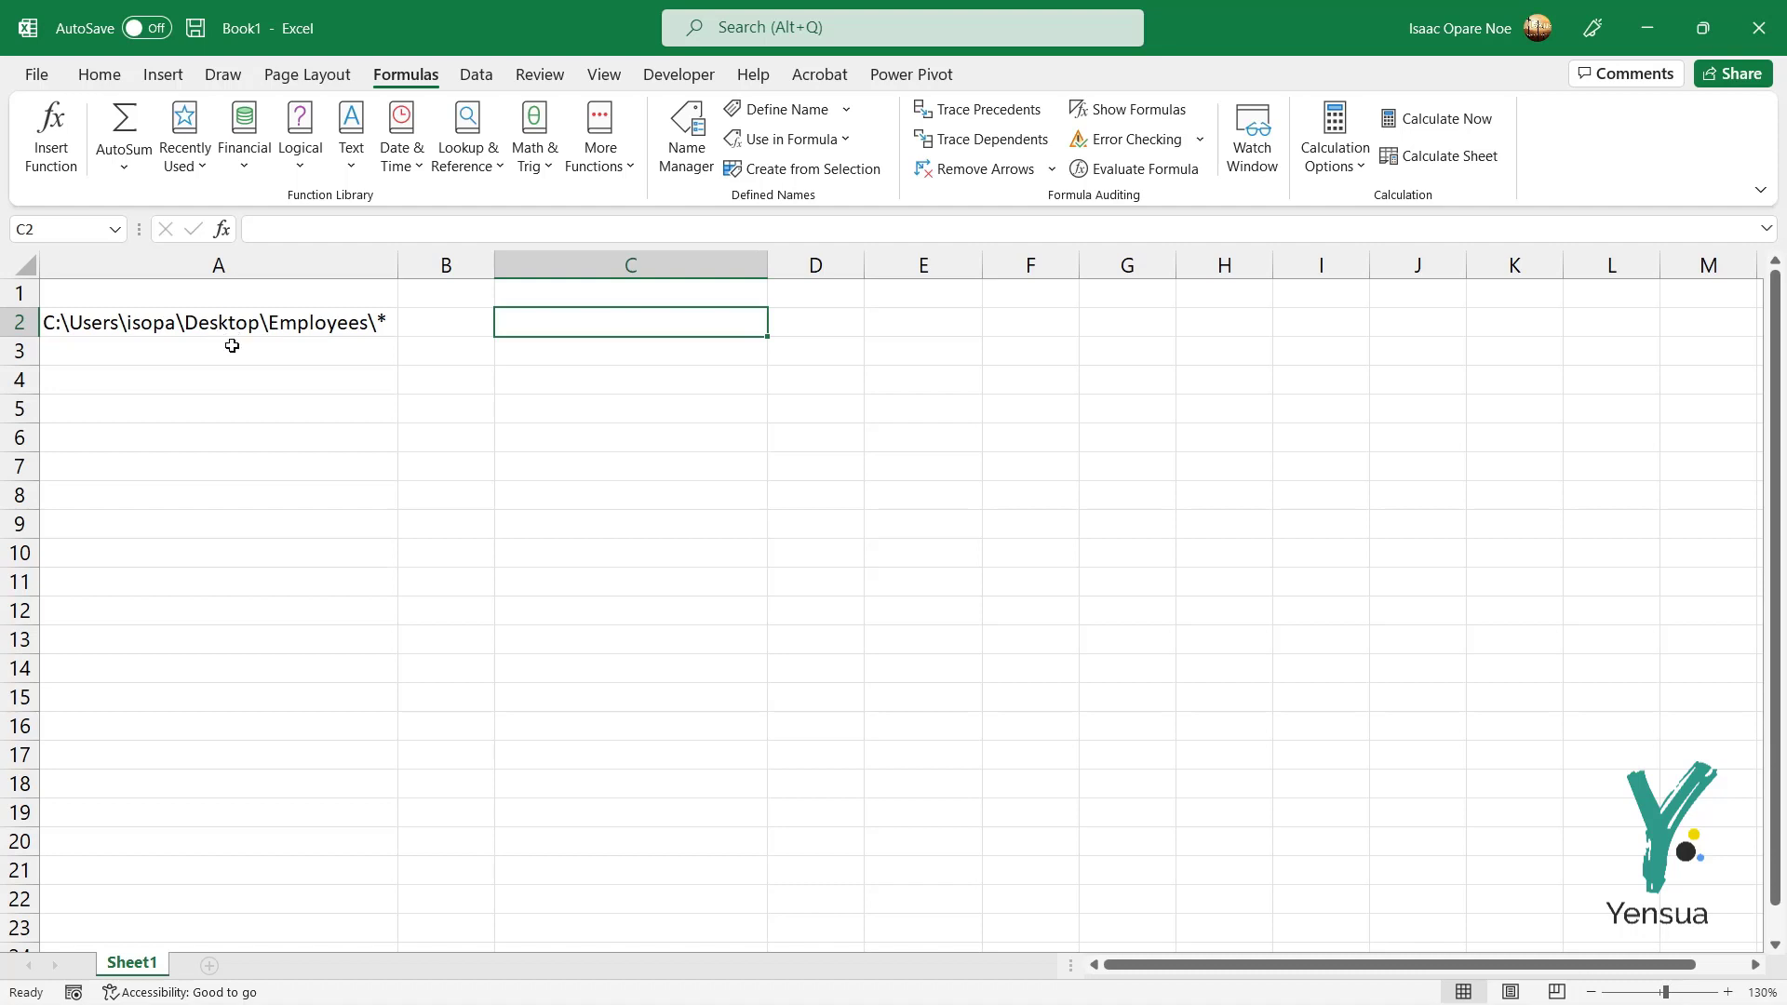
left_click(300, 320)
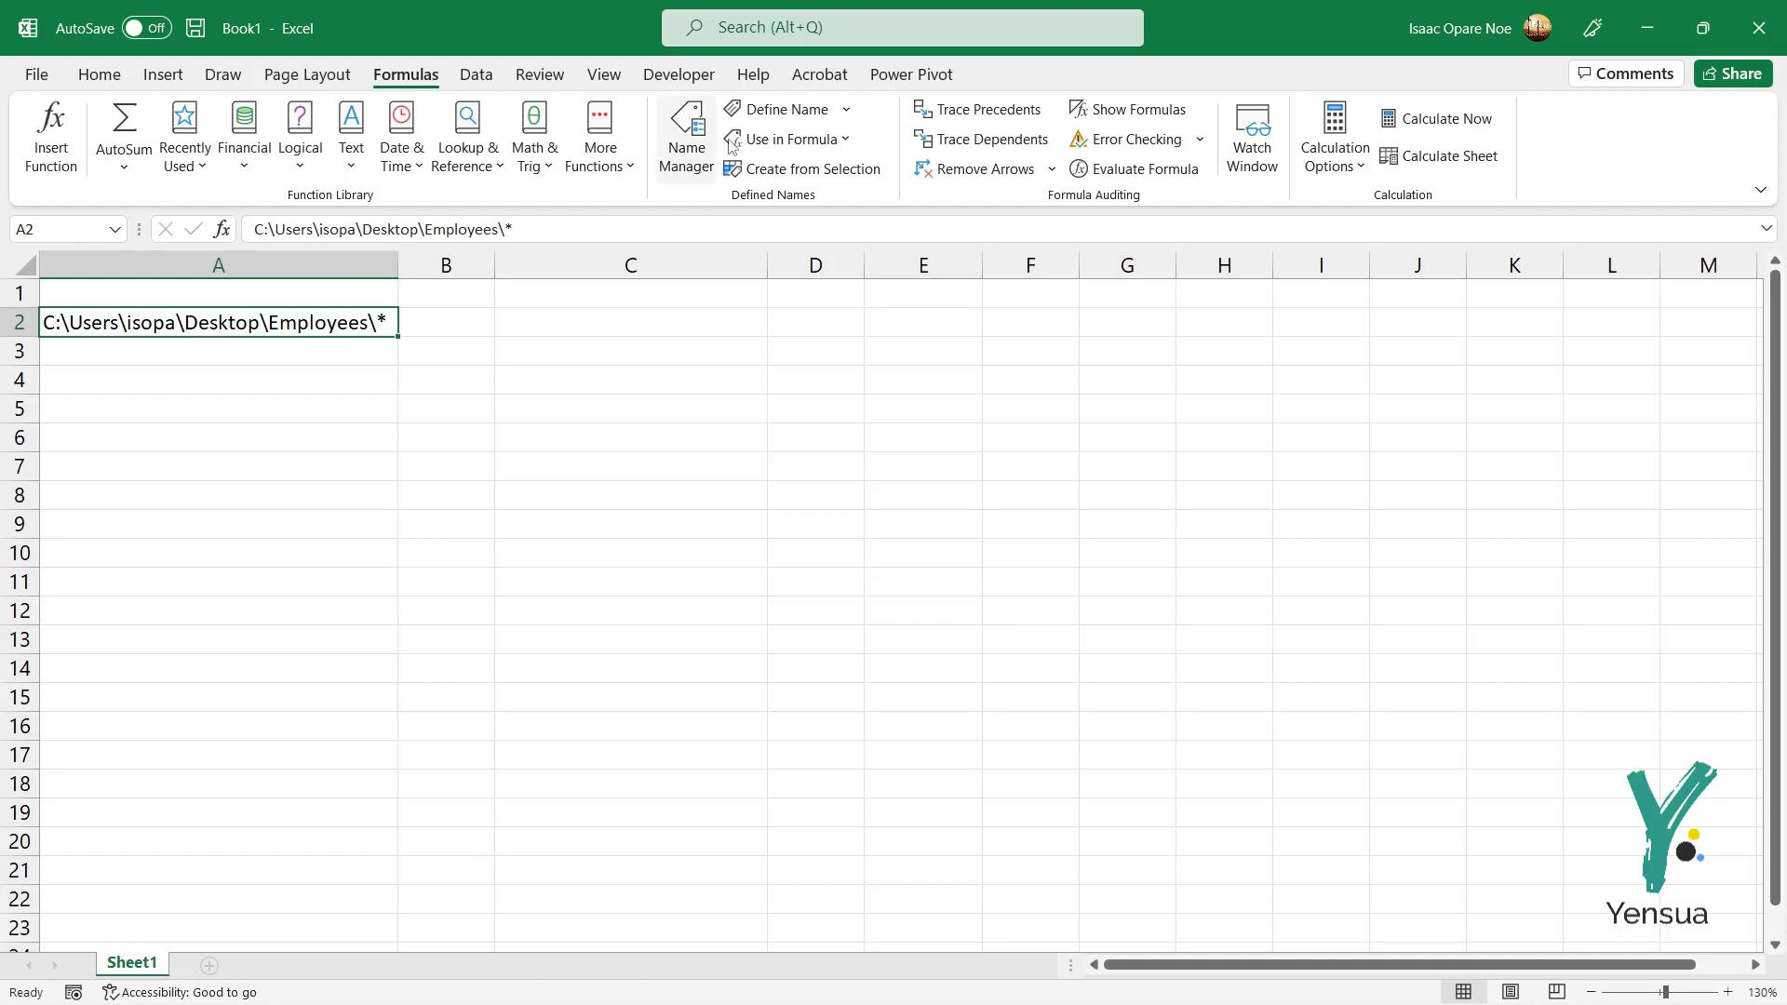
left_click(777, 110)
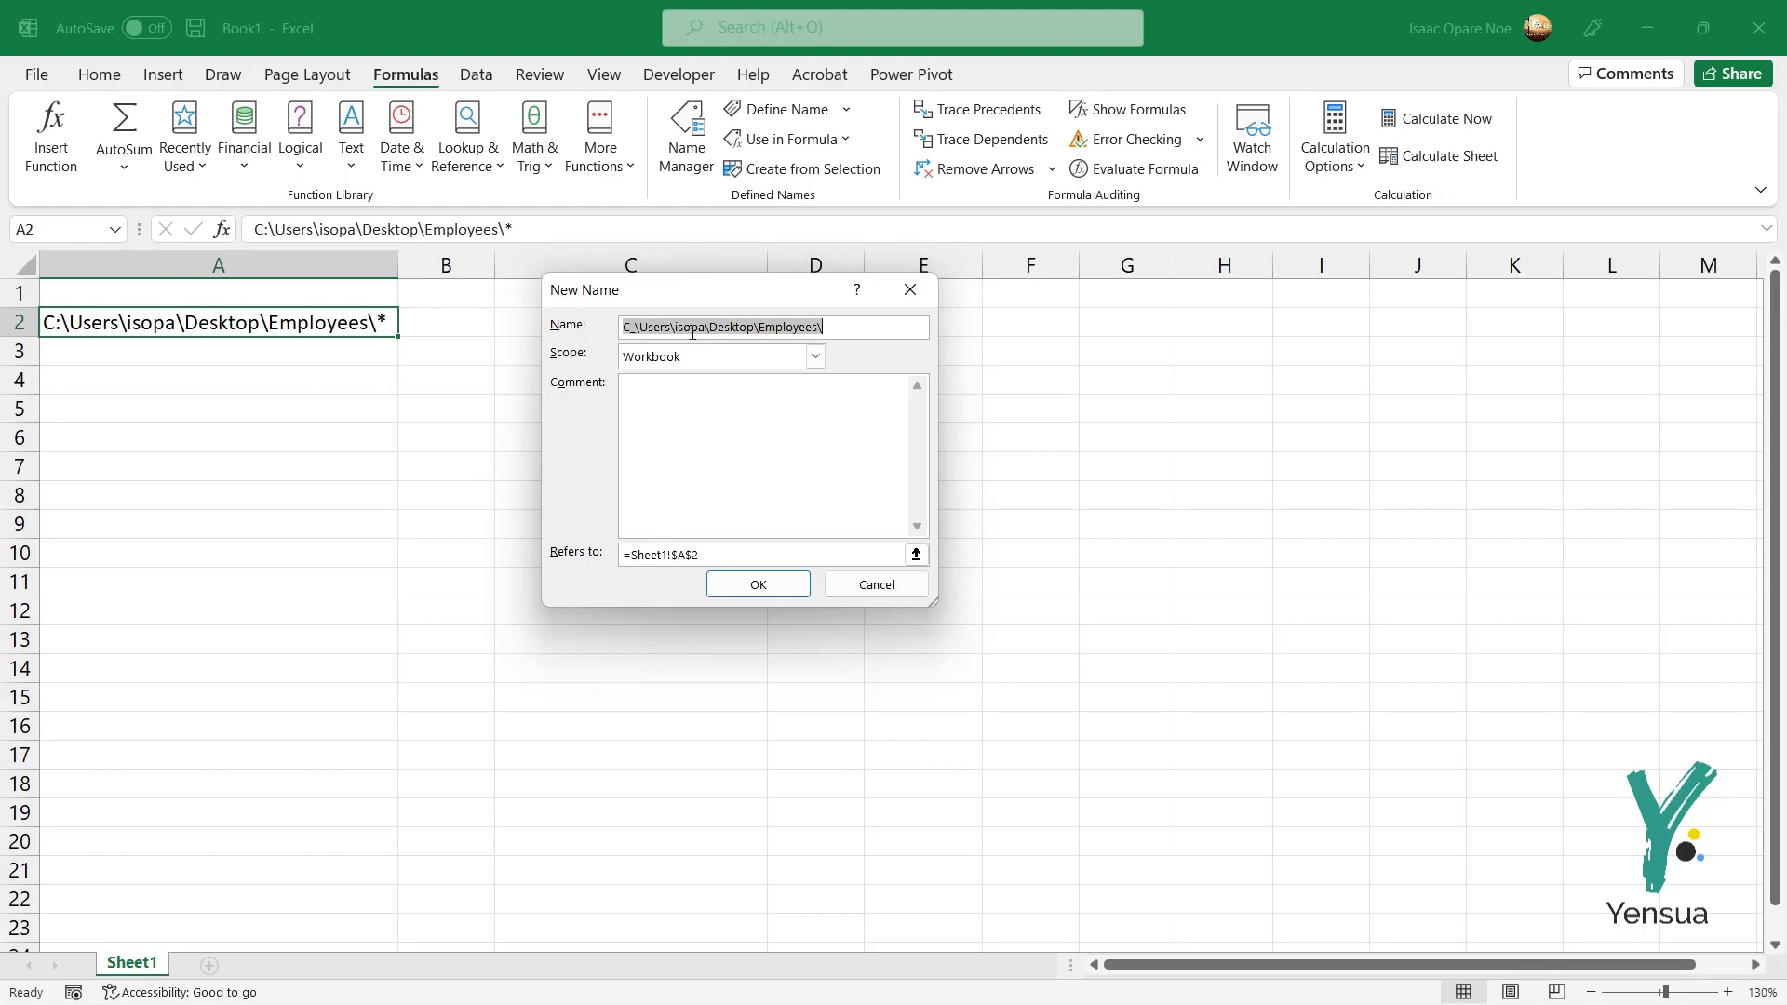
Step: Name the new defined name EMPL
type("E")
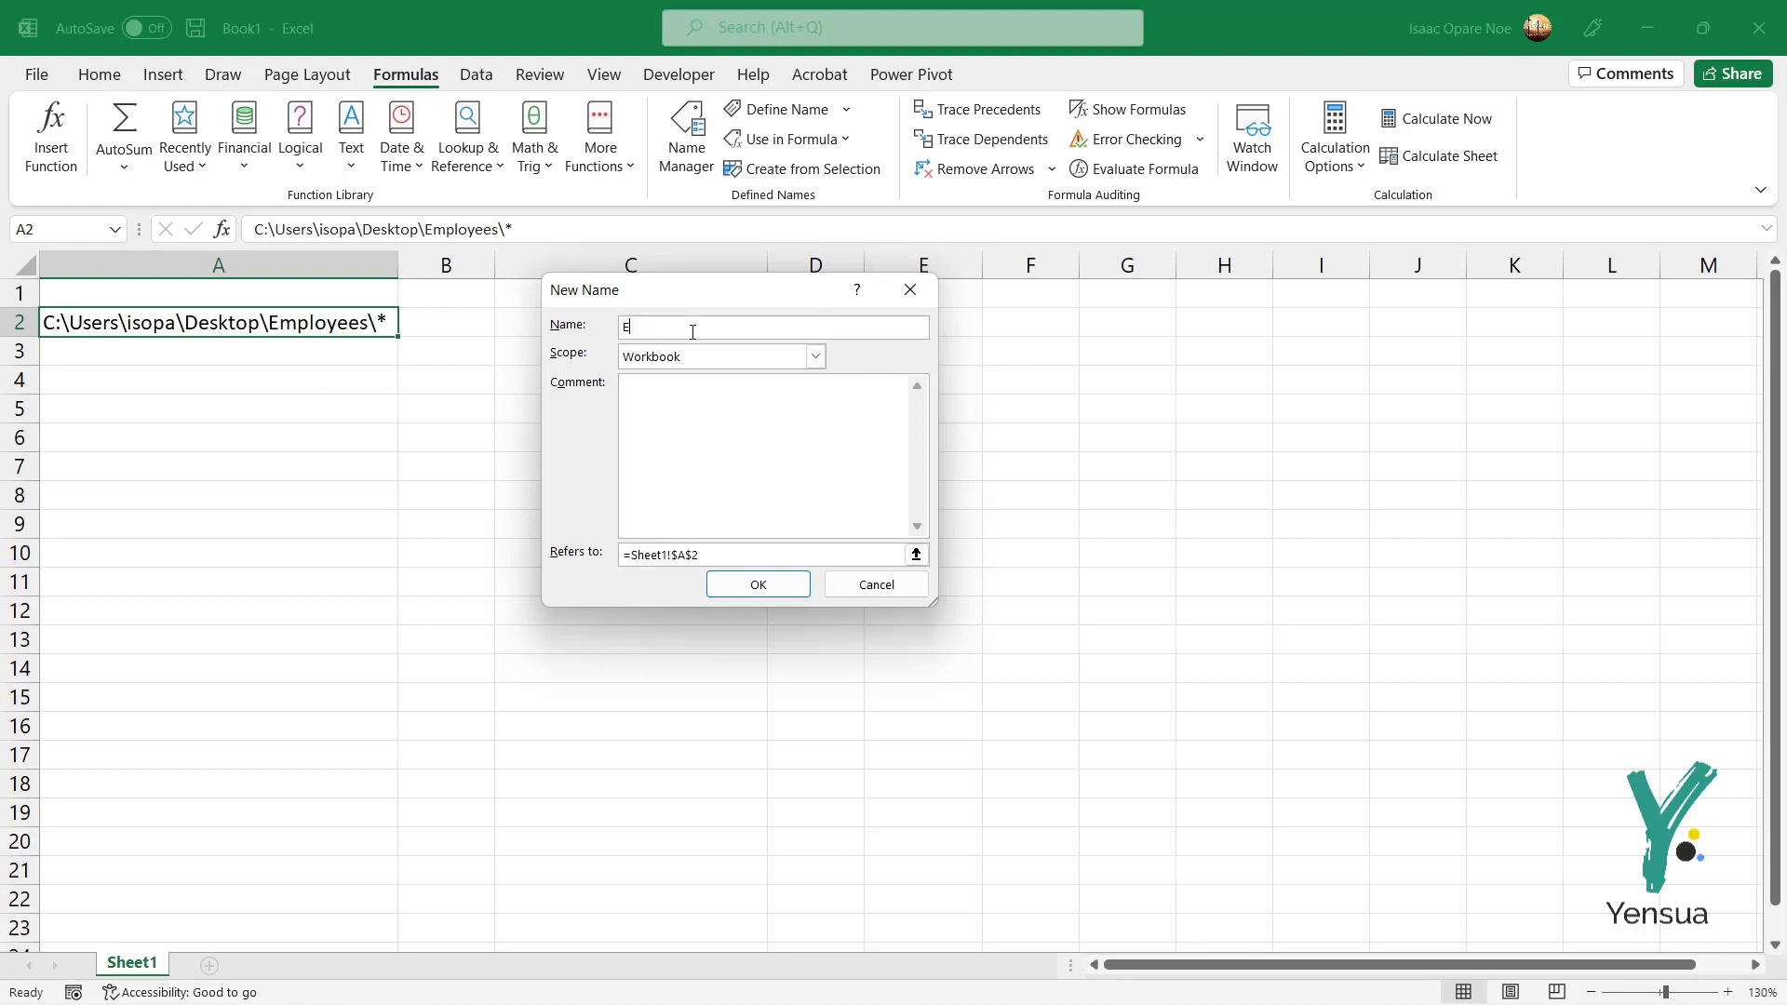
type("MPLOYEE")
key("BackSpace")
key("BackSpace")
key("BackSpace")
key("BackSpace")
key("BackSpace")
key("BackSpace")
type("PL")
Step: Set EMPL to refer to =FILES(Sheet1!$A$2) and confirm the name
left_click_drag(713, 556, 607, 557)
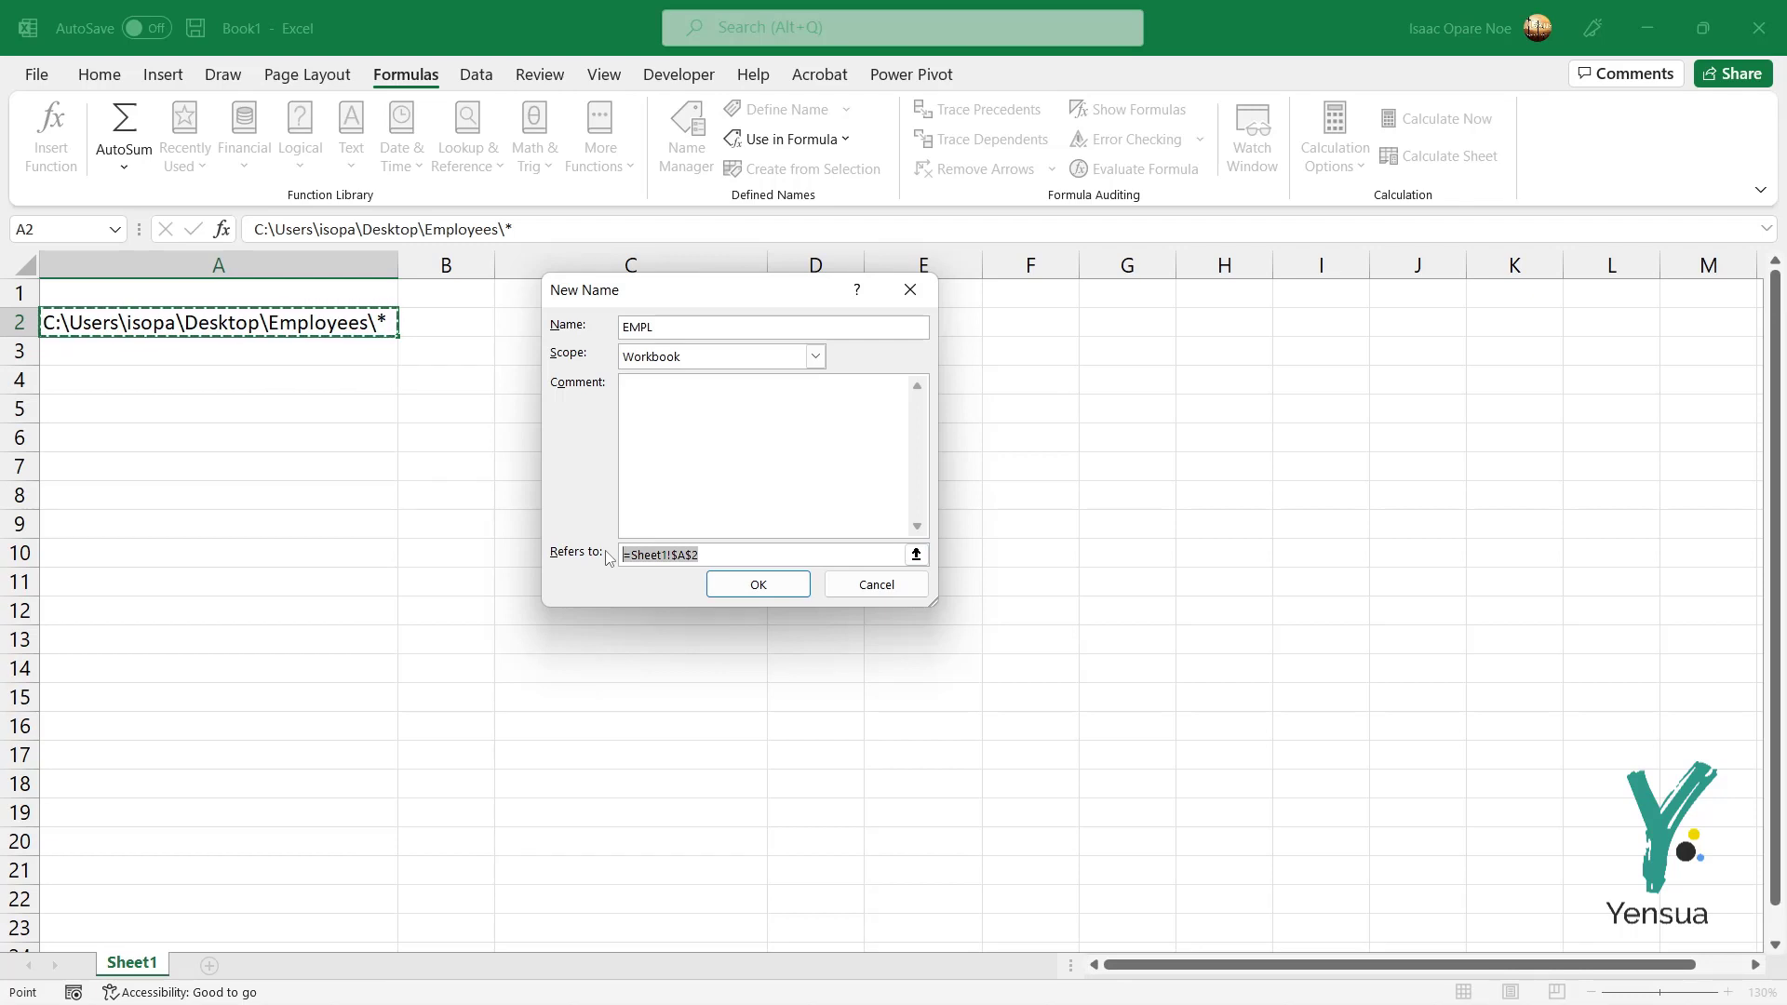
key("ctrl+c")
type("=FILES")
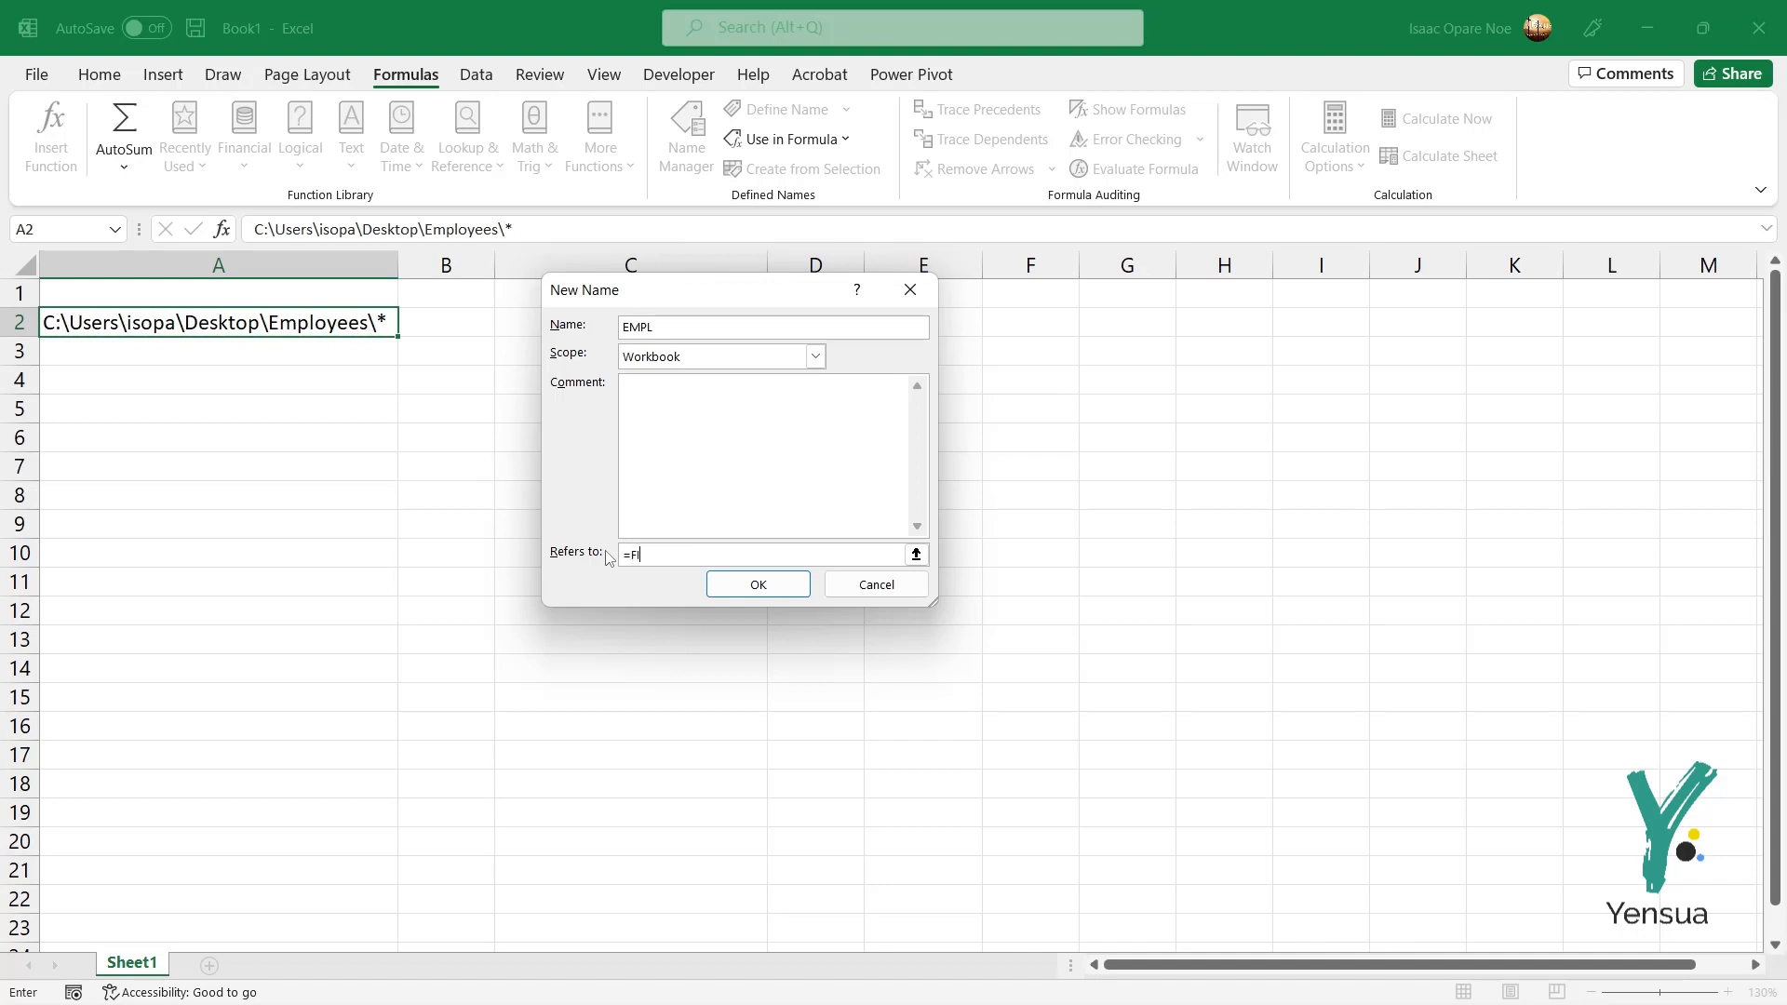
type("(")
left_click(239, 323)
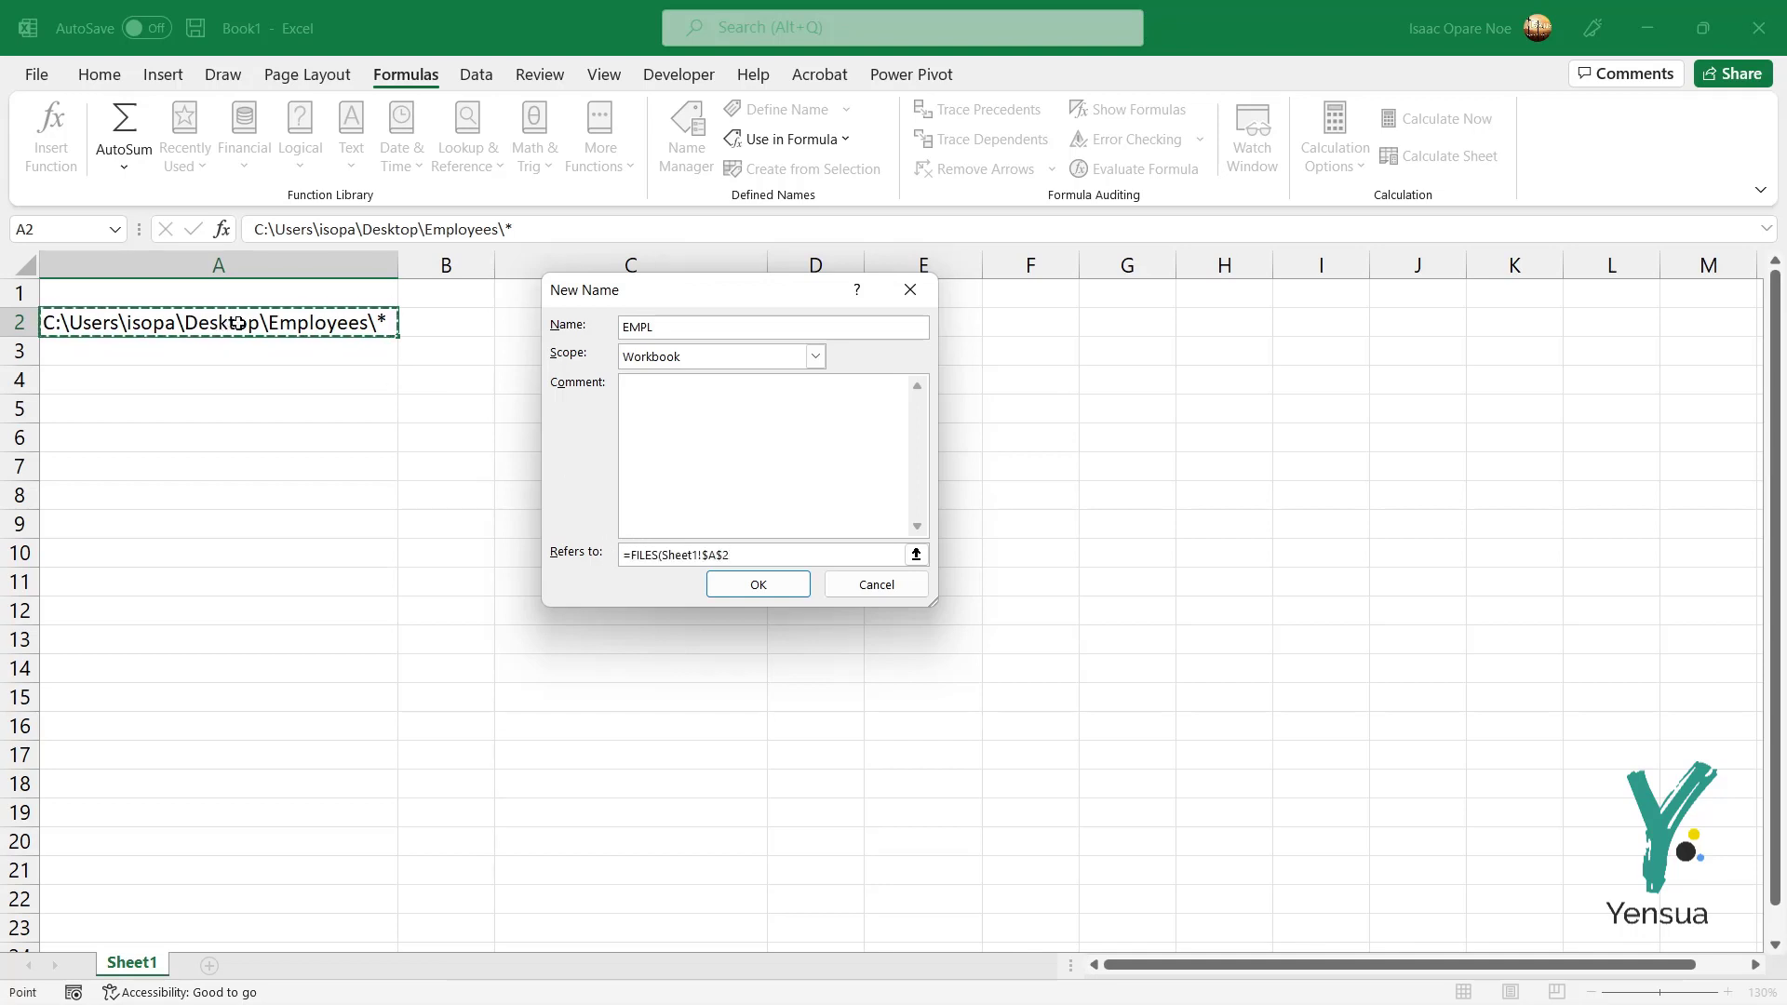
type(")")
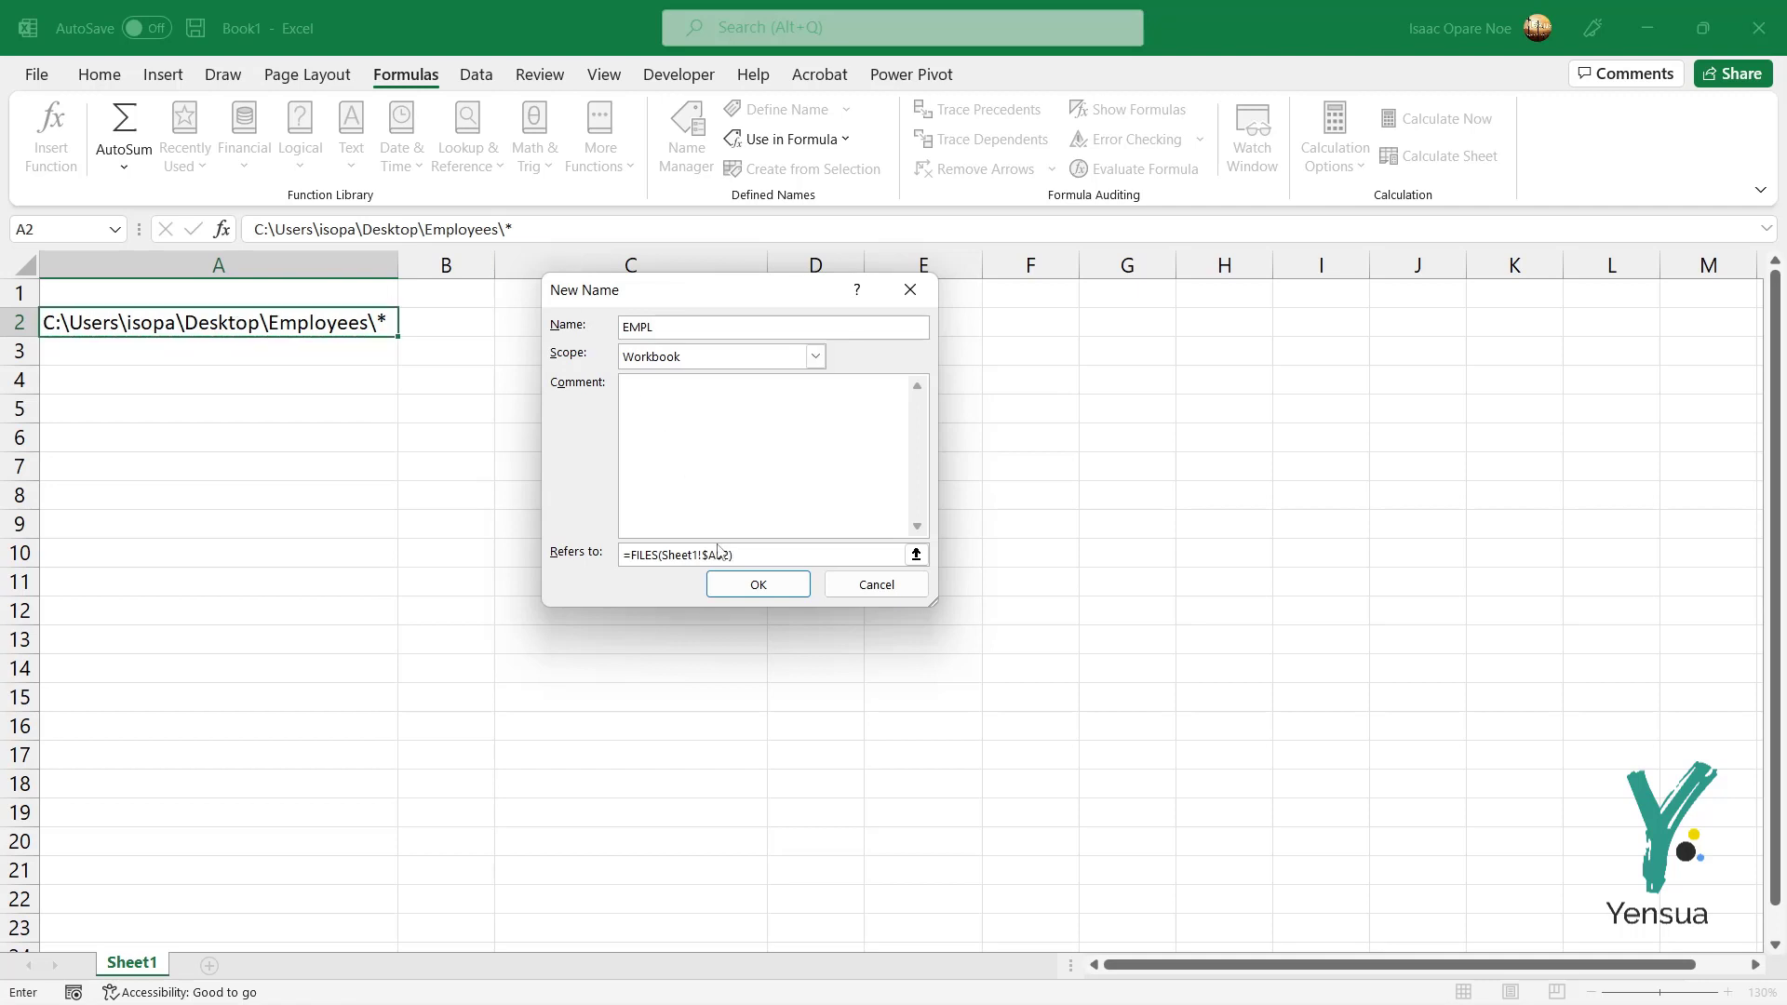
left_click(758, 588)
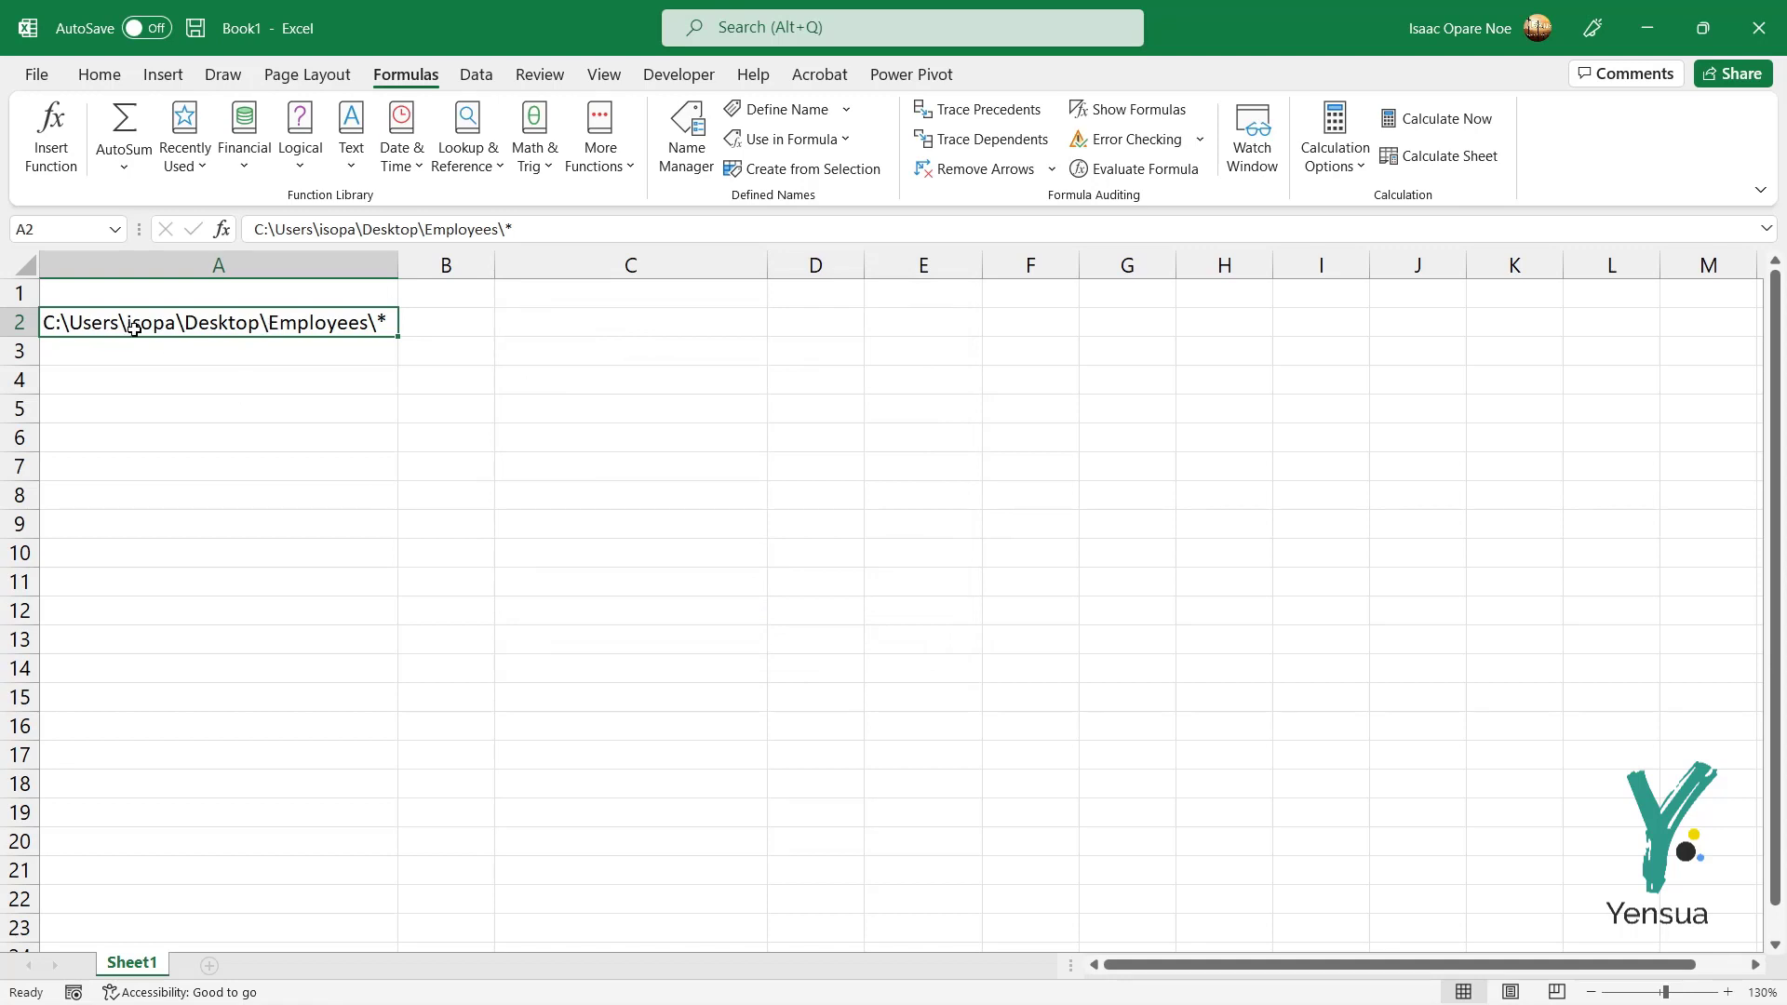
Step: Enter =INDEX(EMPL,1) in cell C2 to return the first file name
left_click(592, 330)
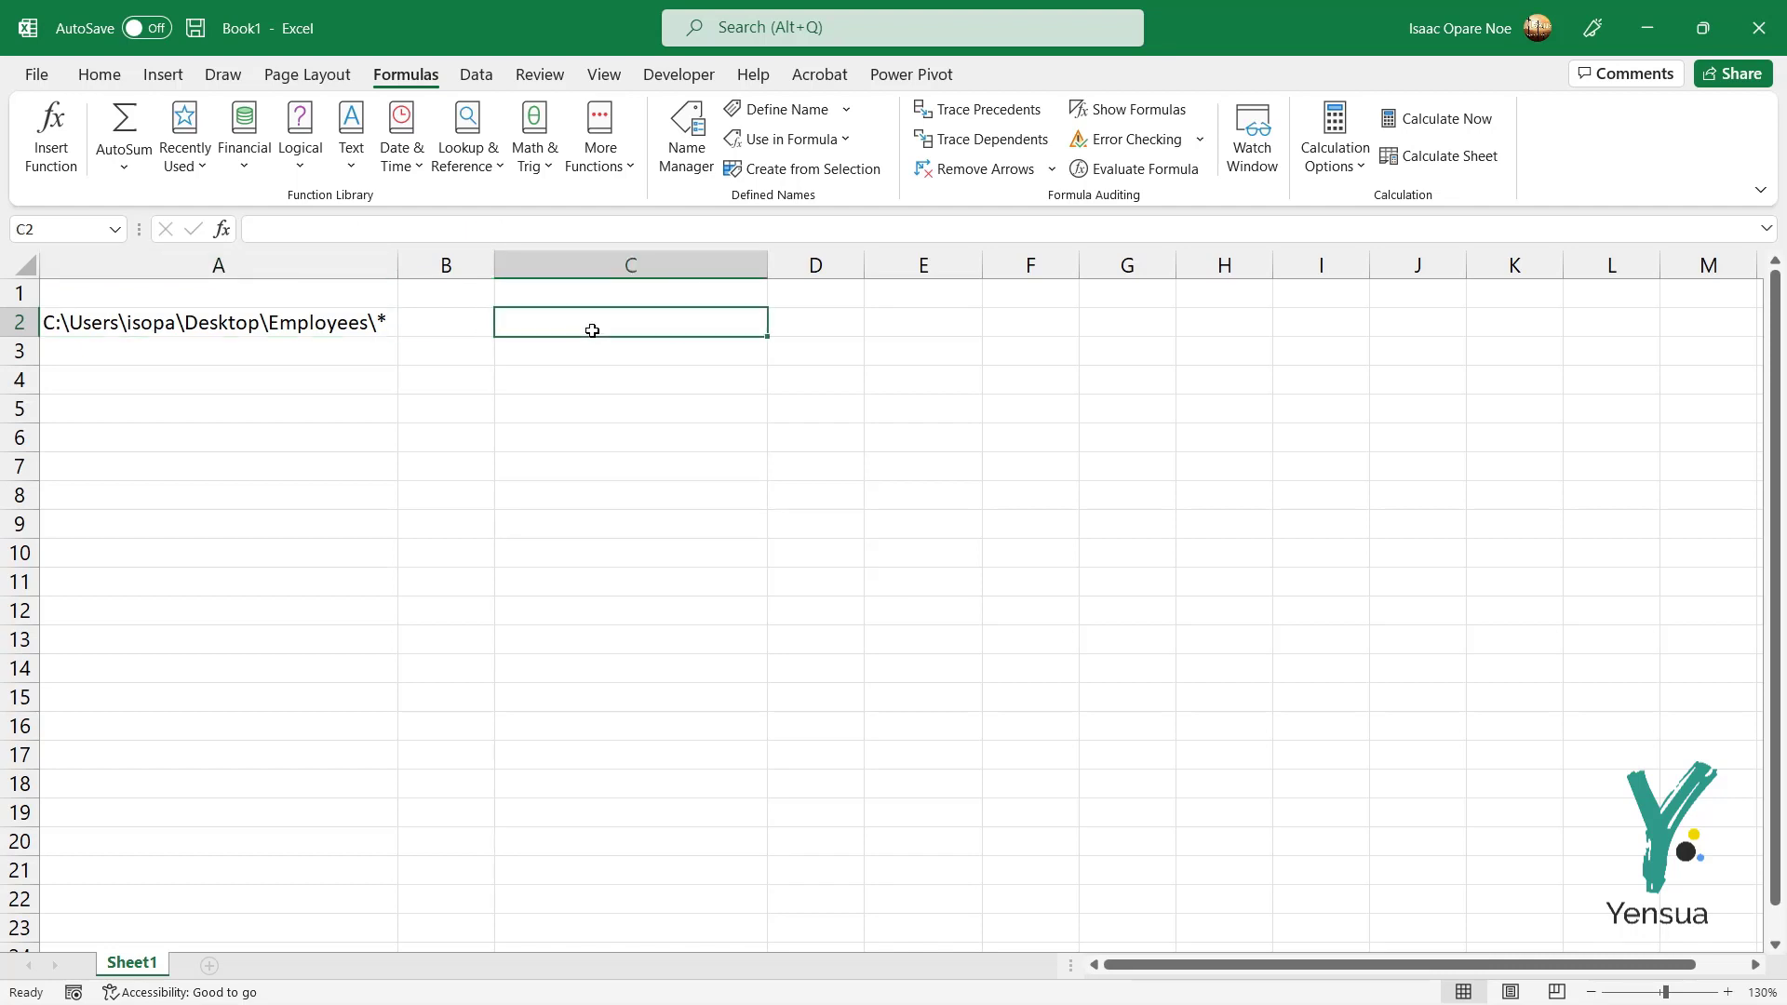
type("=")
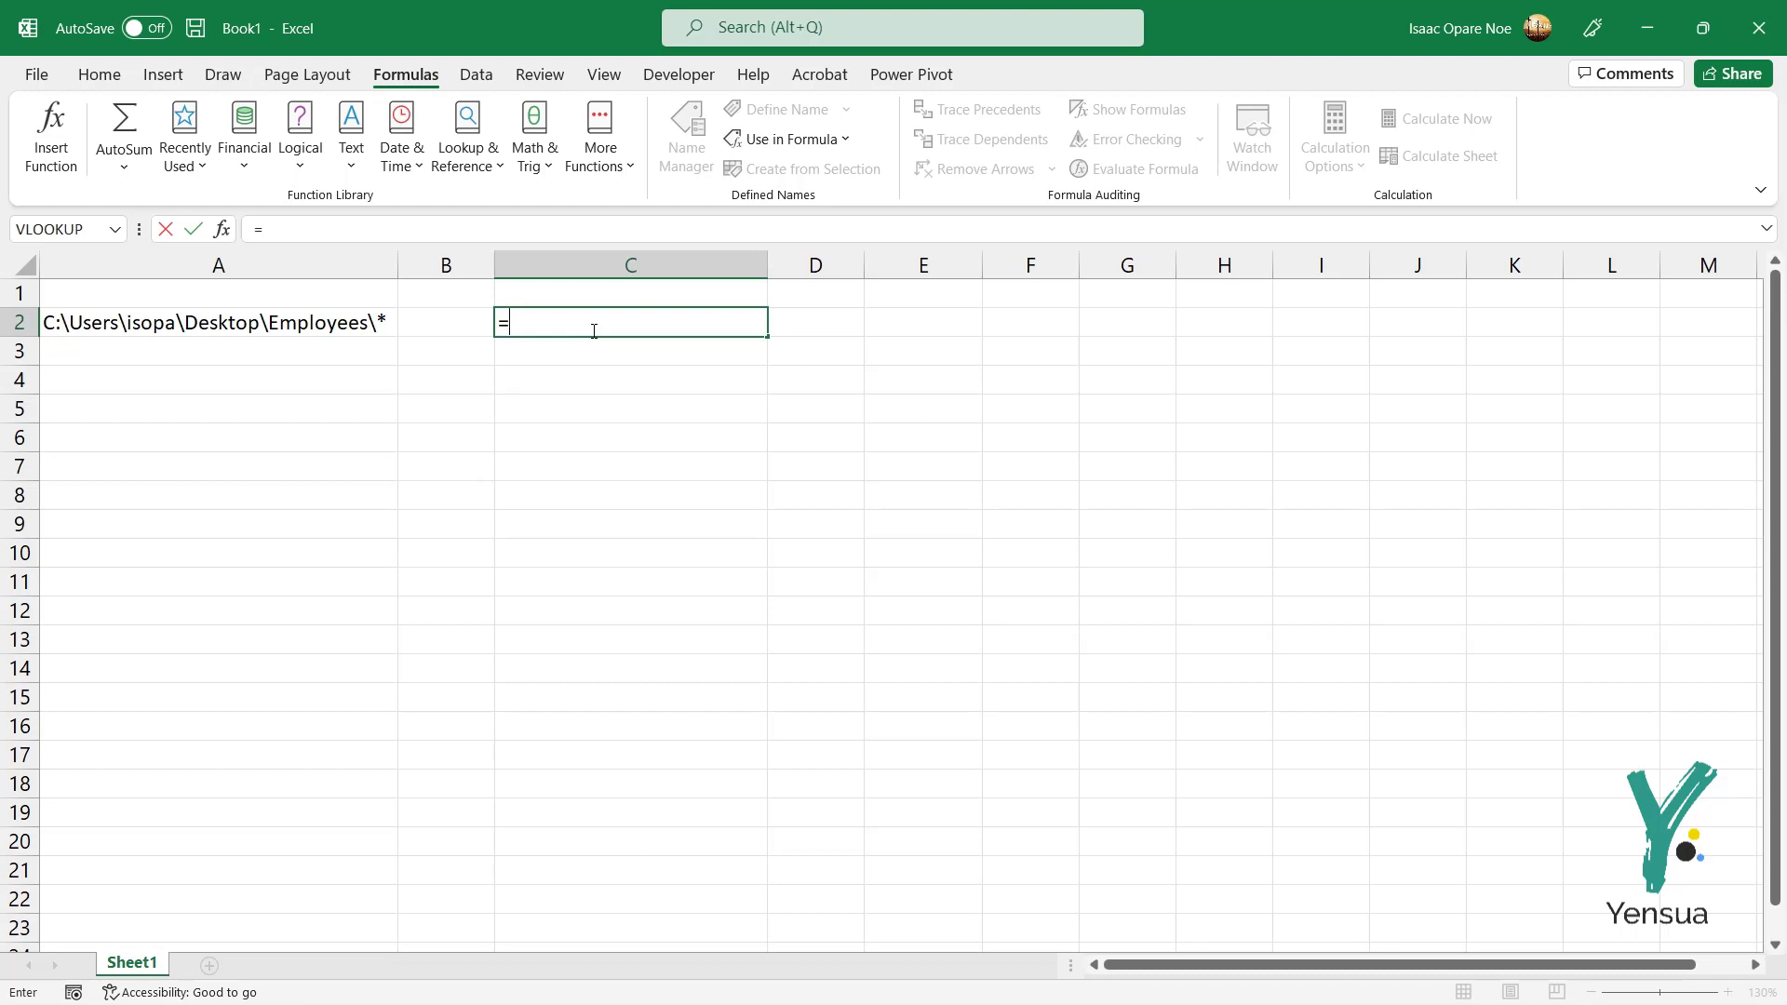
type("INDE")
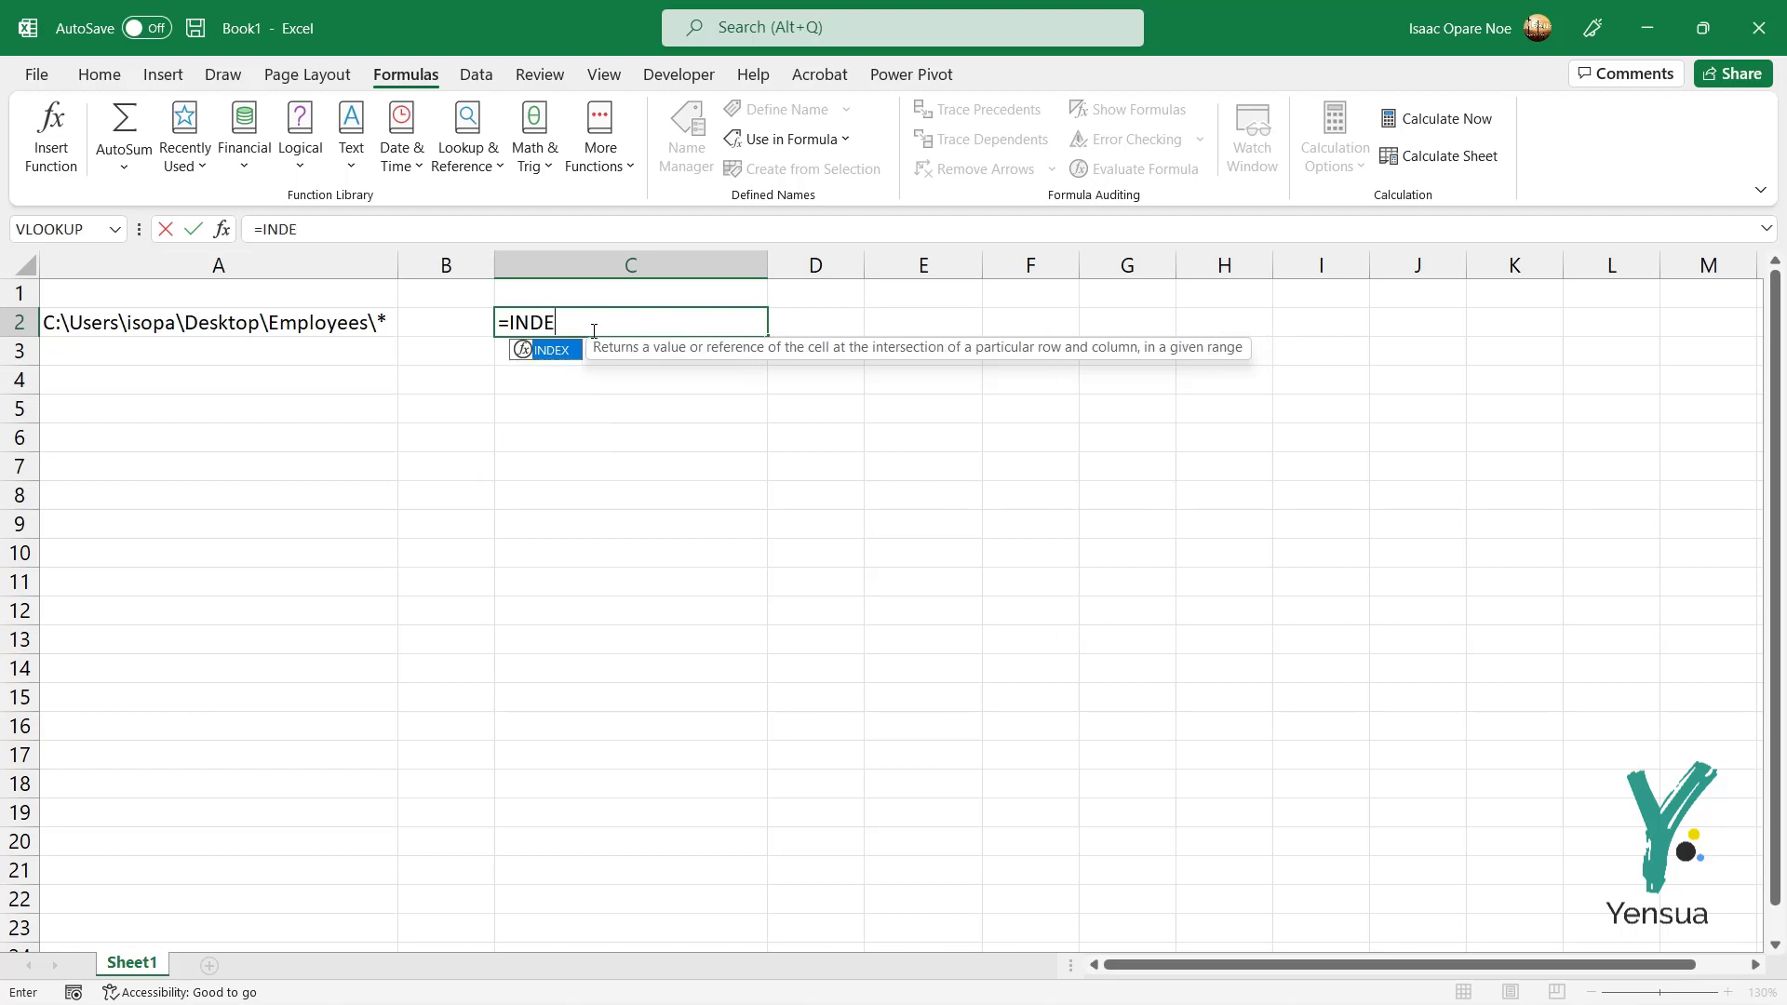
type("X(")
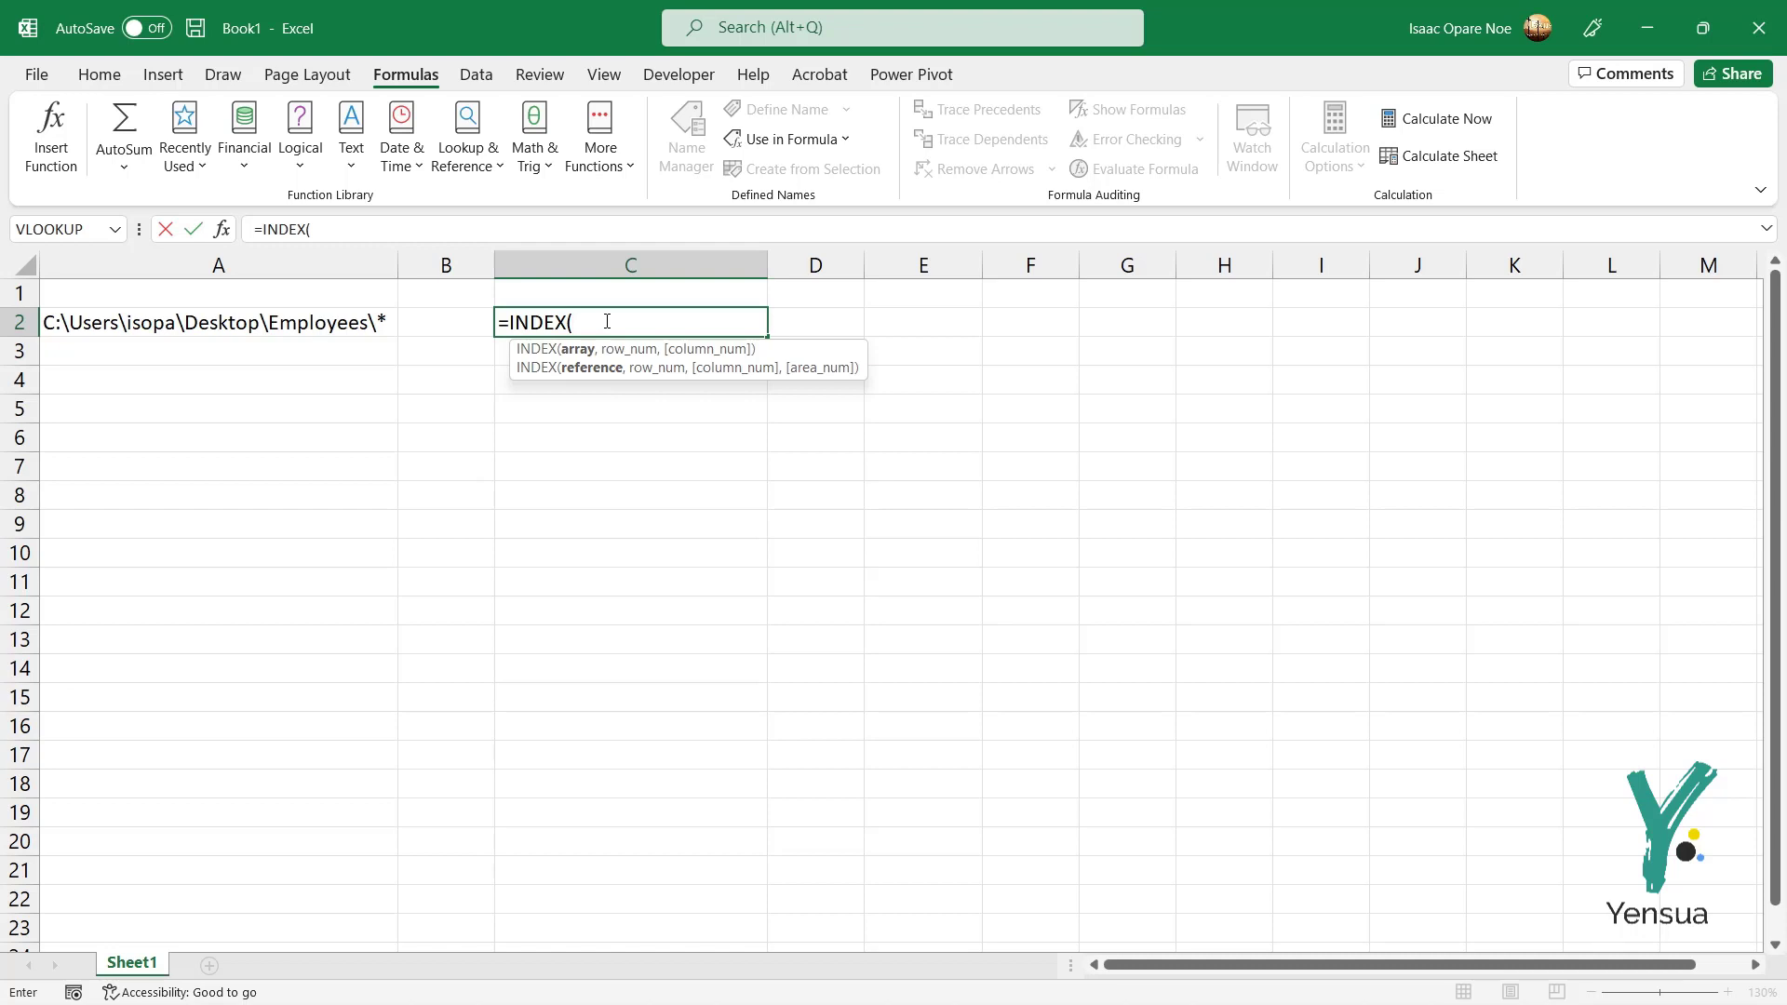
type("EM")
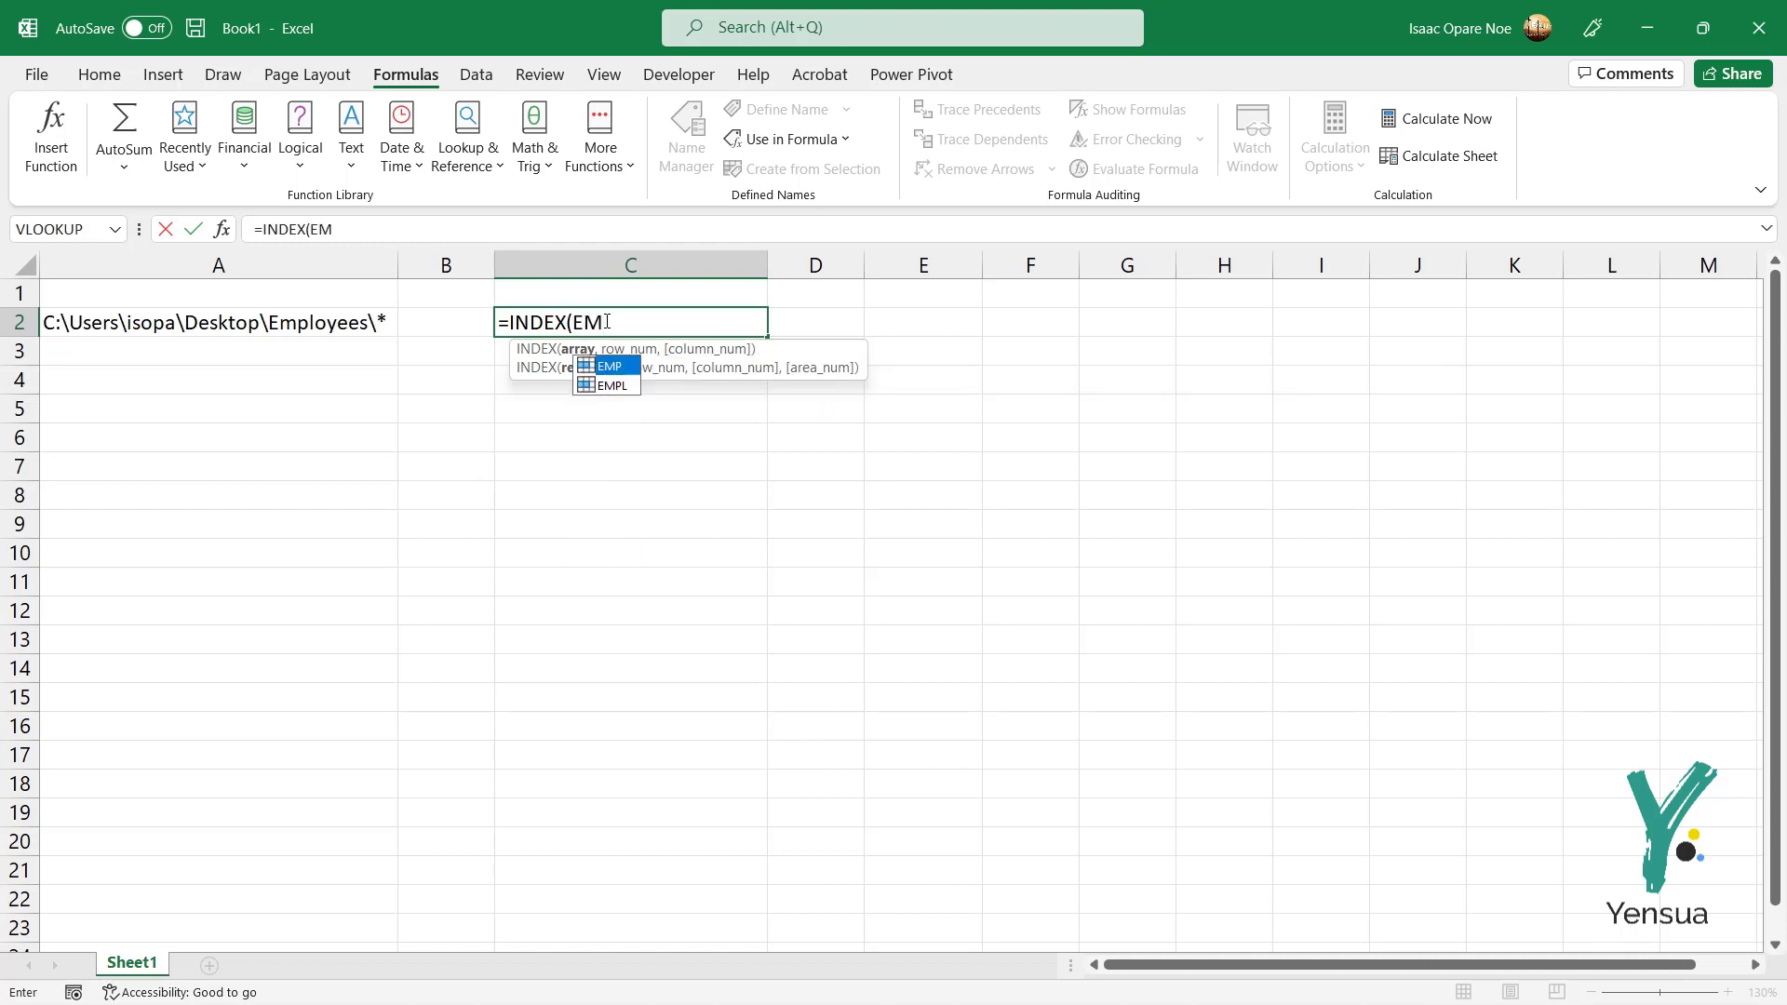
type("P")
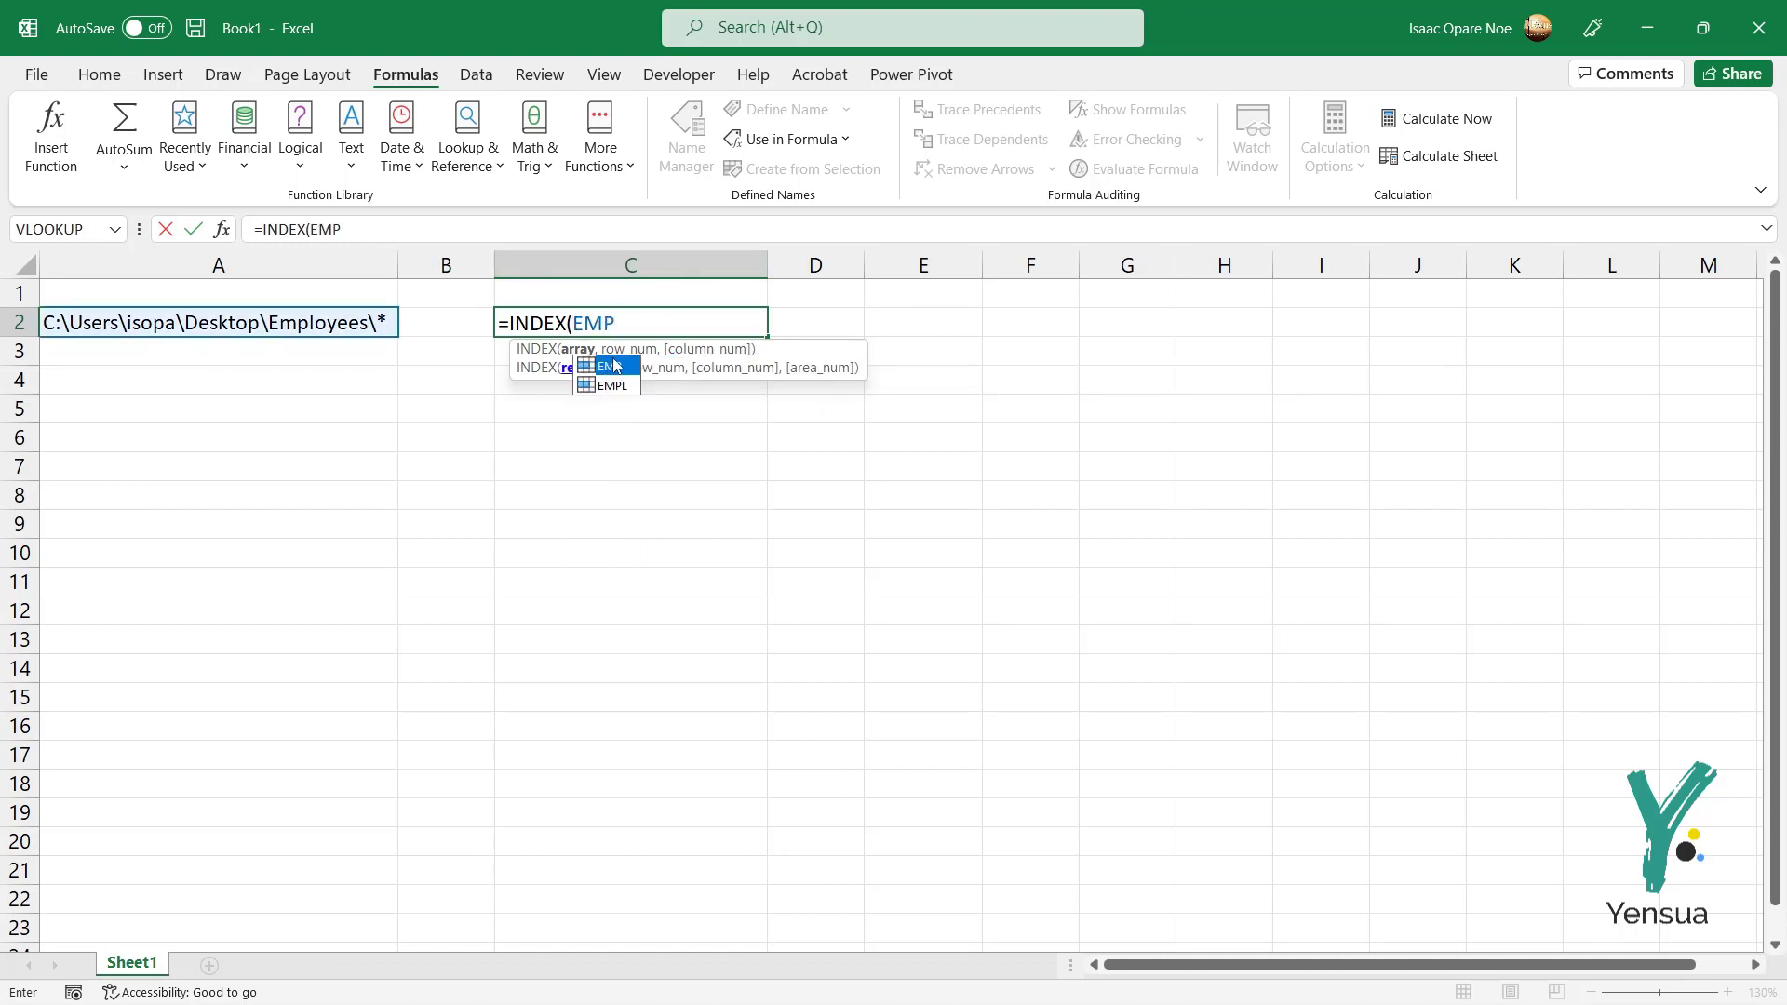
left_click(606, 389)
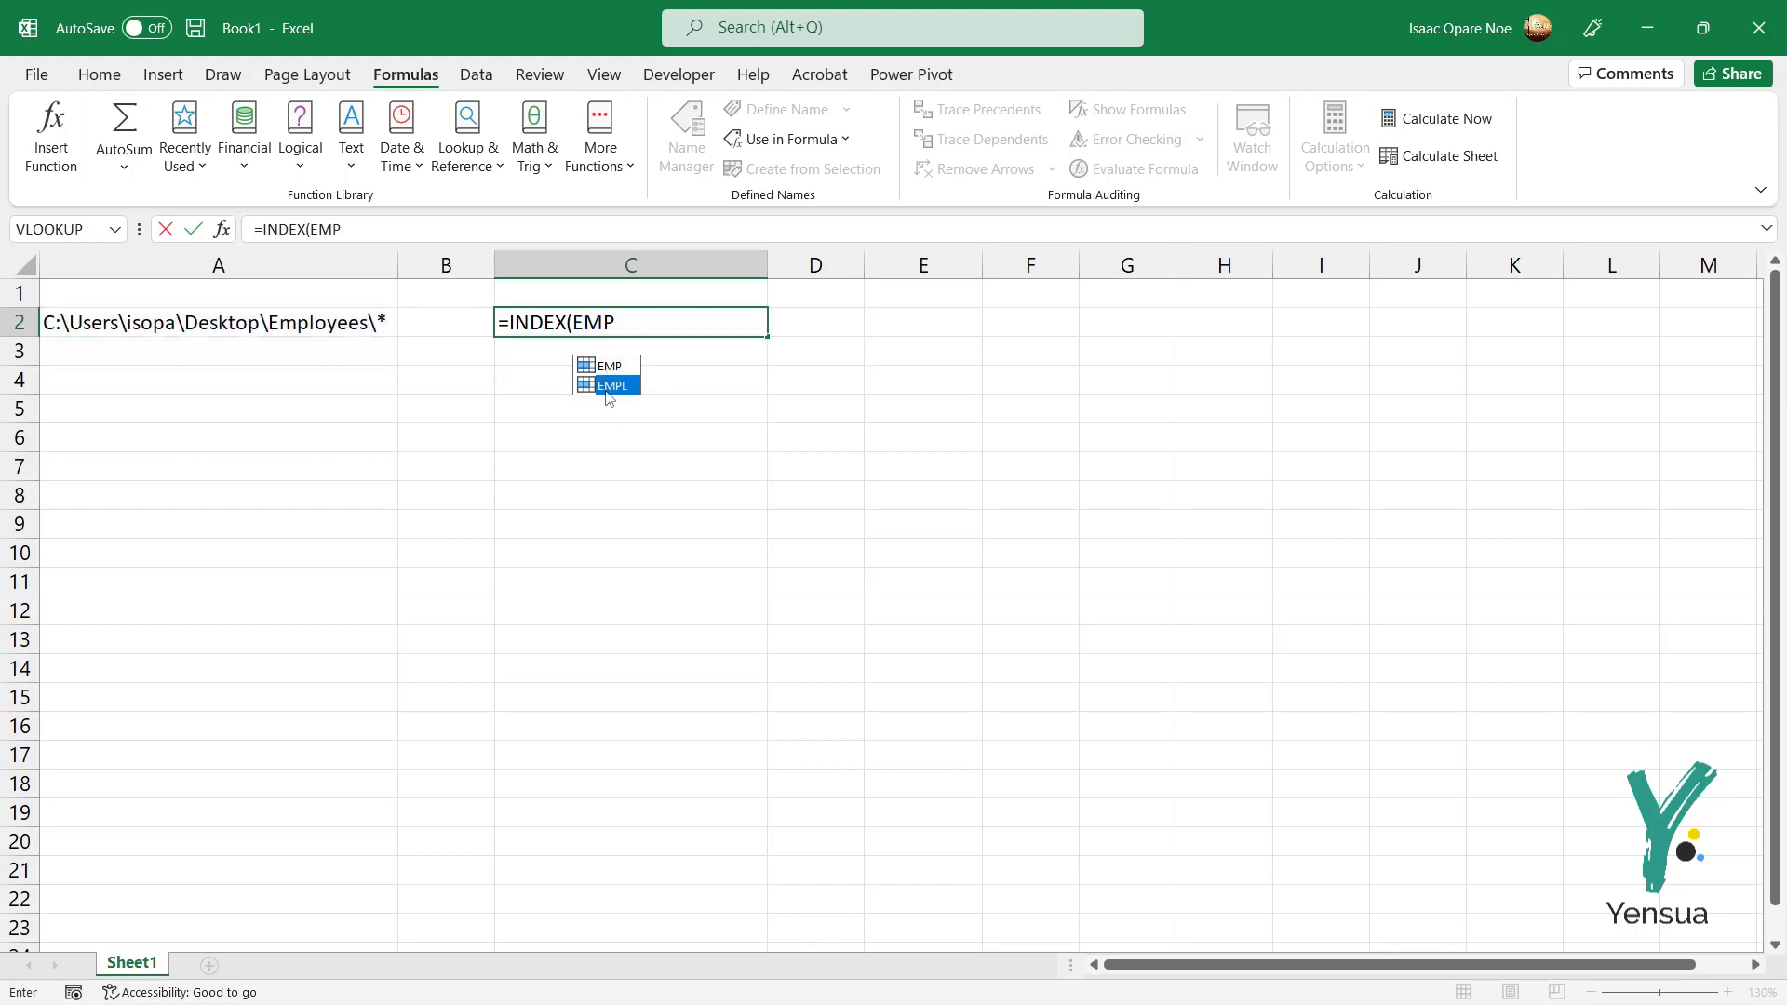
double_click(606, 387)
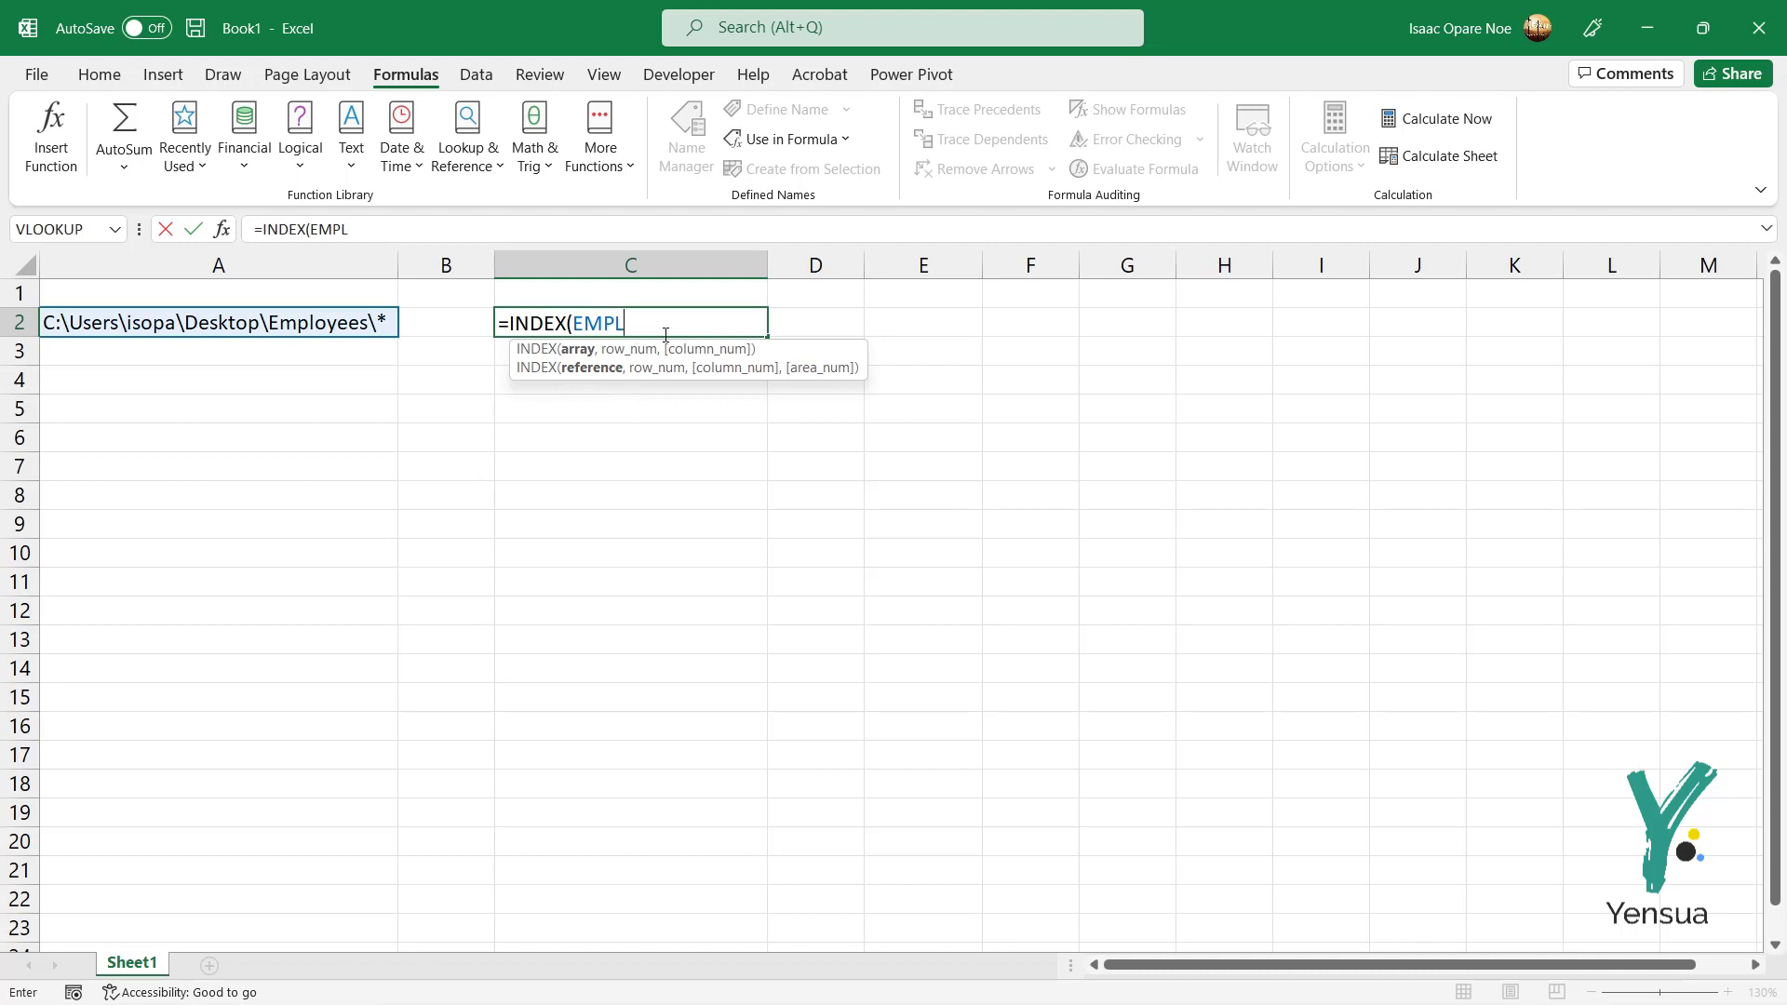
type(",1")
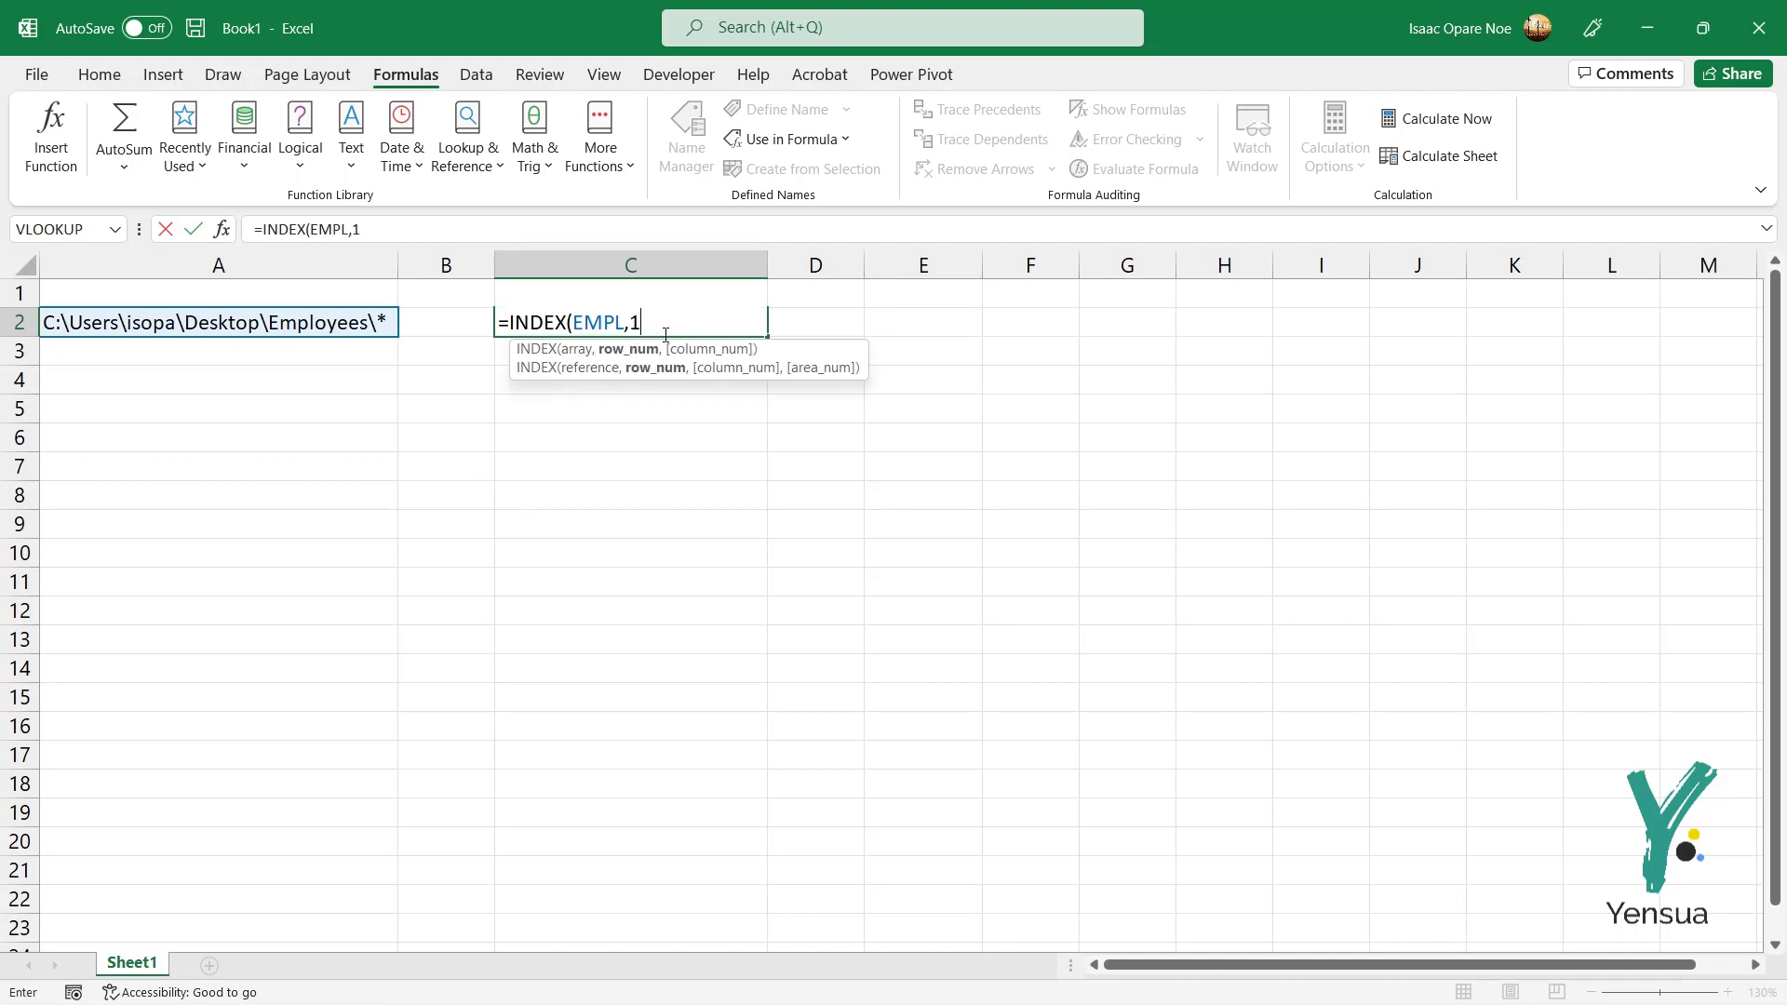
type(")")
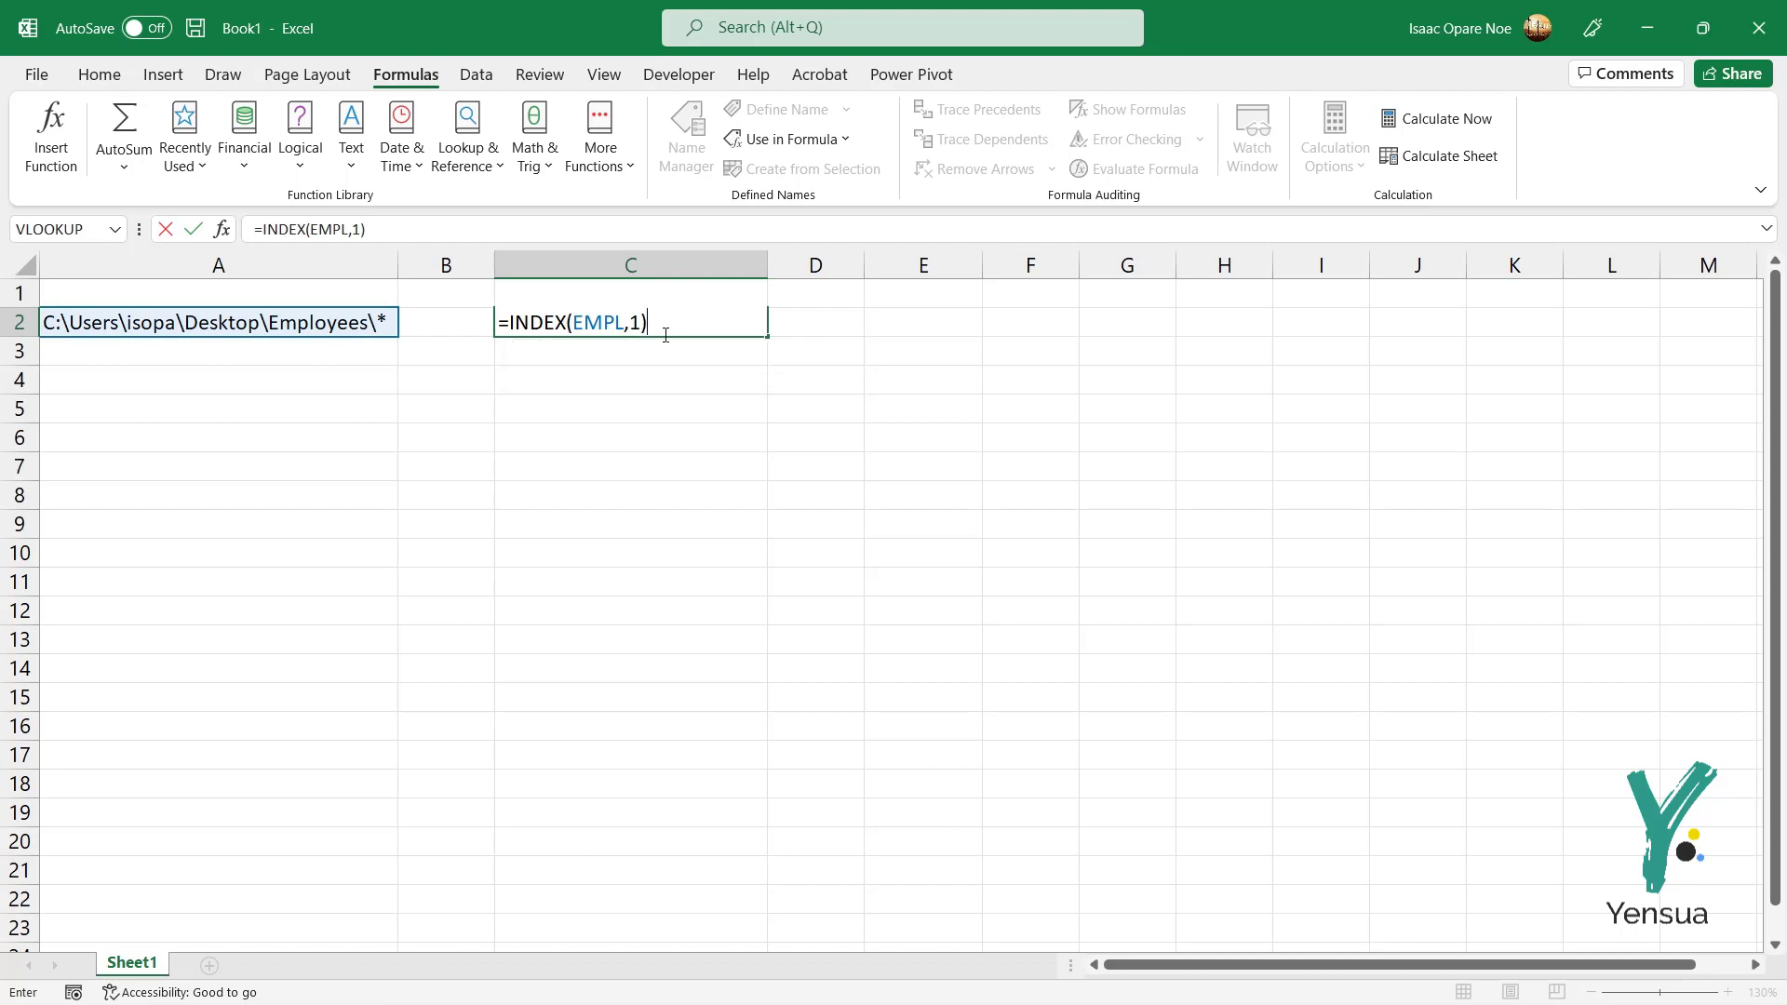
key("Return")
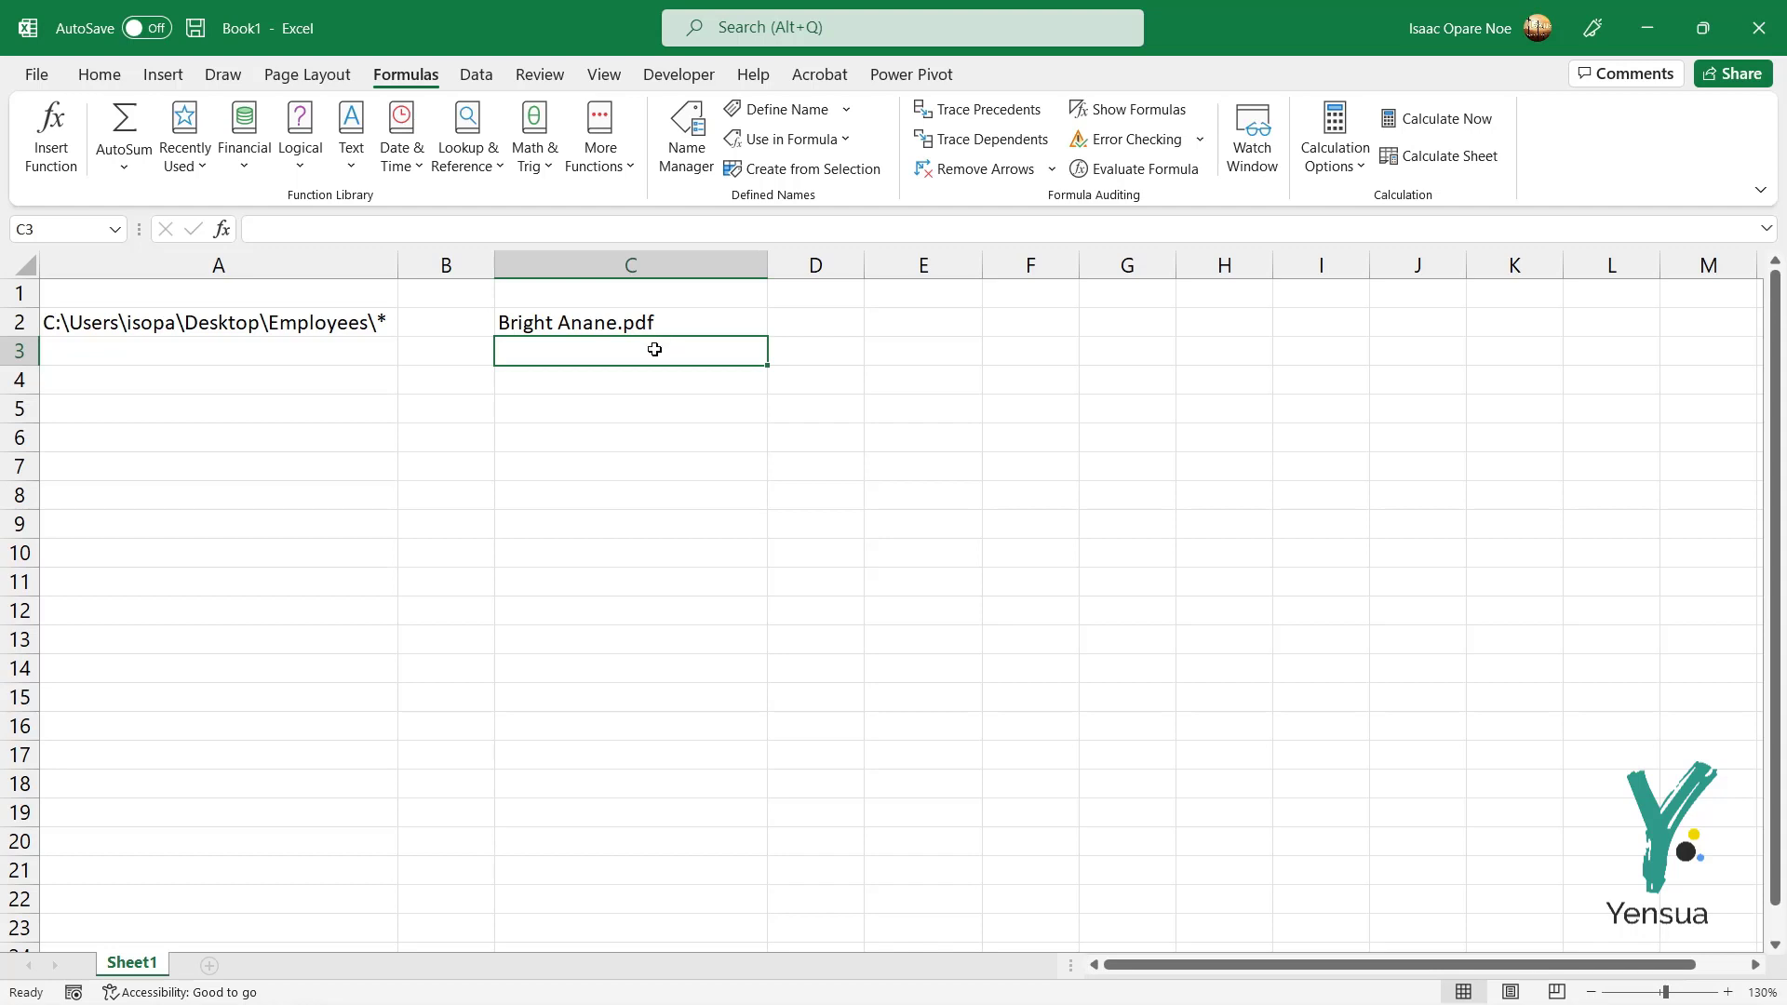
Step: Compare C2's result with the first file in the Employees folder, then reopen C2's formula
key("alt+Tab")
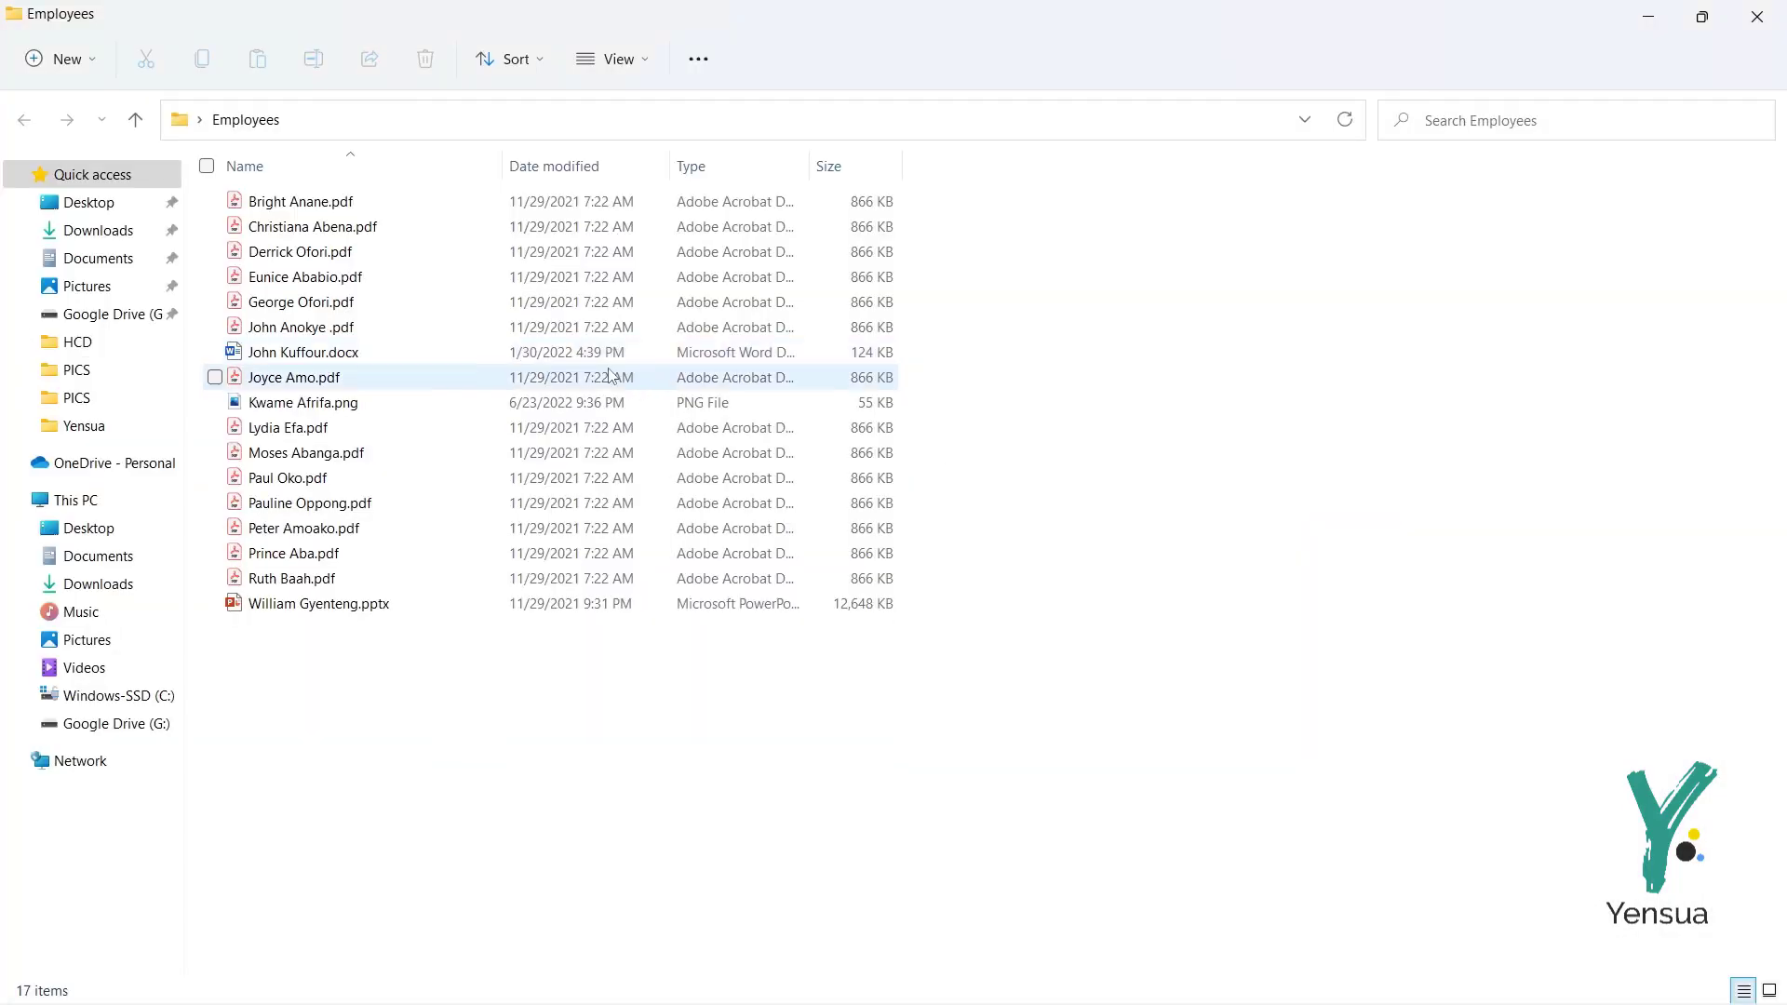
left_click(347, 206)
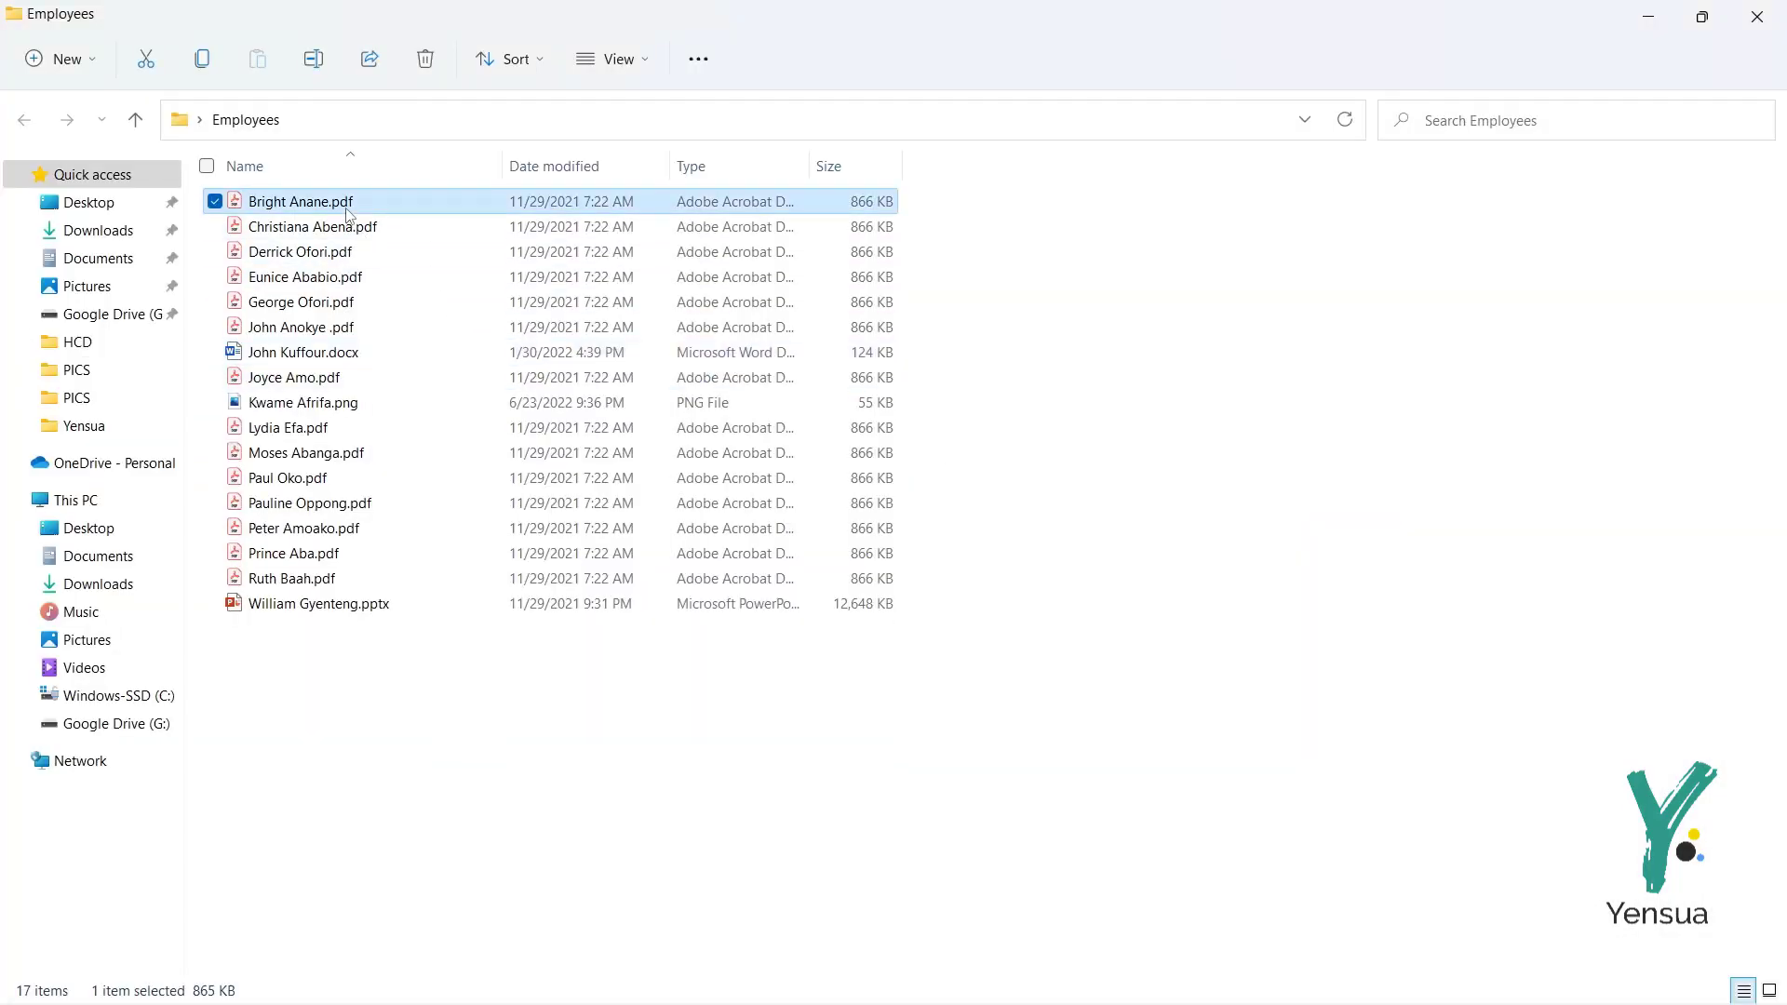
key("alt+Tab")
double_click(603, 322)
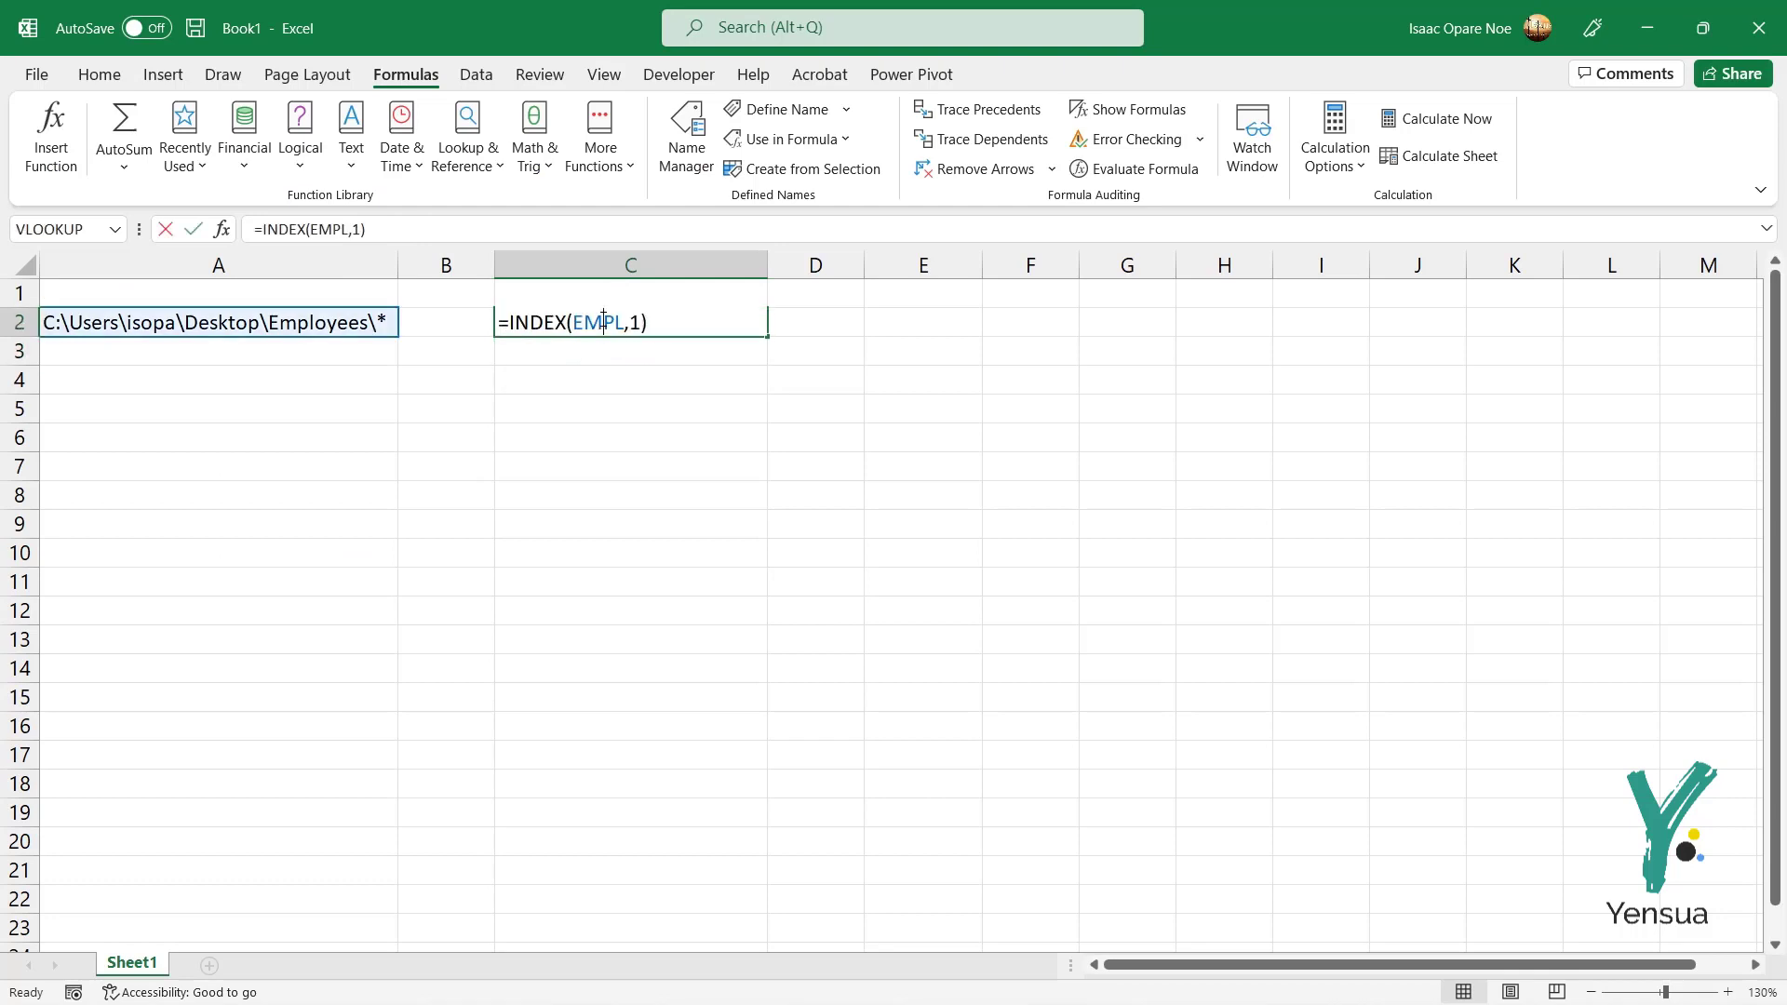
Step: Change C2 to =INDEX(EMPL,2) and check it against the folder's second file
double_click(635, 322)
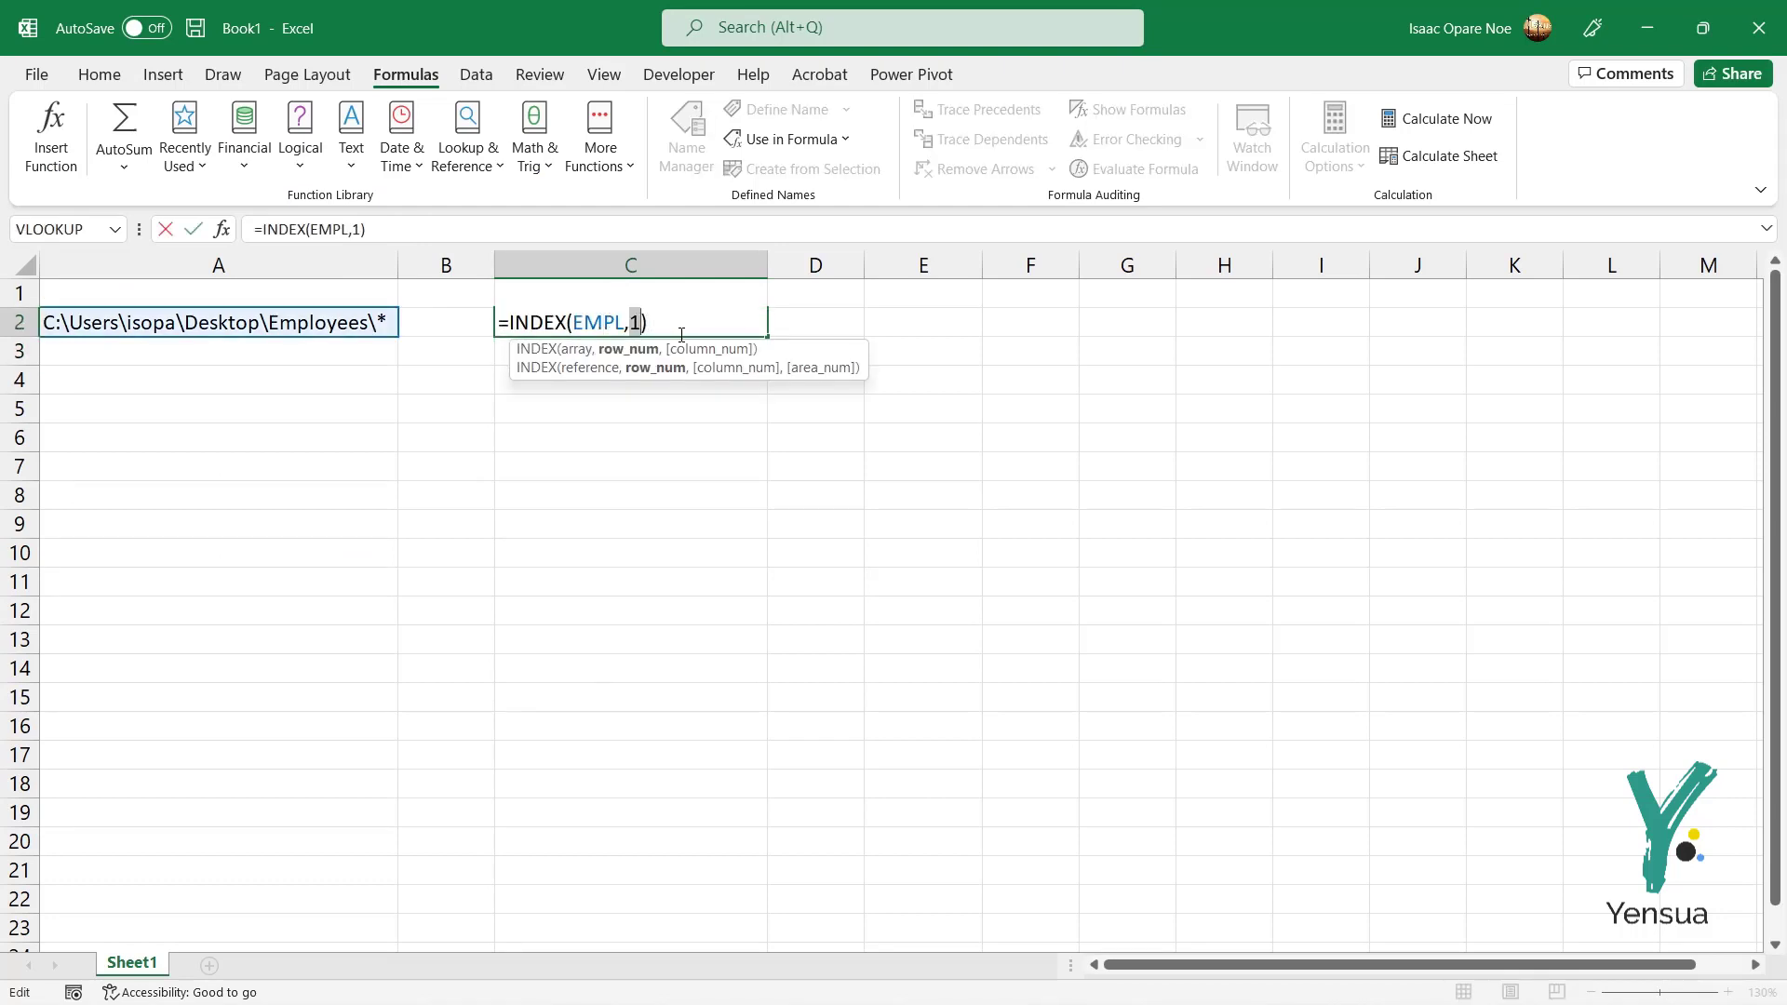
type("2")
key("Return")
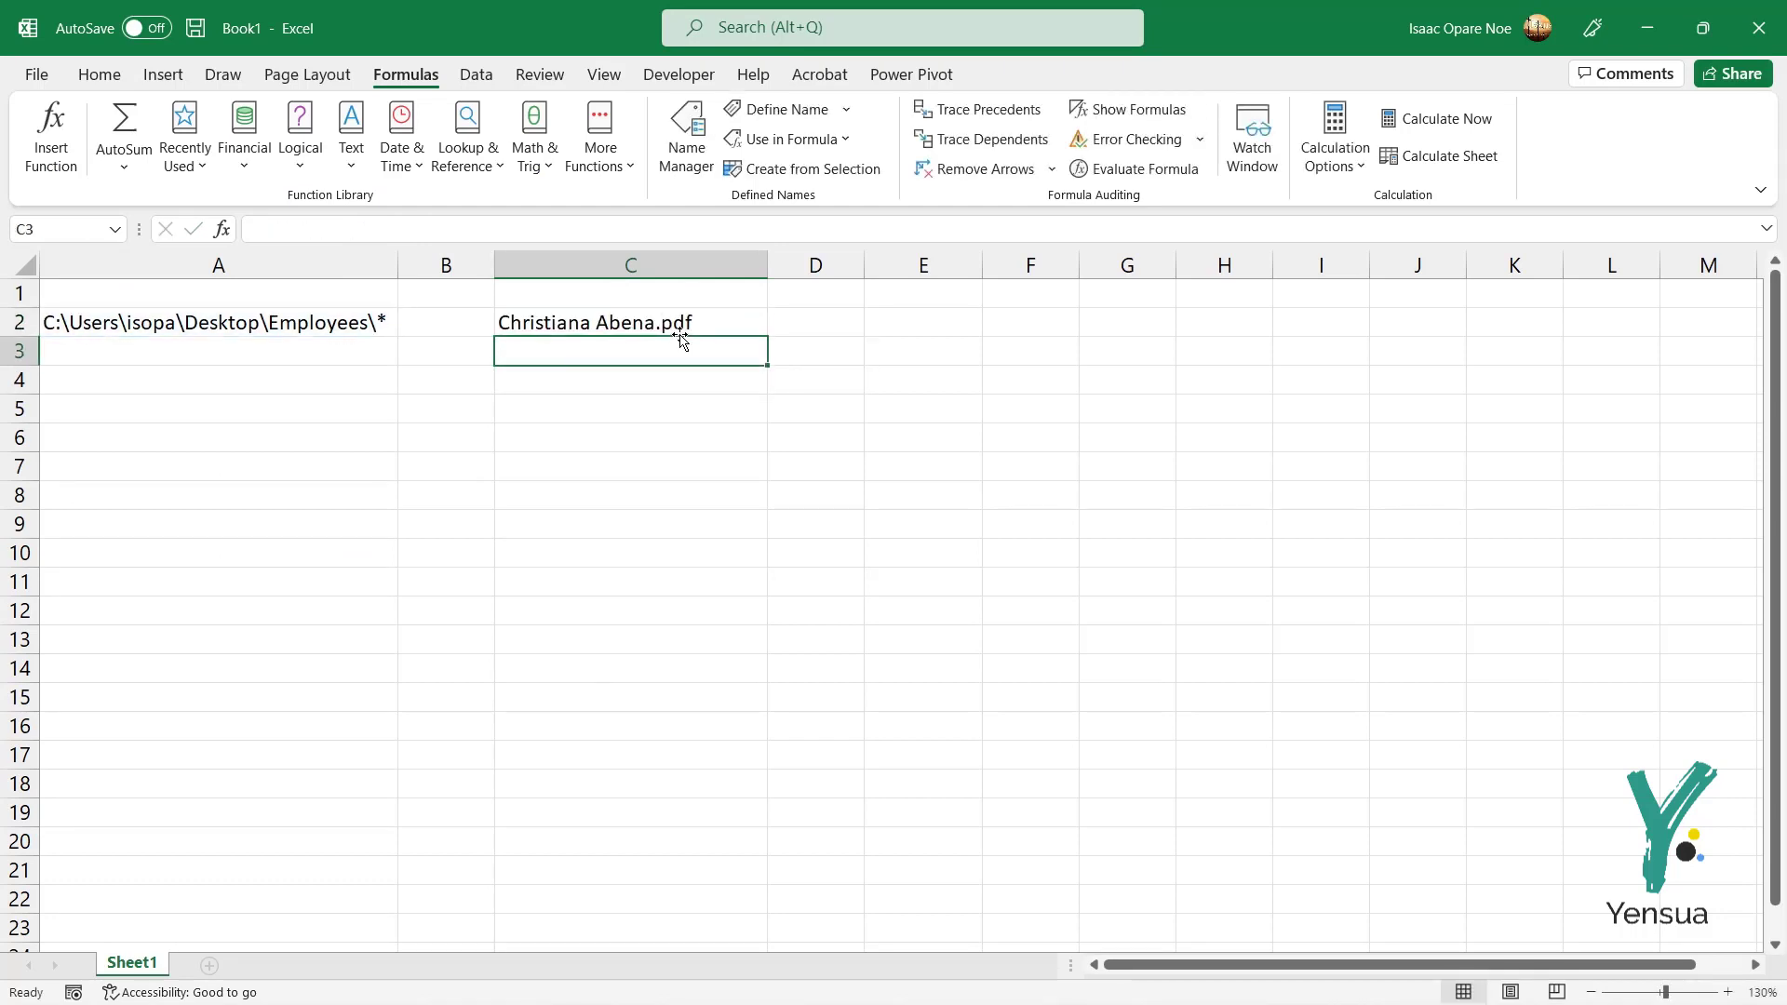
key("alt+Tab")
left_click(368, 229)
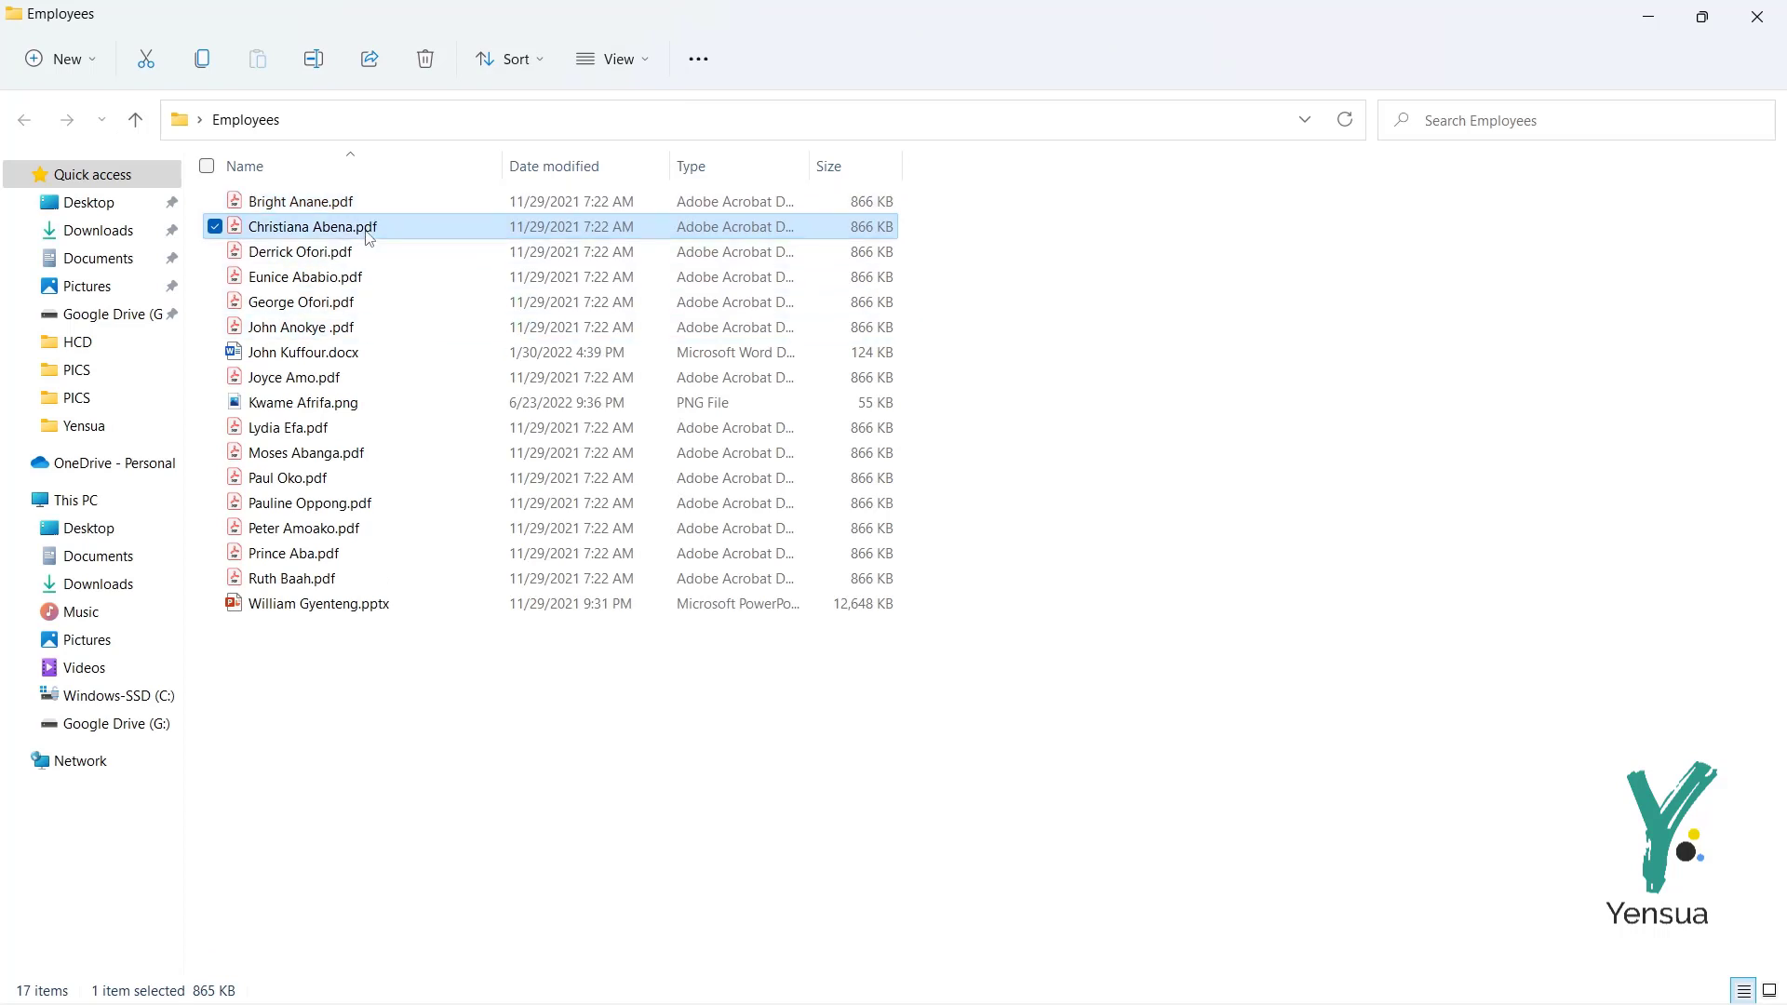
key("alt+Tab")
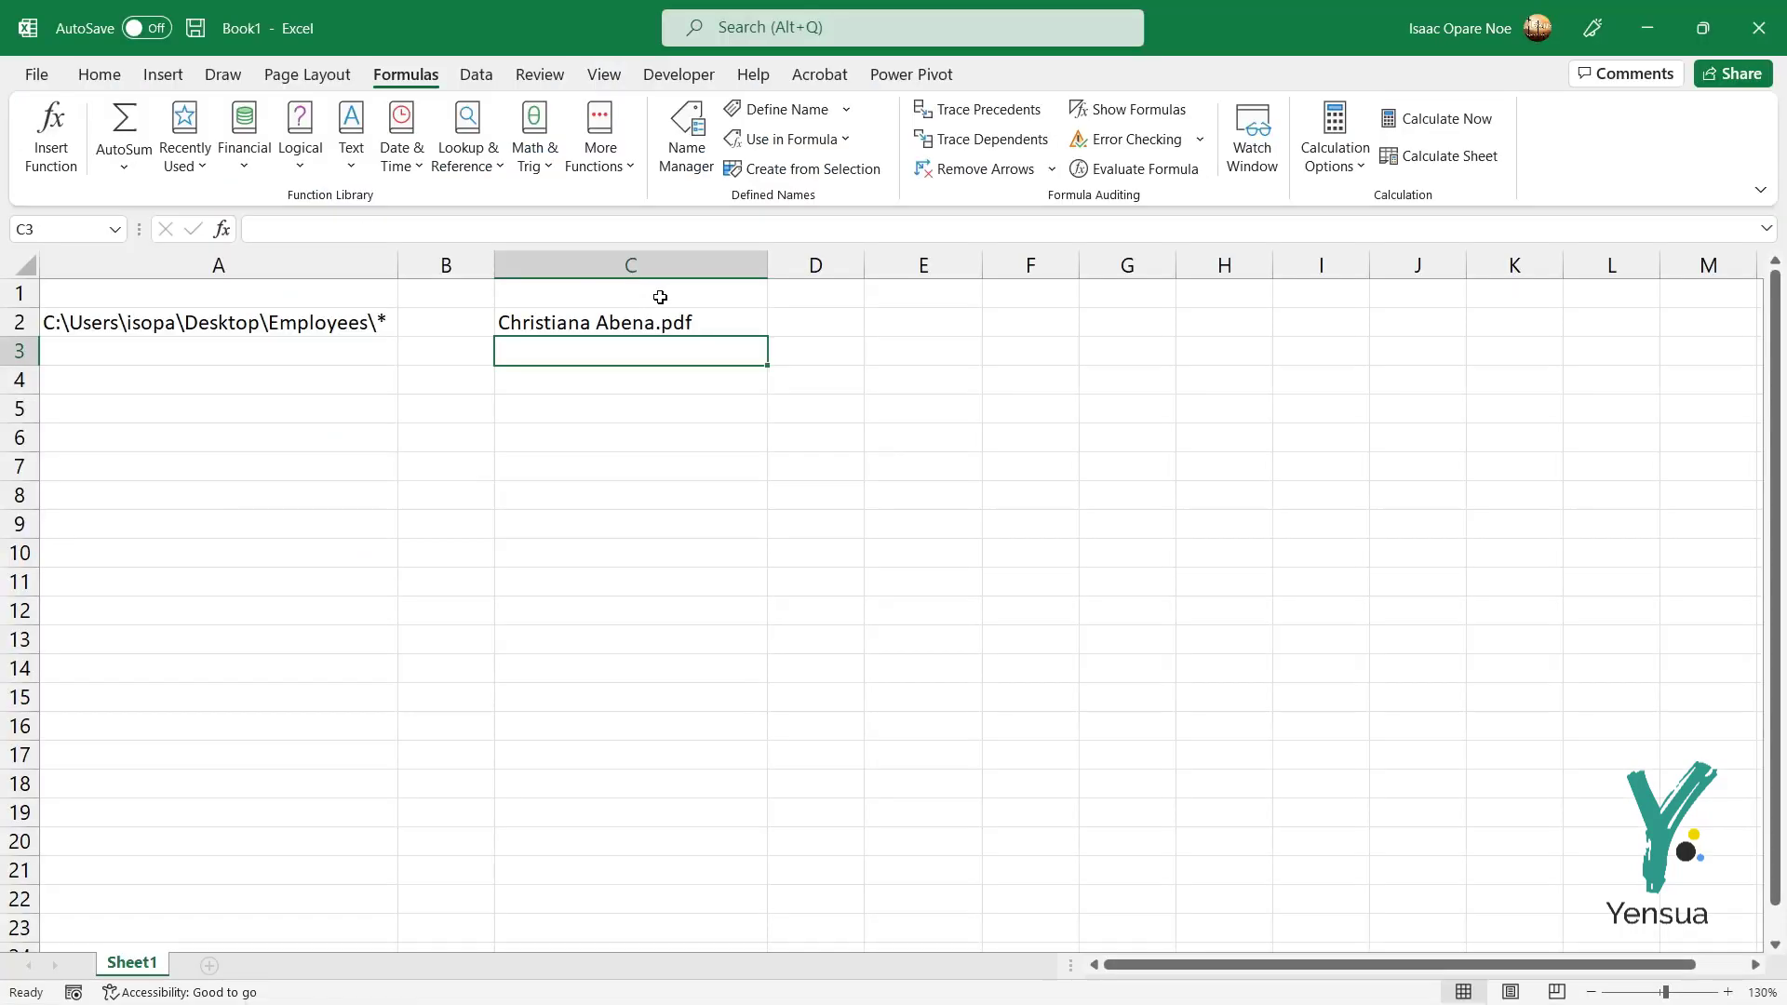
Step: Review C2's formula without changing it, then select cell E2
left_click(686, 321)
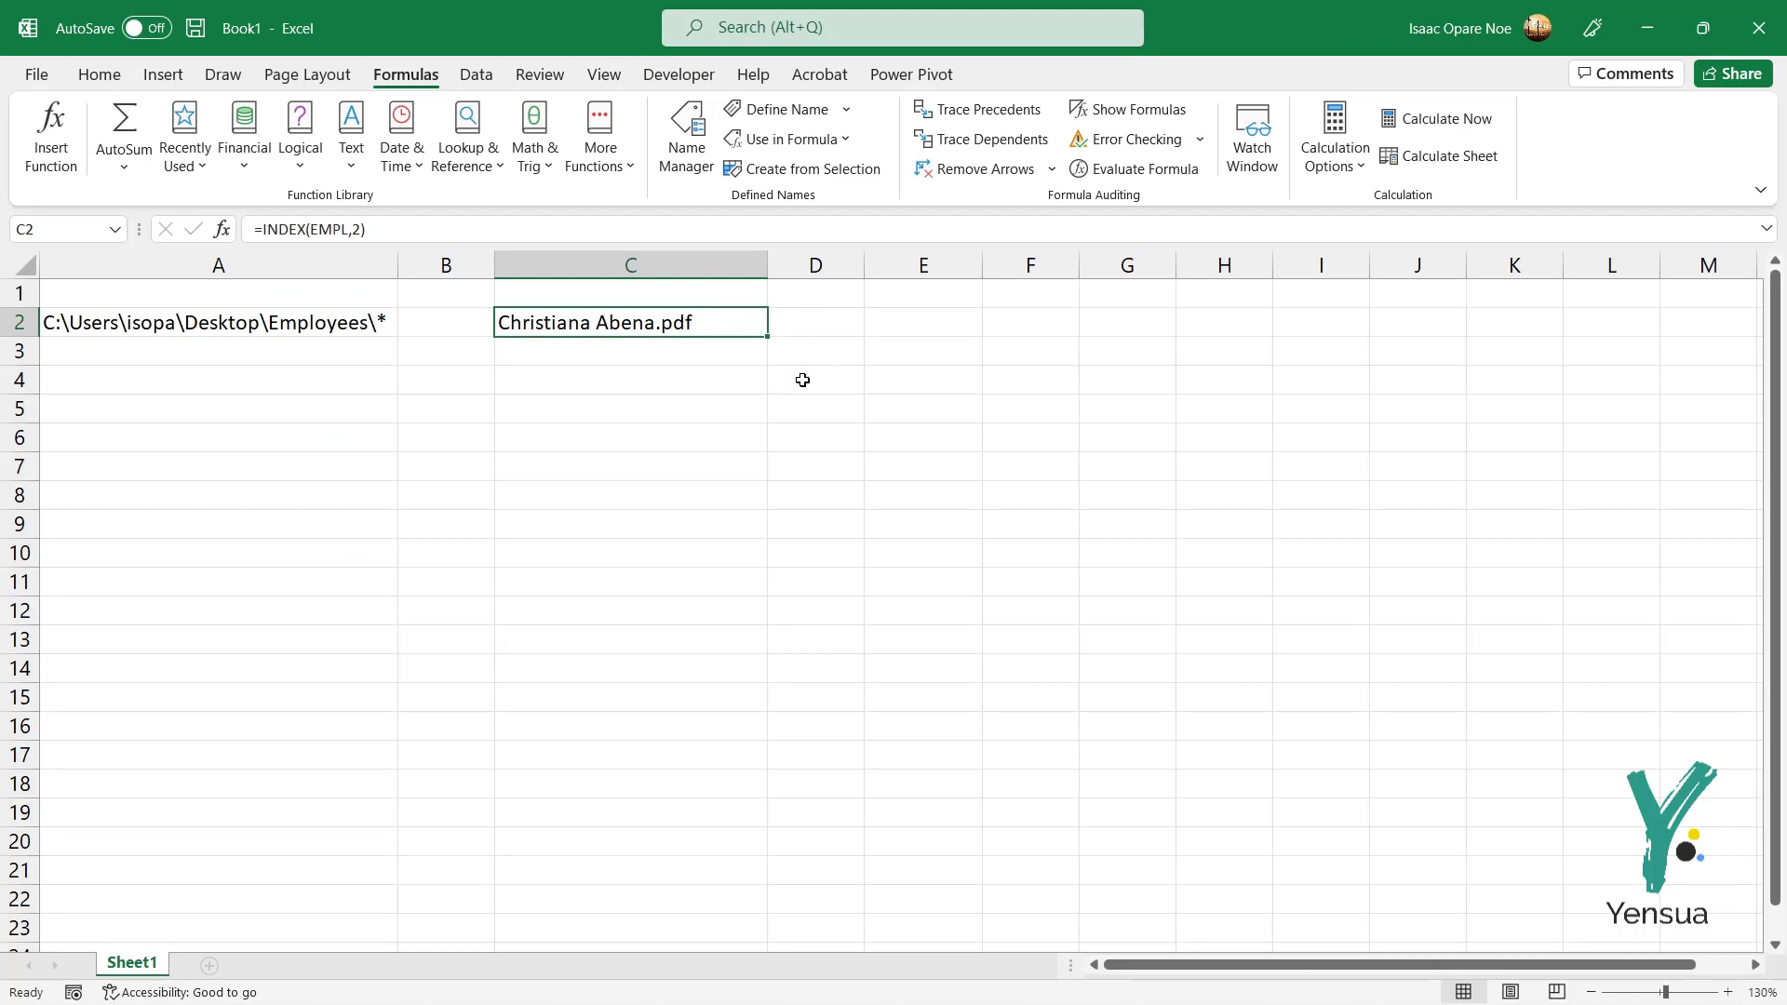
double_click(662, 323)
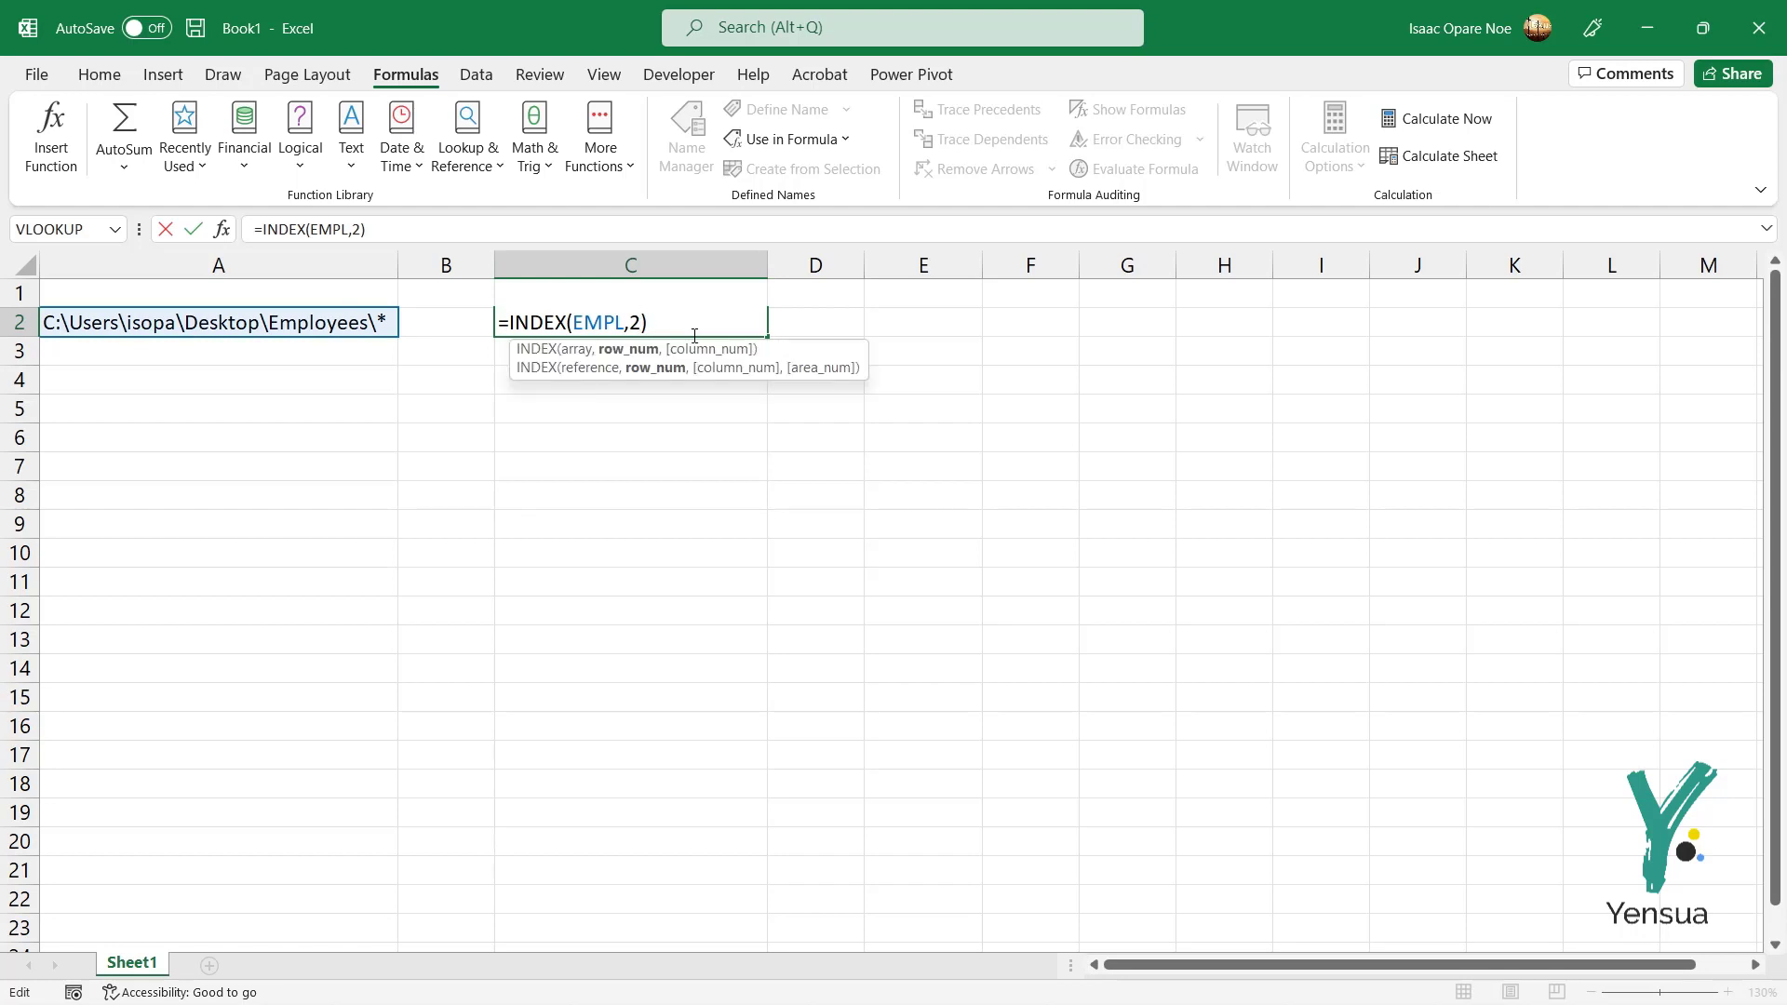
key("ctrl+Return")
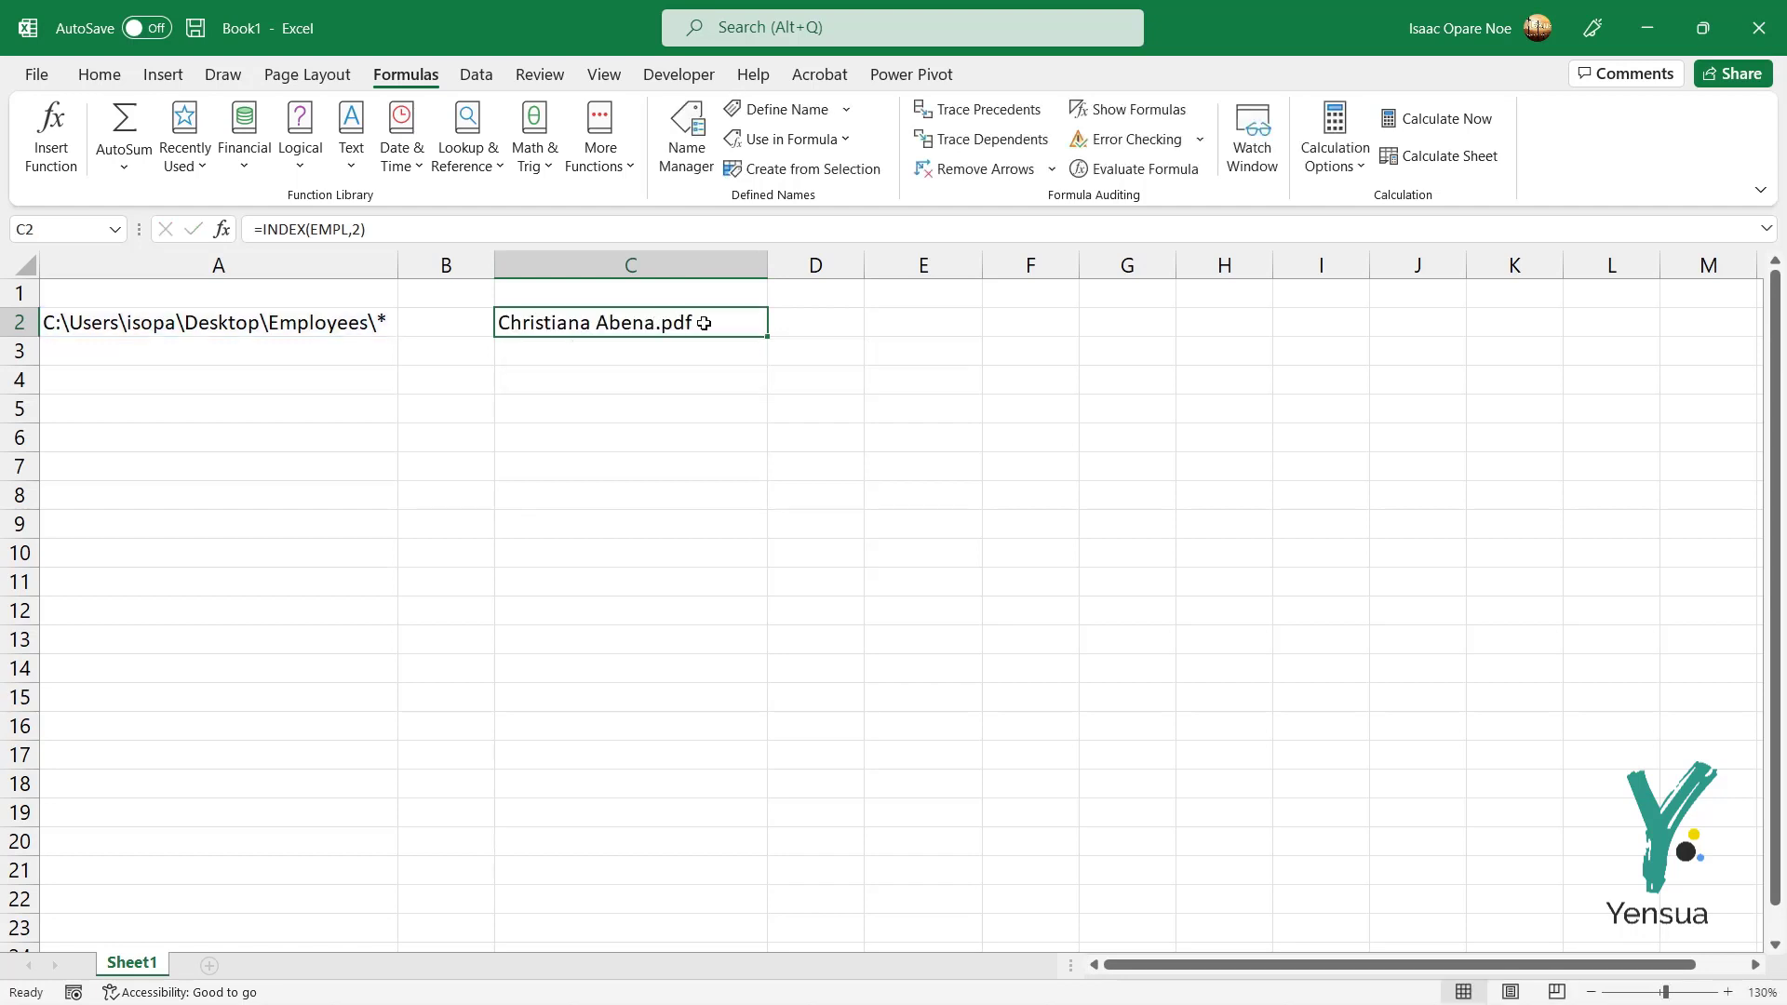
left_click(917, 325)
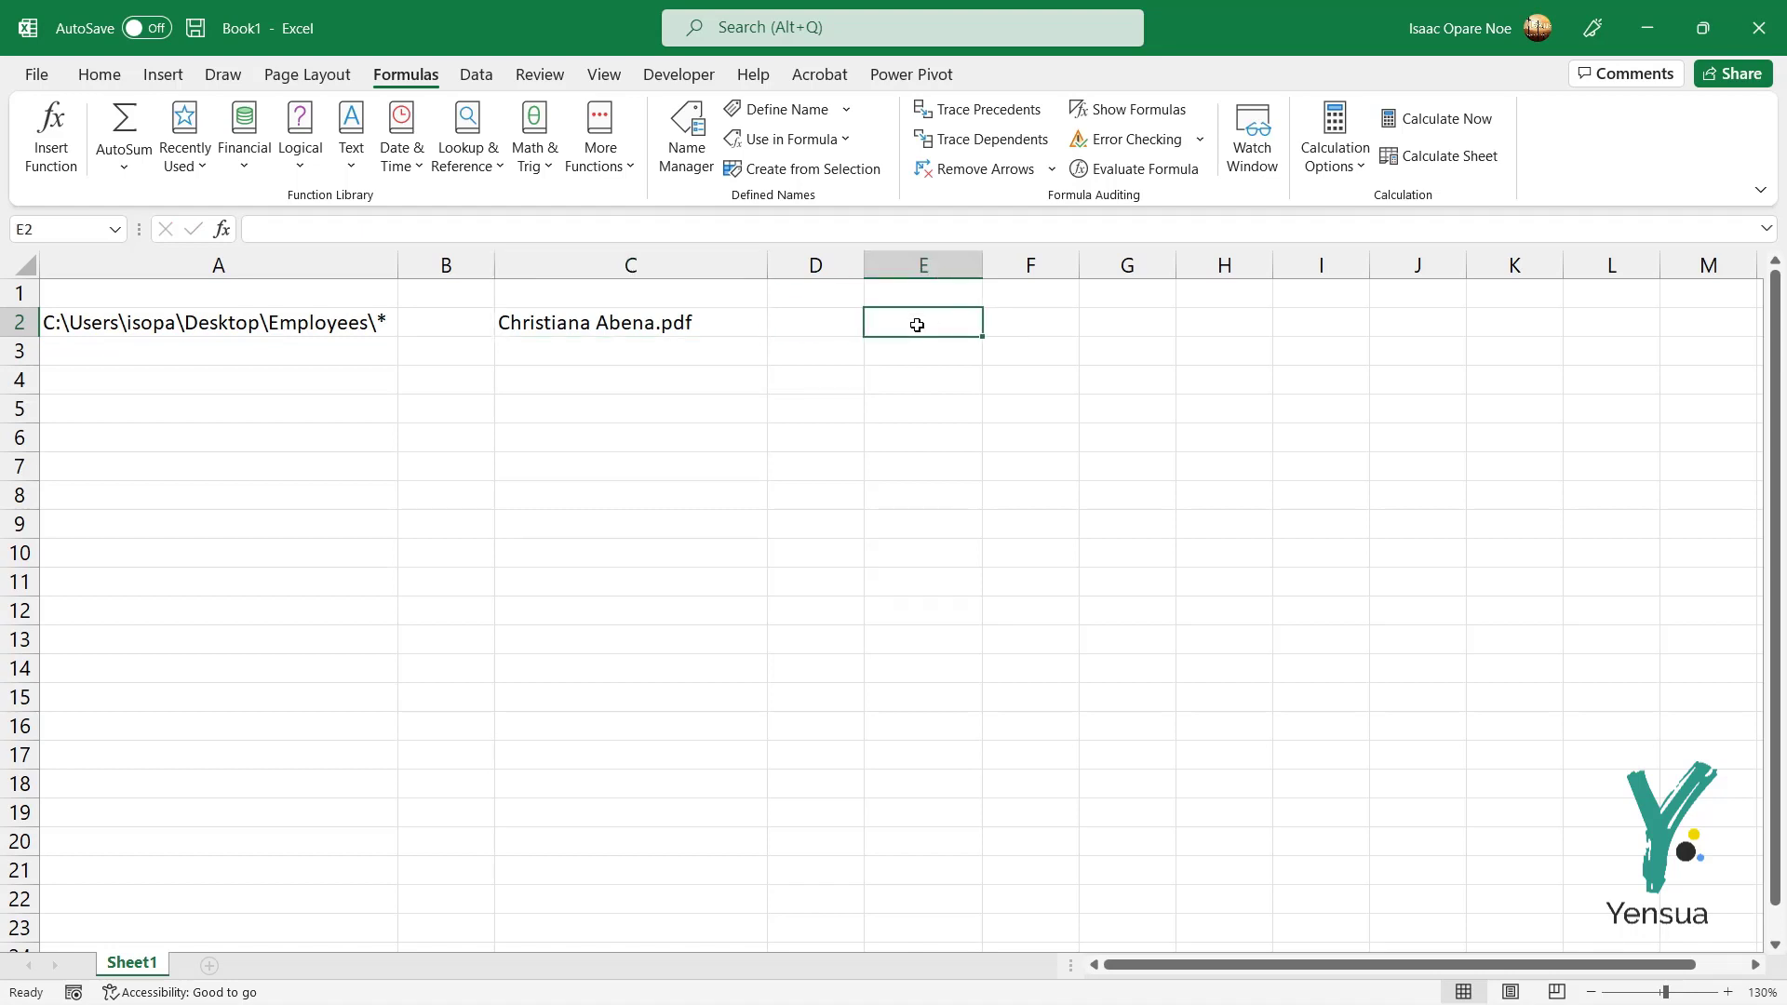
Step: Enter 1 in E2 and 2 in E3, then clear the 2 from E3
type("1")
key("Return")
type("2")
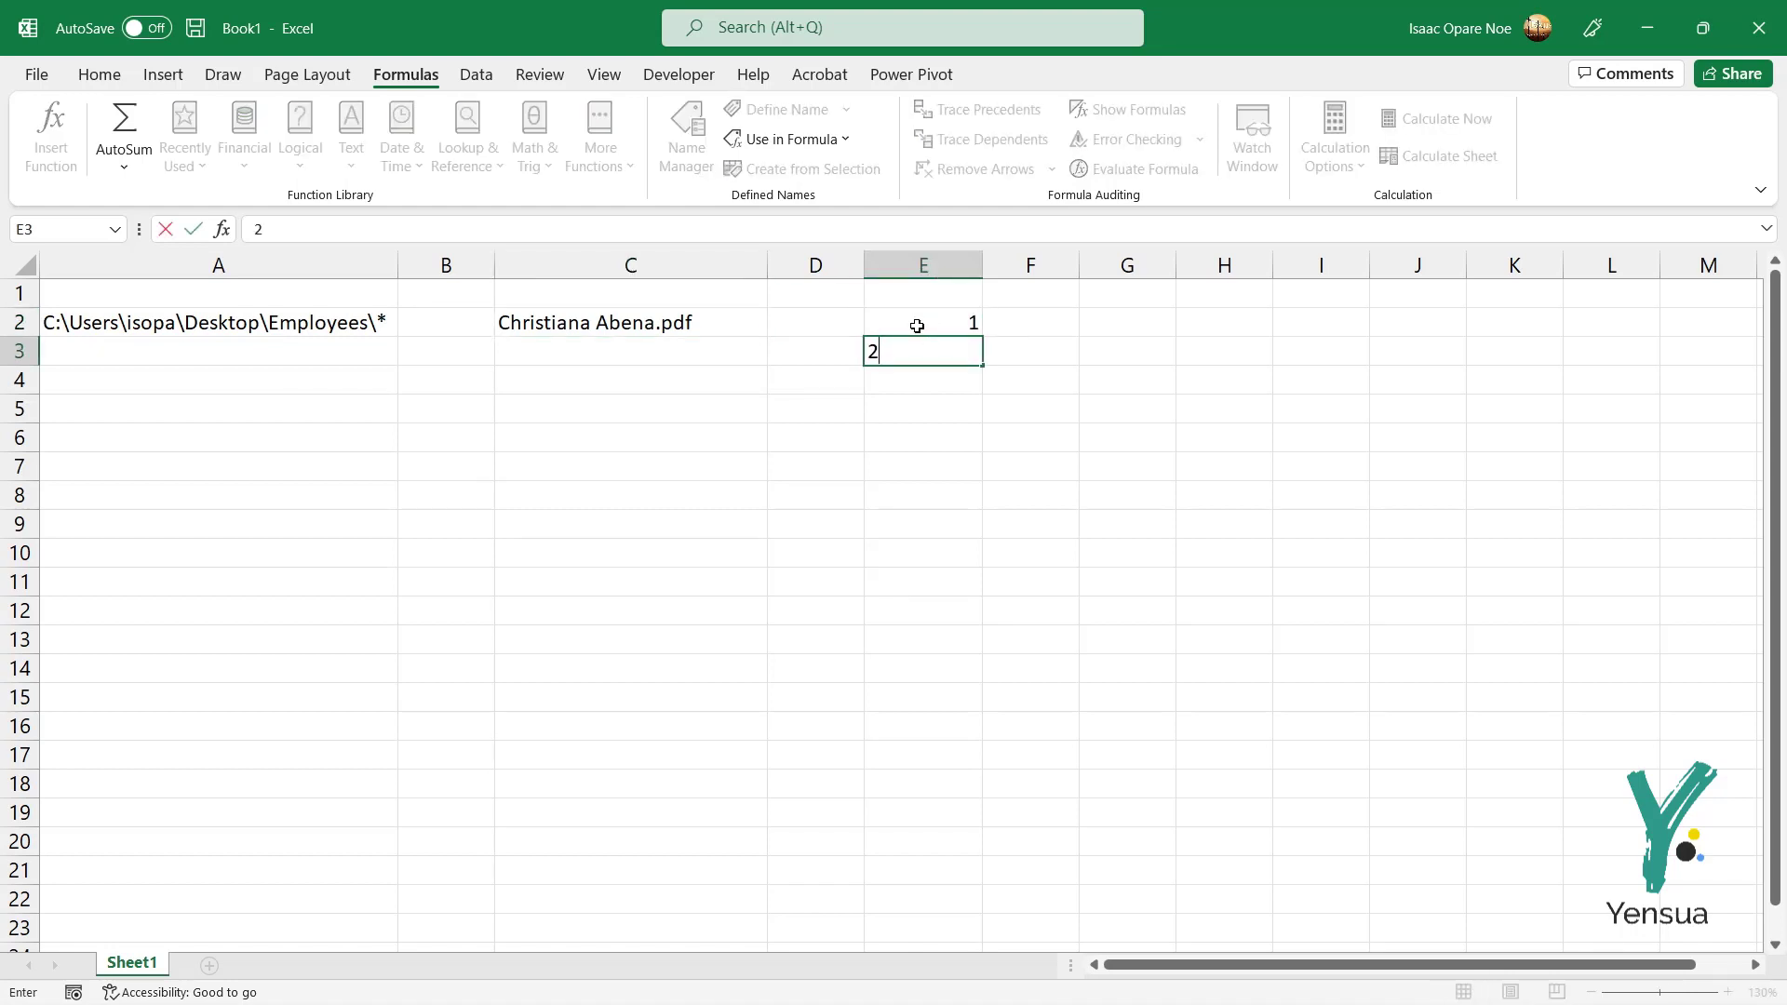
key("Return")
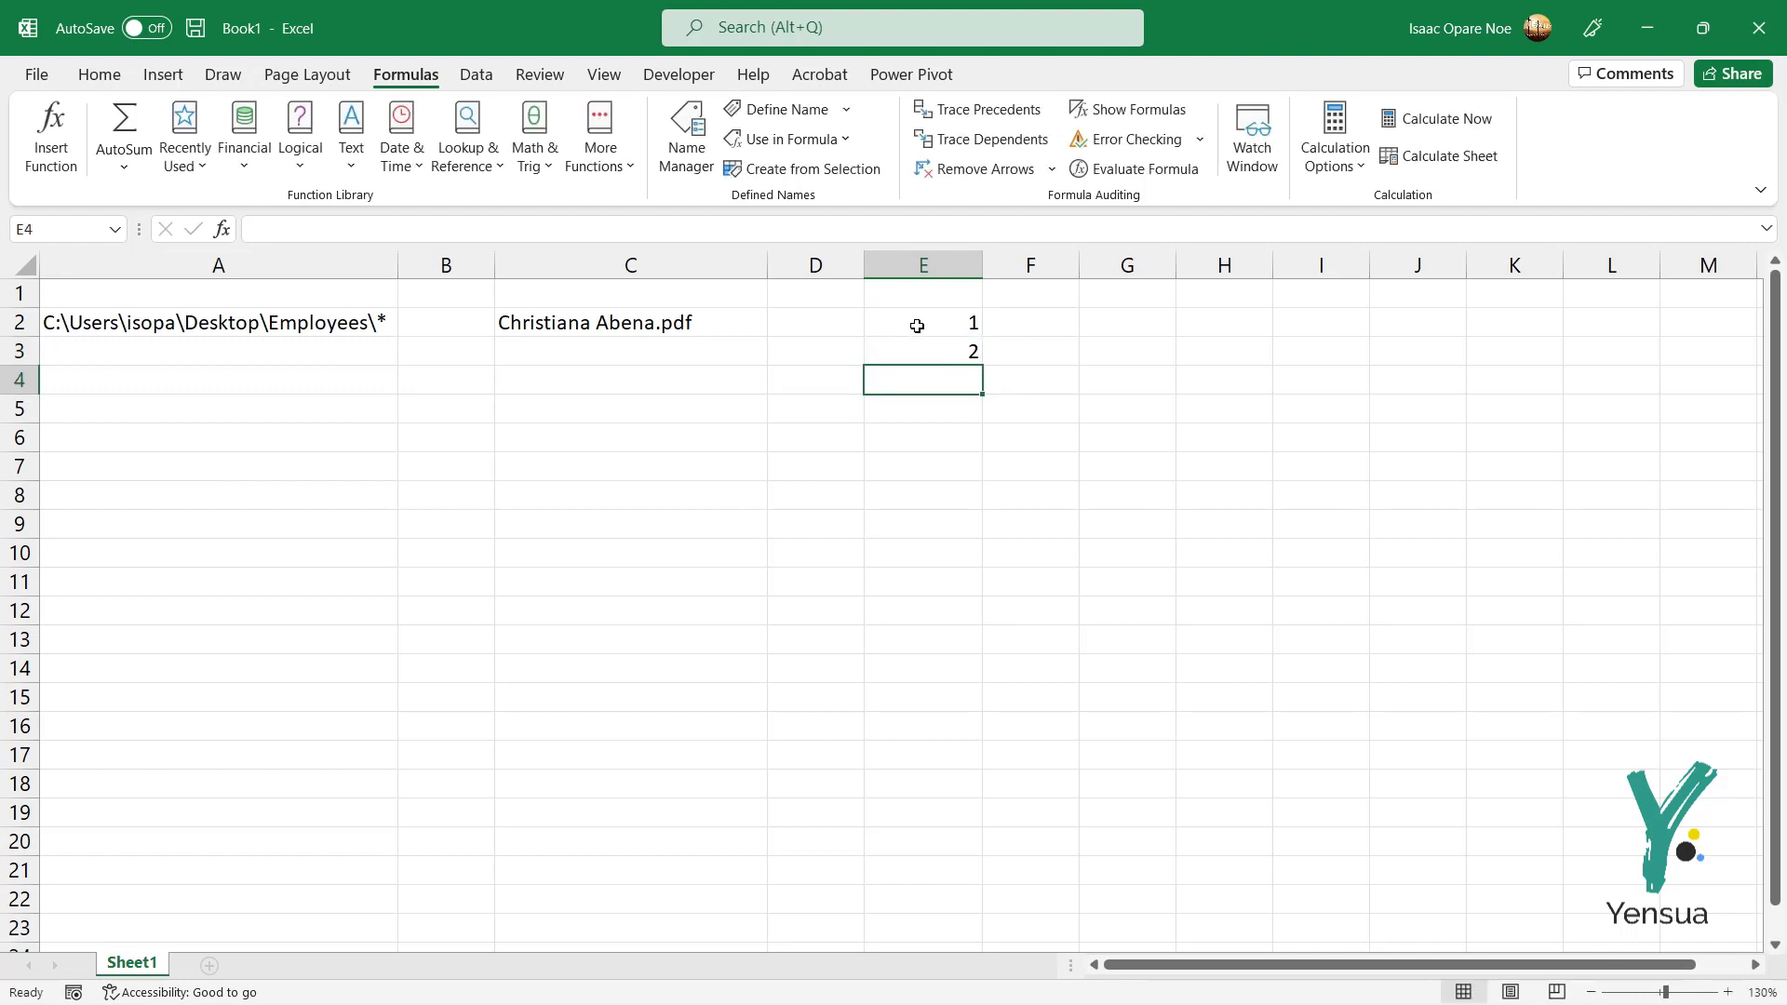
left_click(918, 326)
left_click(973, 346)
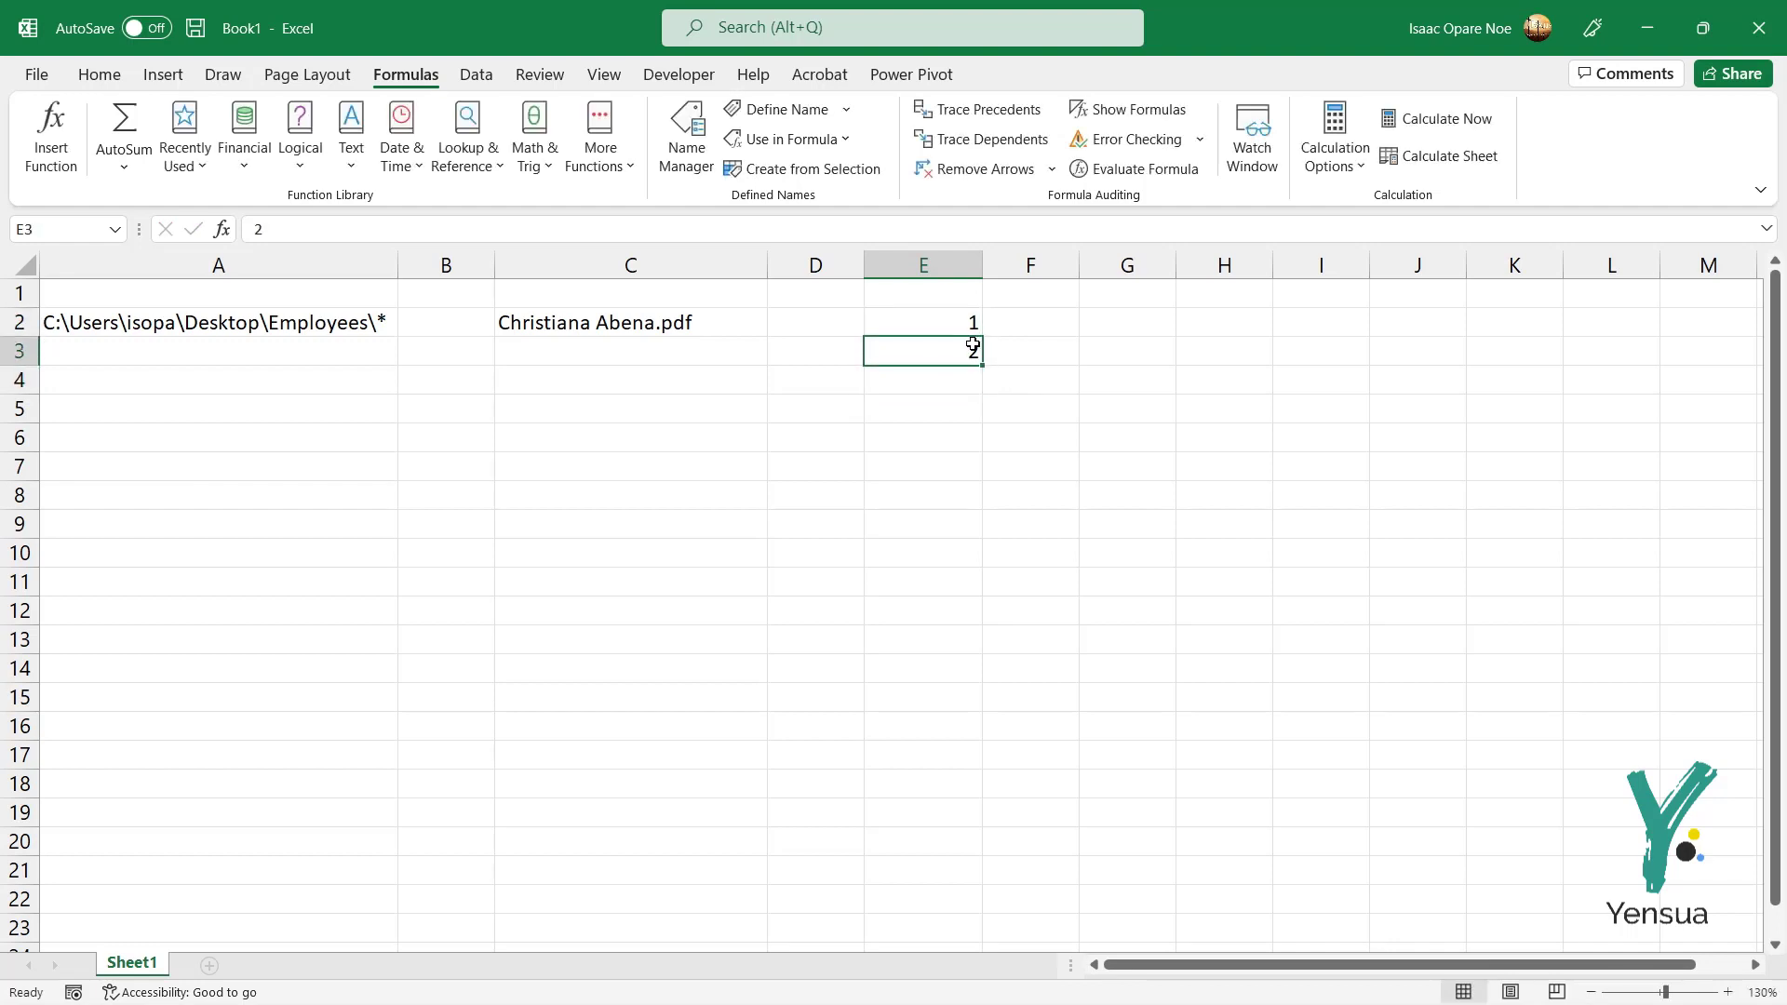
key("Delete")
Step: Fill E2 down to E86 as a counting series from 1 to 85
left_click(970, 321)
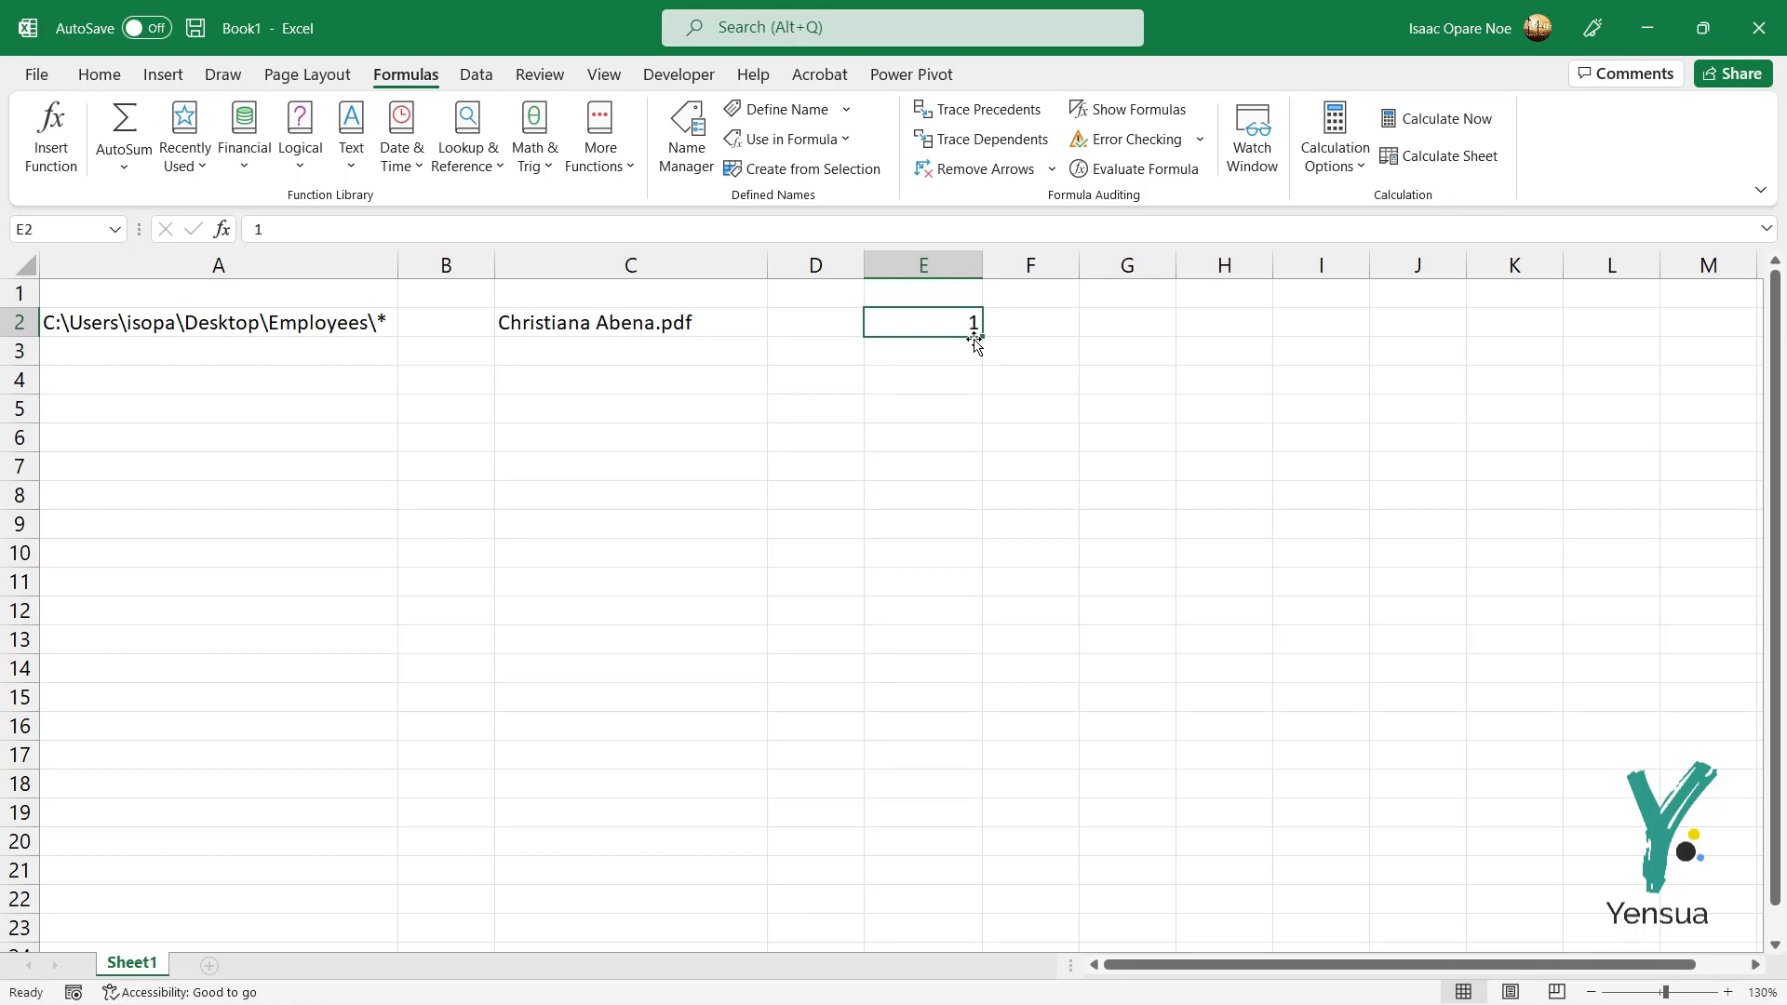
left_click_drag(981, 339, 968, 773)
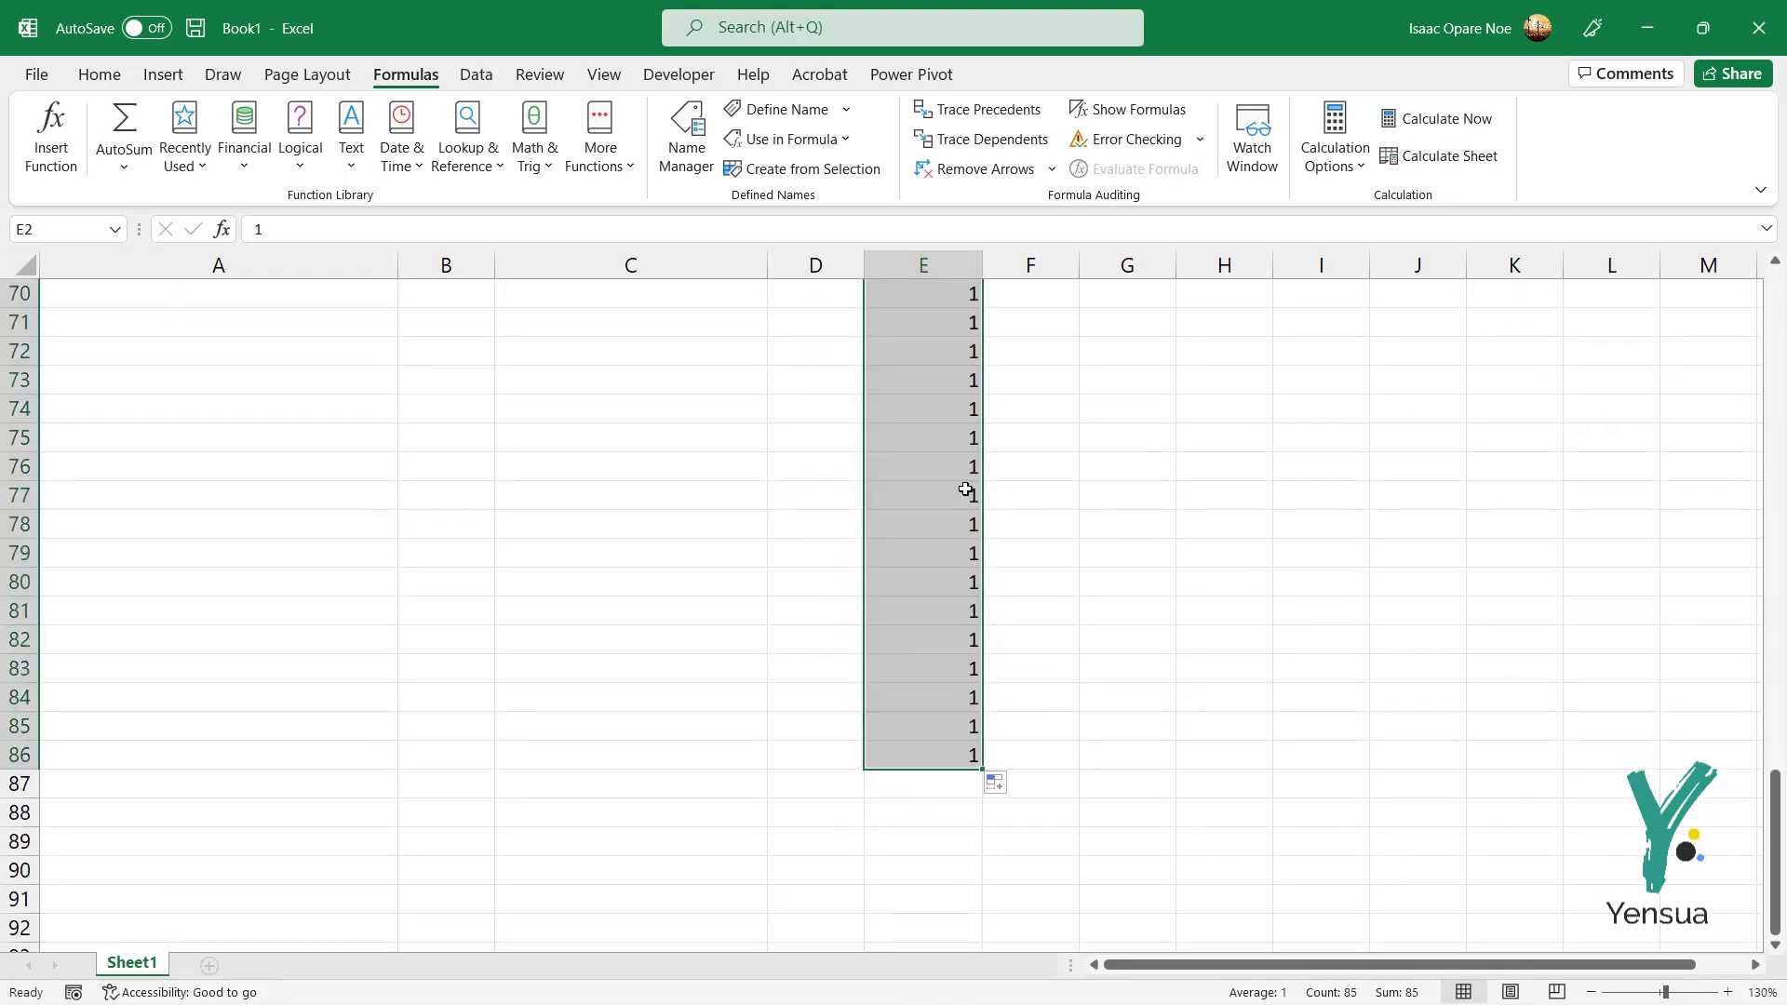
left_click(1014, 785)
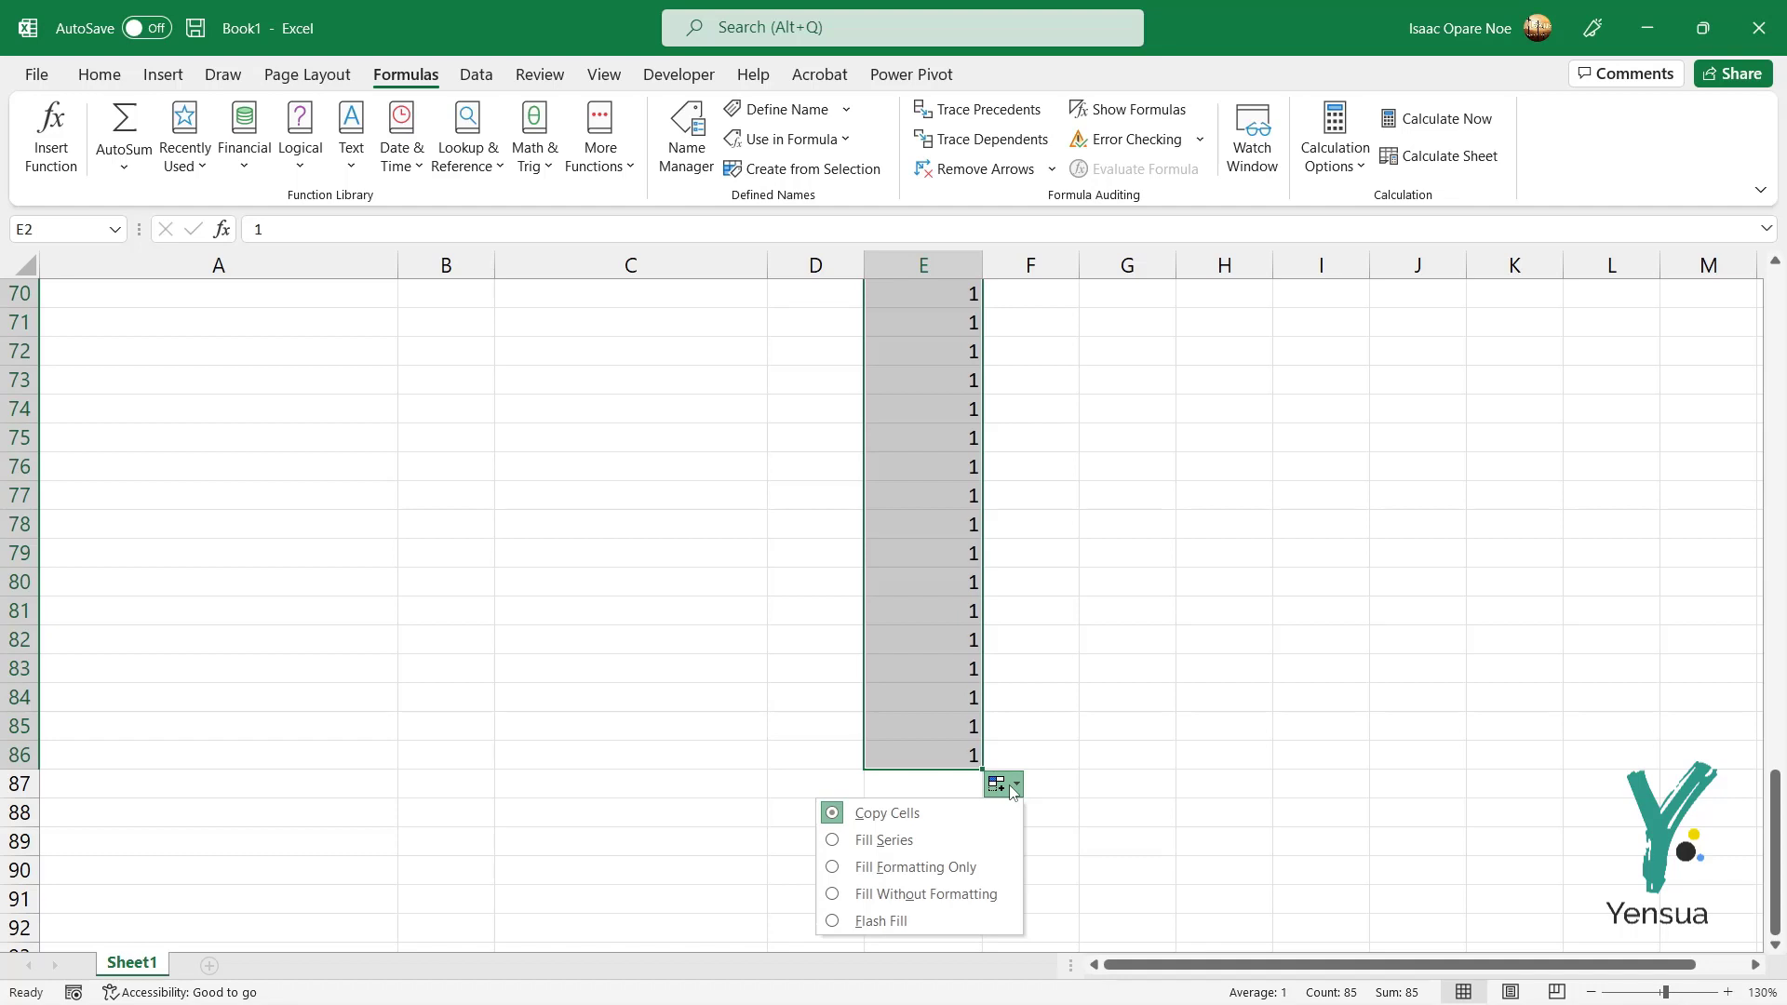
left_click(871, 841)
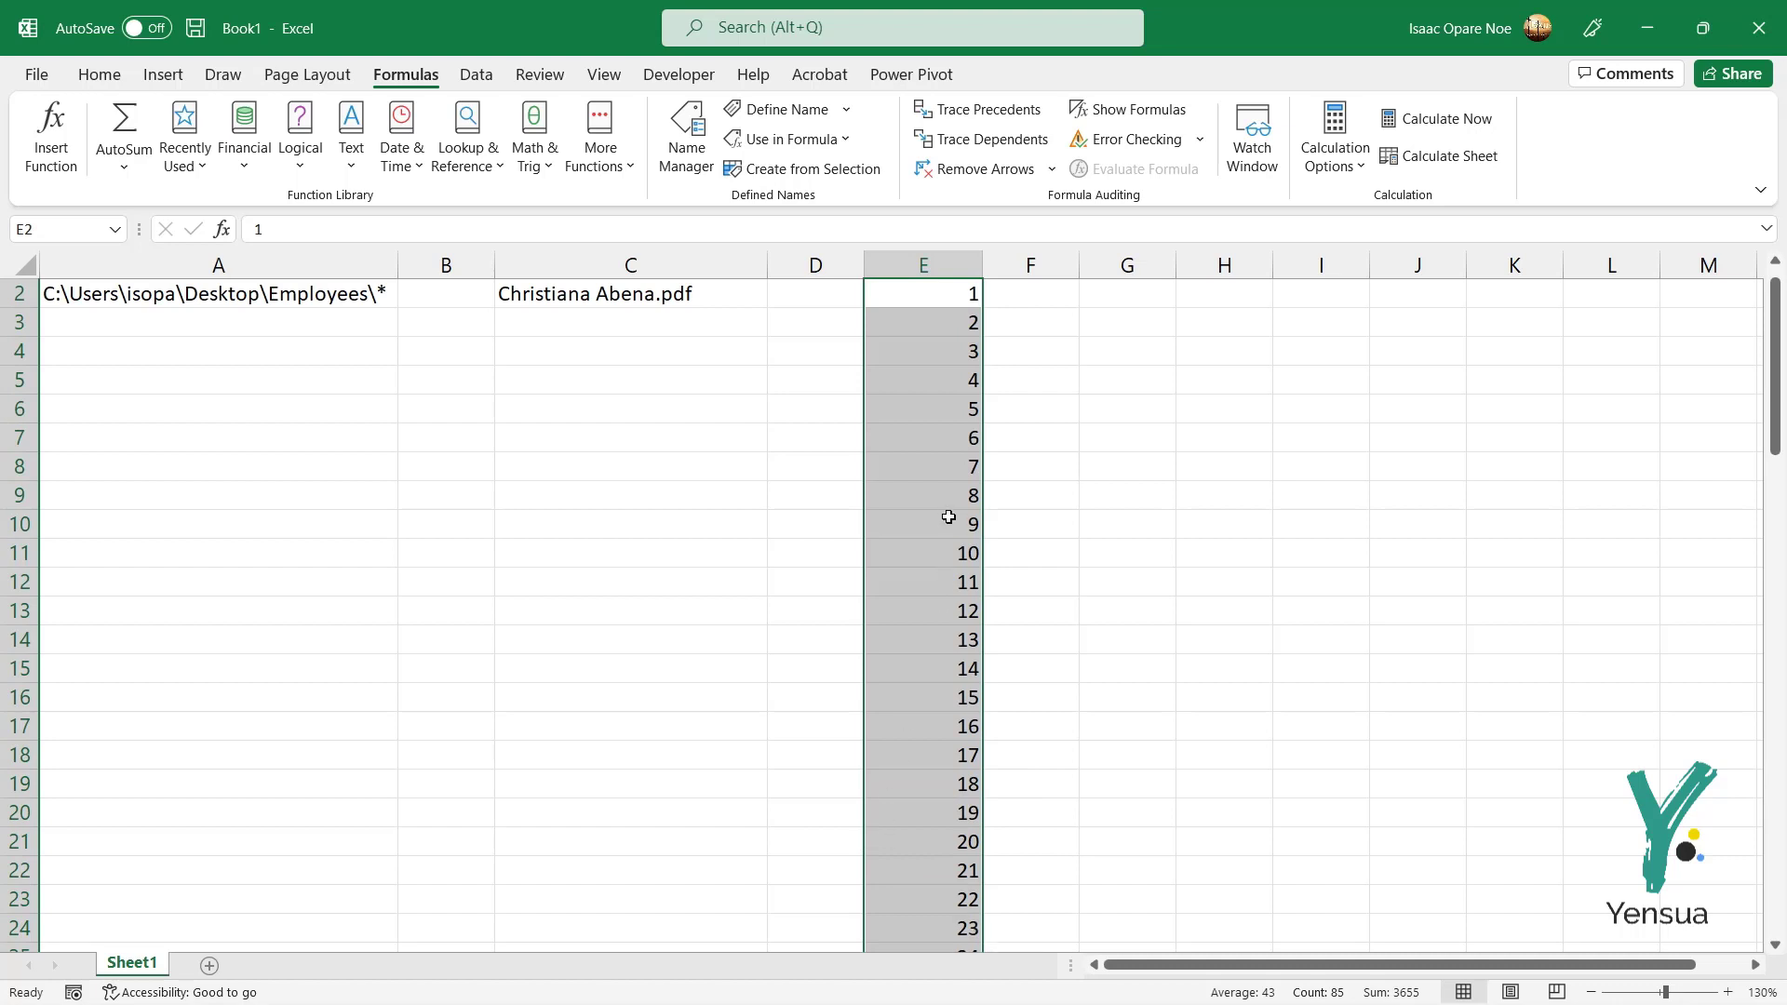
scroll(950, 511, "up", 1)
left_click(964, 323)
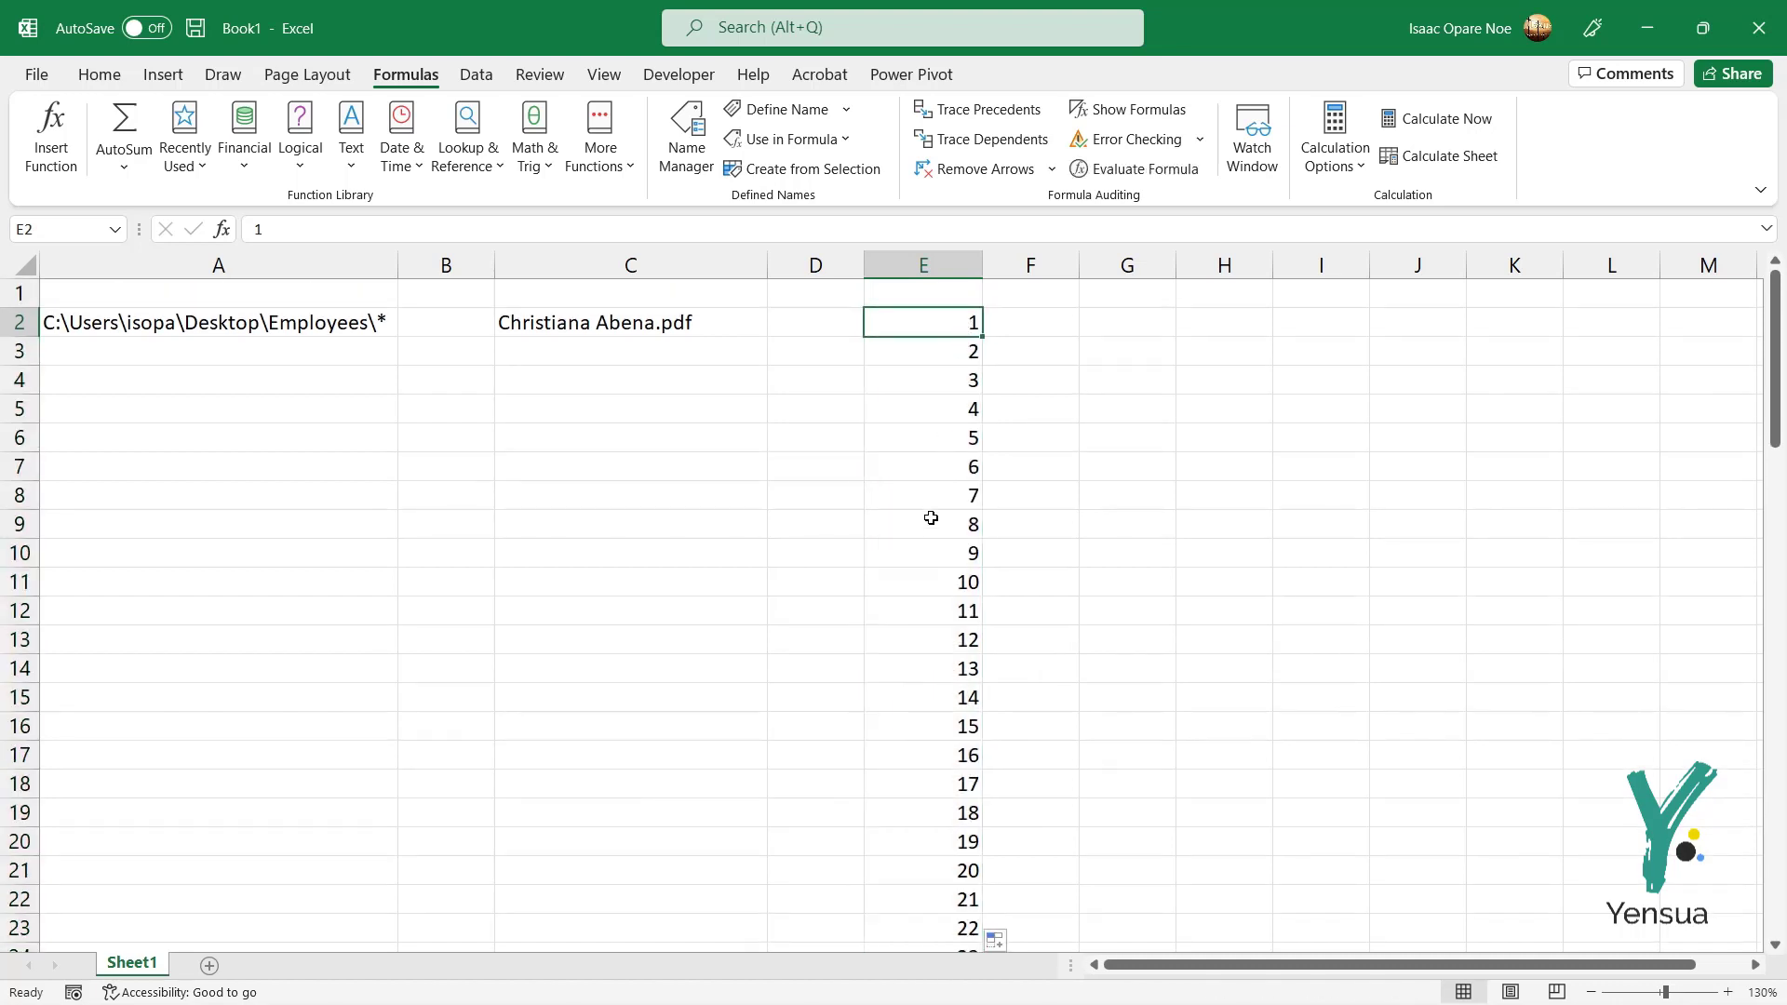
Step: Change C2's formula to =INDEX(EMPL,E2) so the row number comes from E2
left_click(596, 325)
double_click(618, 325)
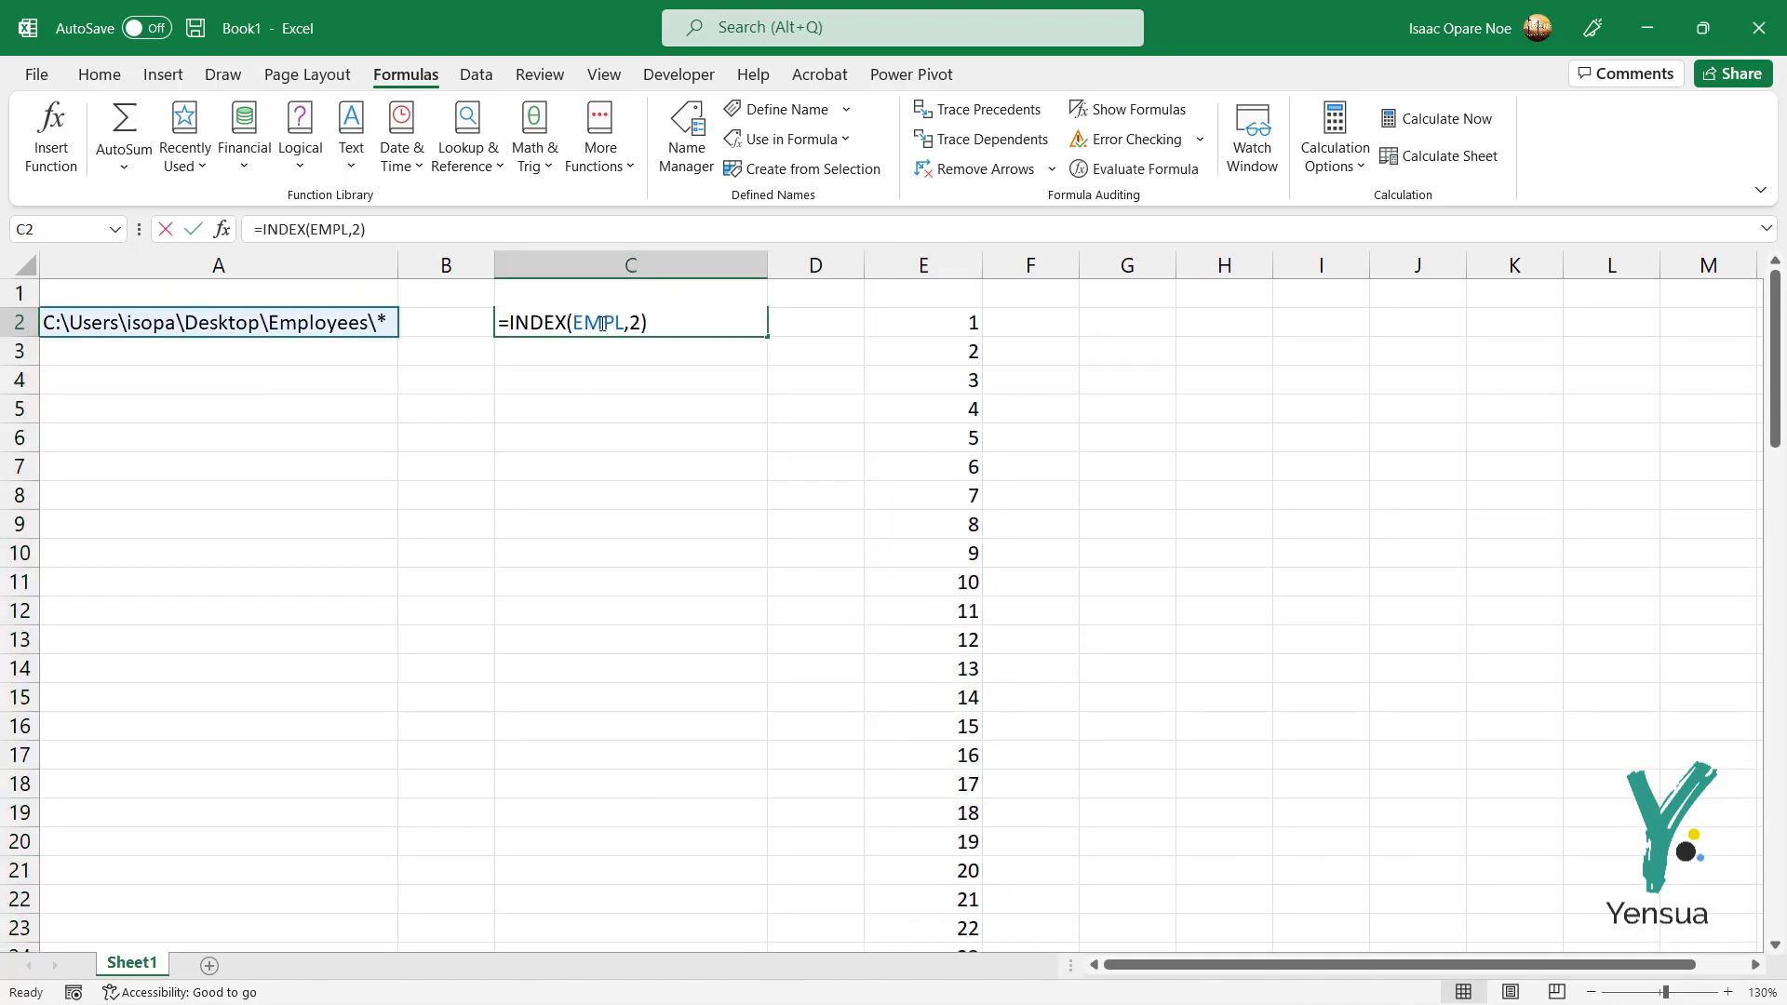
left_click(636, 321)
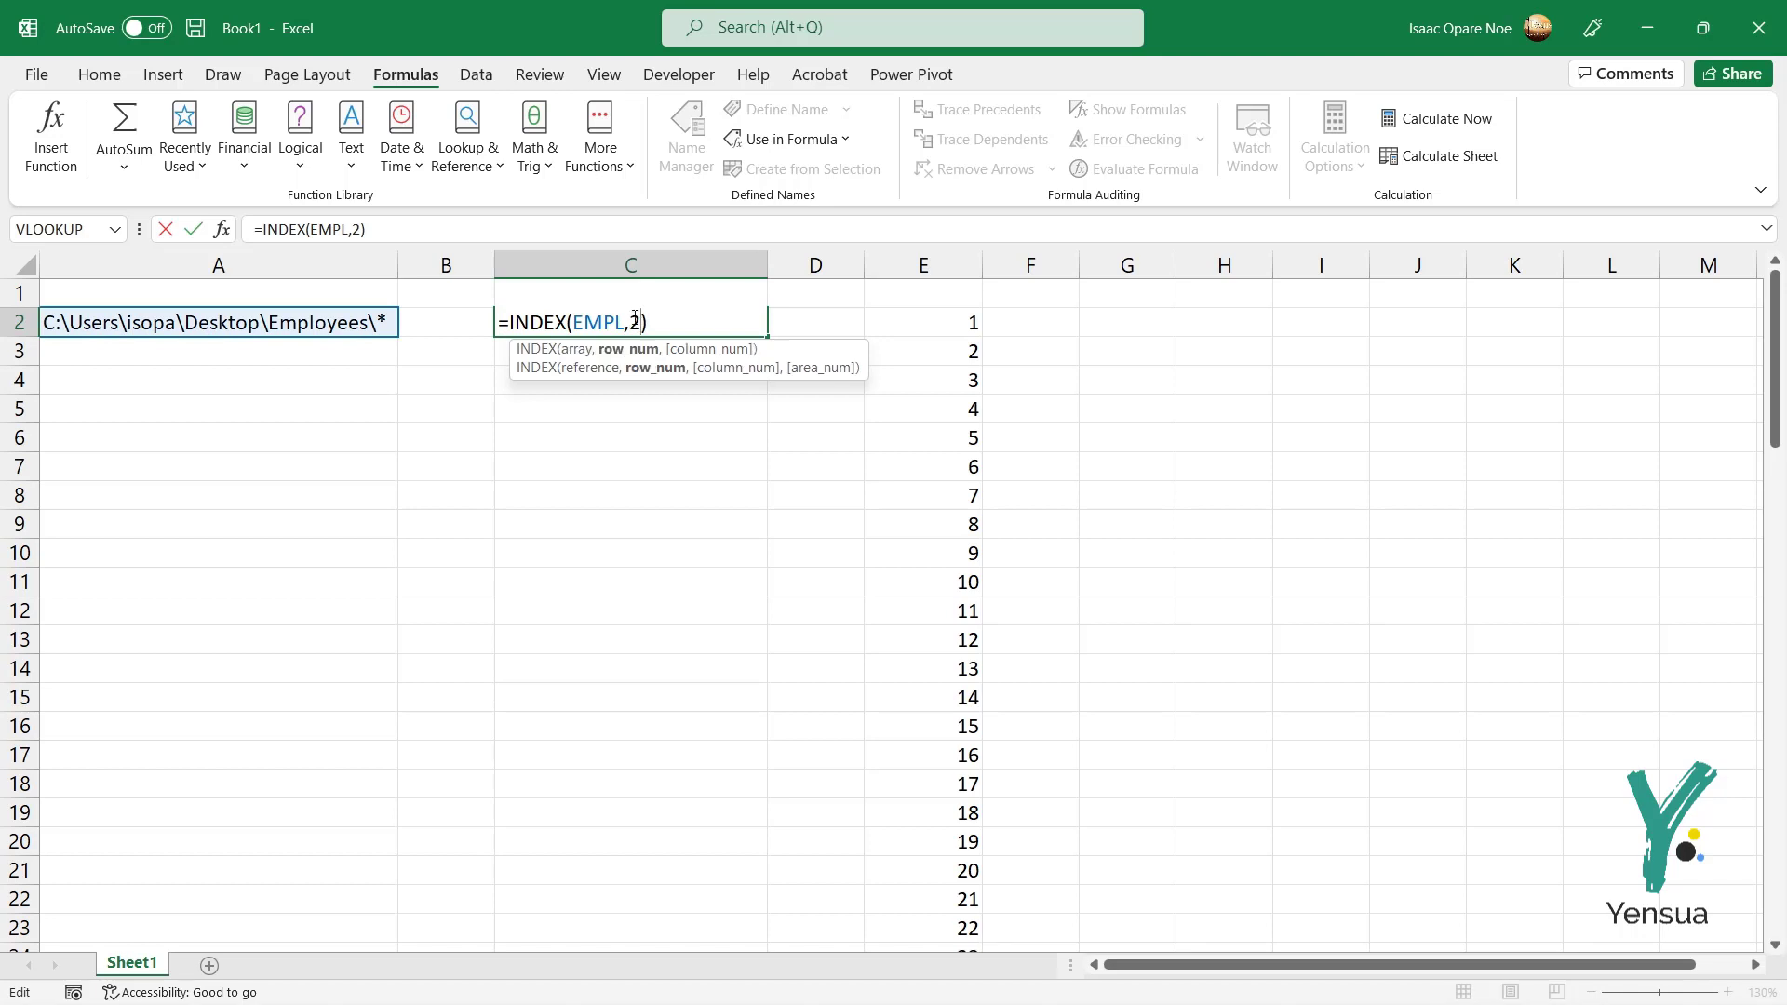
key("BackSpace")
left_click(973, 322)
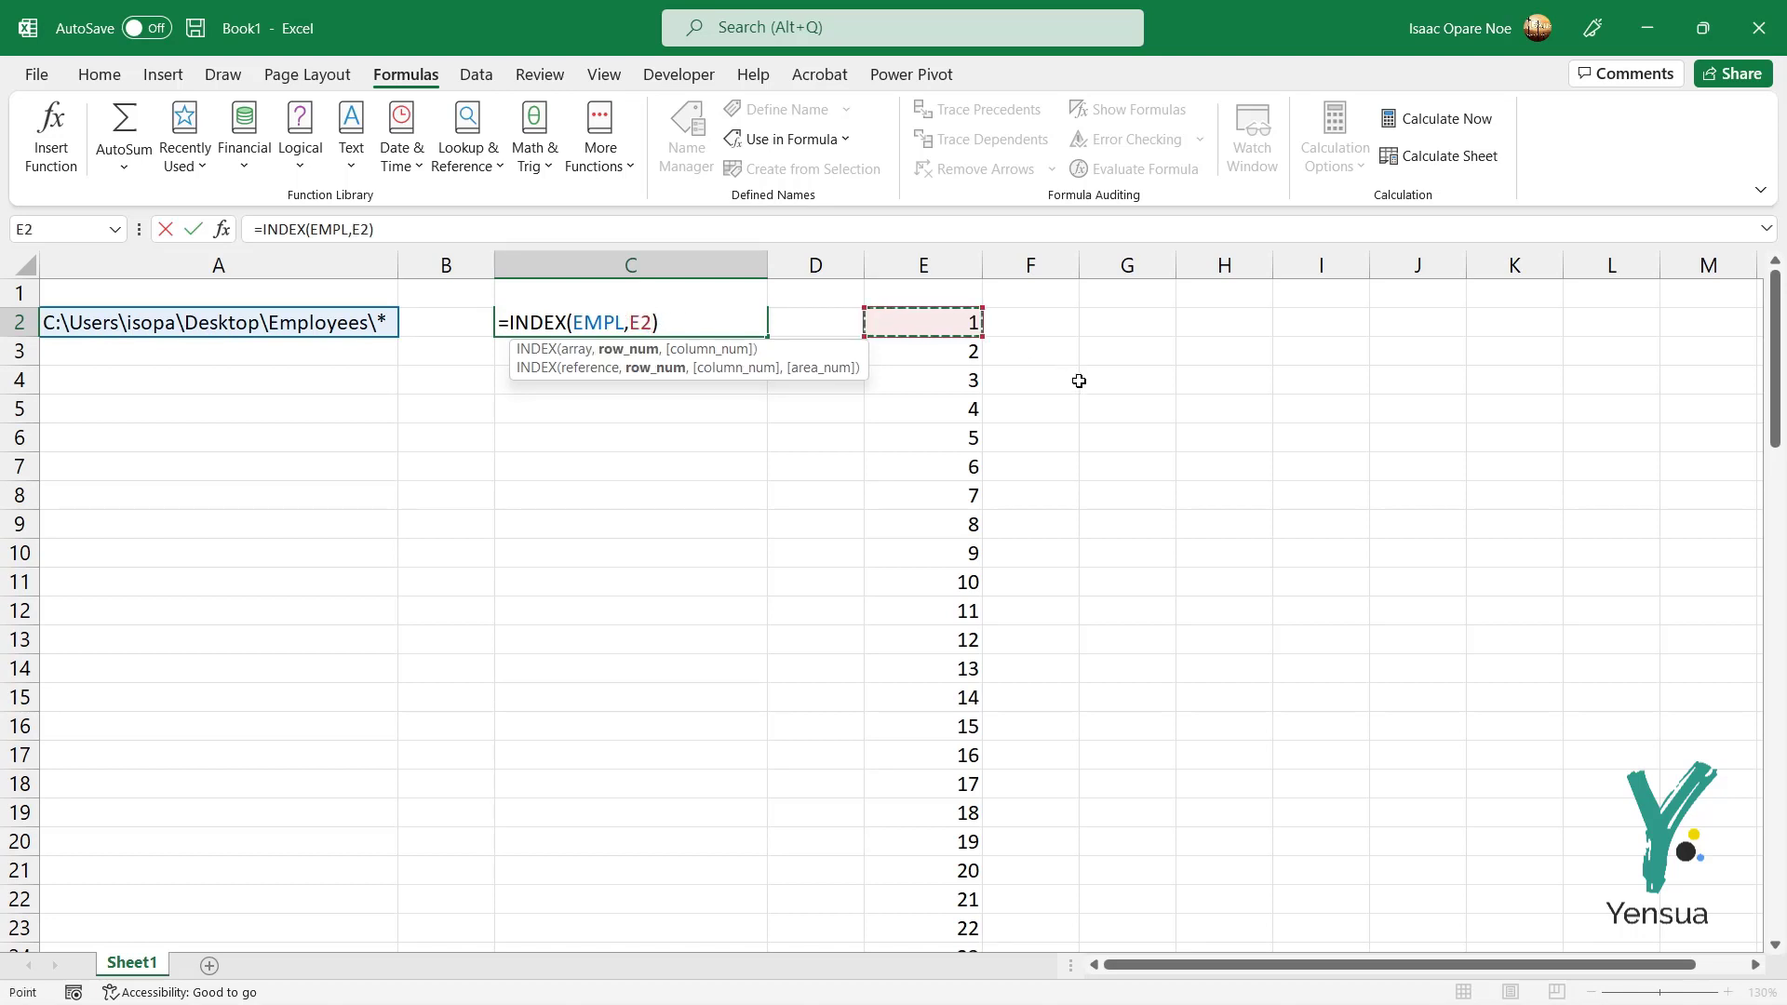
key("Return")
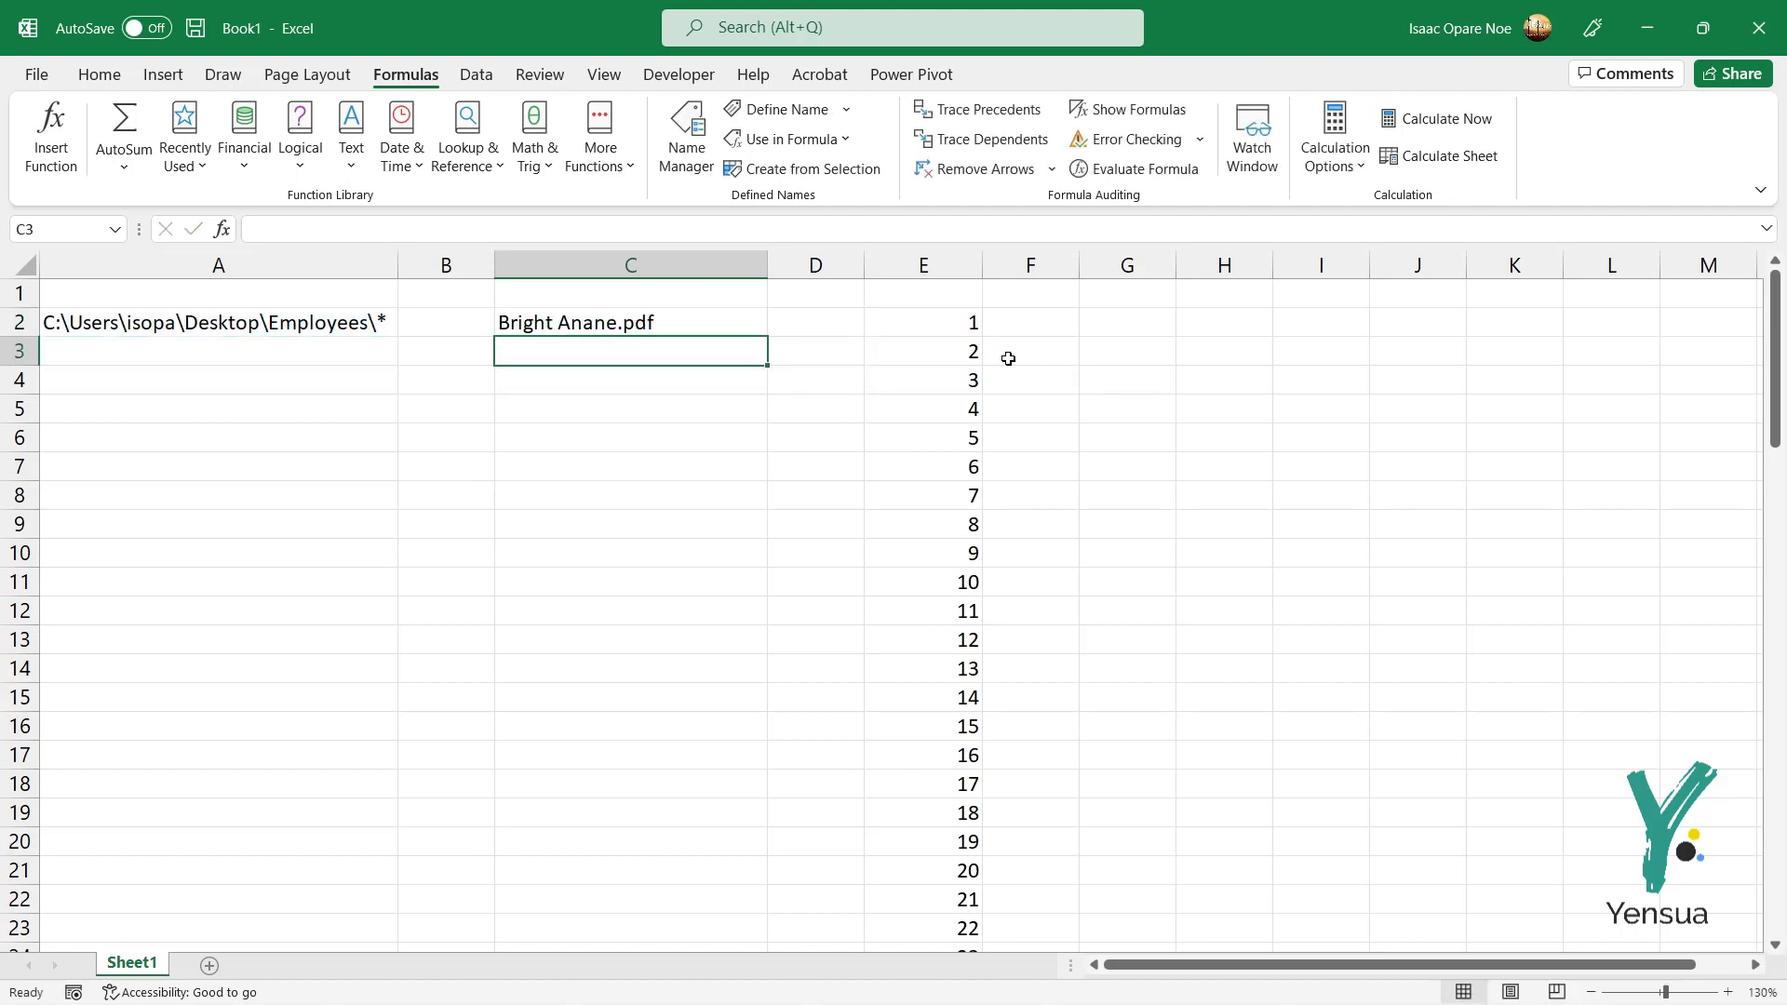
Step: Copy C2's formula down to C10 to list the first nine file names
left_click(671, 326)
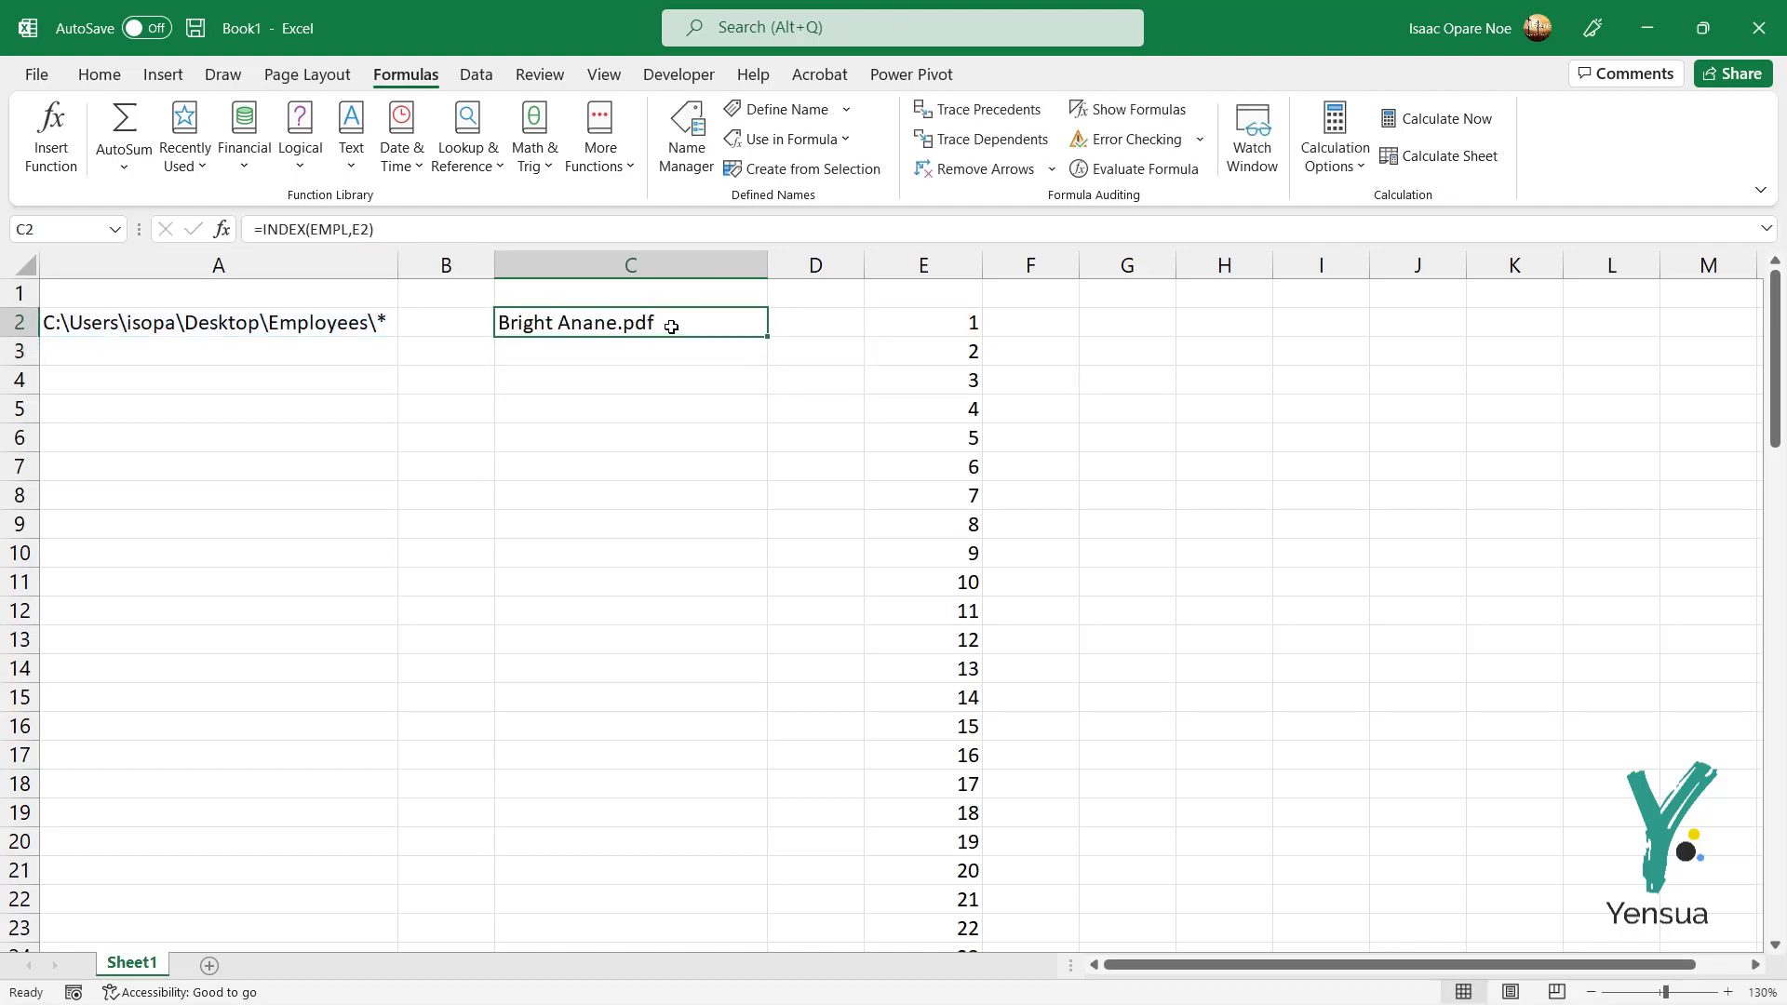
left_click(566, 351)
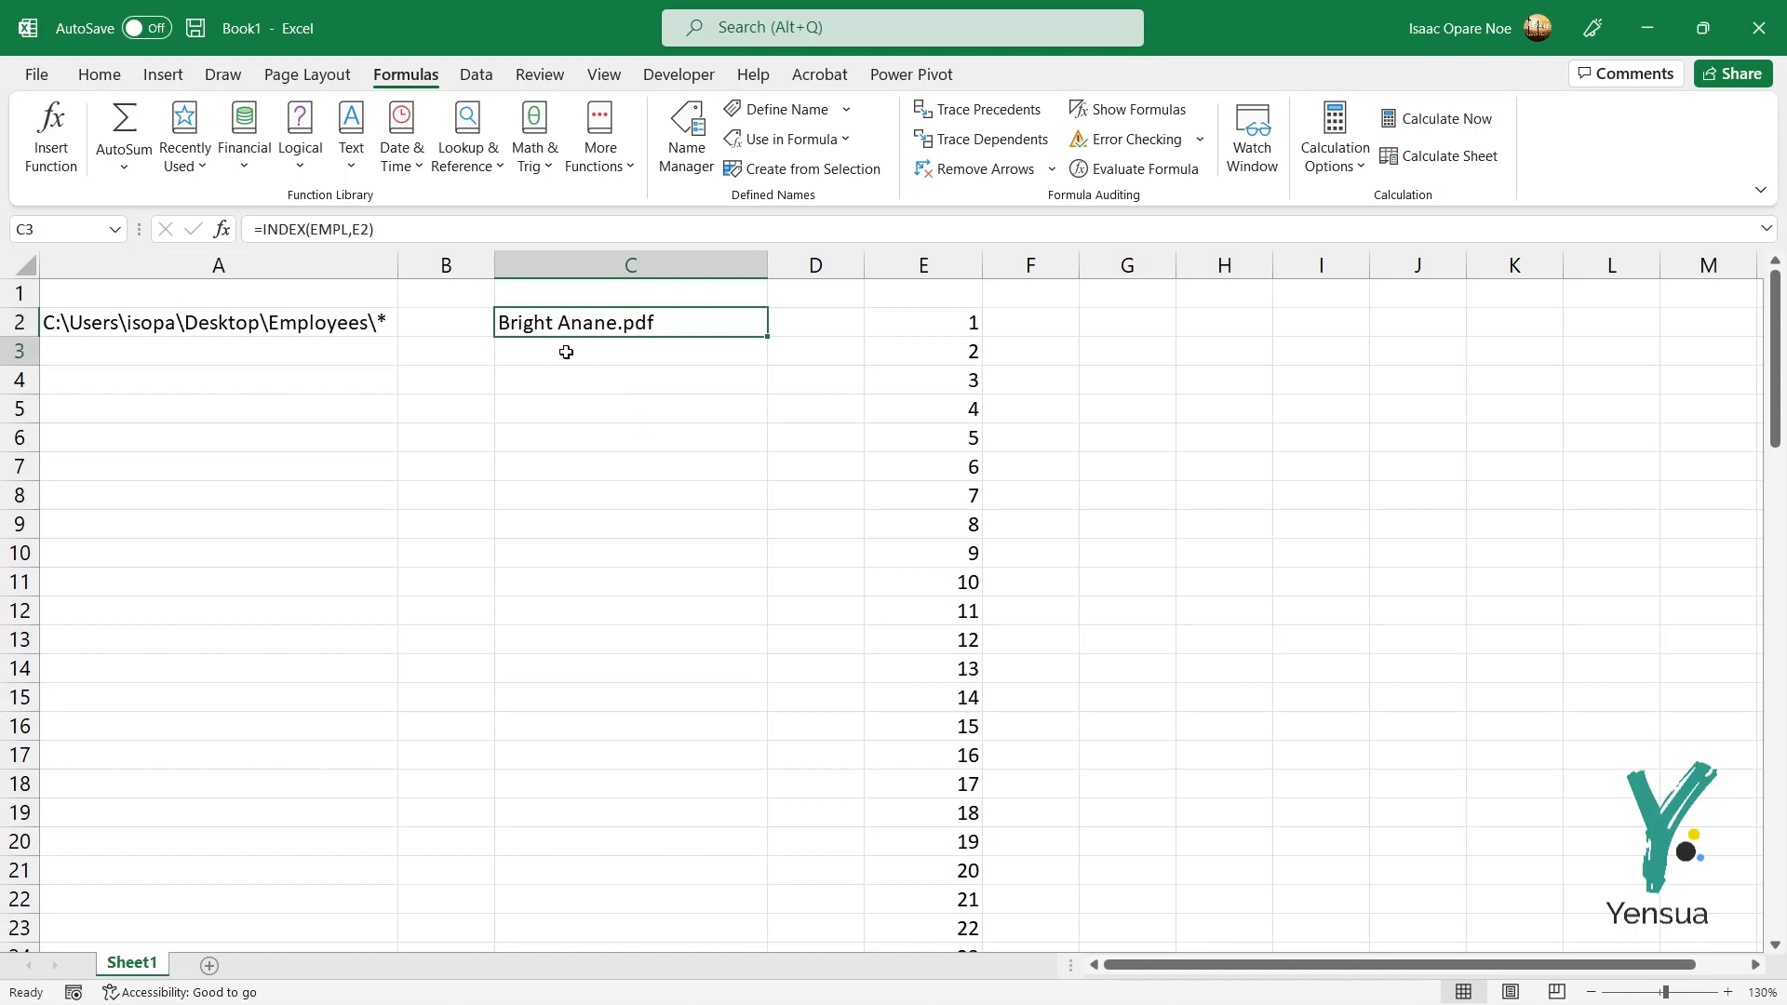
left_click(686, 324)
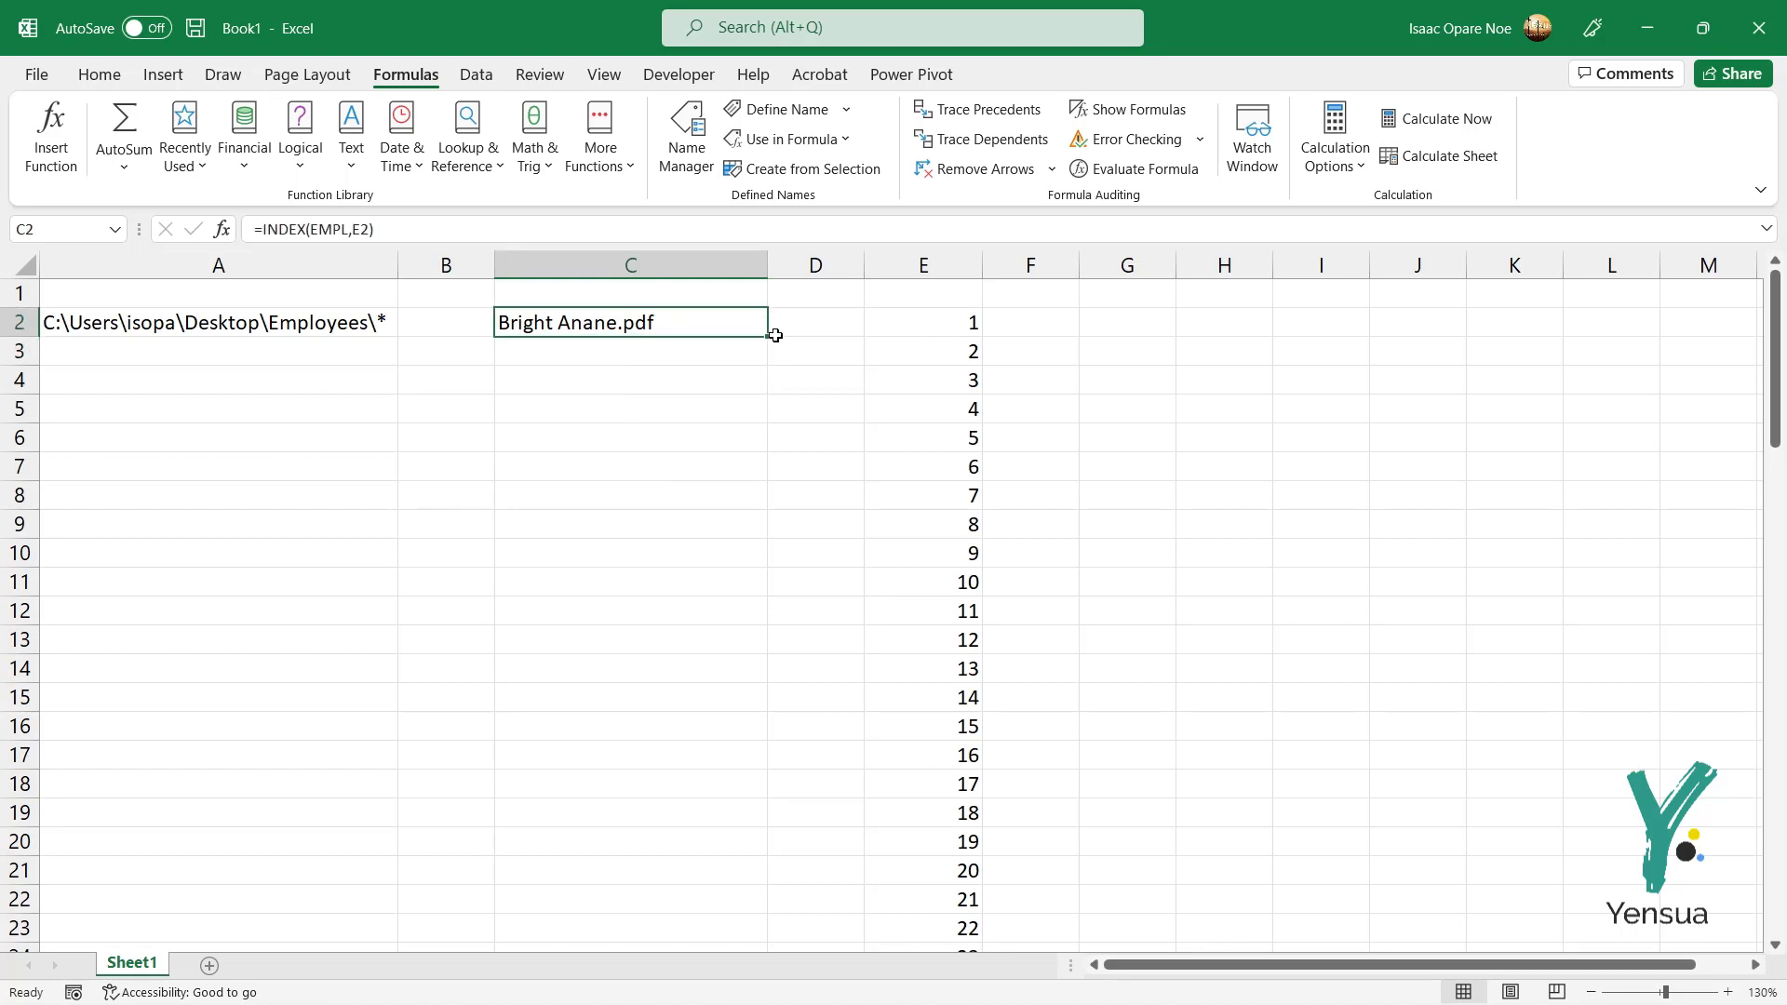
left_click_drag(767, 336, 725, 554)
Step: Check C3's formula, then fill the INDEX formula from C10 down to C29
double_click(649, 347)
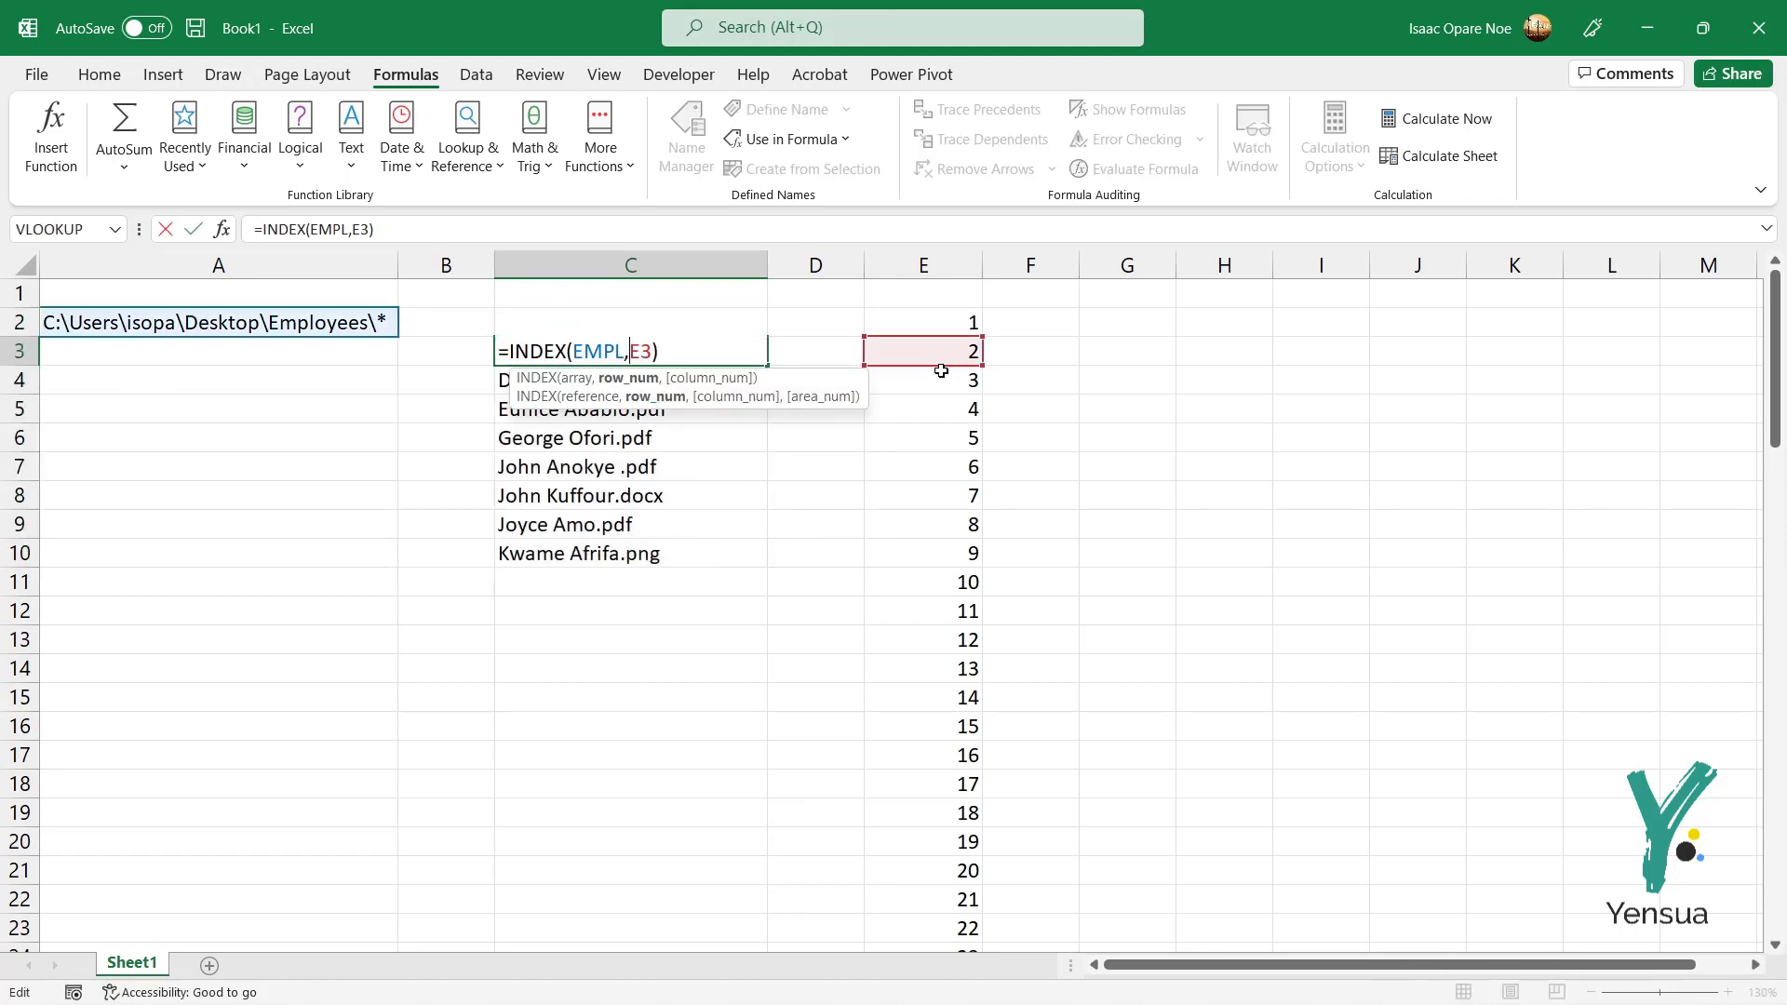
key("Escape")
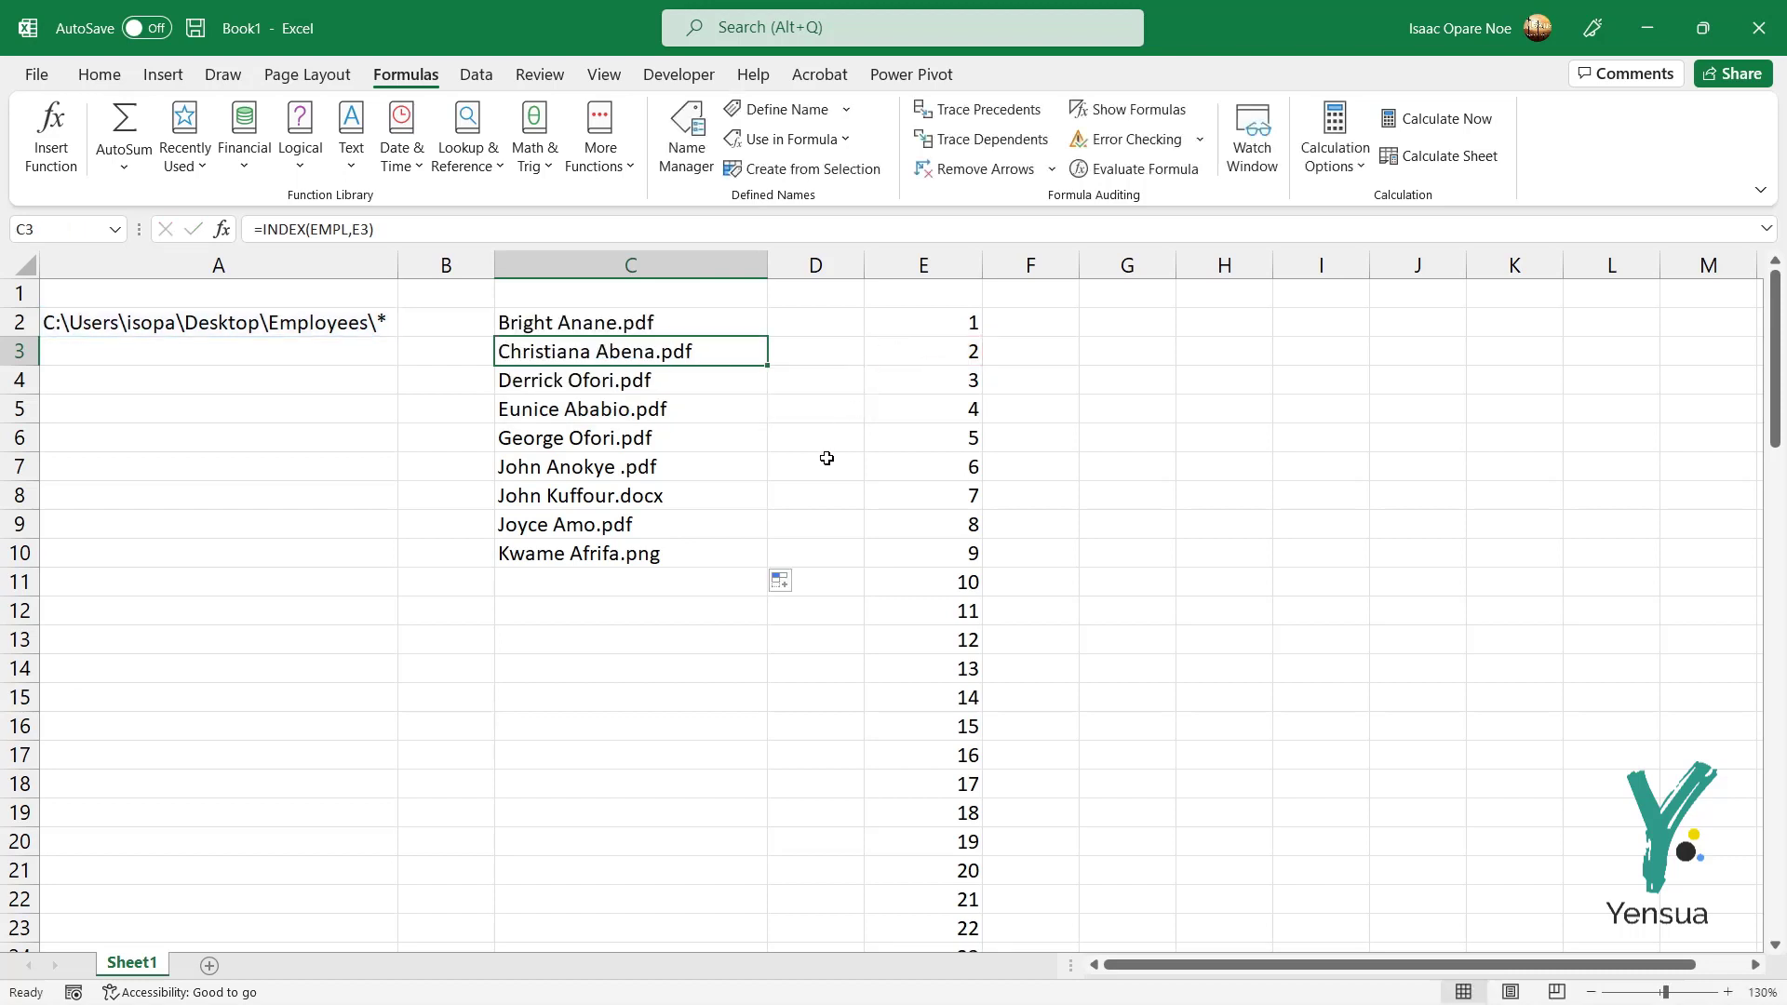
left_click(712, 554)
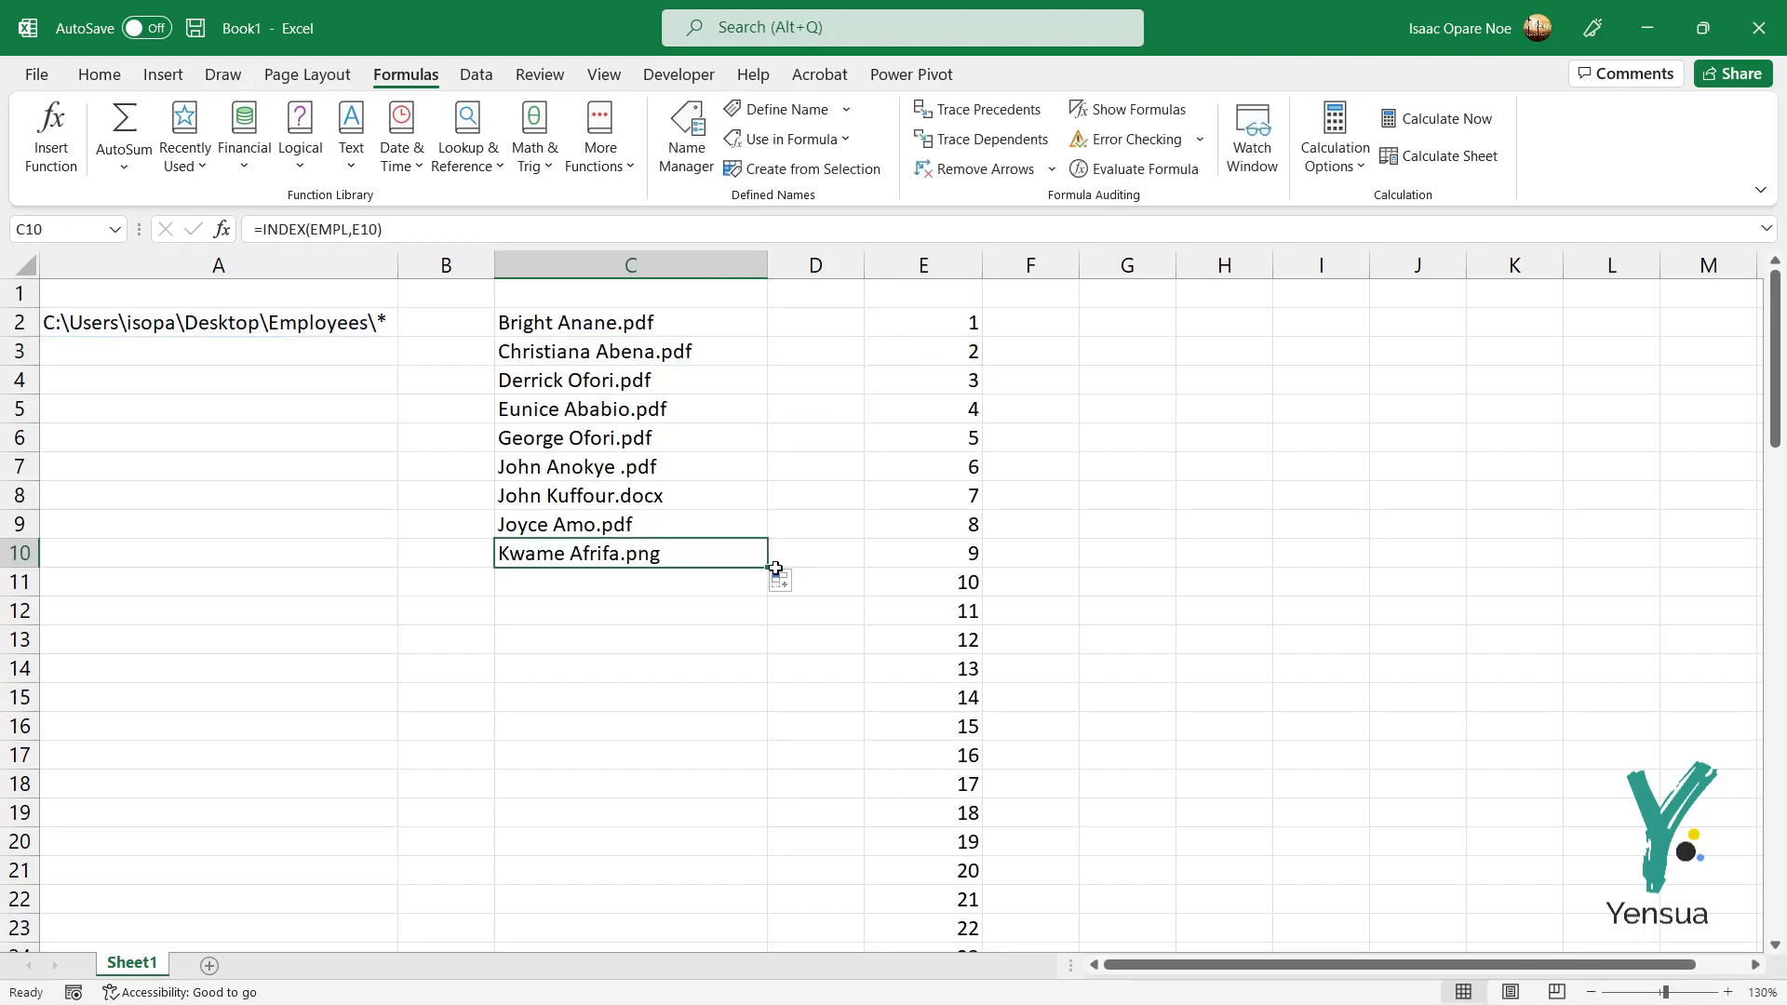
left_click_drag(767, 569, 738, 910)
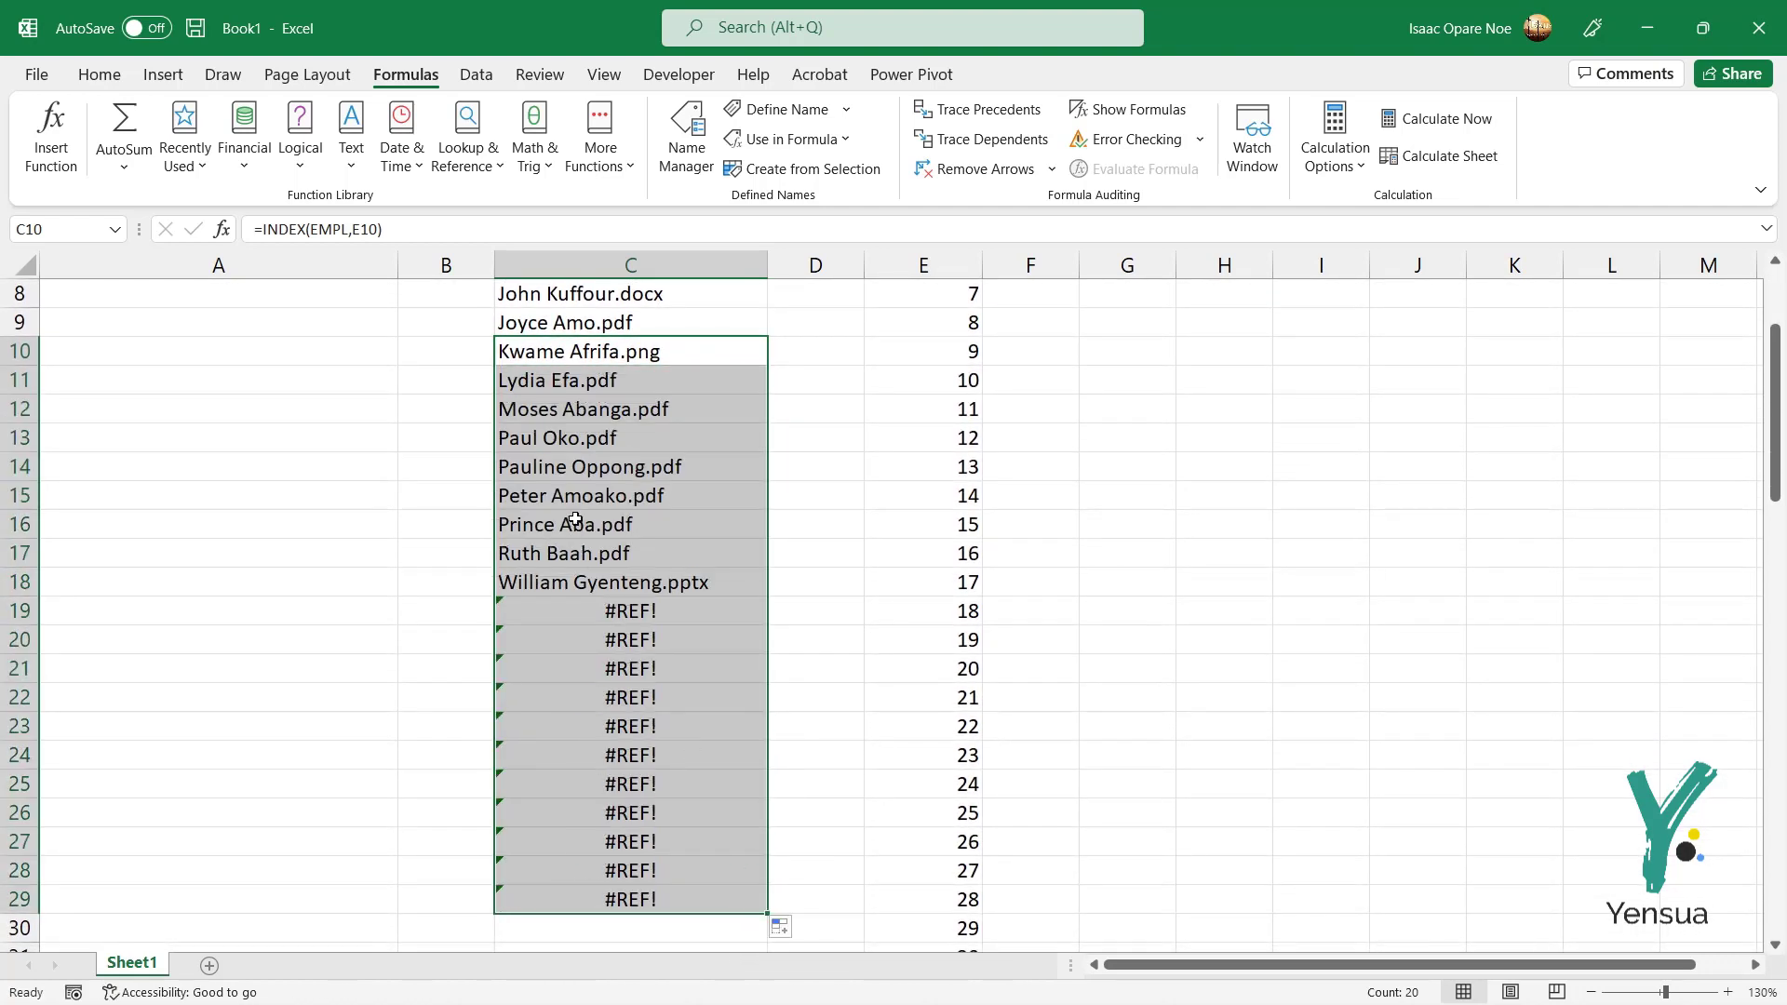
Step: Inspect C18's last file-name formula and the #REF! errors starting at C19
left_click(635, 601)
left_click(623, 585)
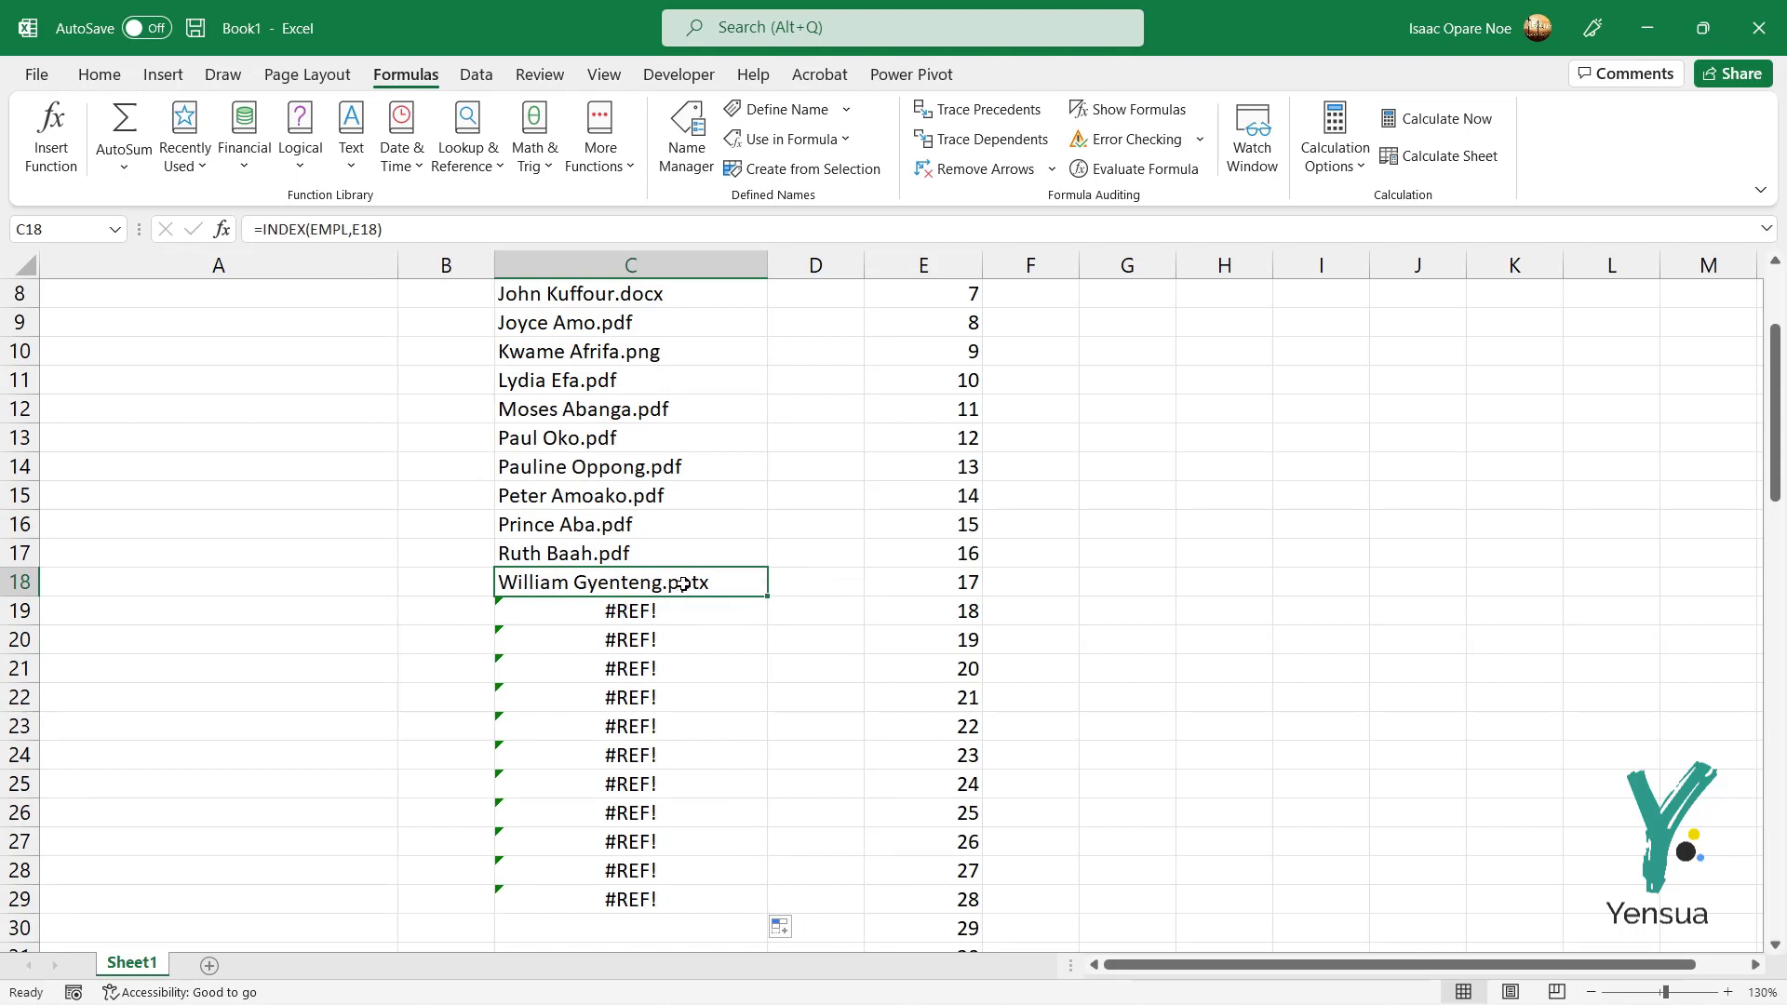
double_click(672, 585)
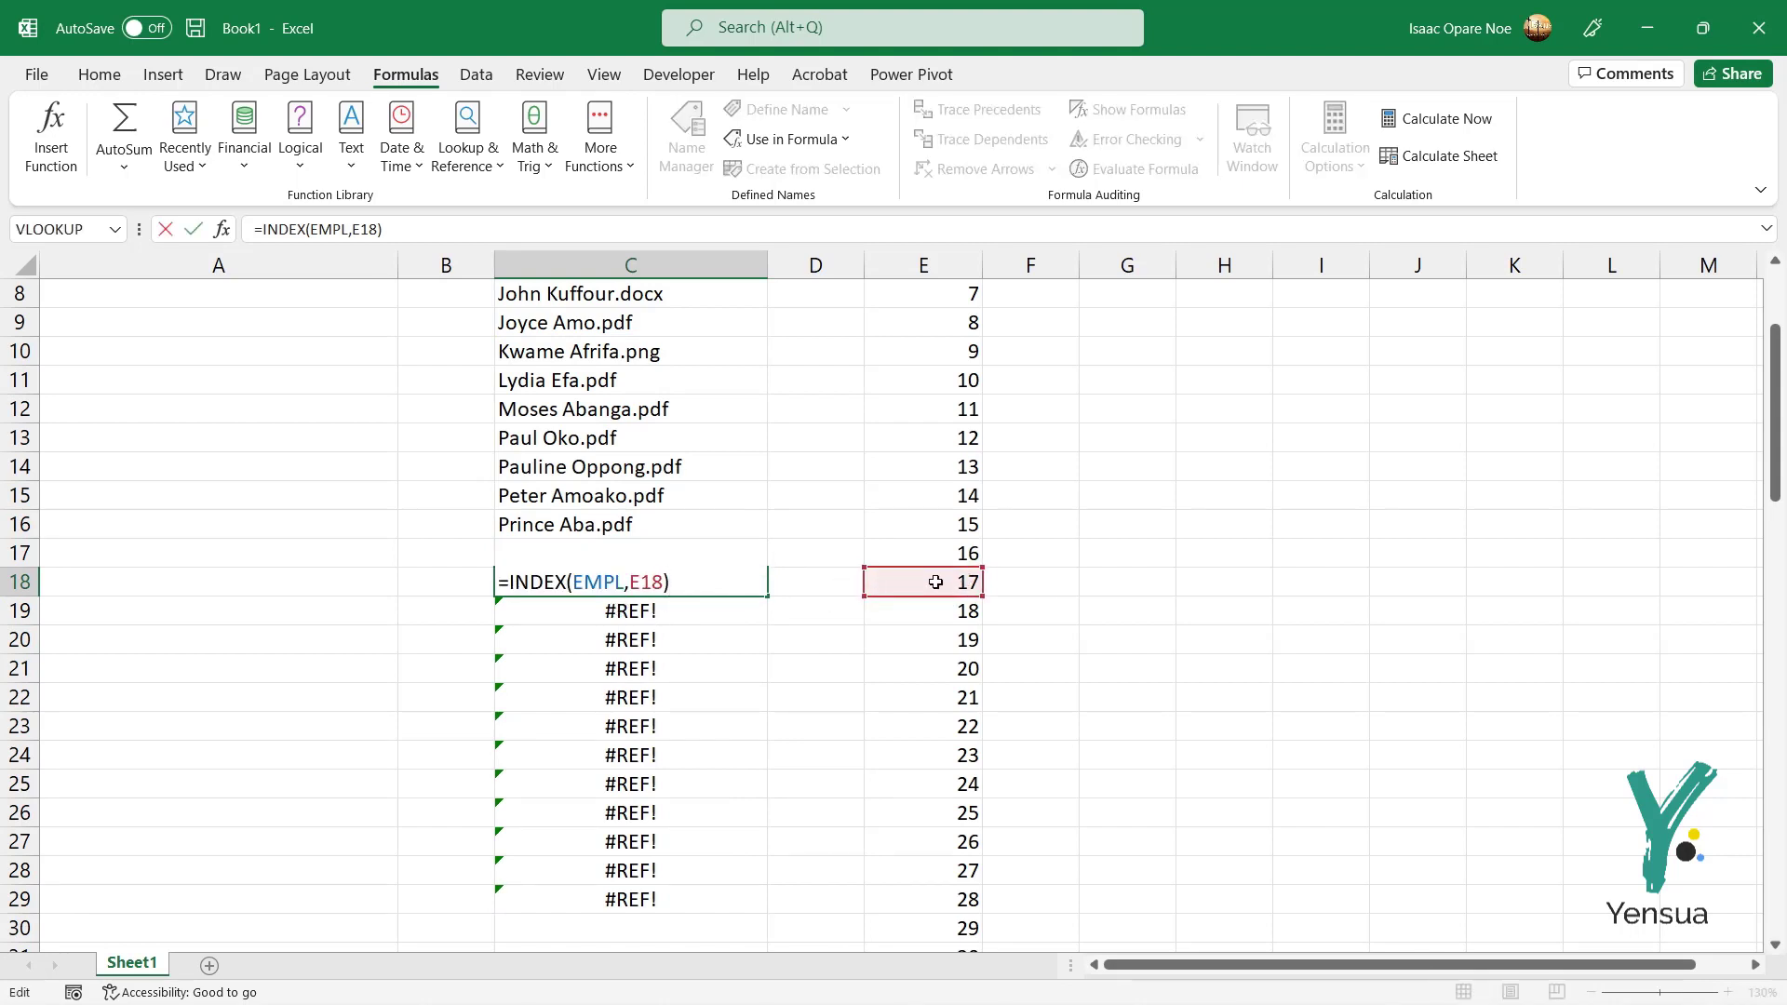
key("ctrl+Return")
left_click(600, 634)
scroll(600, 633, "down", 1)
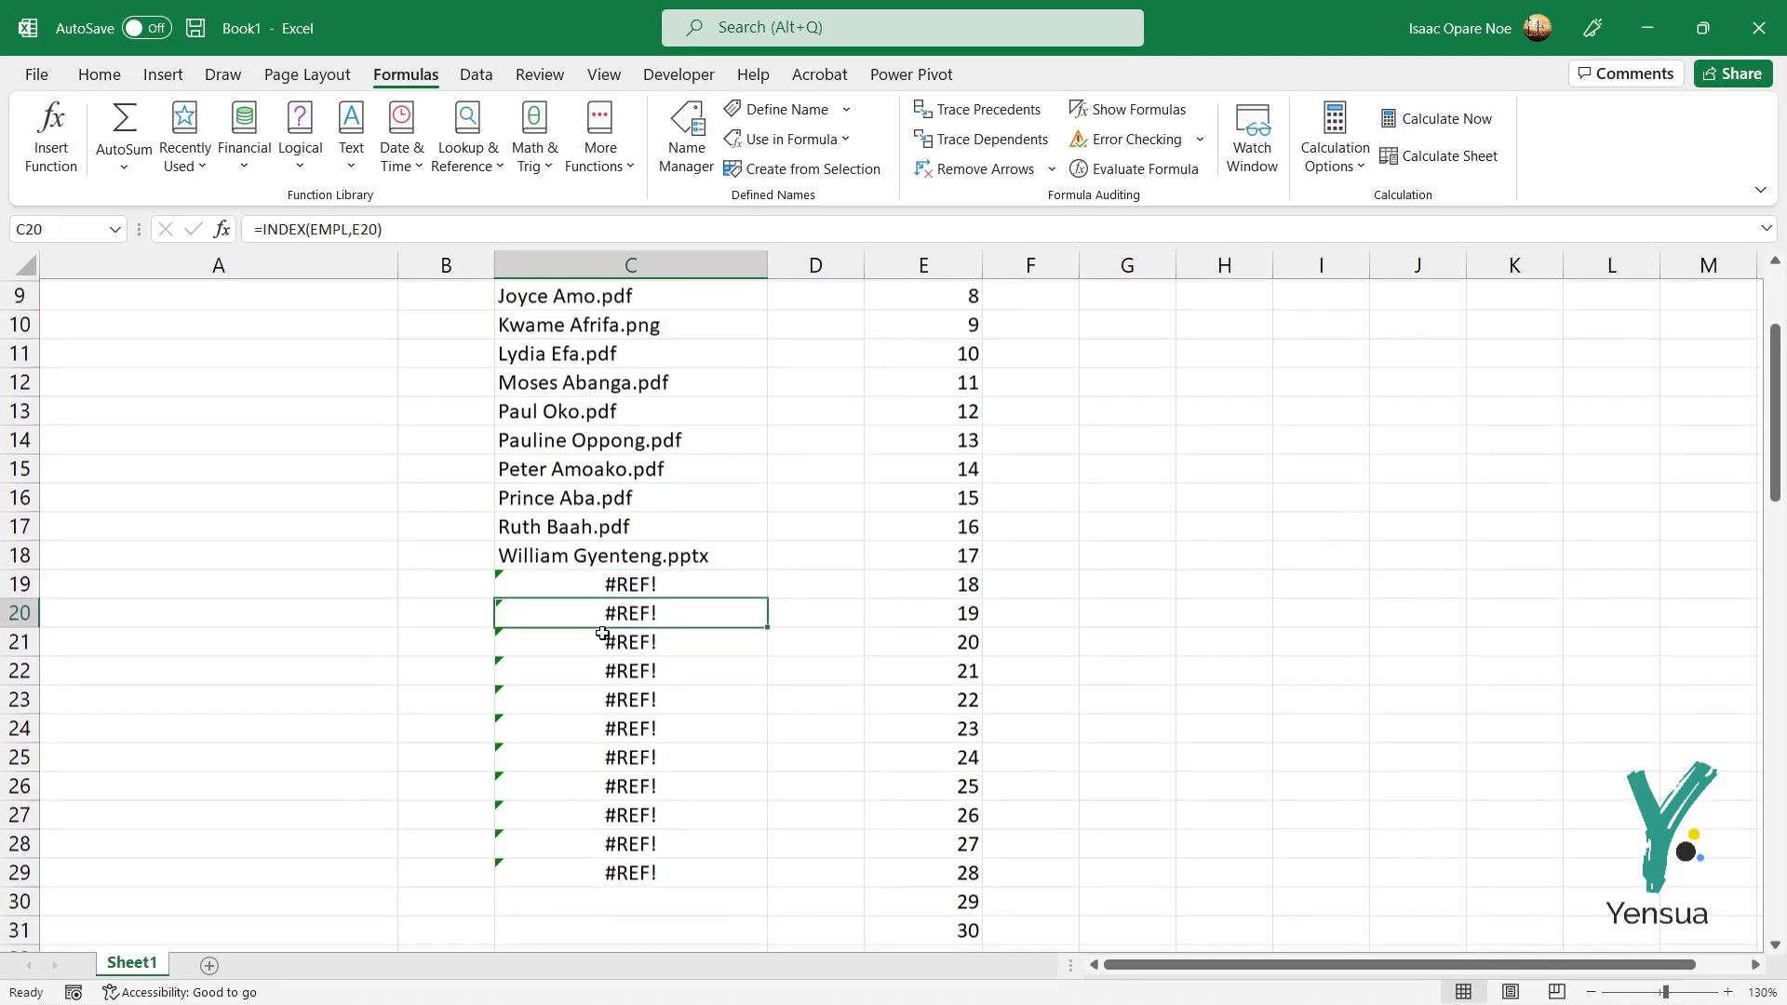
scroll(605, 614, "up", 3)
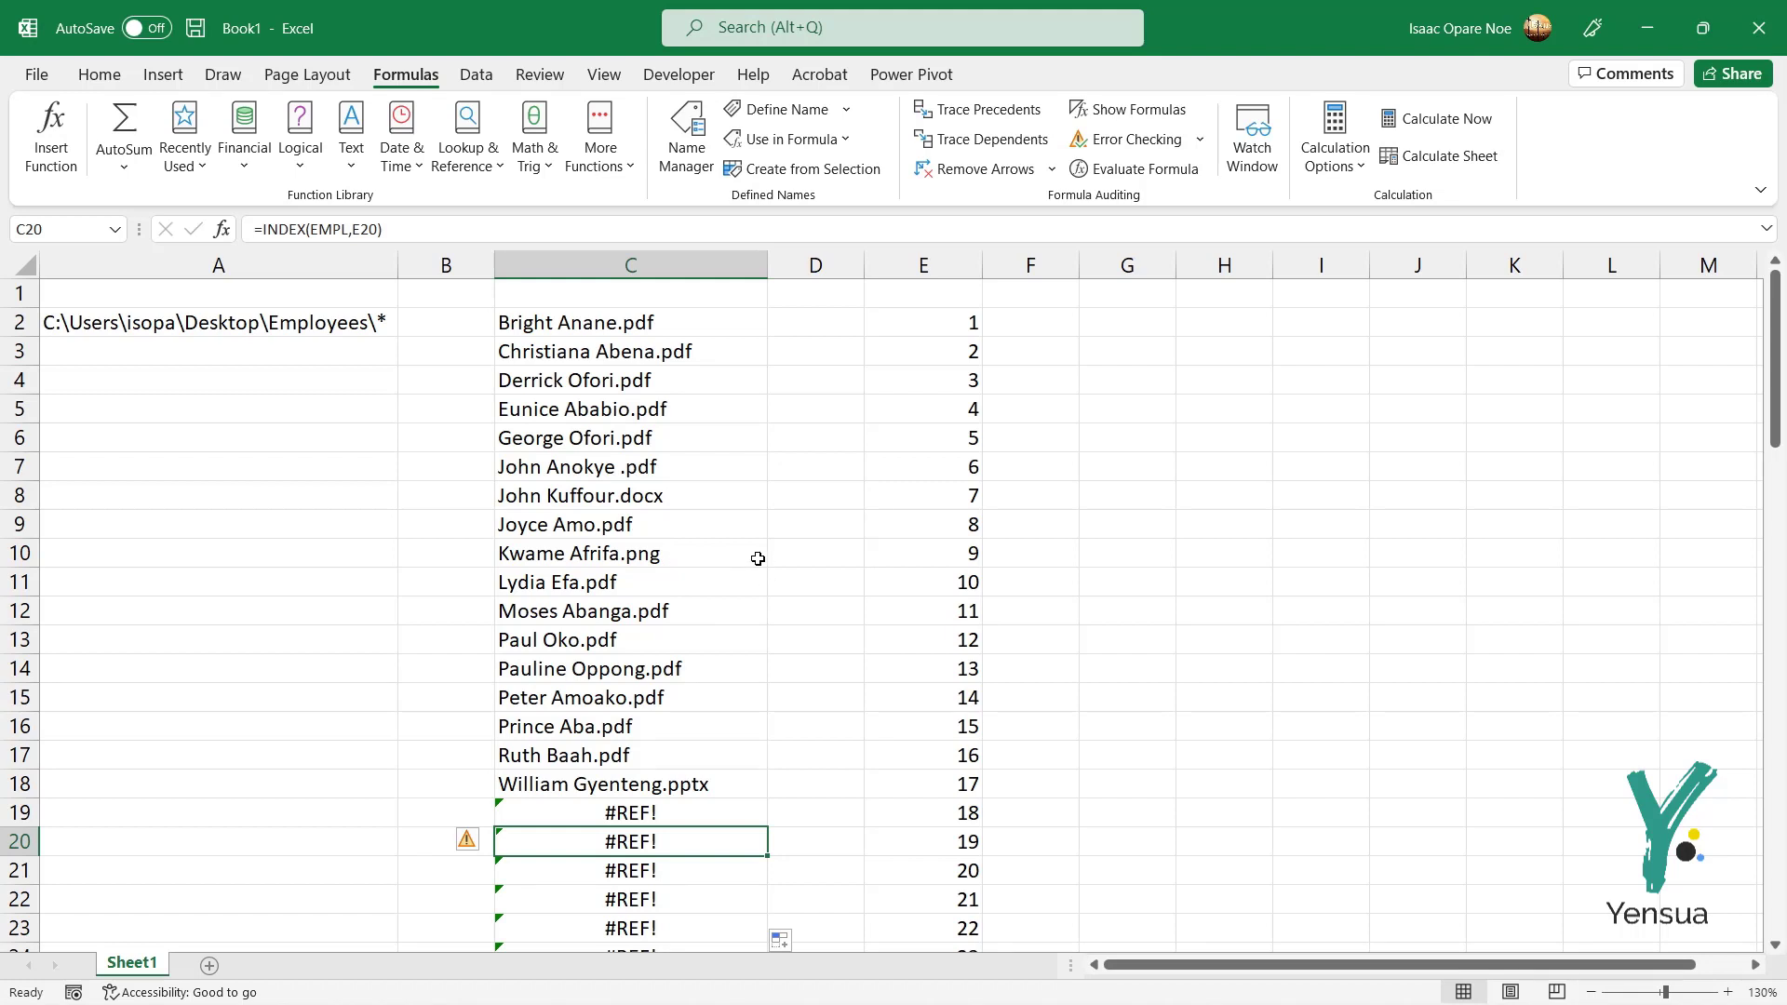
left_click(251, 525)
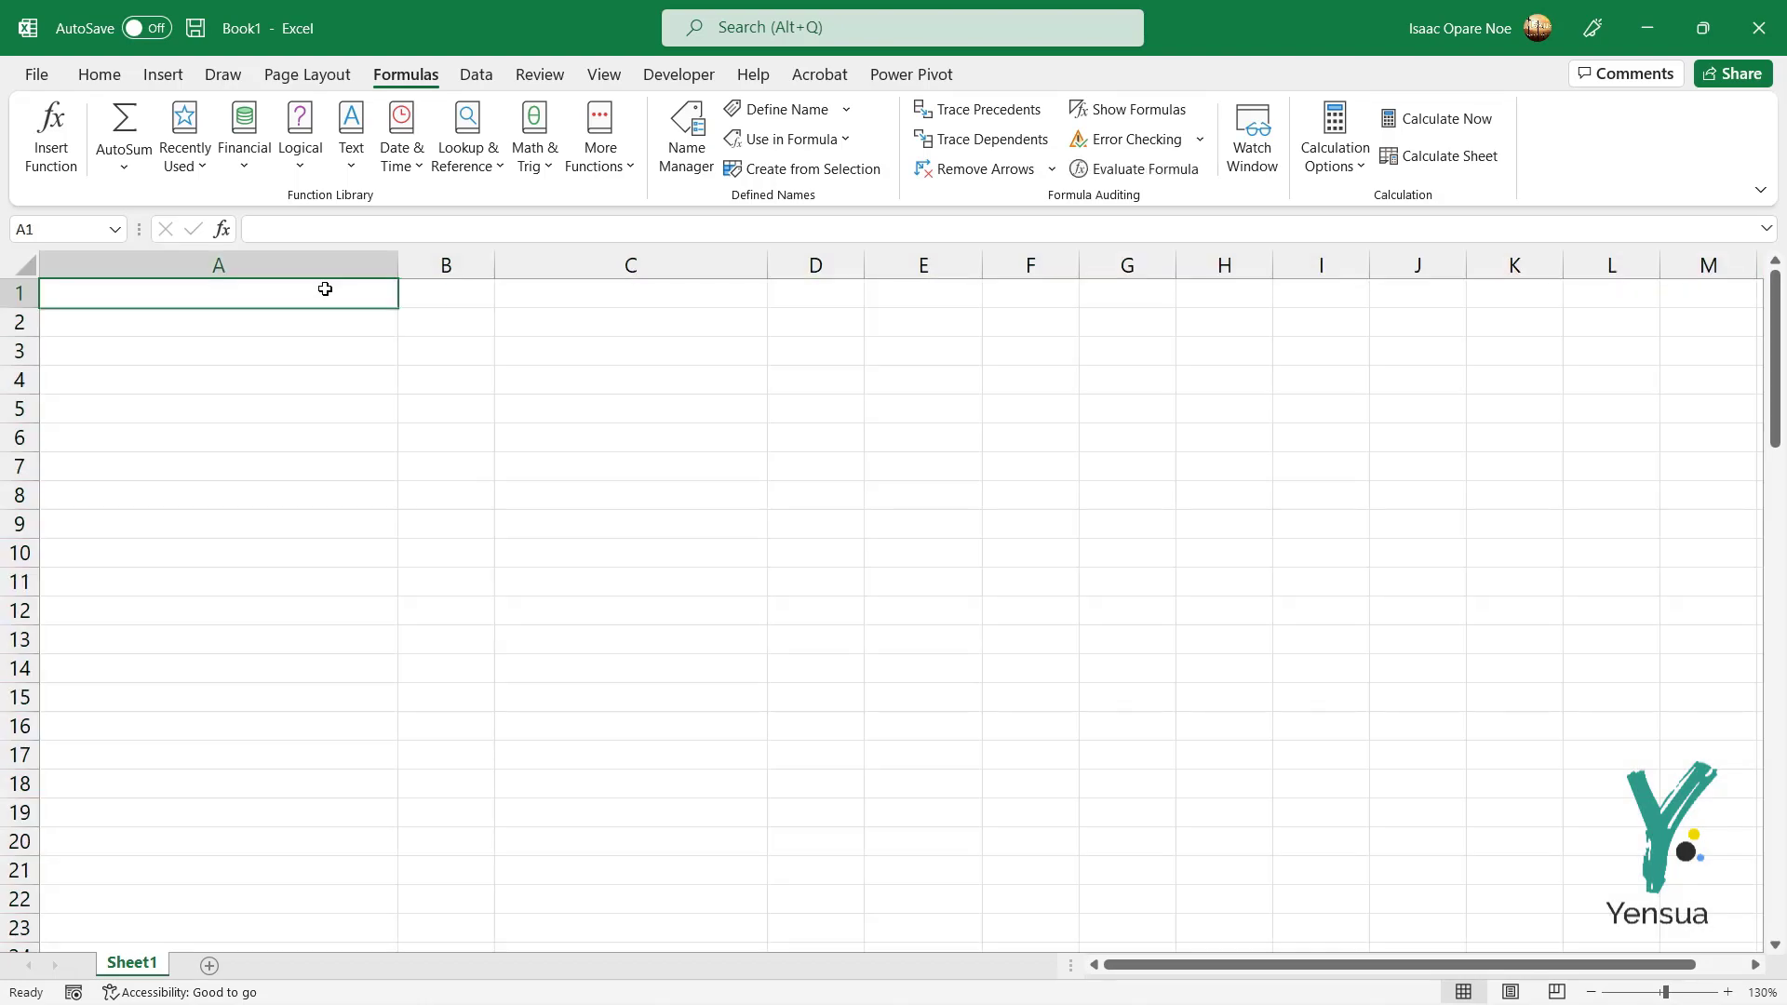
Step: Switch from Excel to the Employees folder window in File Explorer
key("alt+Tab")
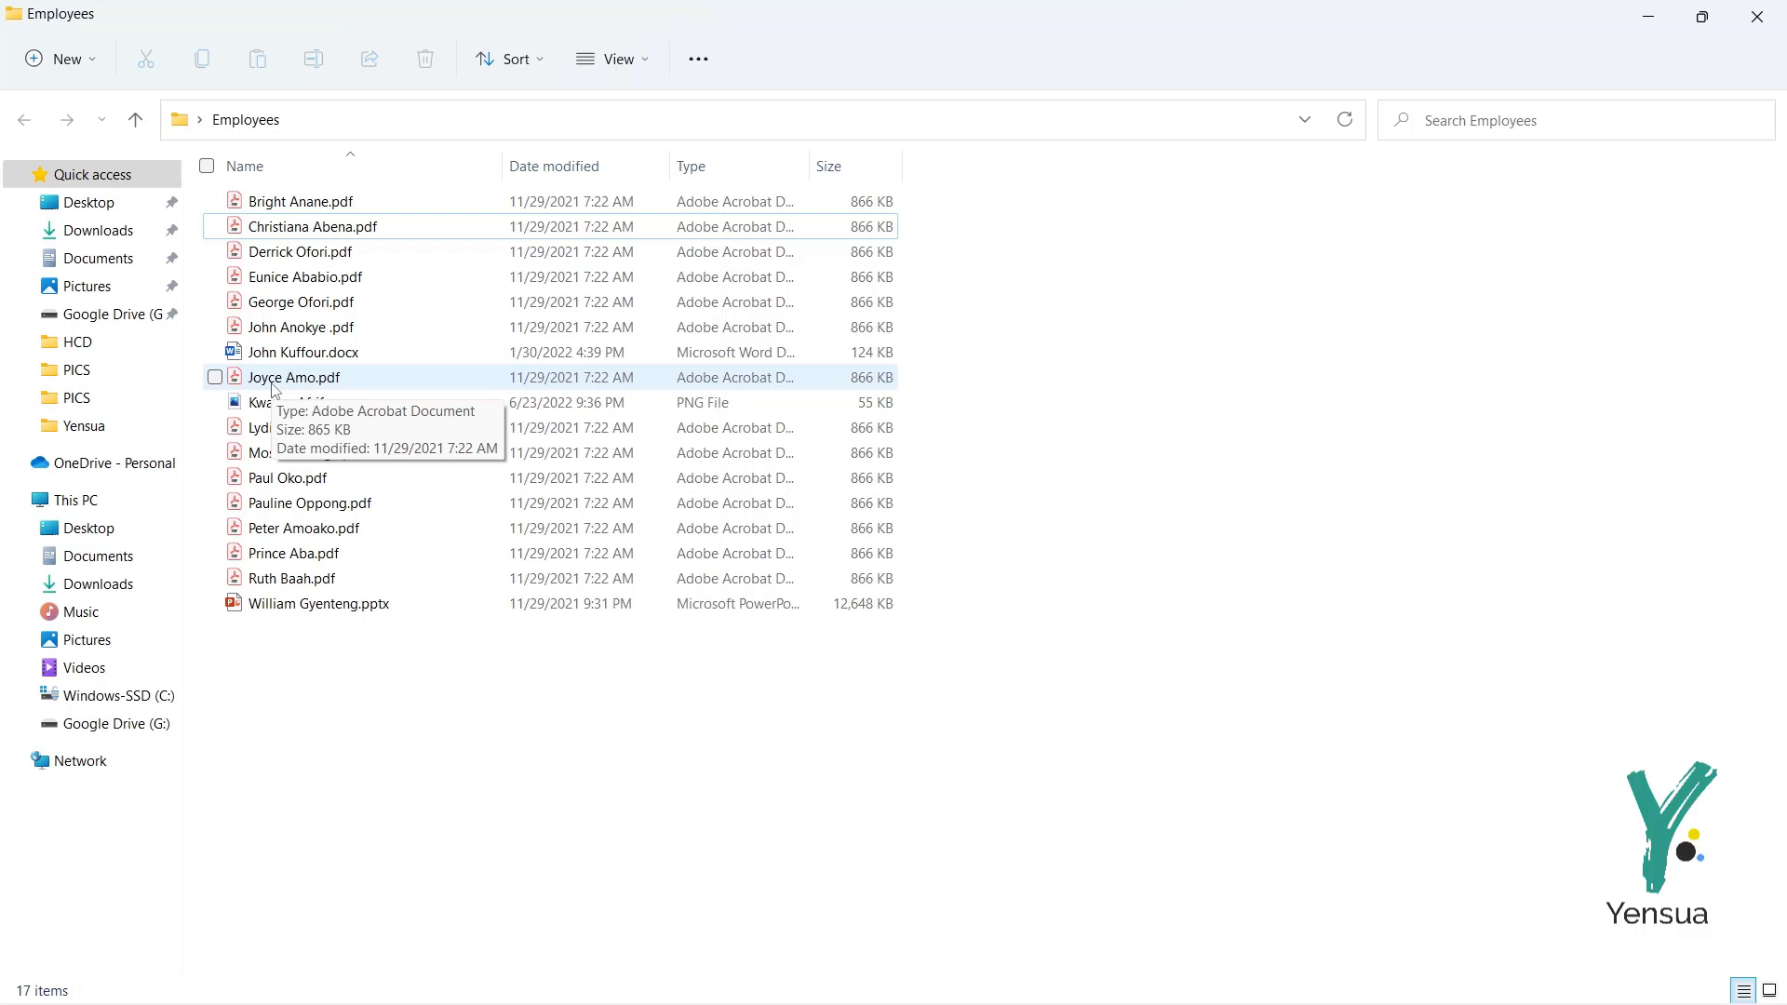
Step: Copy the Employees folder's full path from the address bar and return to Excel
key("alt+Tab")
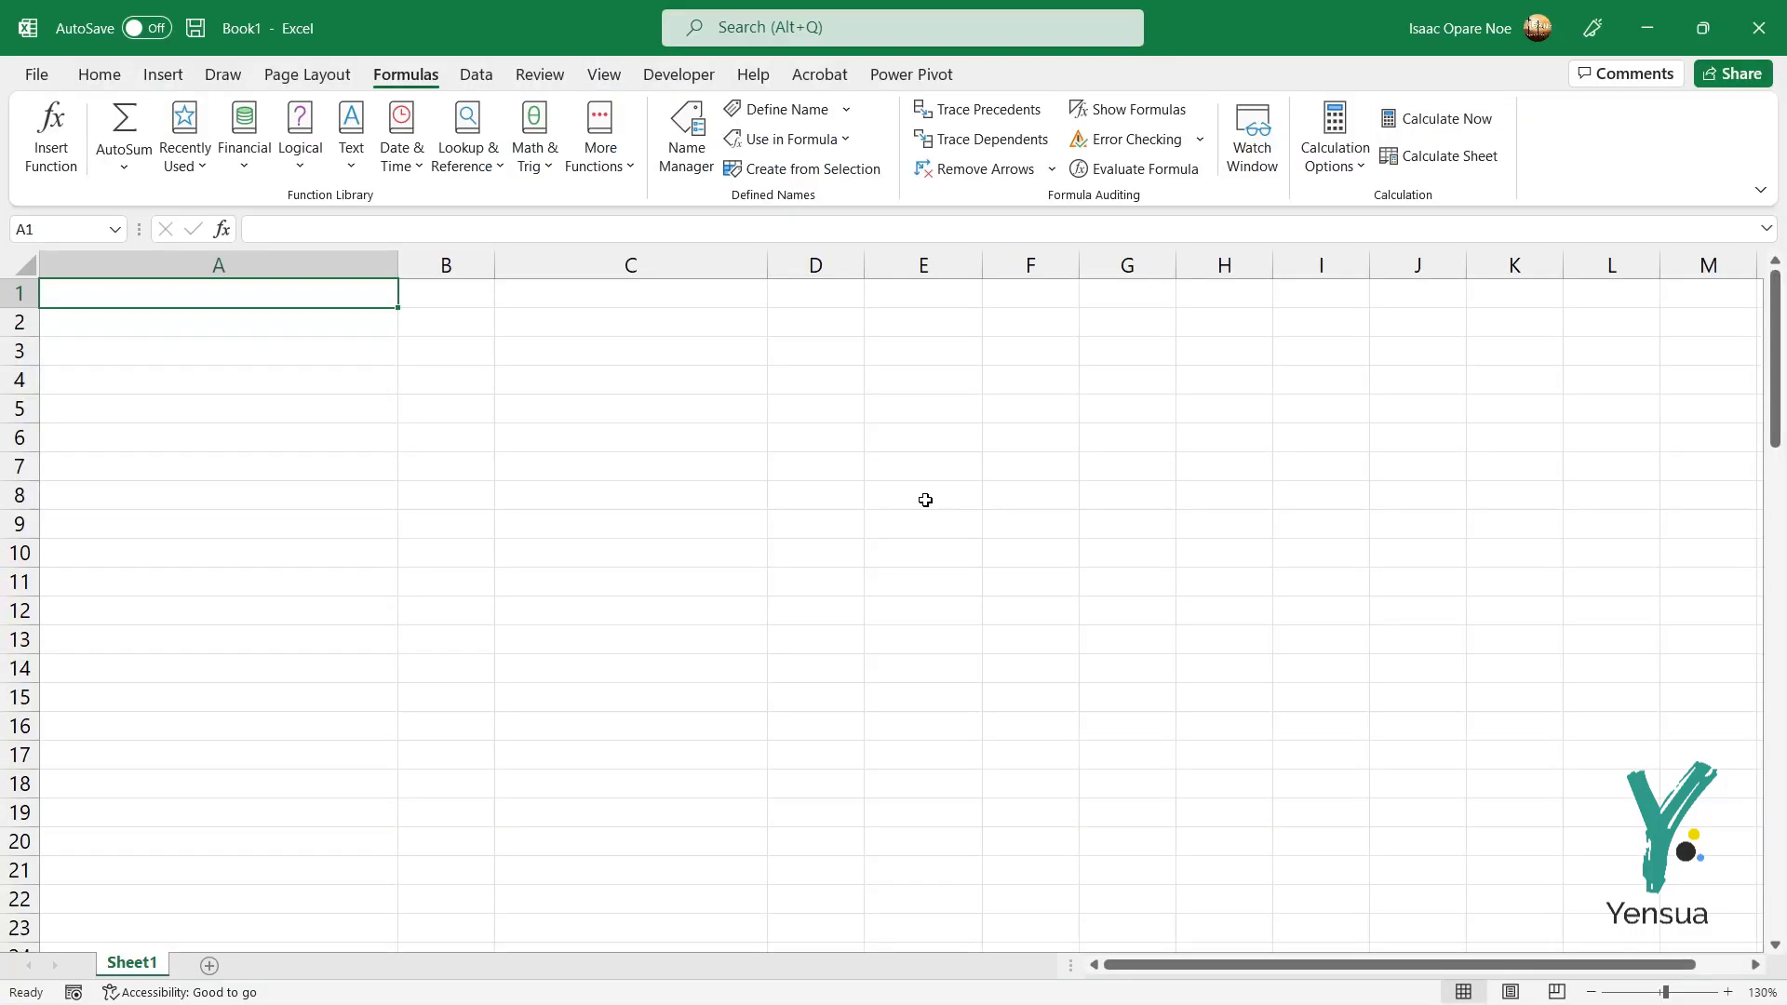
key("alt+Tab")
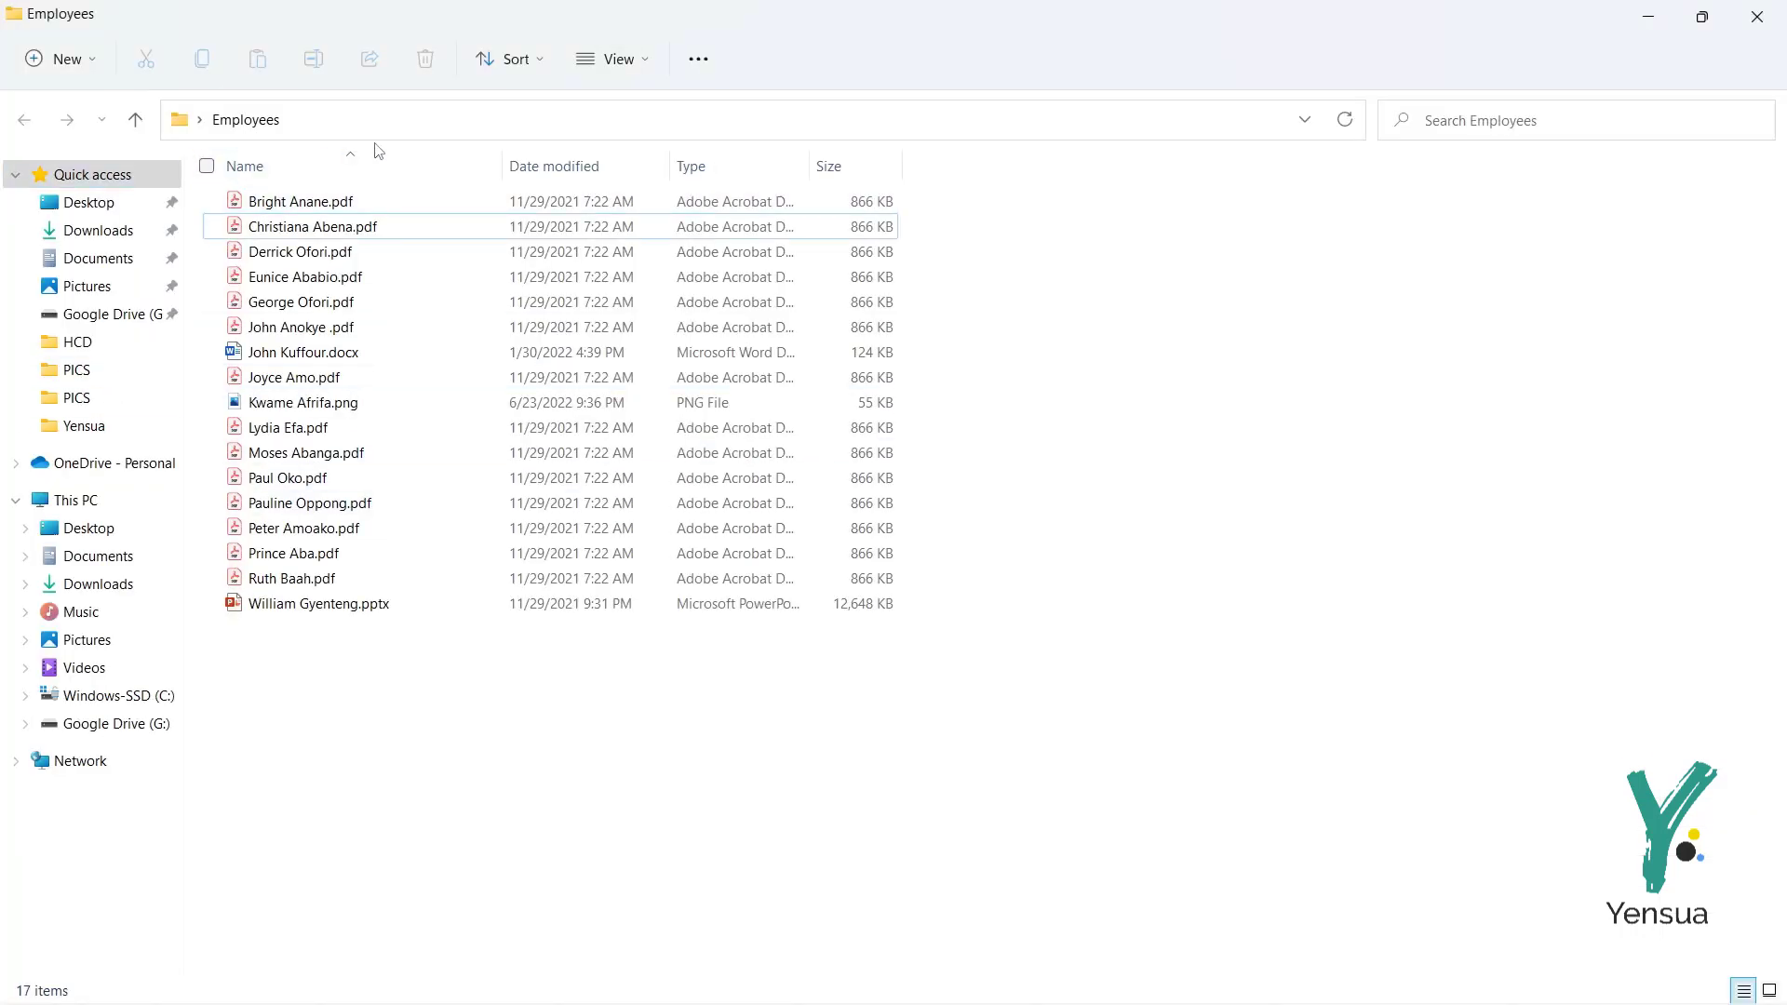
left_click(842, 113)
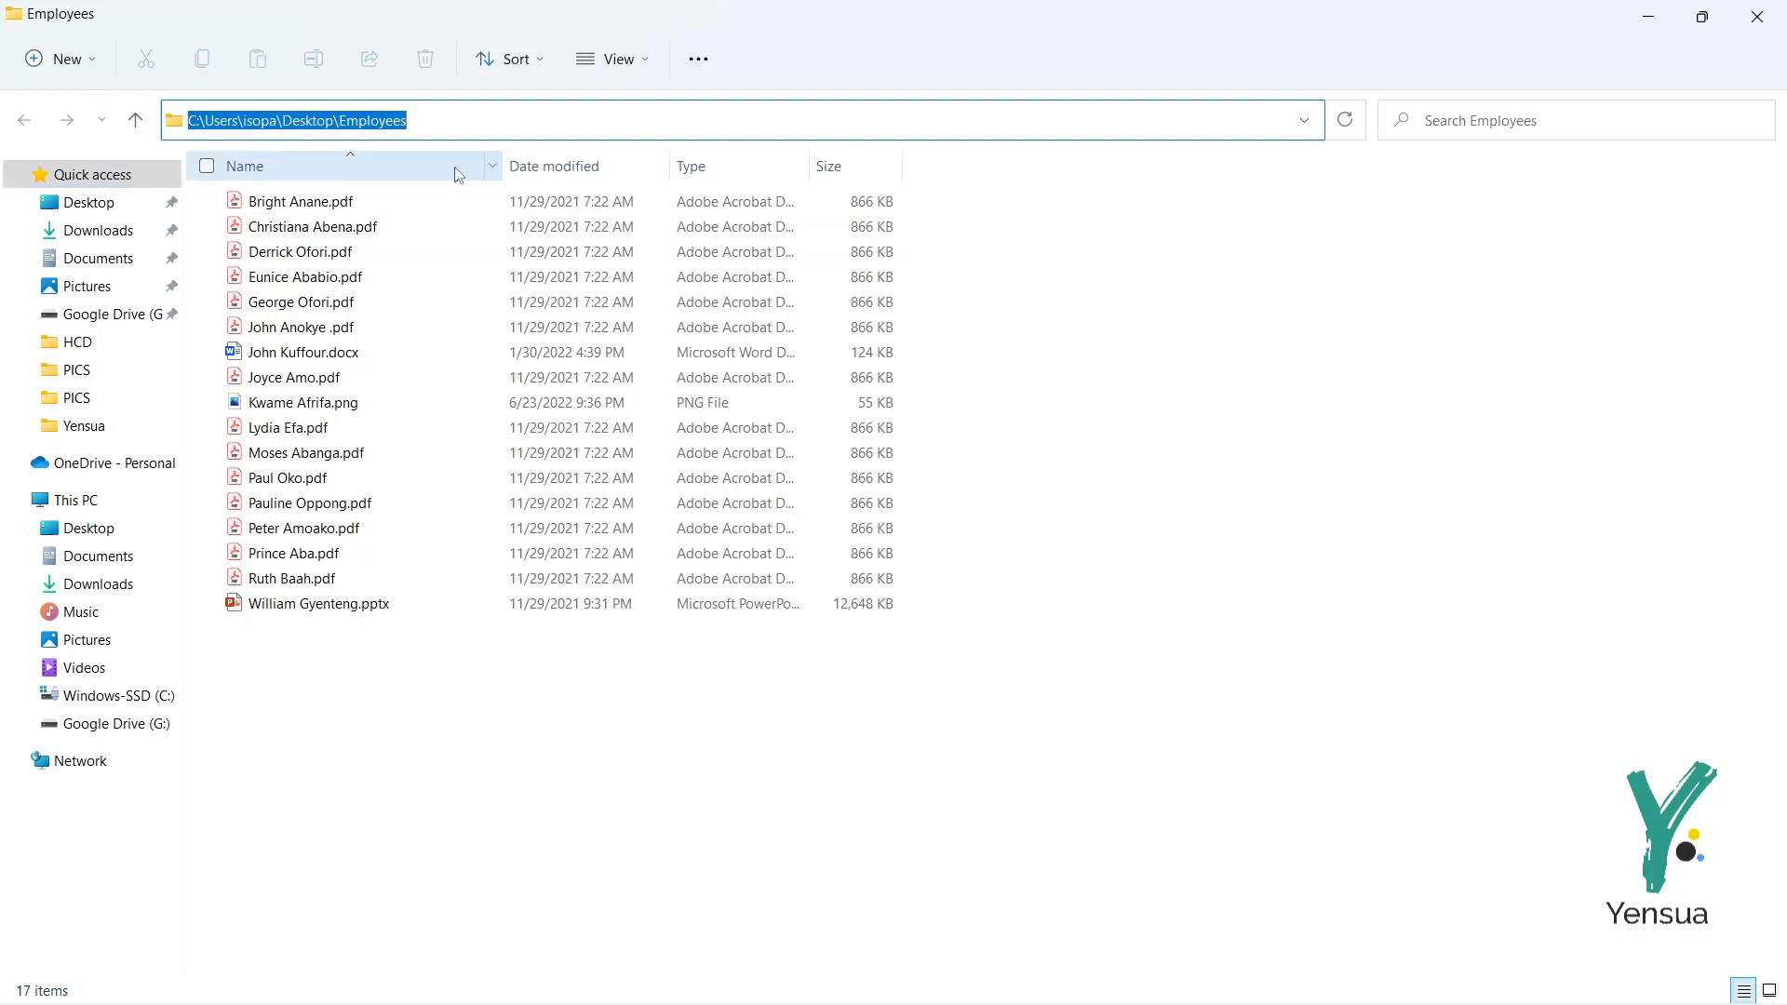
left_click(611, 118)
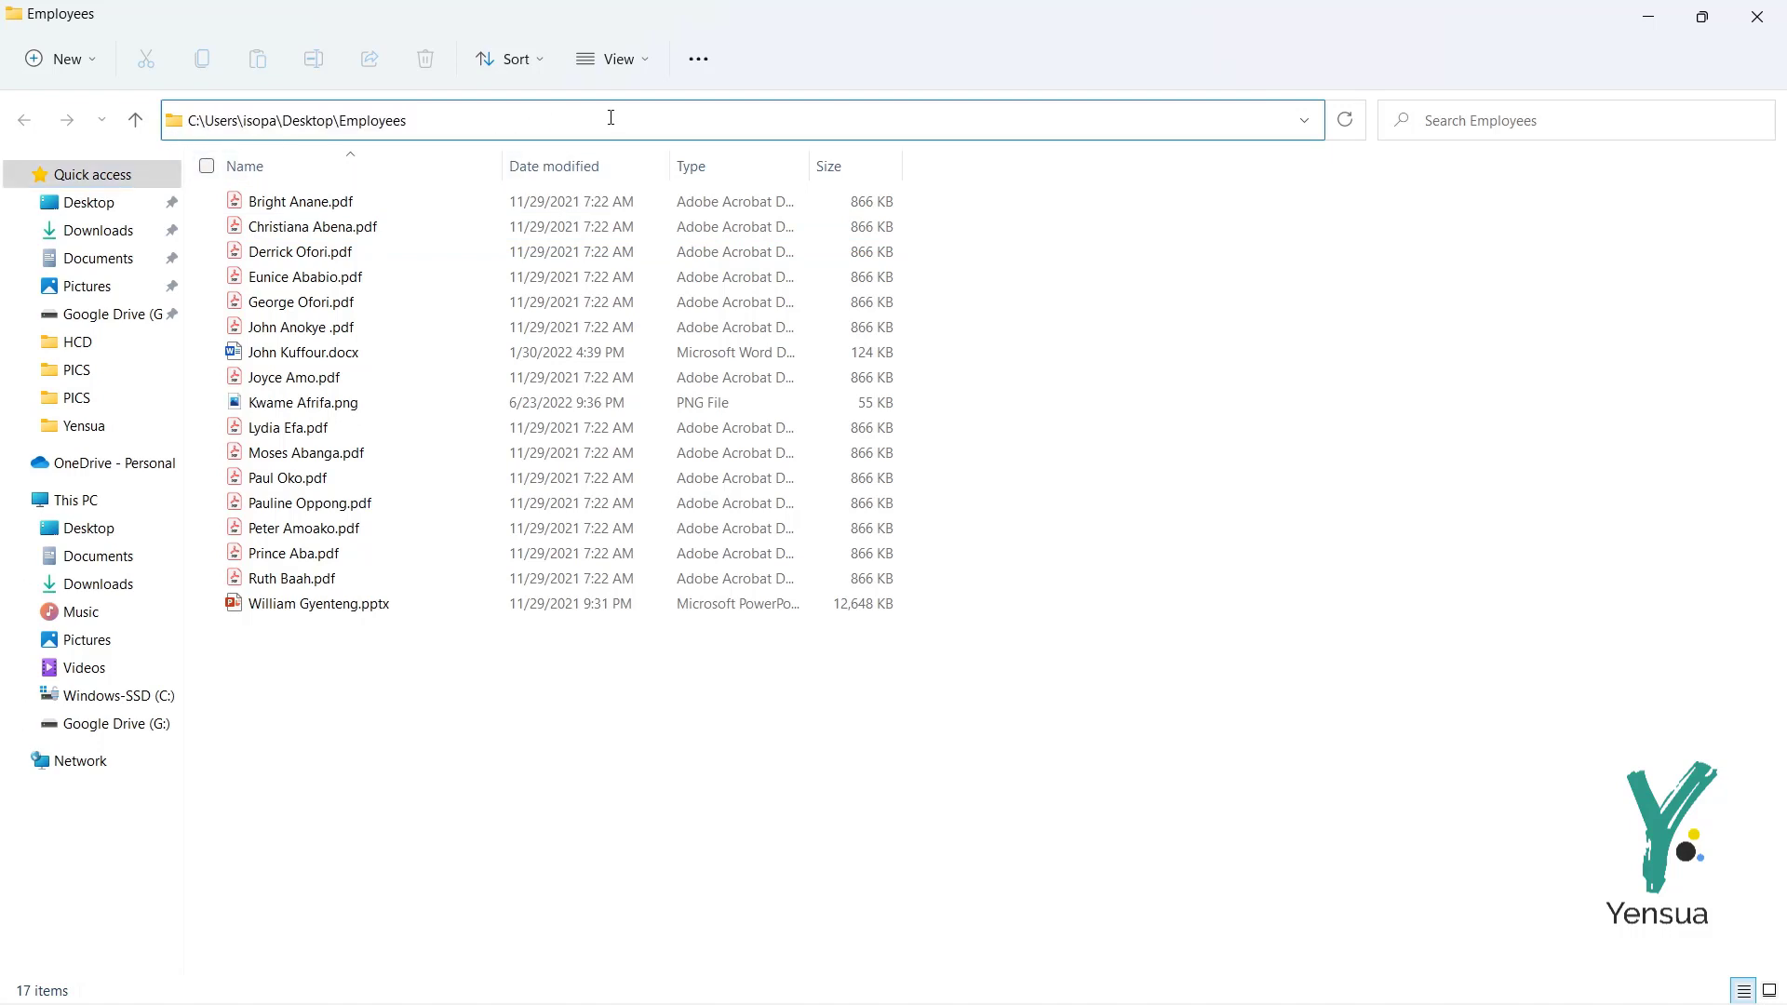
left_click(571, 778)
left_click(571, 120)
key("ctrl+c")
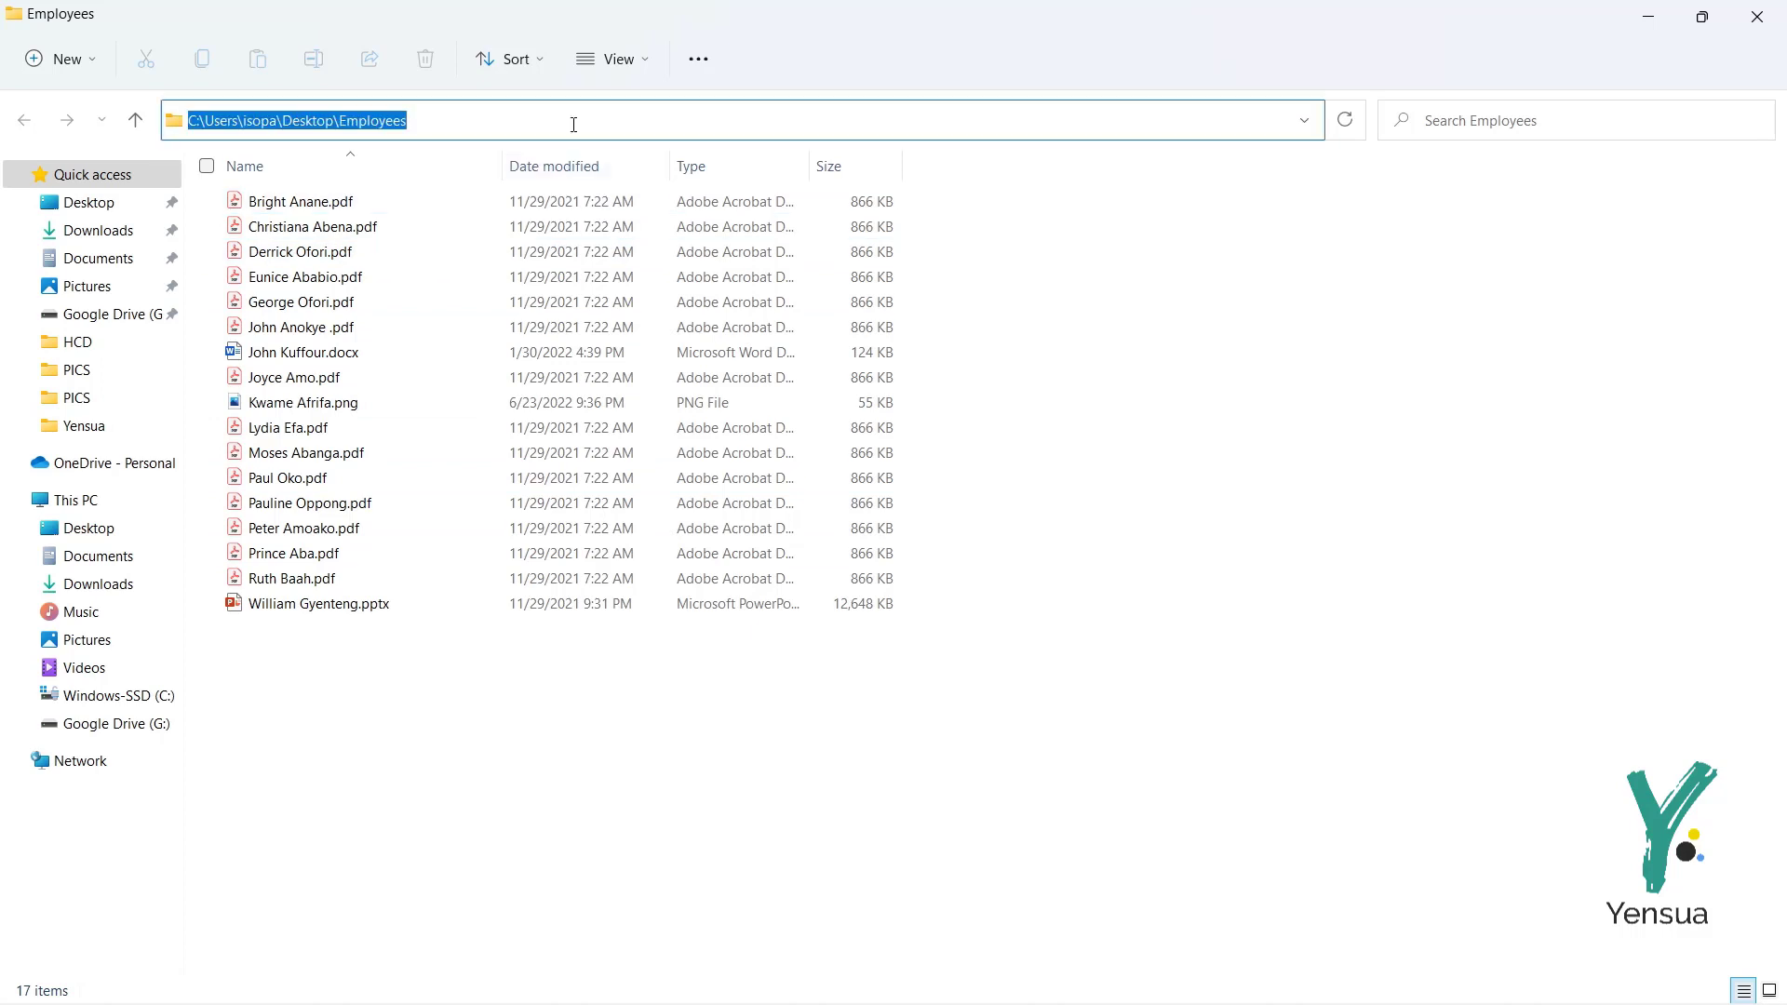
key("alt+Tab")
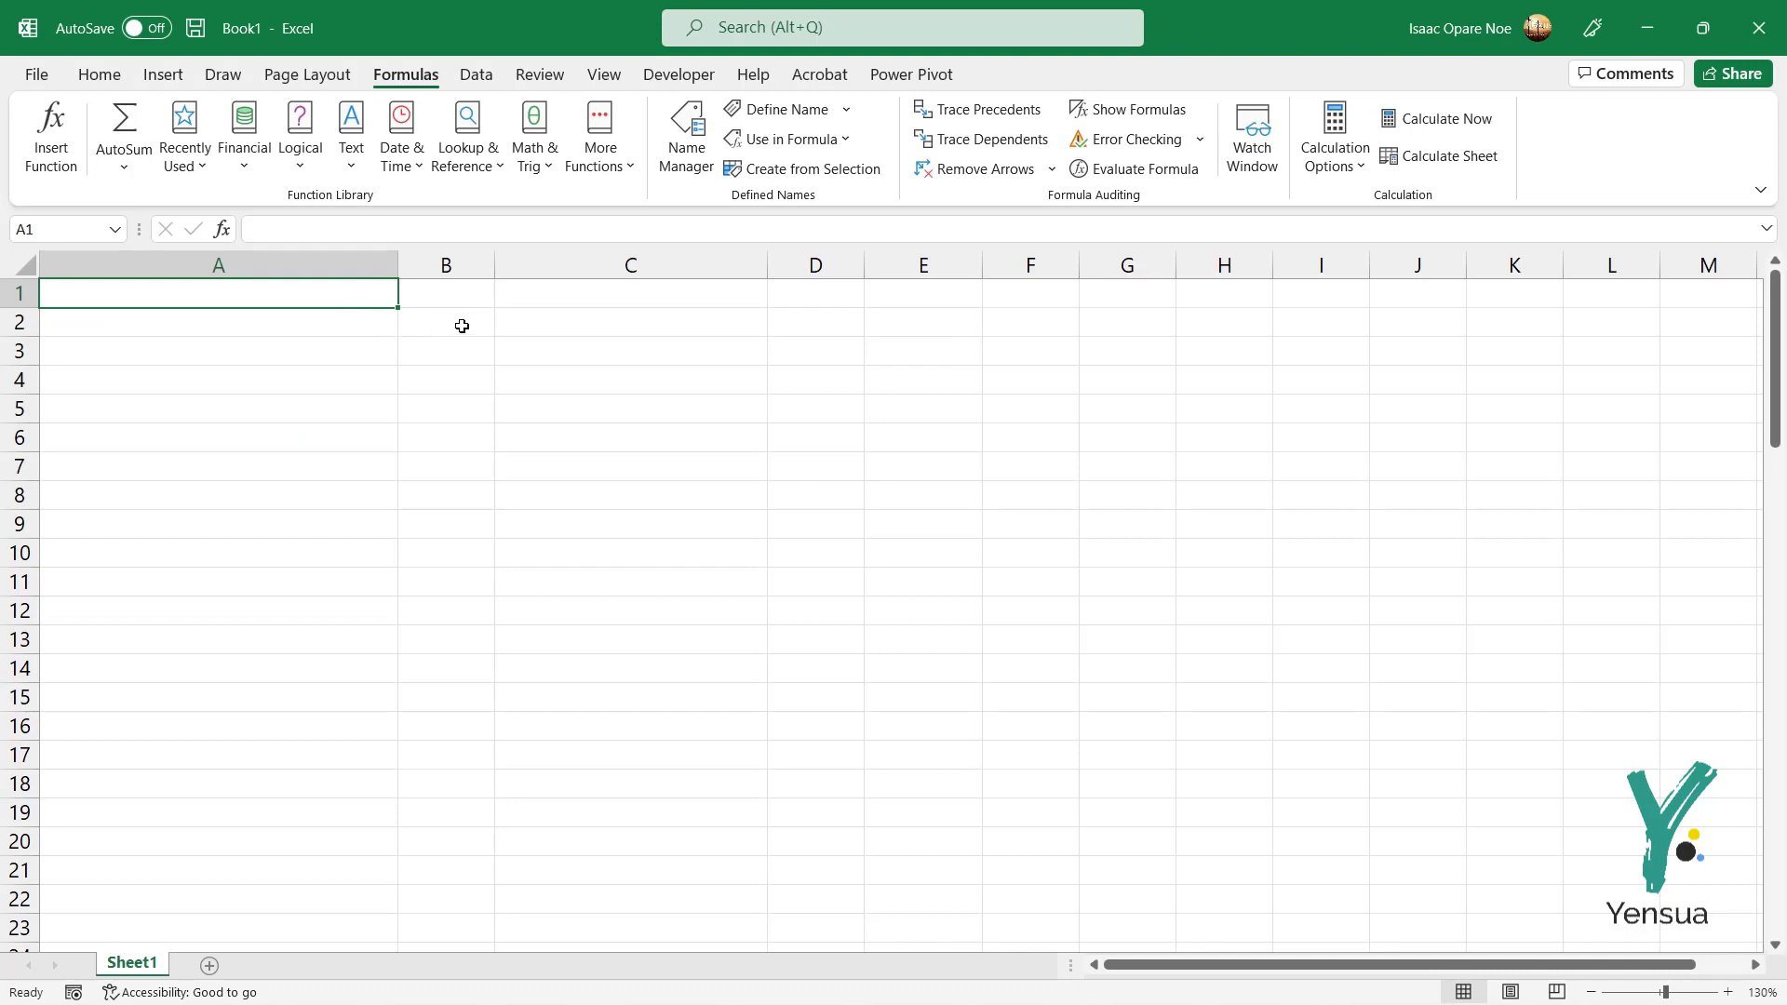
Step: Paste the Employees folder path into C2, ending it with a \* wildcard
left_click(526, 330)
double_click(527, 327)
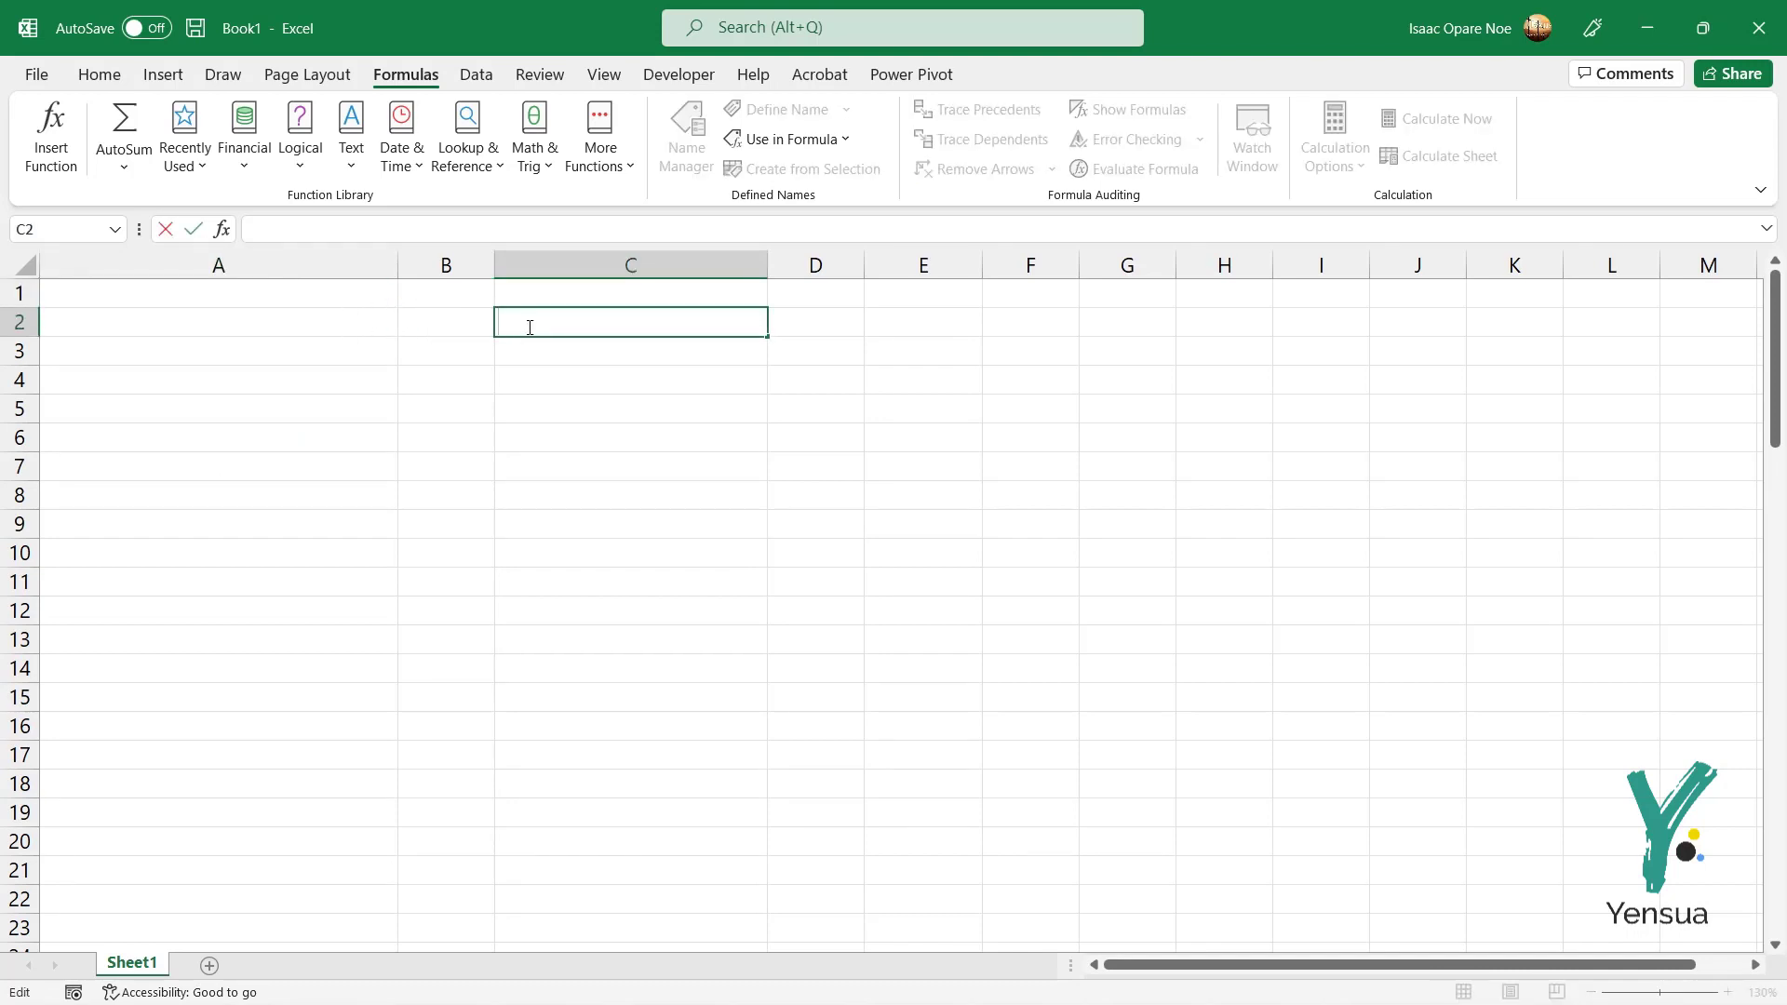
key("ctrl+v")
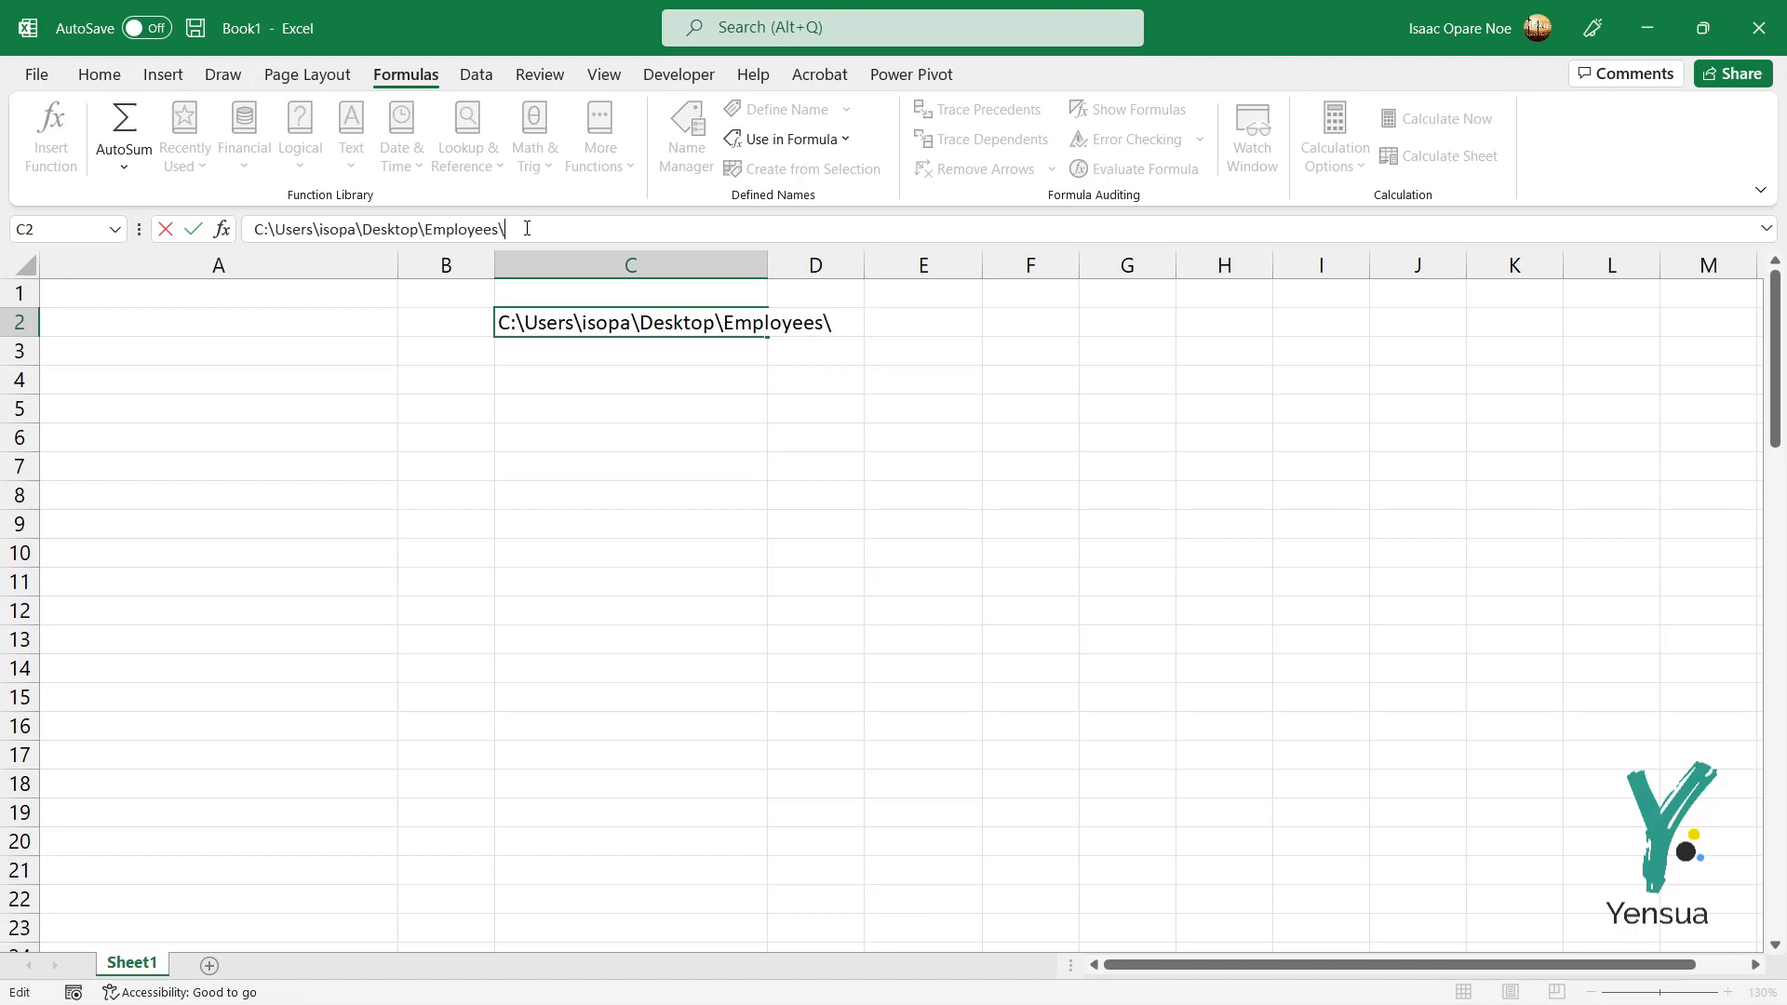
key("Return")
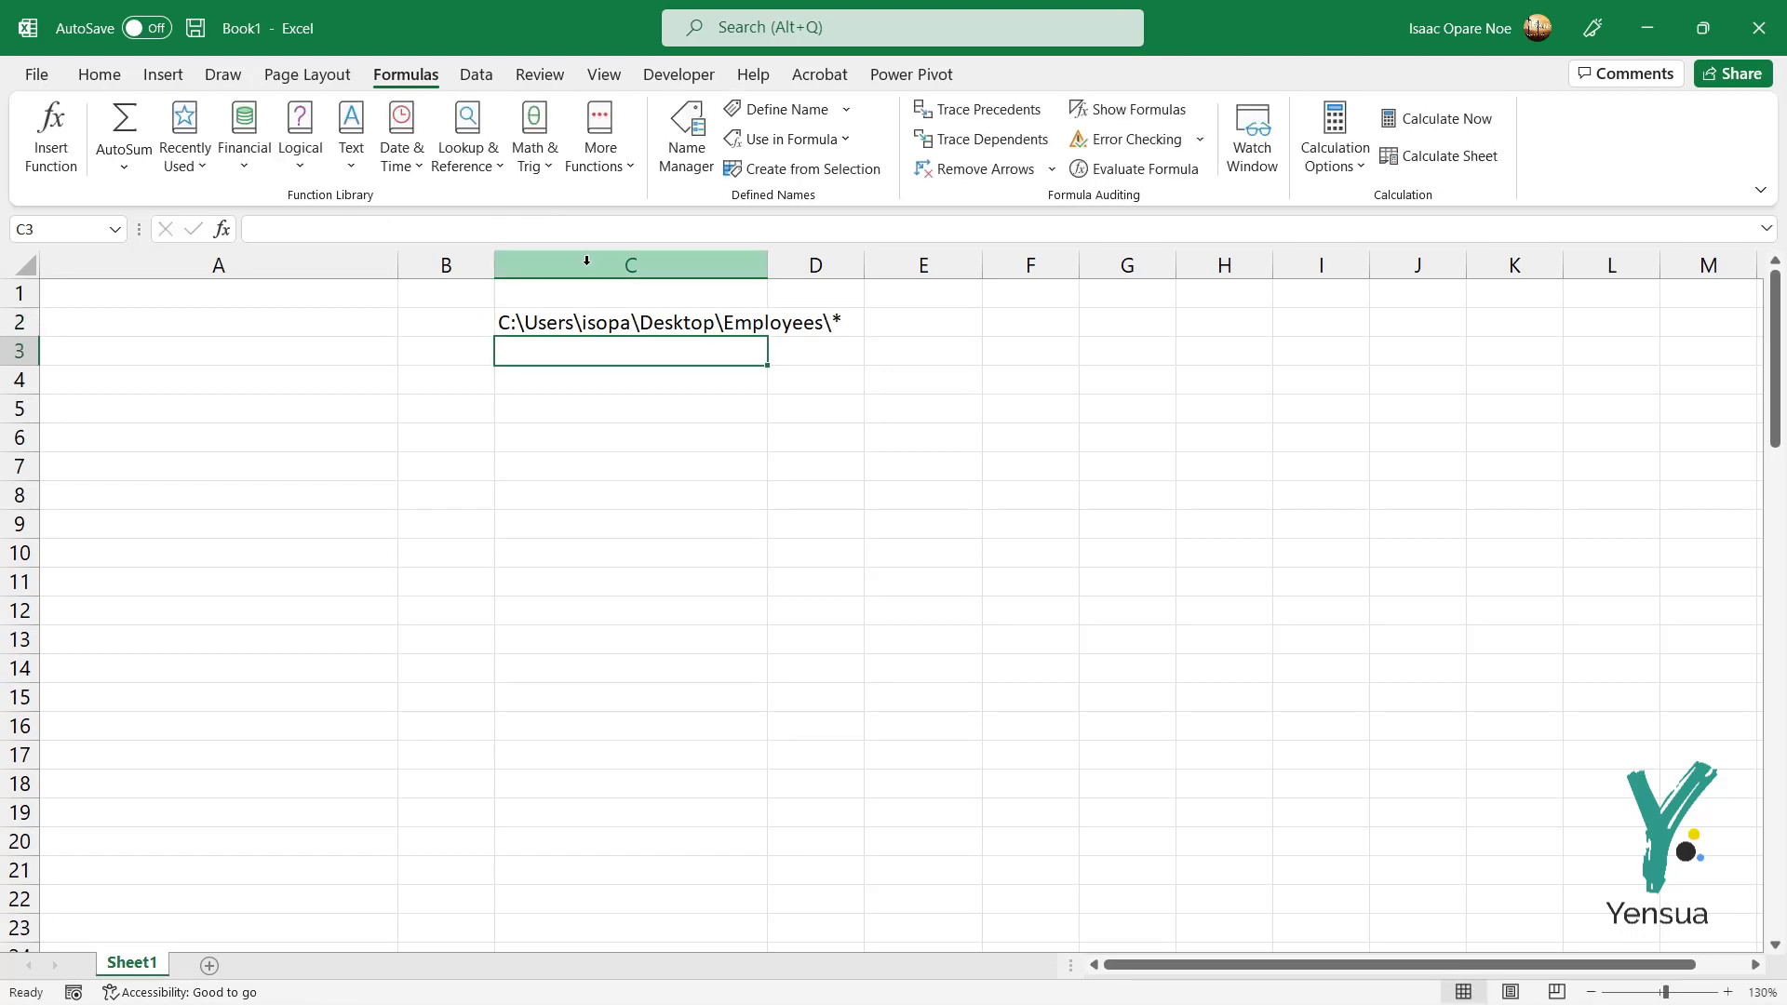
left_click(617, 324)
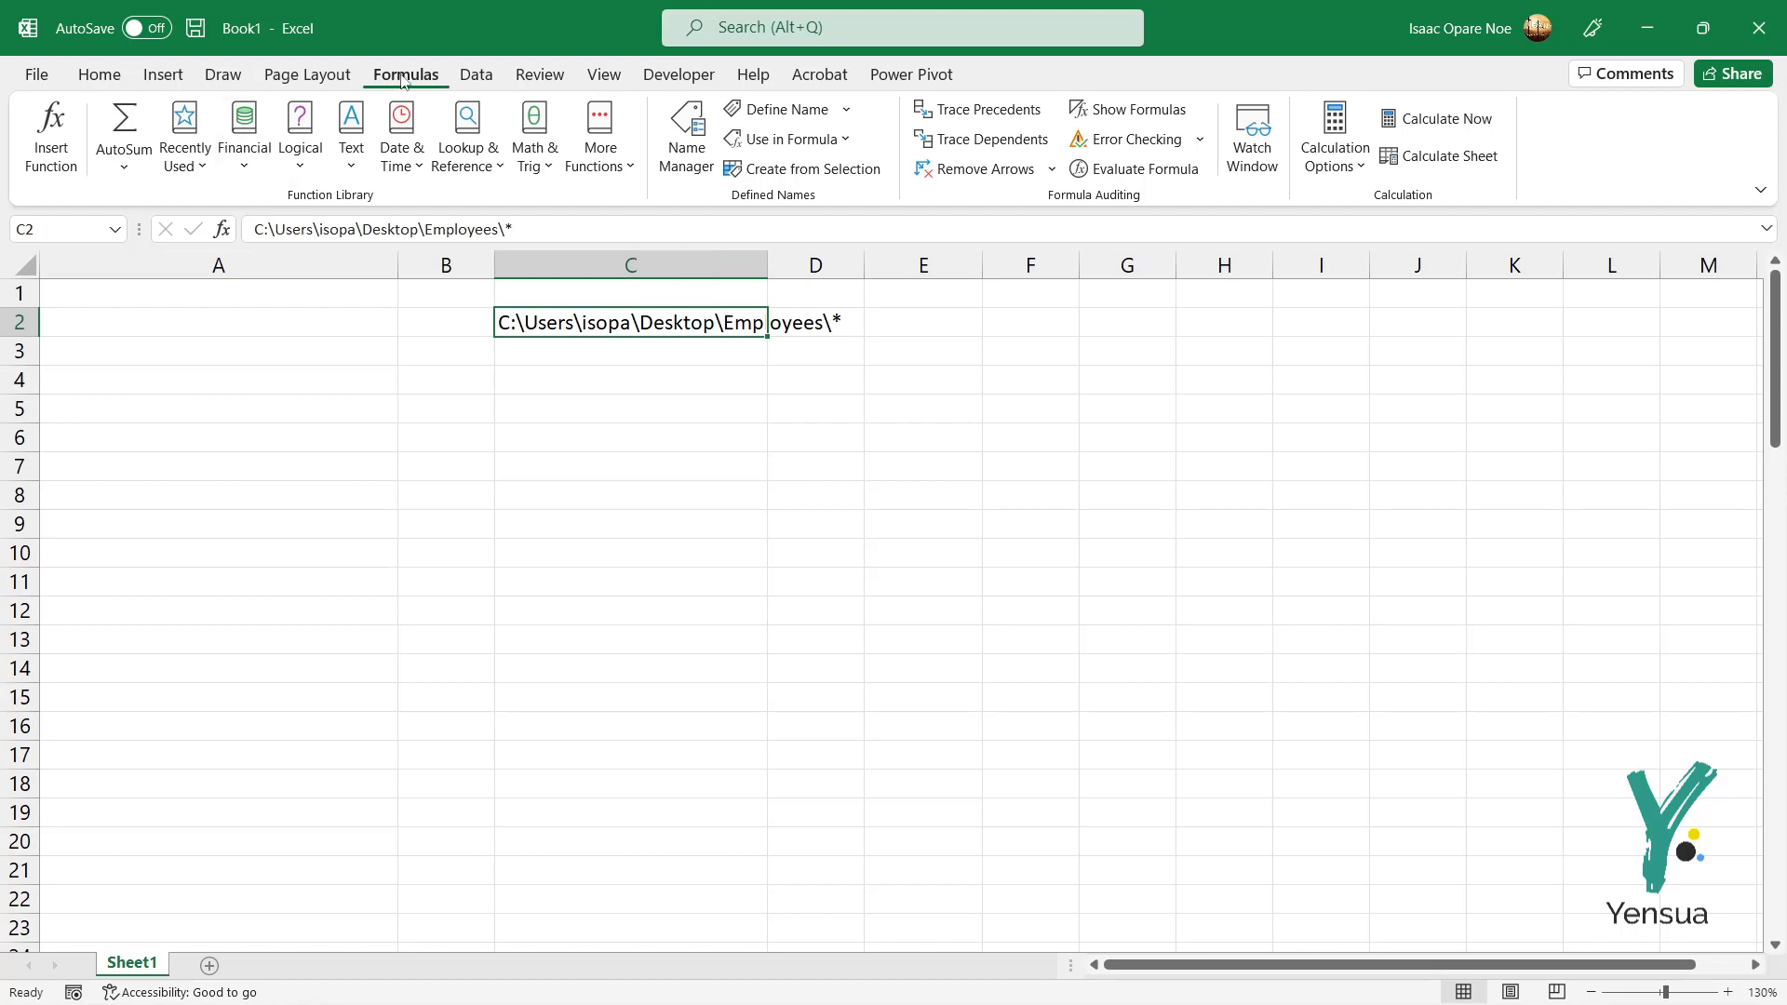
Step: Create the name SCHOOL and set its Refers to as =FILES(Sheet1!$C$2
left_click(784, 115)
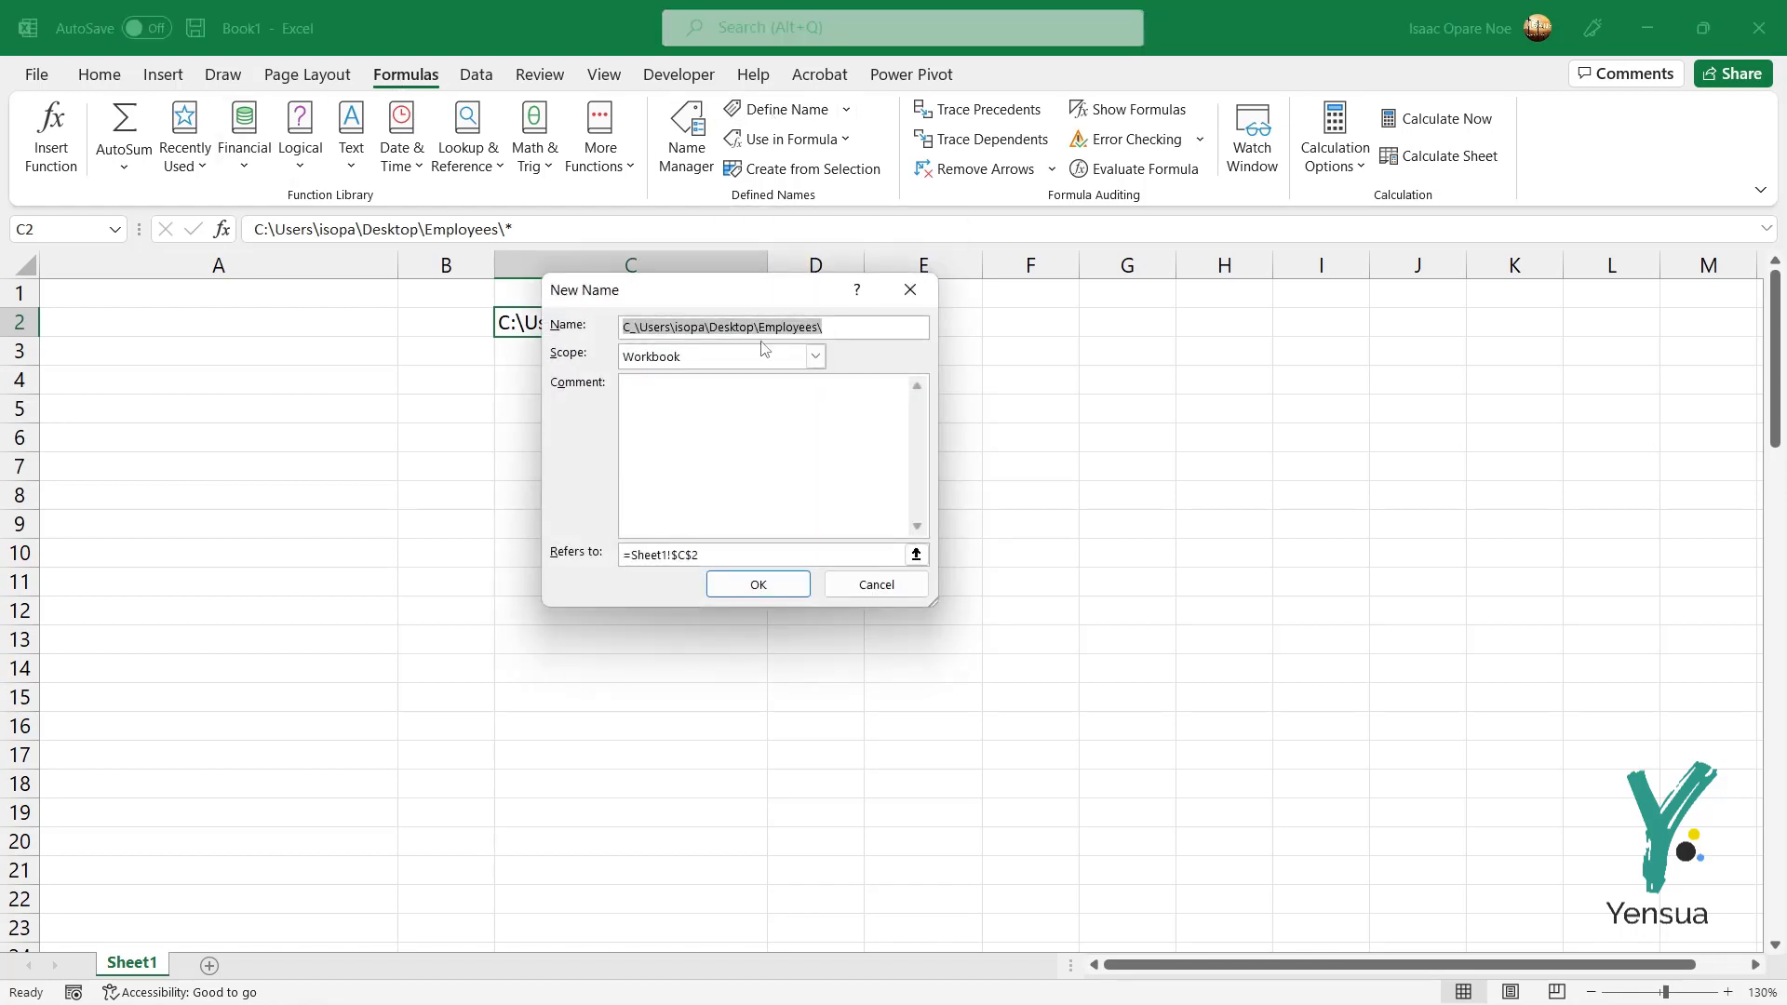
type("SCHOOL")
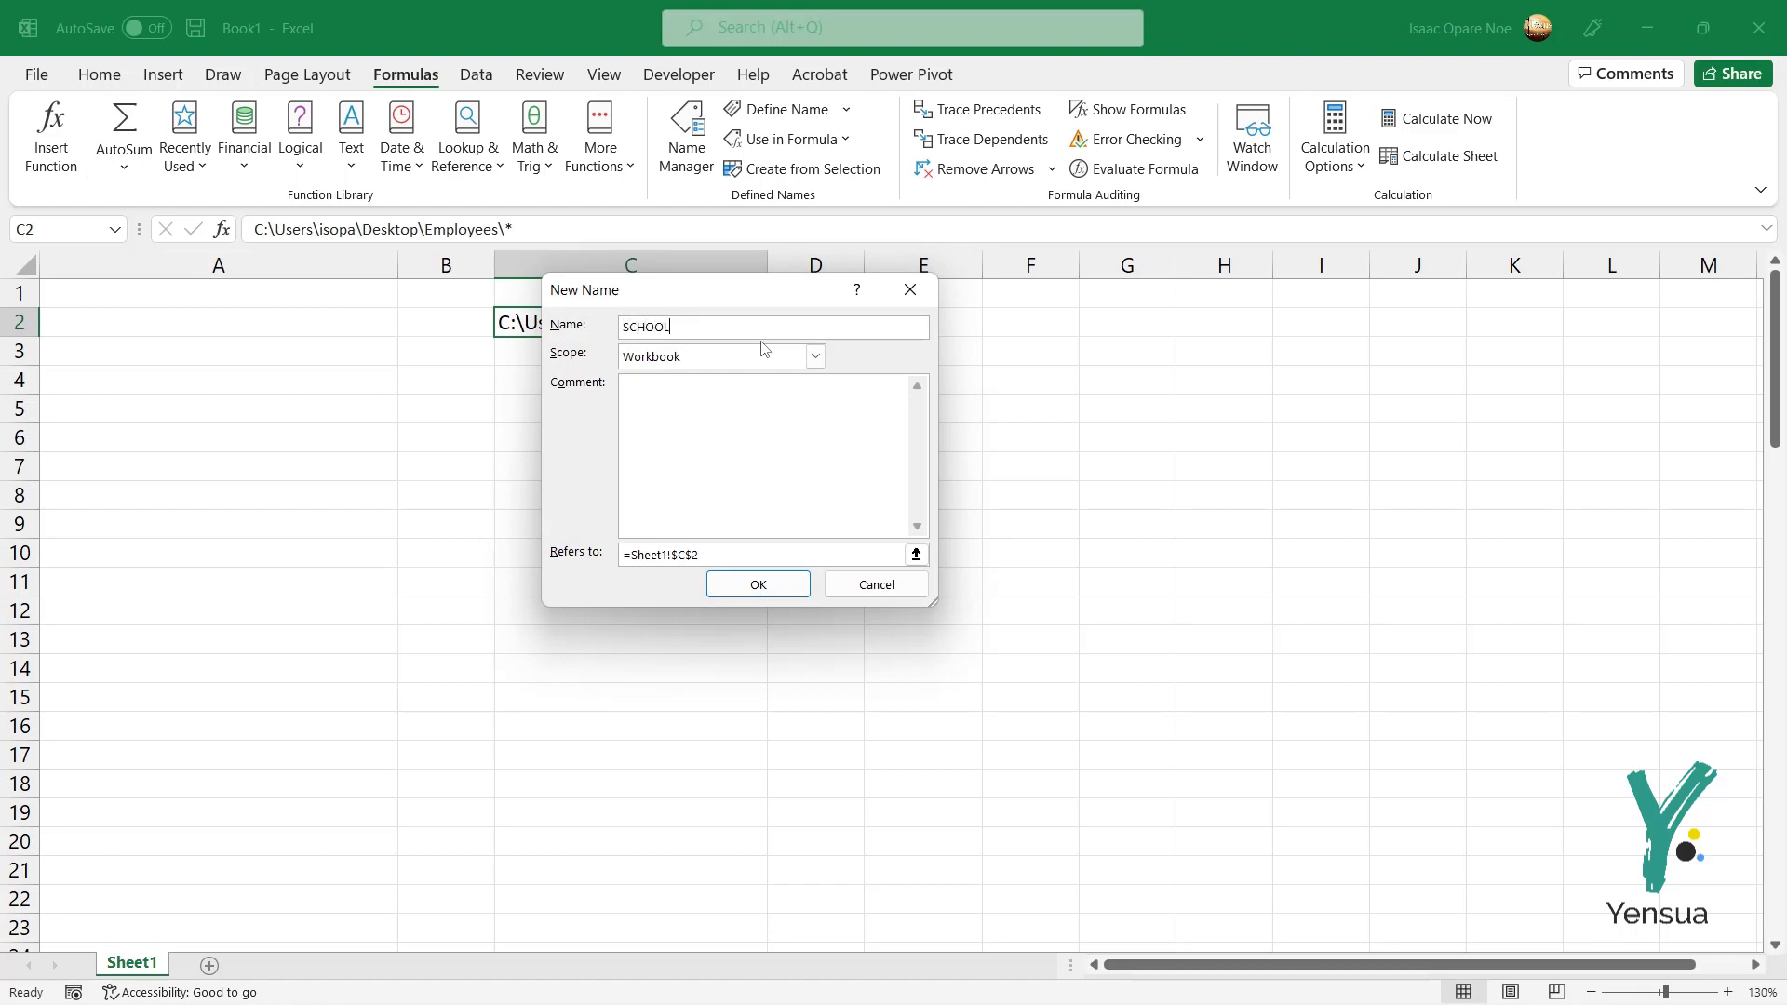
left_click_drag(652, 299, 990, 301)
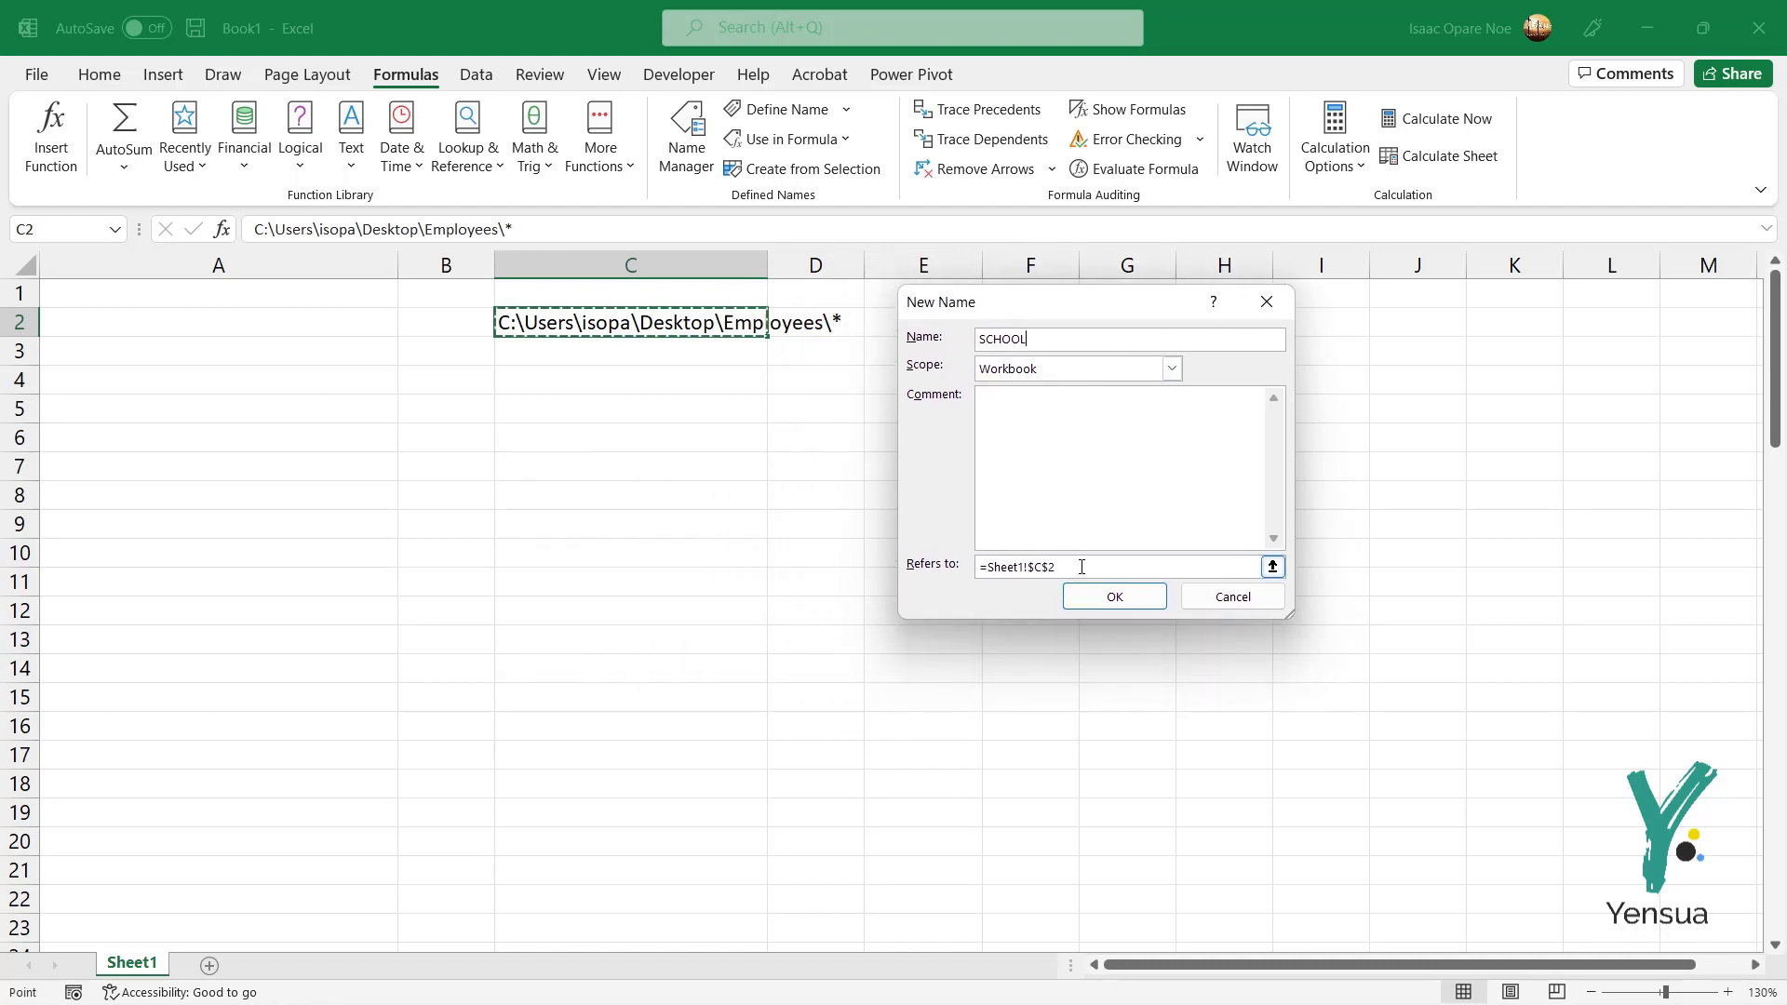
left_click(1024, 567)
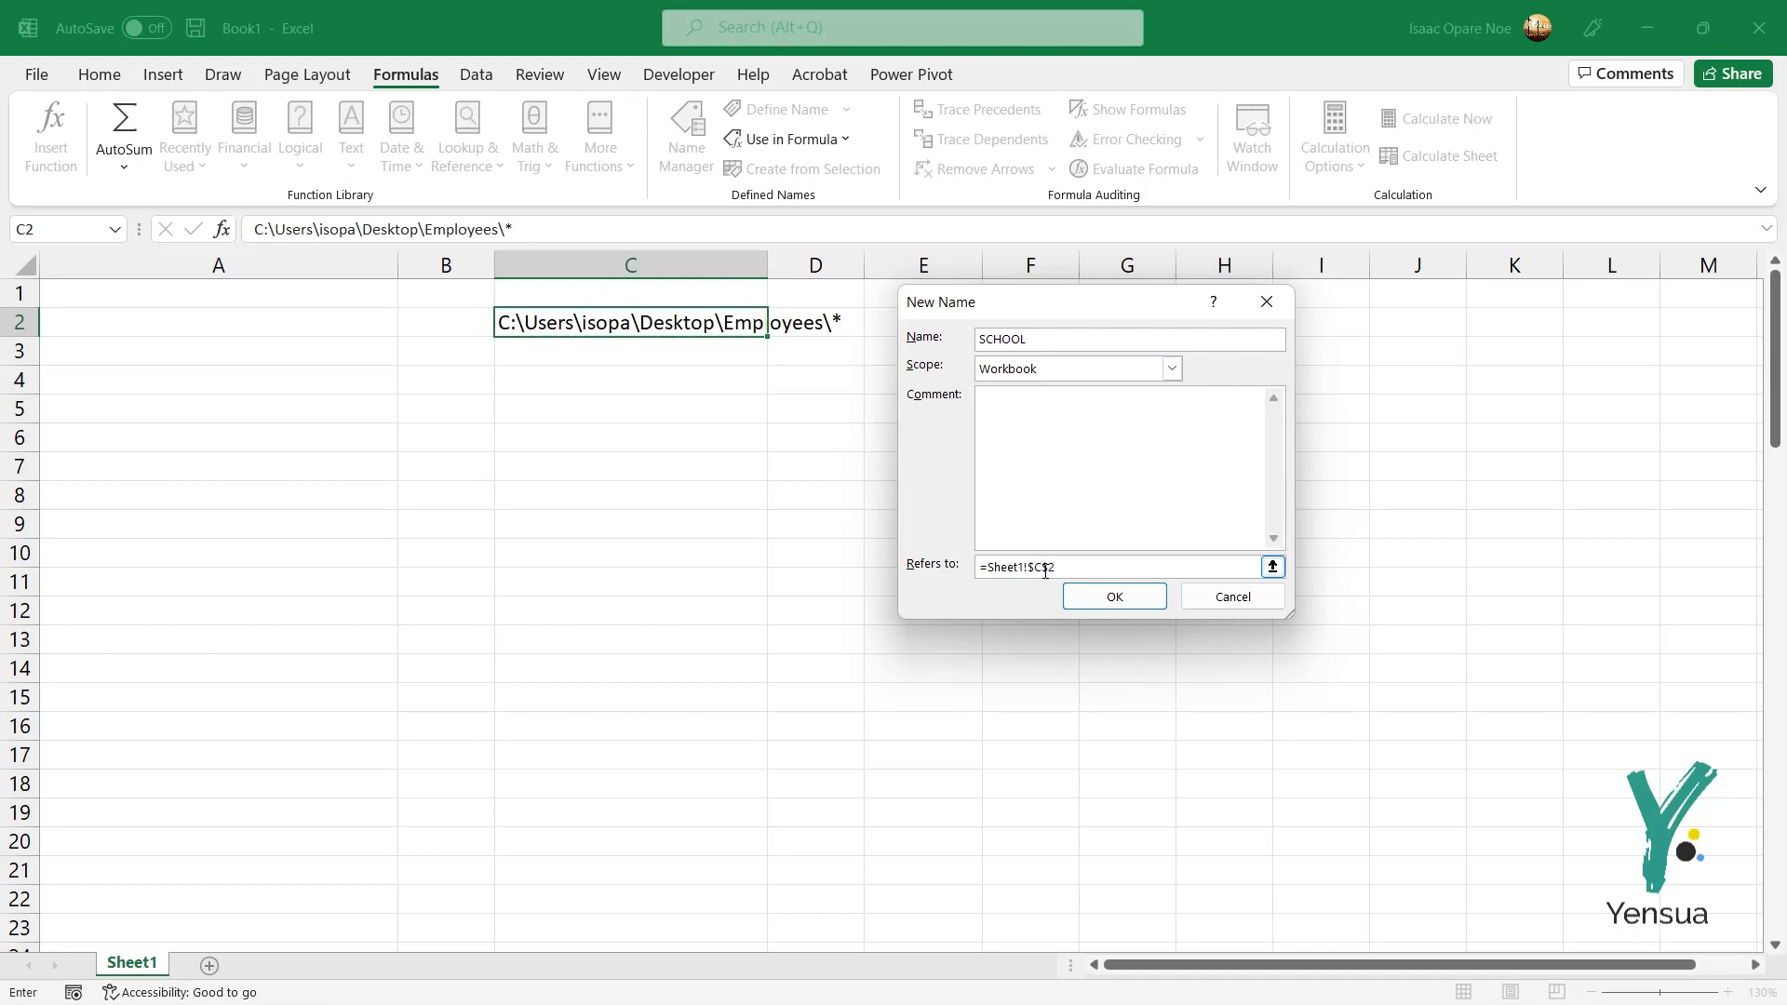
left_click_drag(1067, 570, 980, 564)
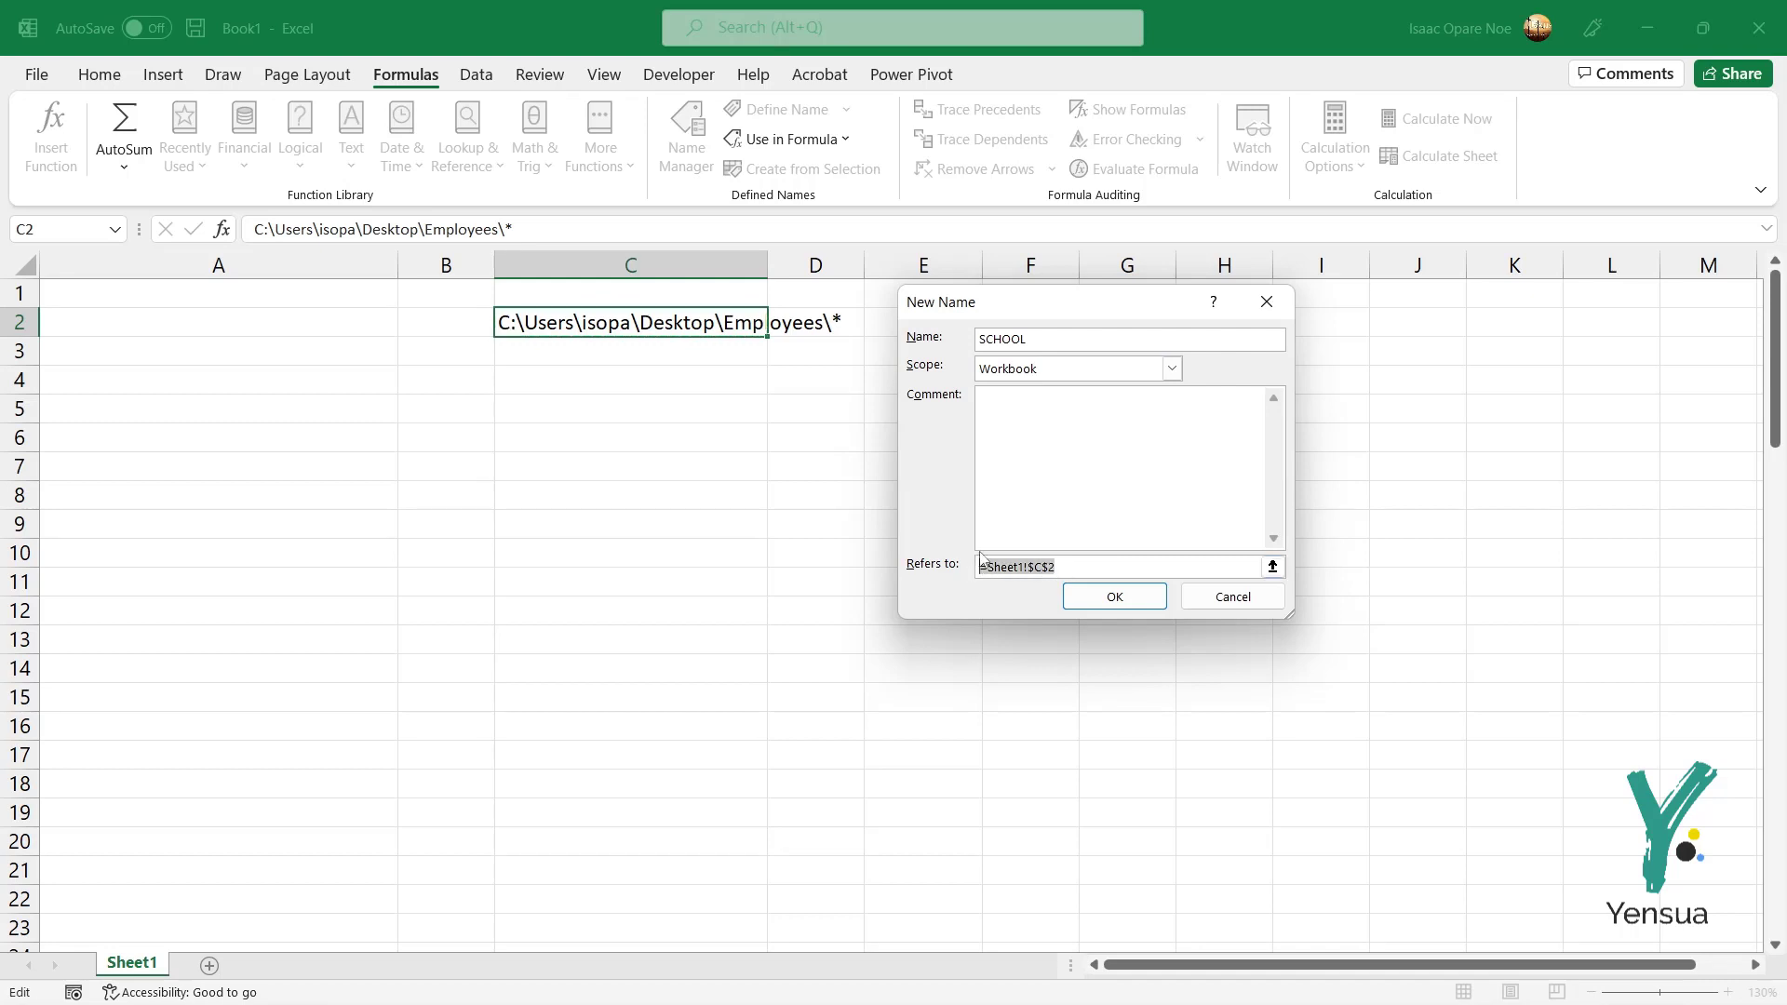
key("BackSpace")
left_click(547, 324)
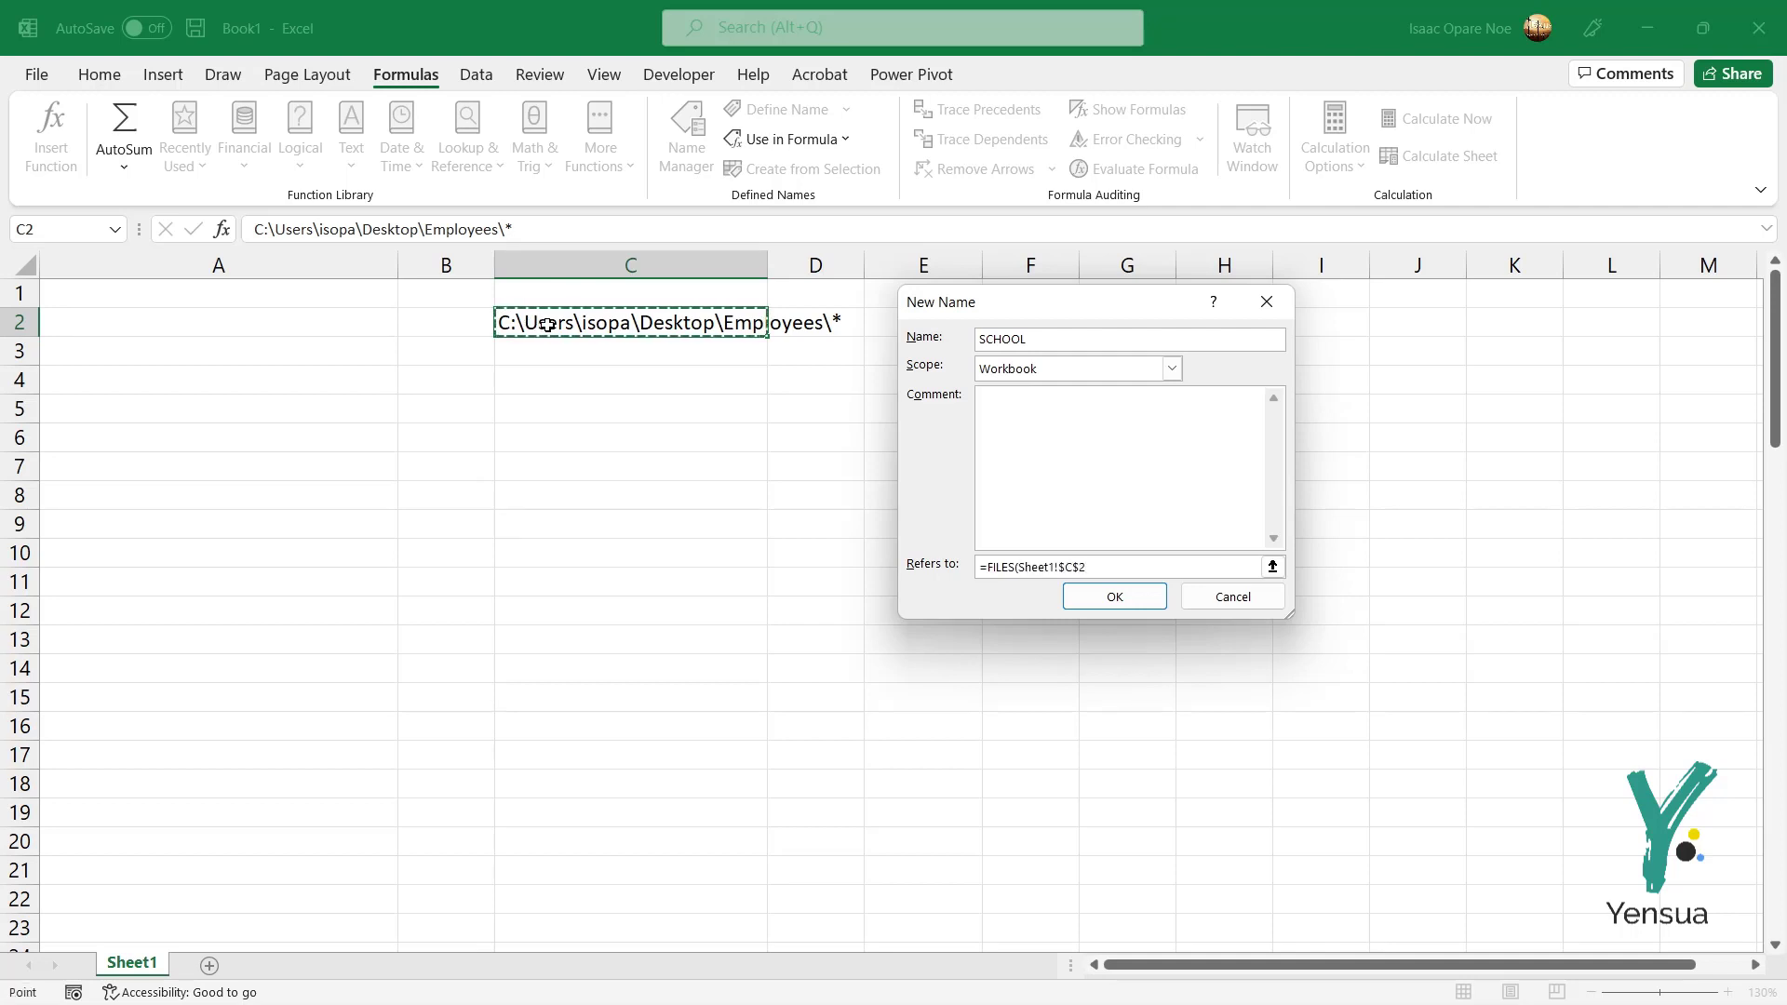
Step: Finish and confirm the SCHOOL name, then autofit column C to the folder path
type(")")
left_click(1090, 603)
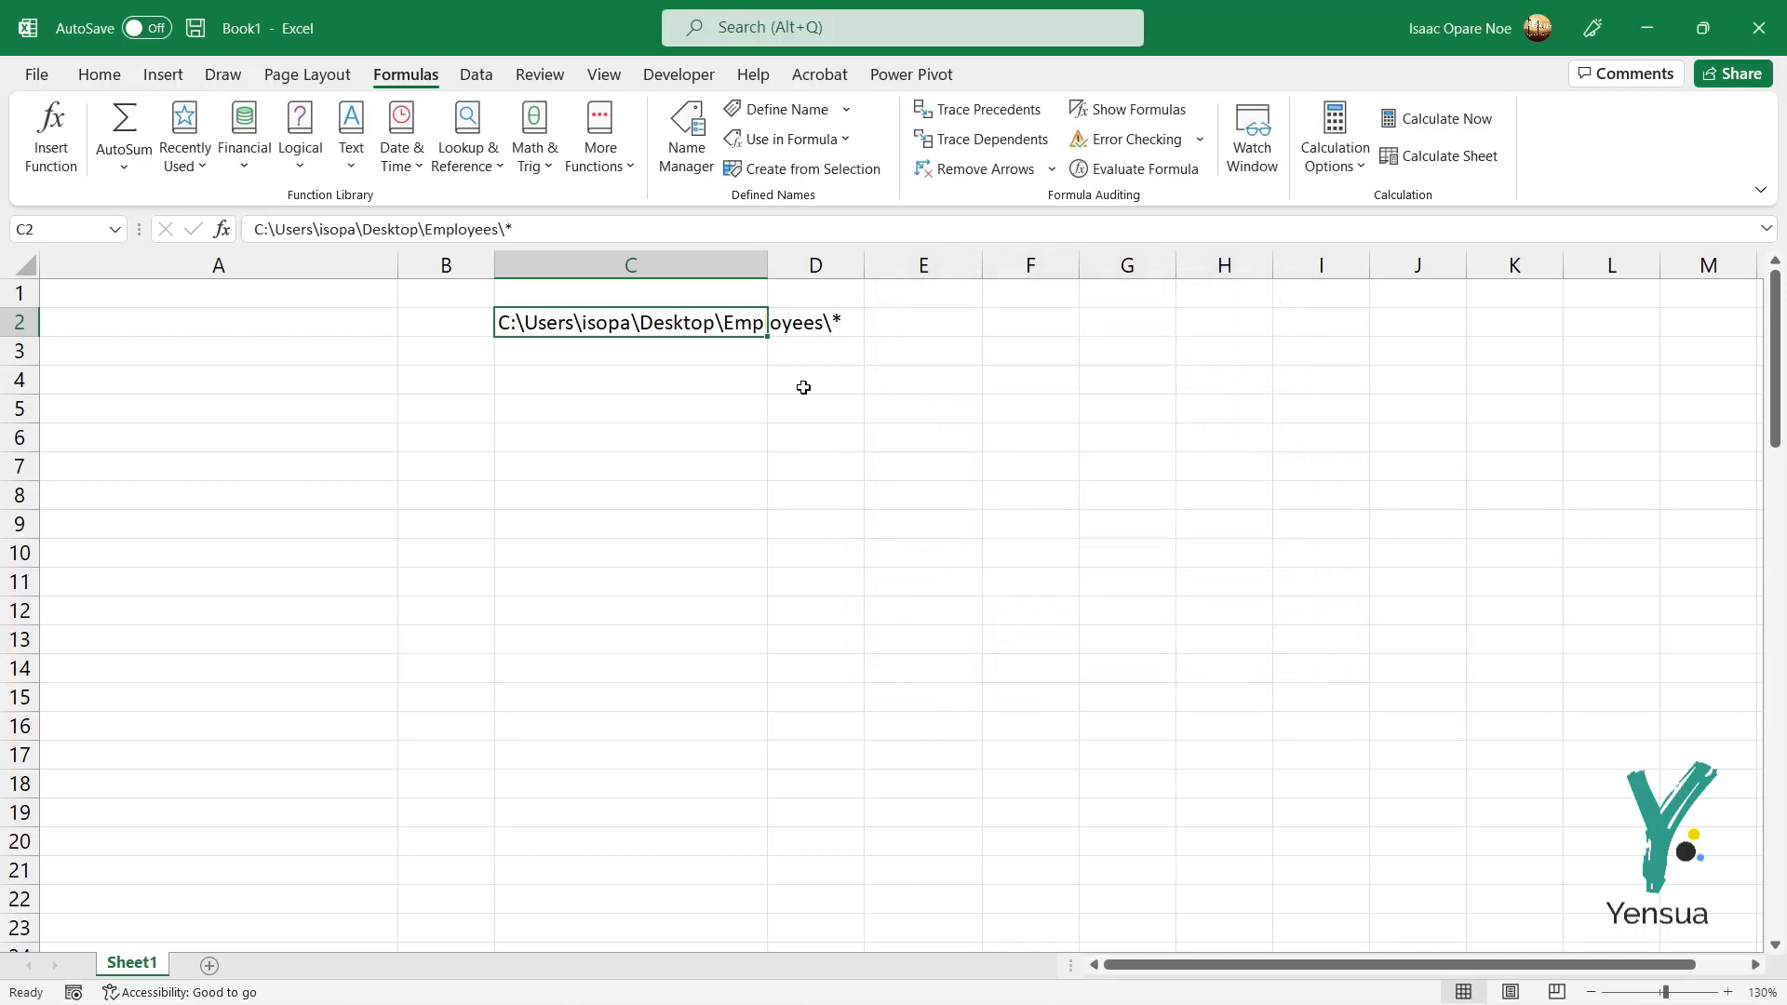
left_click_drag(773, 268, 772, 267)
double_click(771, 268)
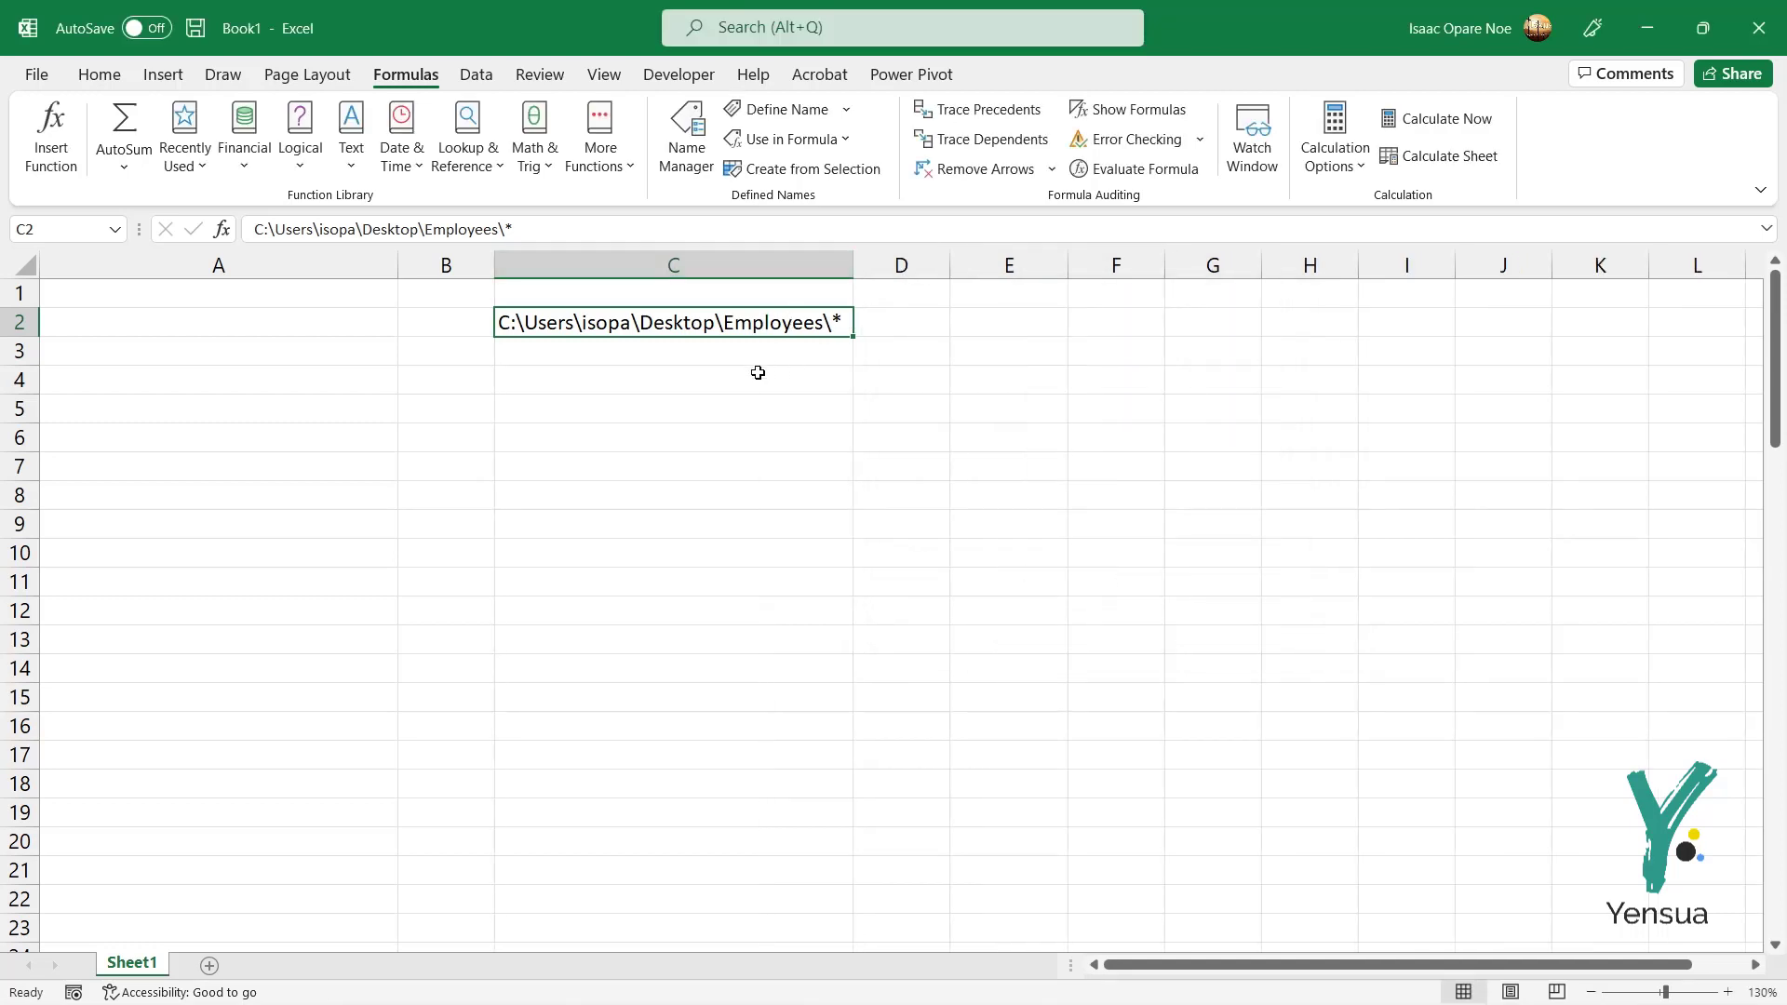
Step: Enter =INDEX(SCHOOL,1) in D2 and autofit column D to the first file name
left_click(930, 323)
left_click(984, 328)
left_click(933, 321)
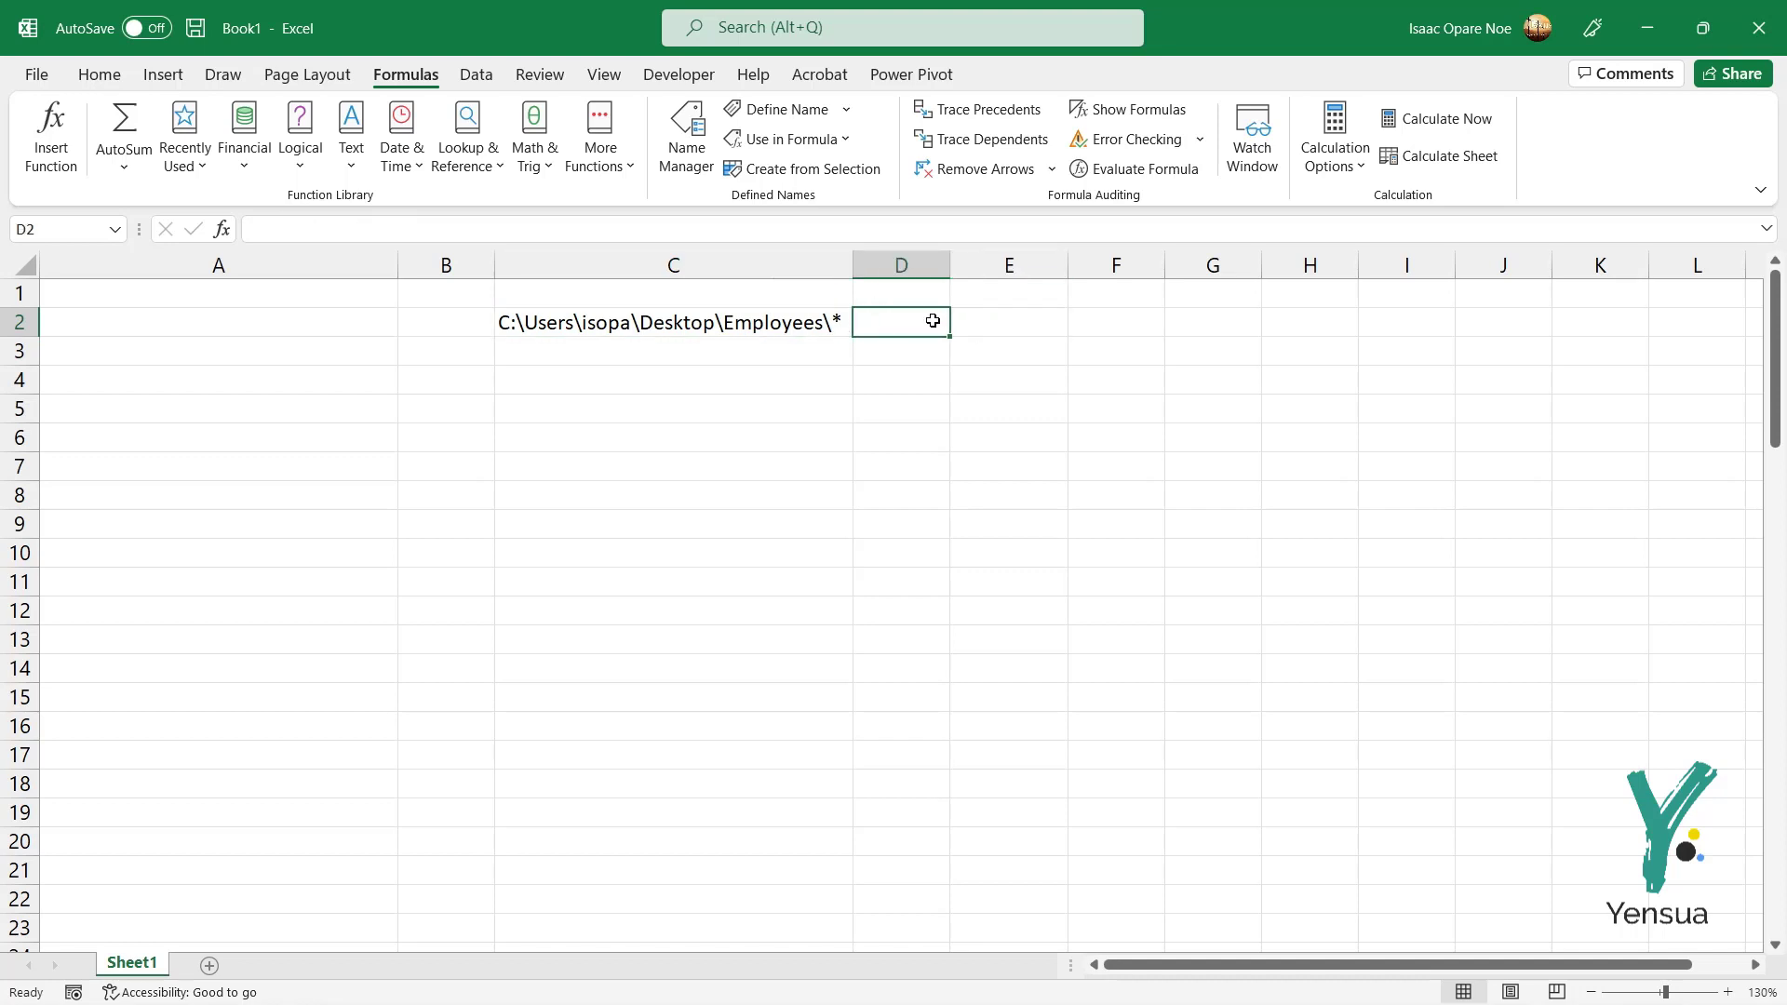
type("=")
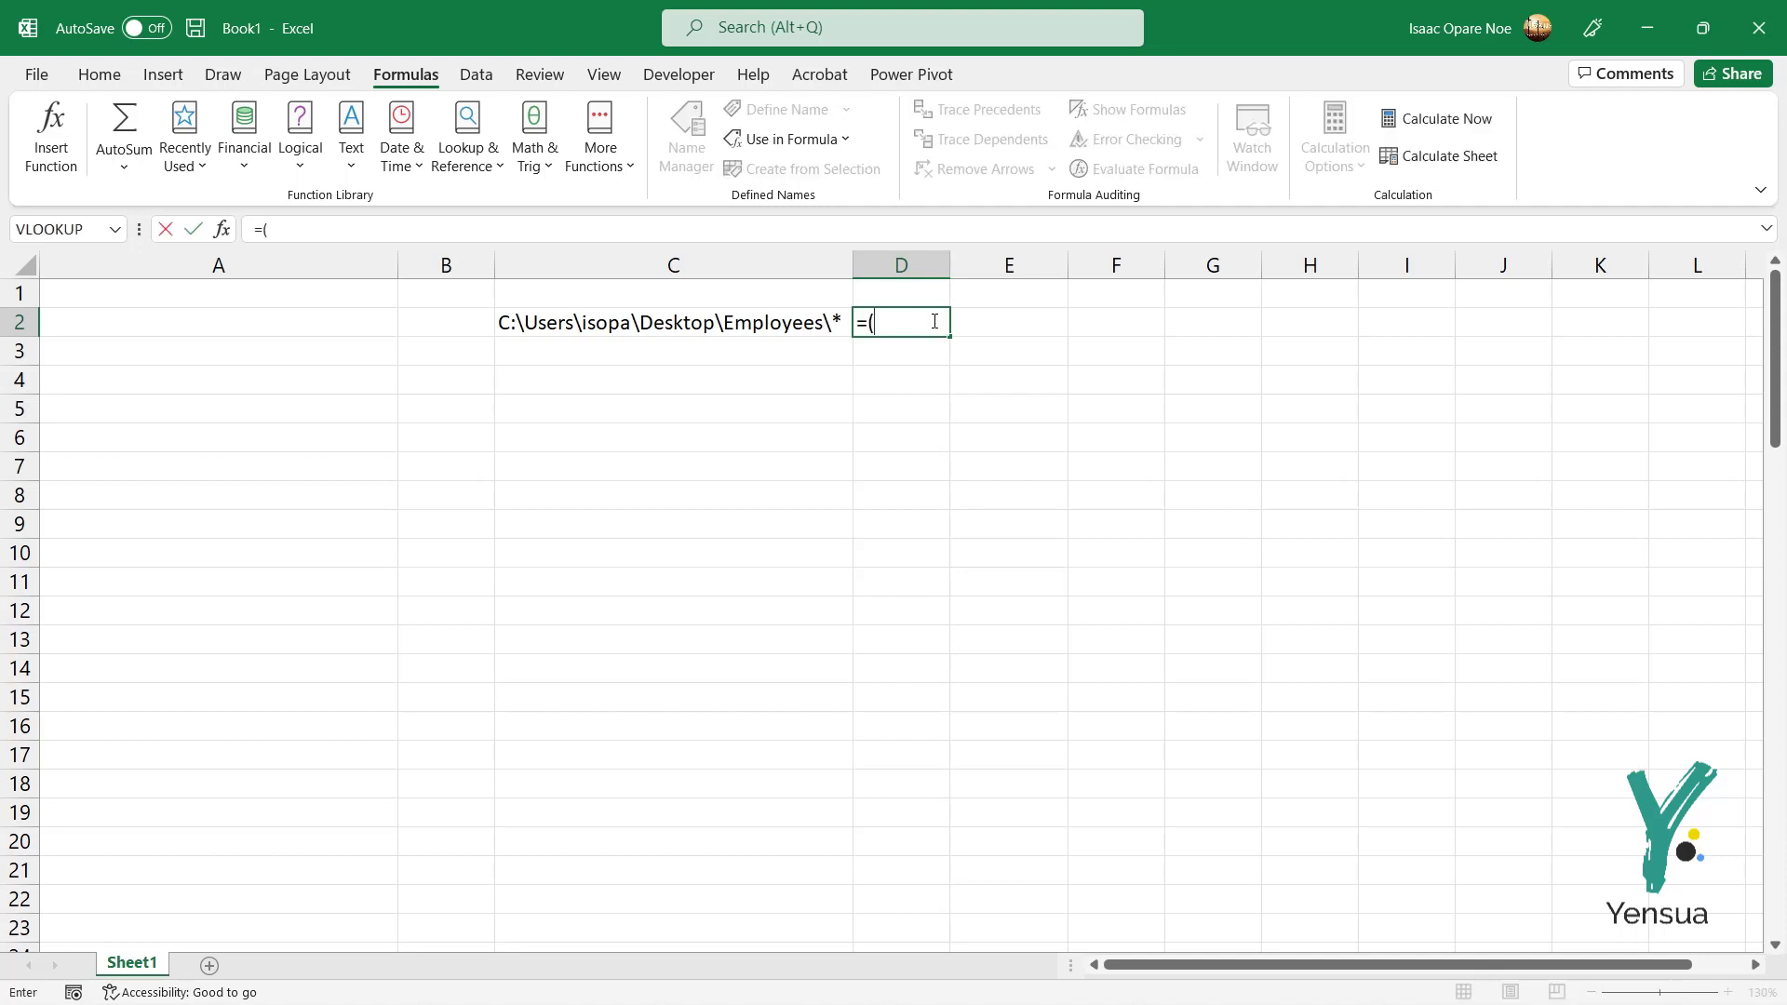
type("INDE")
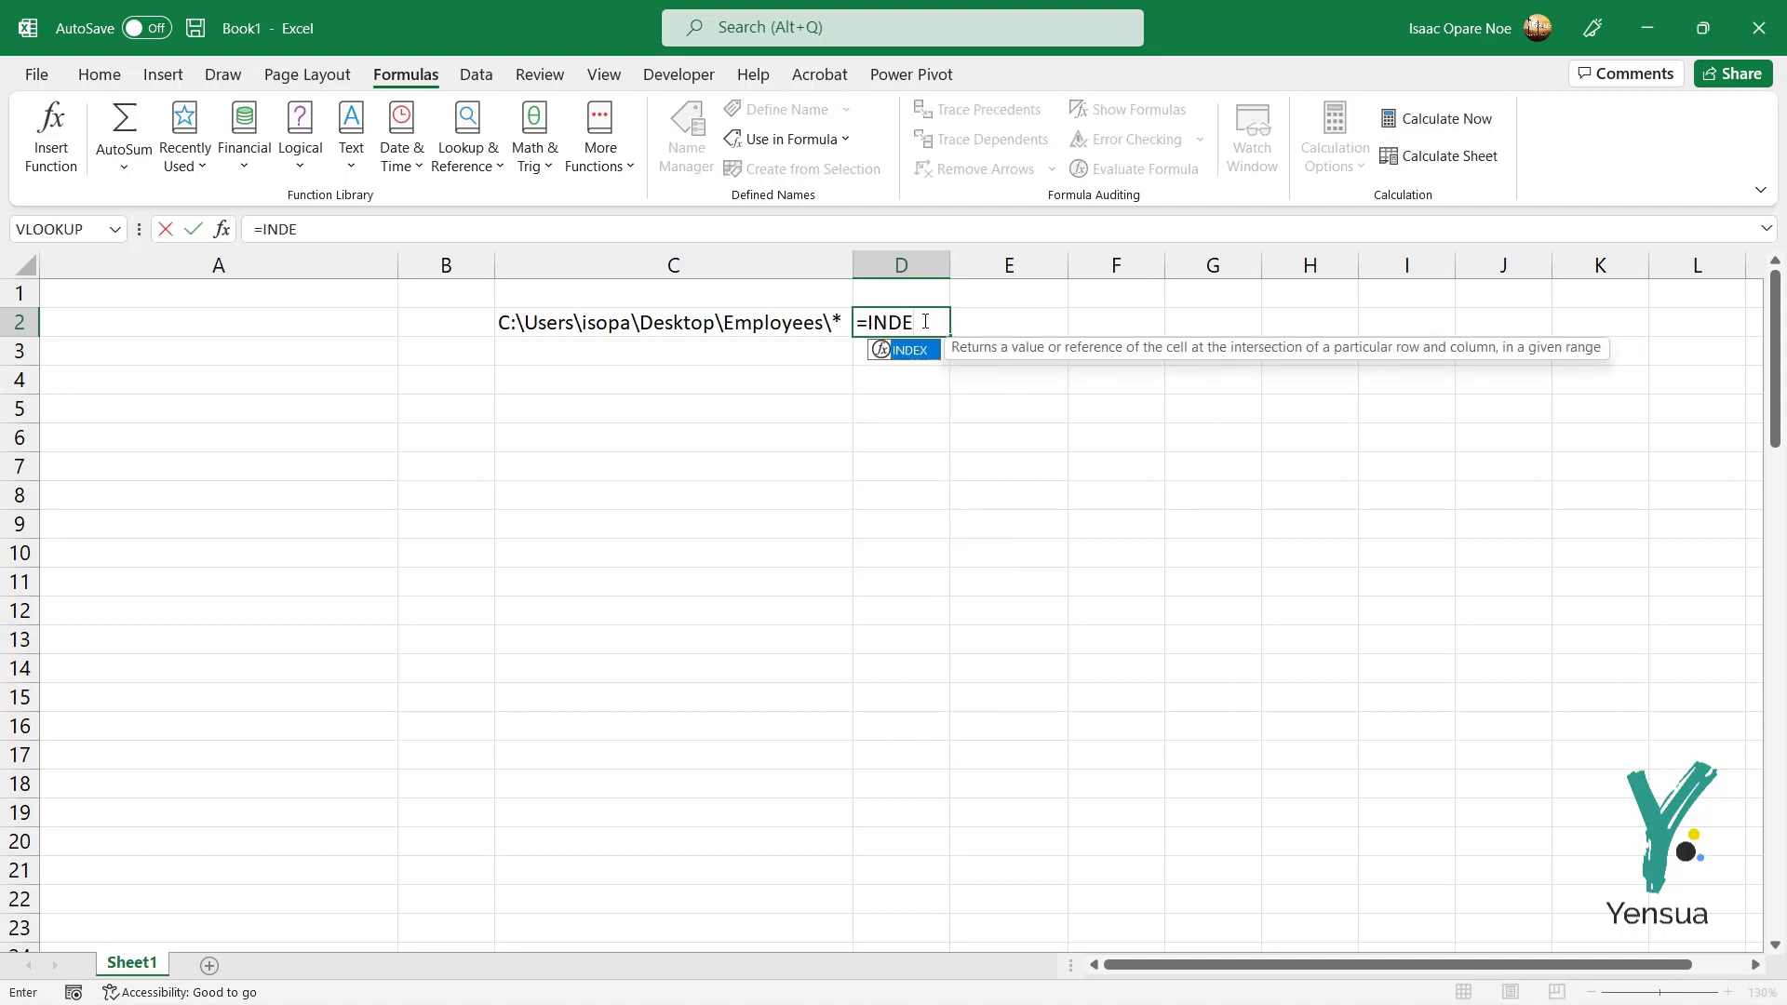
double_click(905, 351)
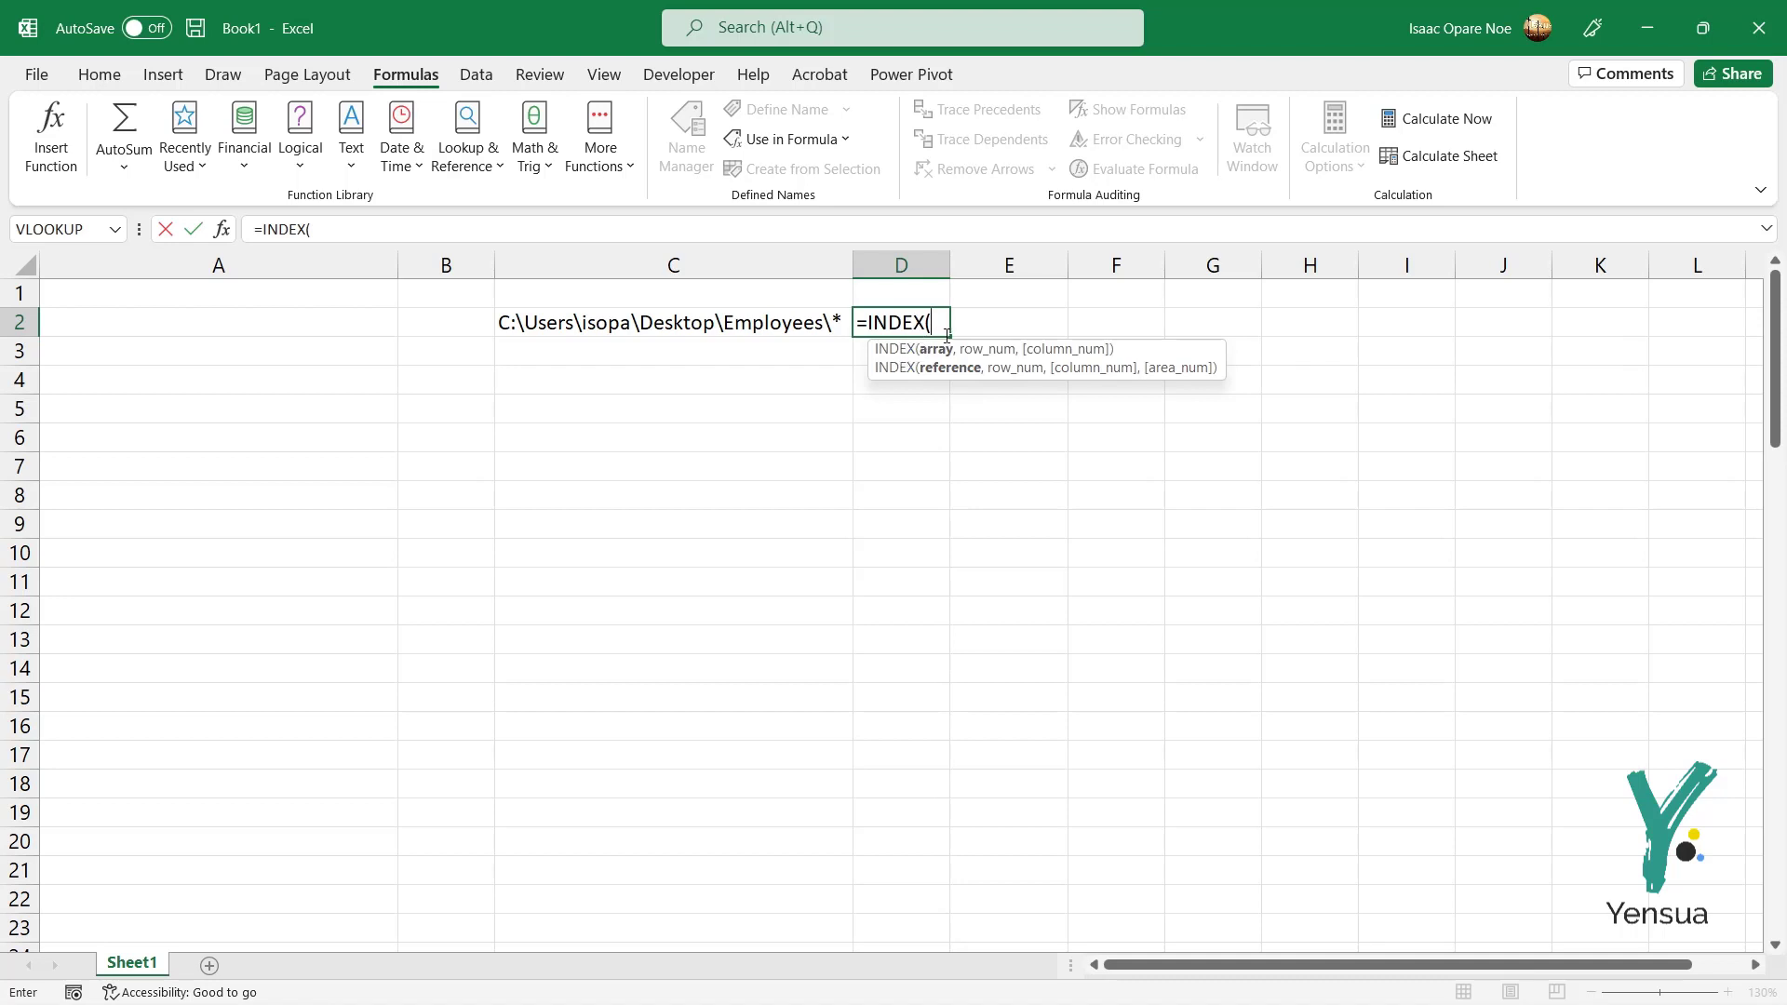
type("SCH")
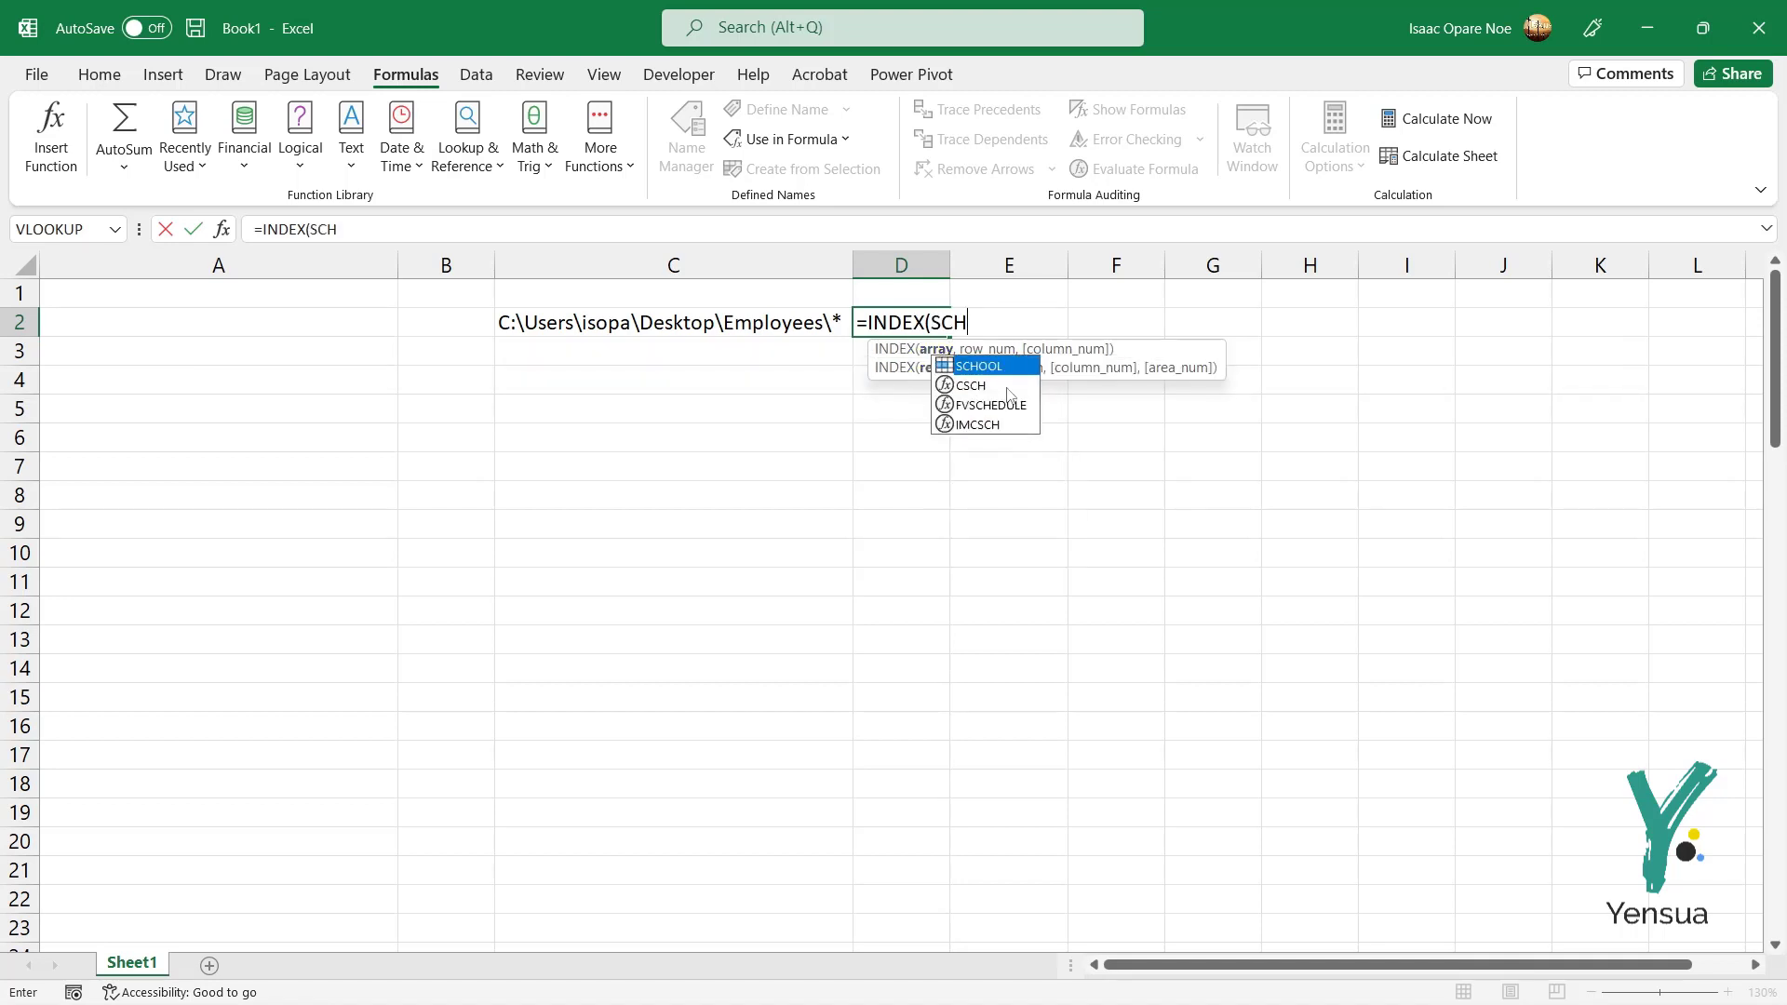
double_click(986, 366)
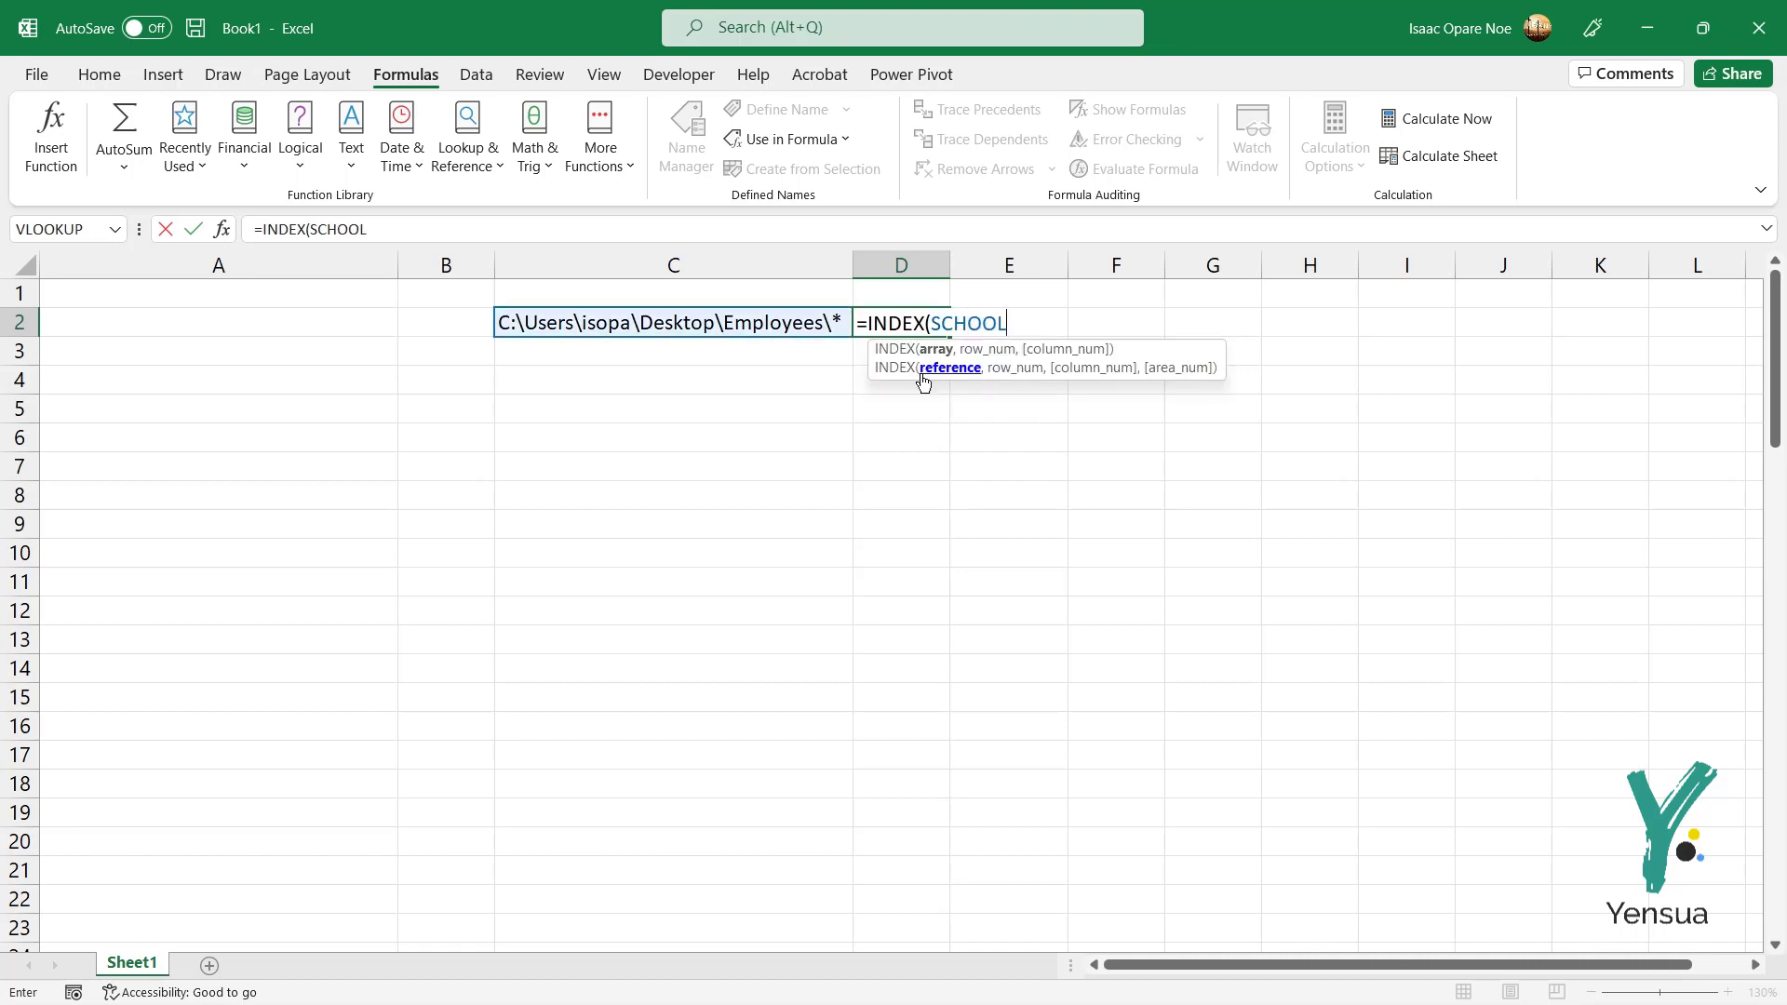
type(",")
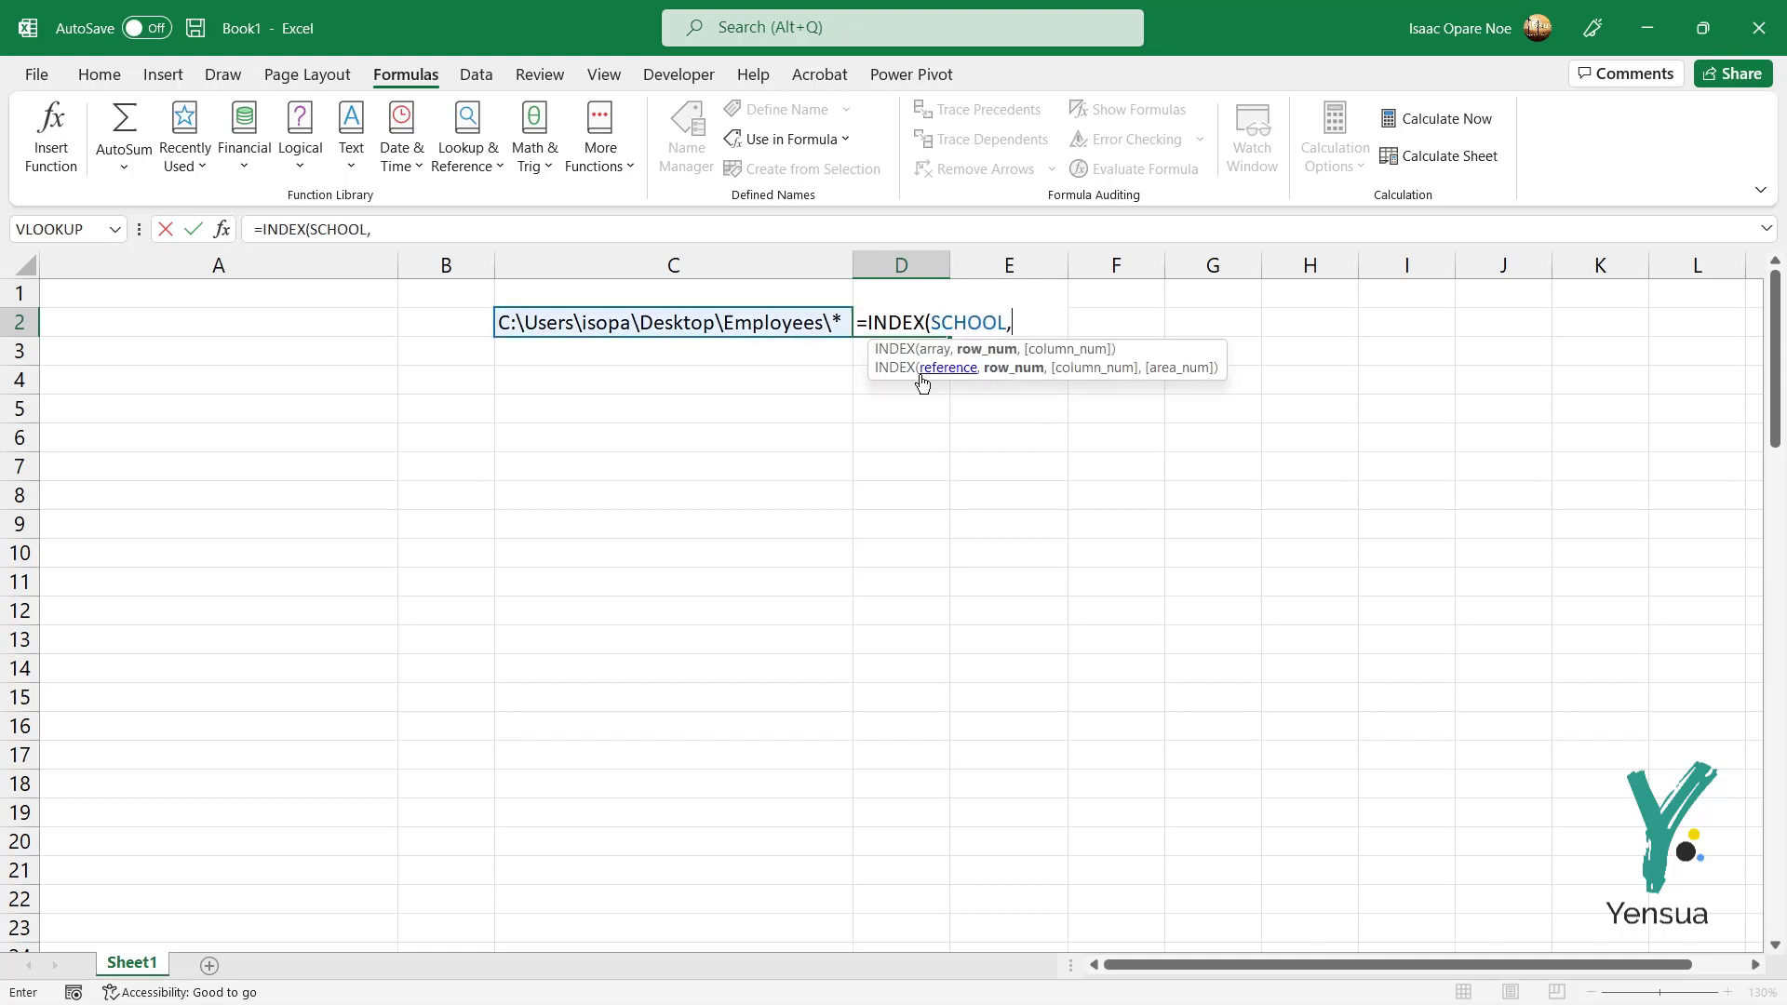
type("1)")
key("Return")
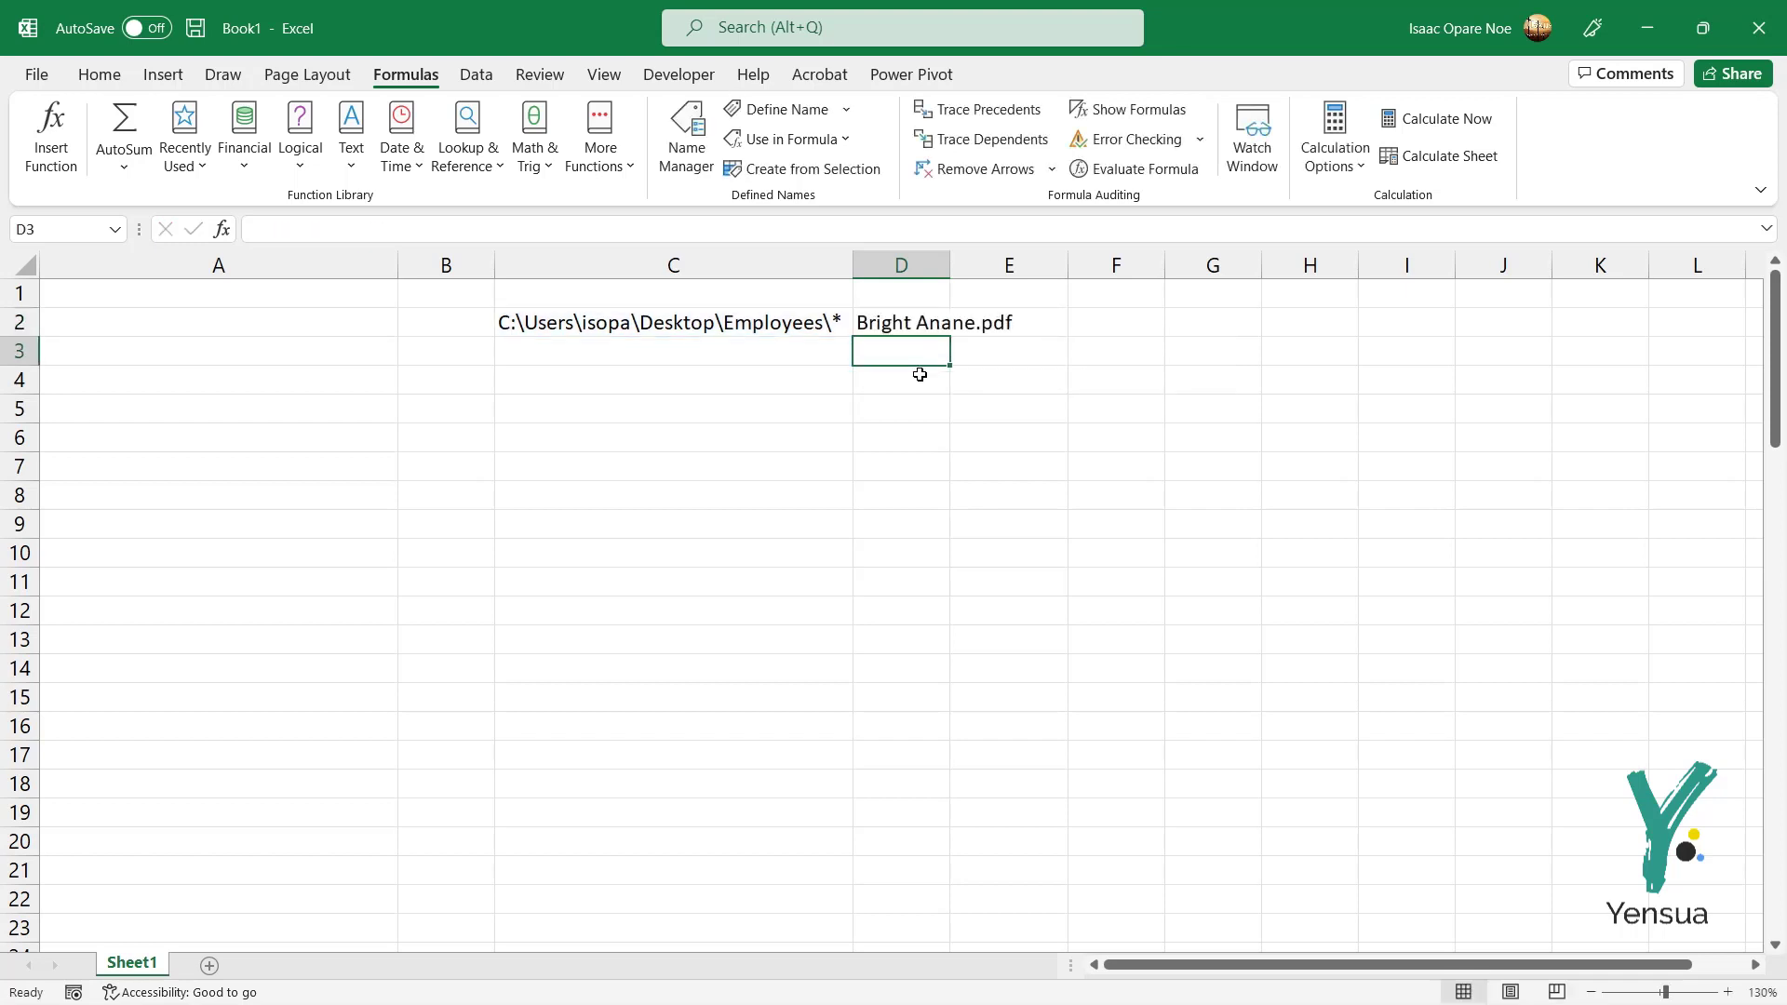
double_click(949, 267)
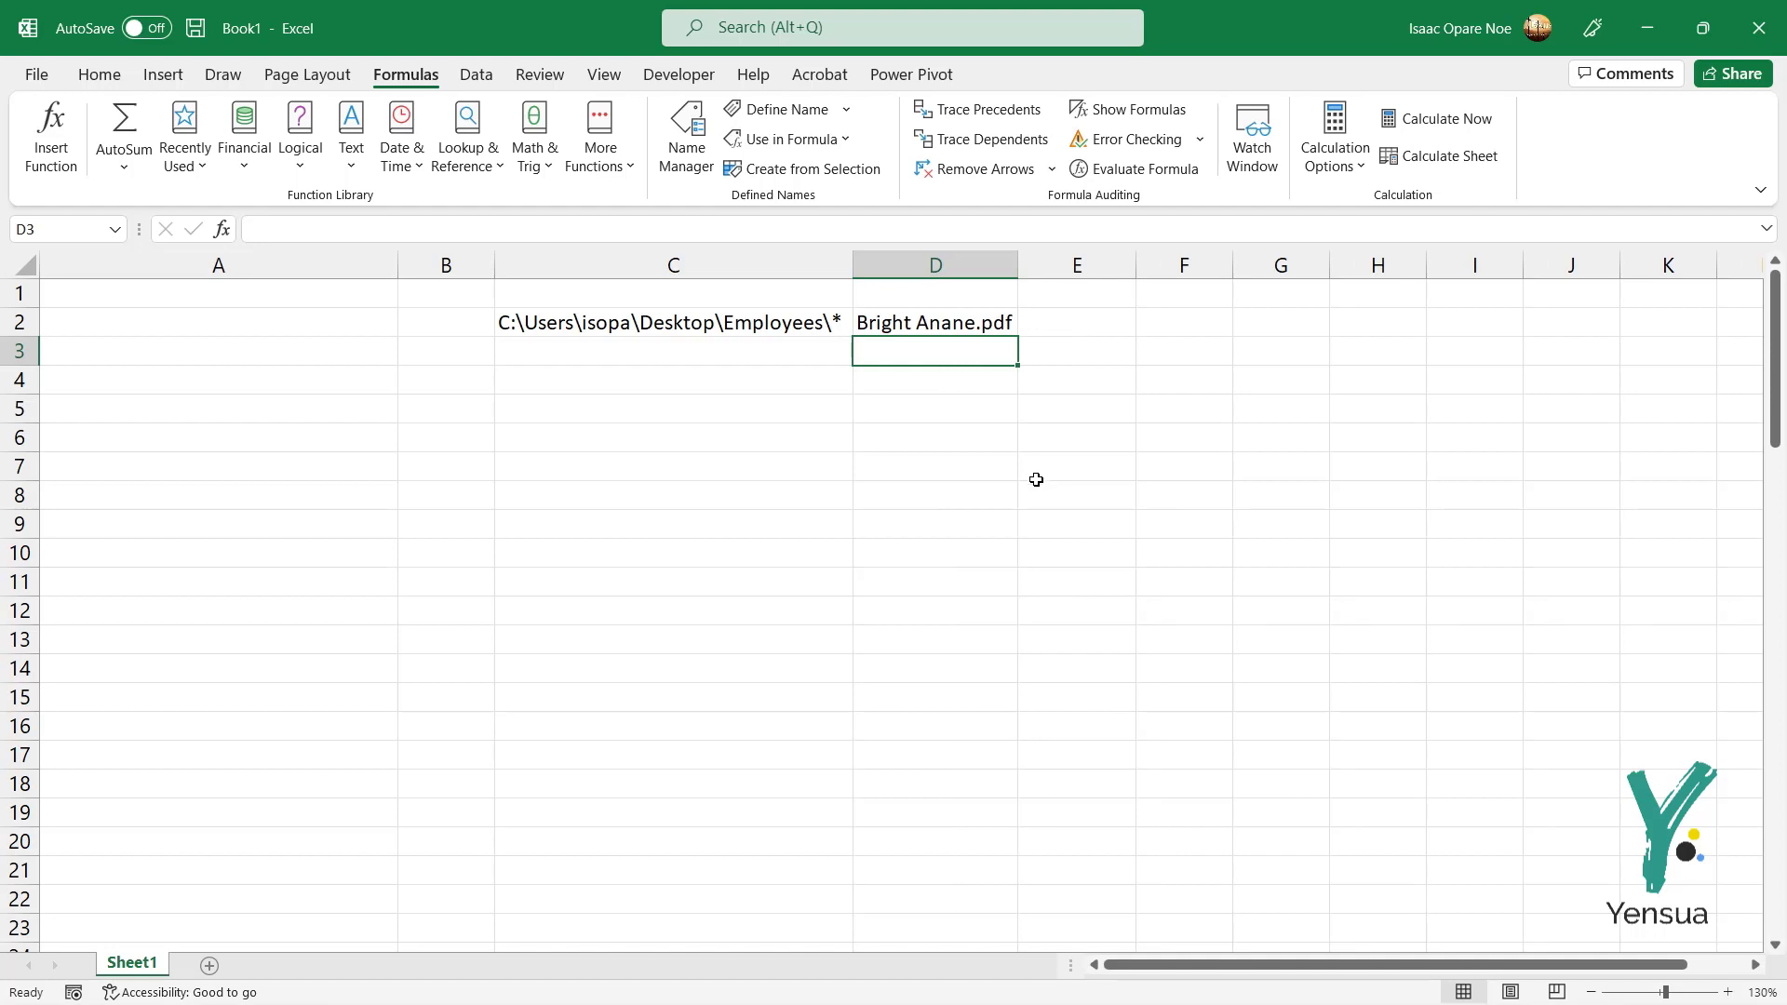
left_click(997, 327)
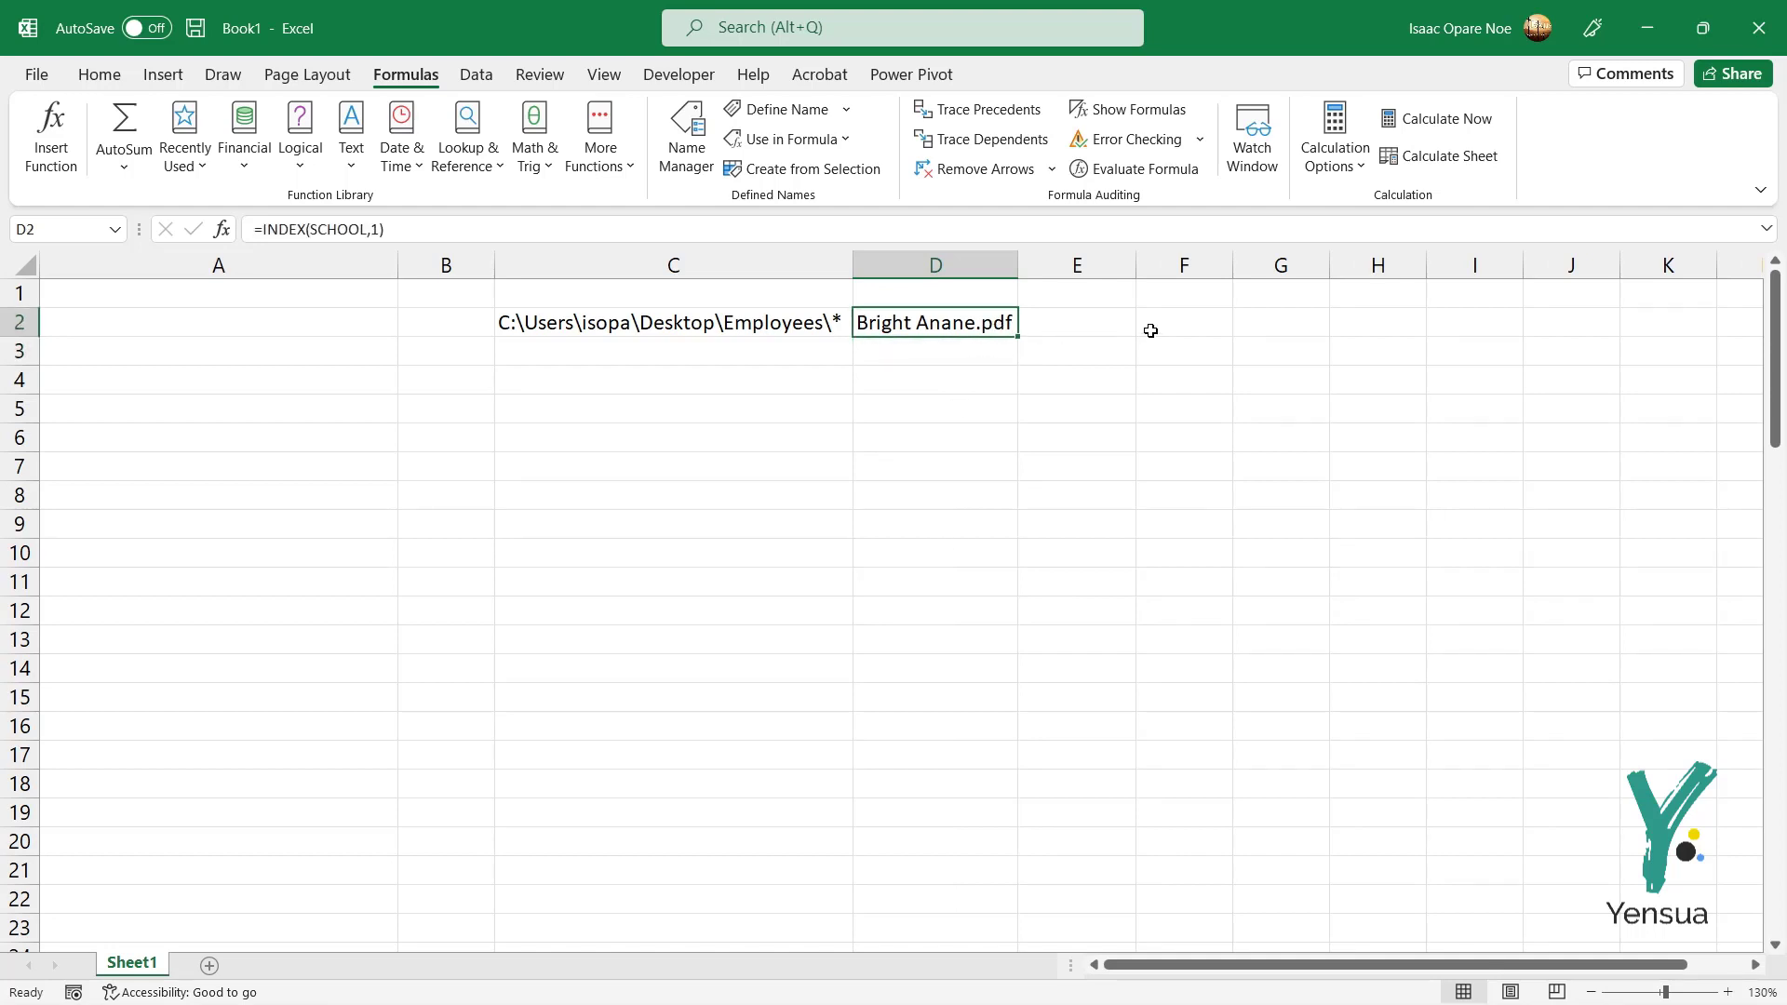
Step: Enter 1 in F2 to start a counter
left_click(1185, 321)
type("1")
key("Return")
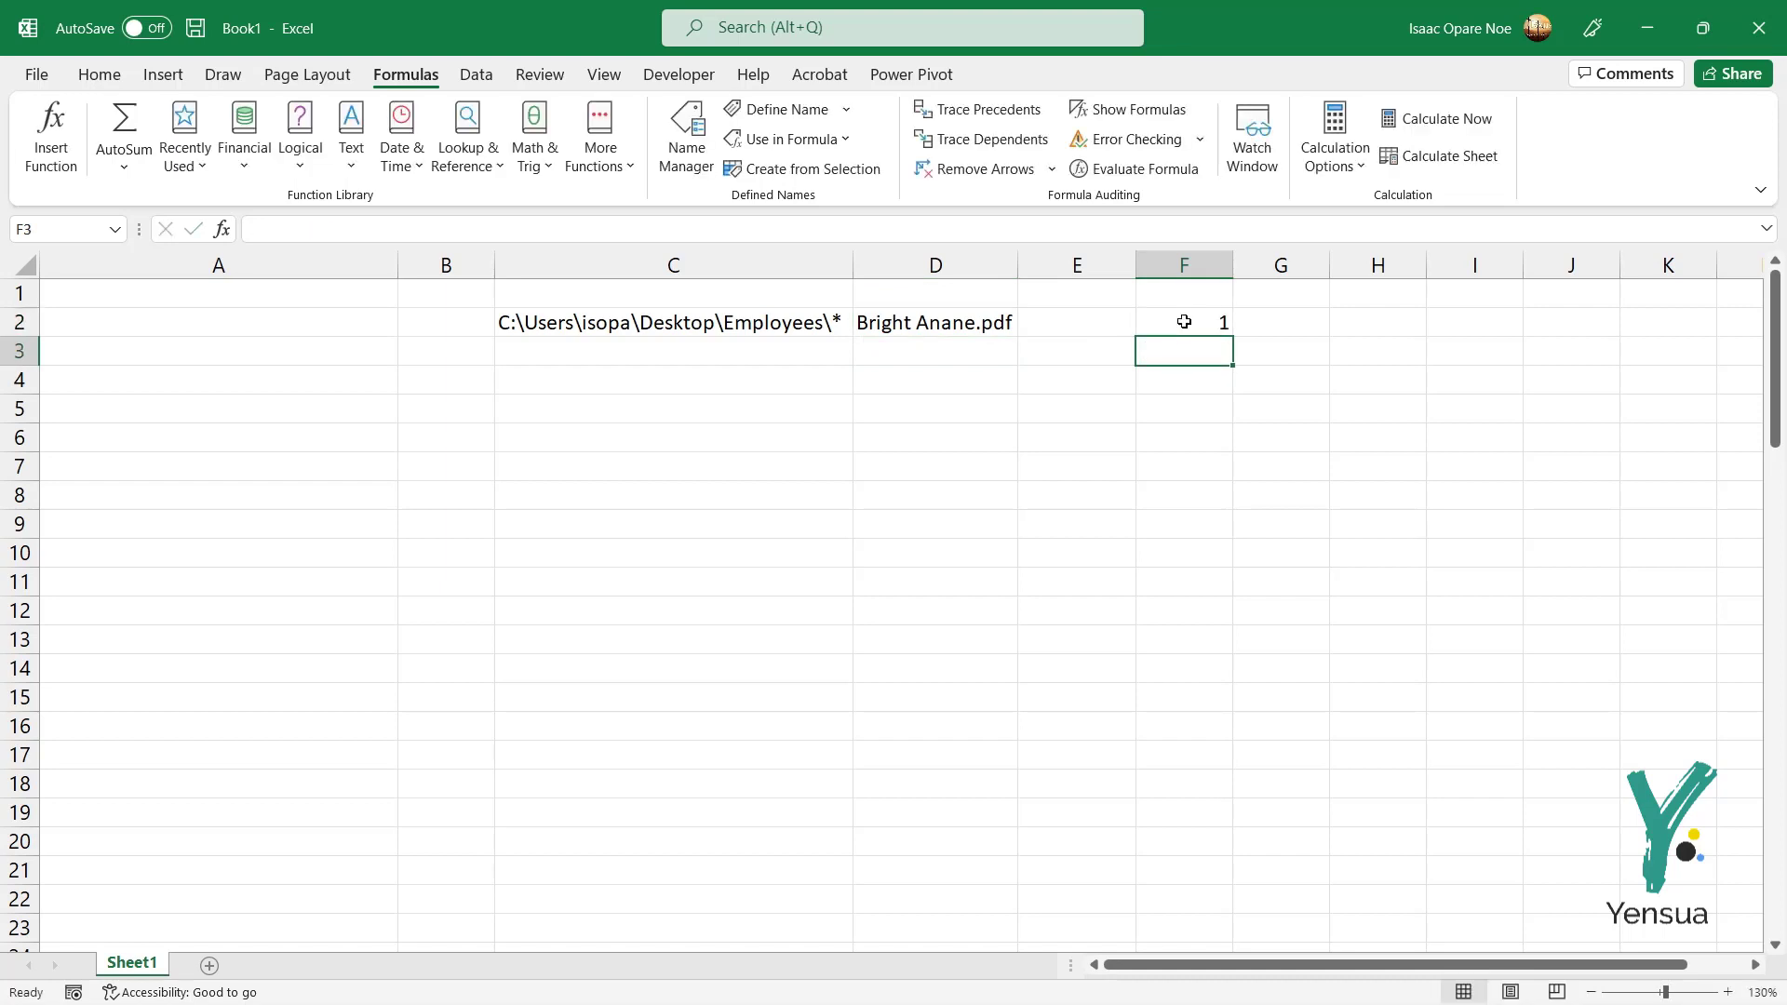
Step: Fill F2 down to F30 as a series counting 1 through 29
left_click(1198, 320)
left_click_drag(1235, 341, 1233, 900)
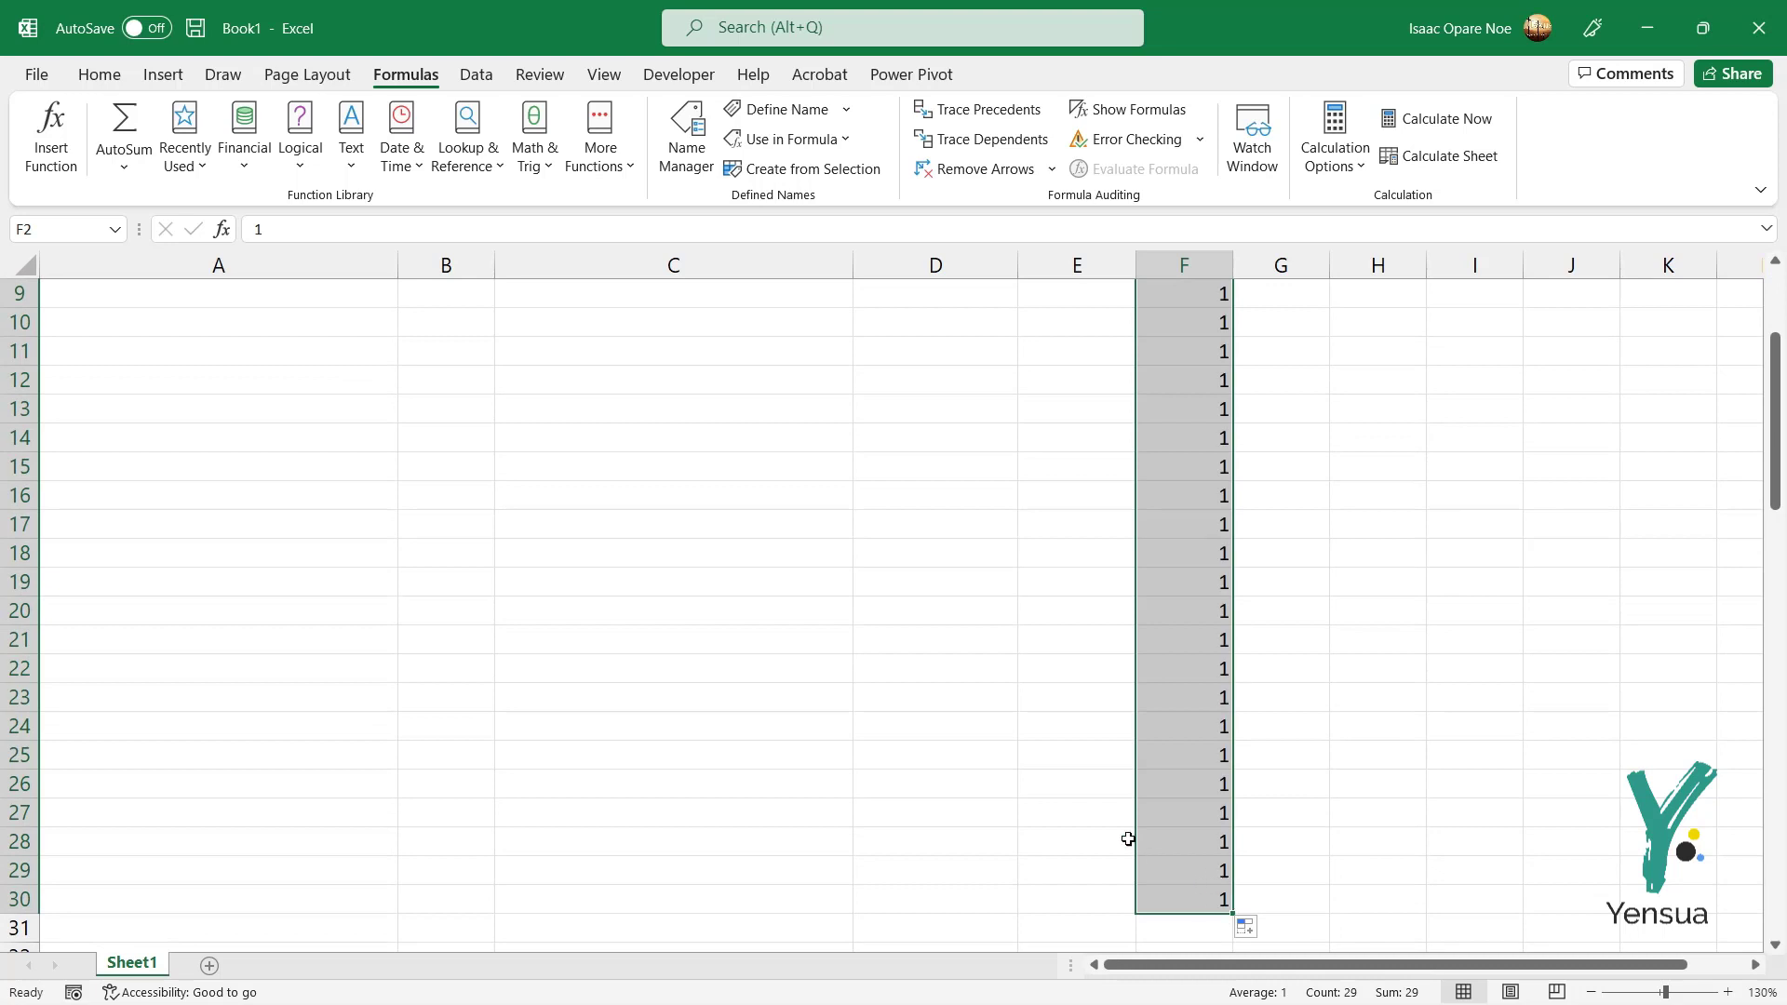
scroll(1201, 798, "down", 2)
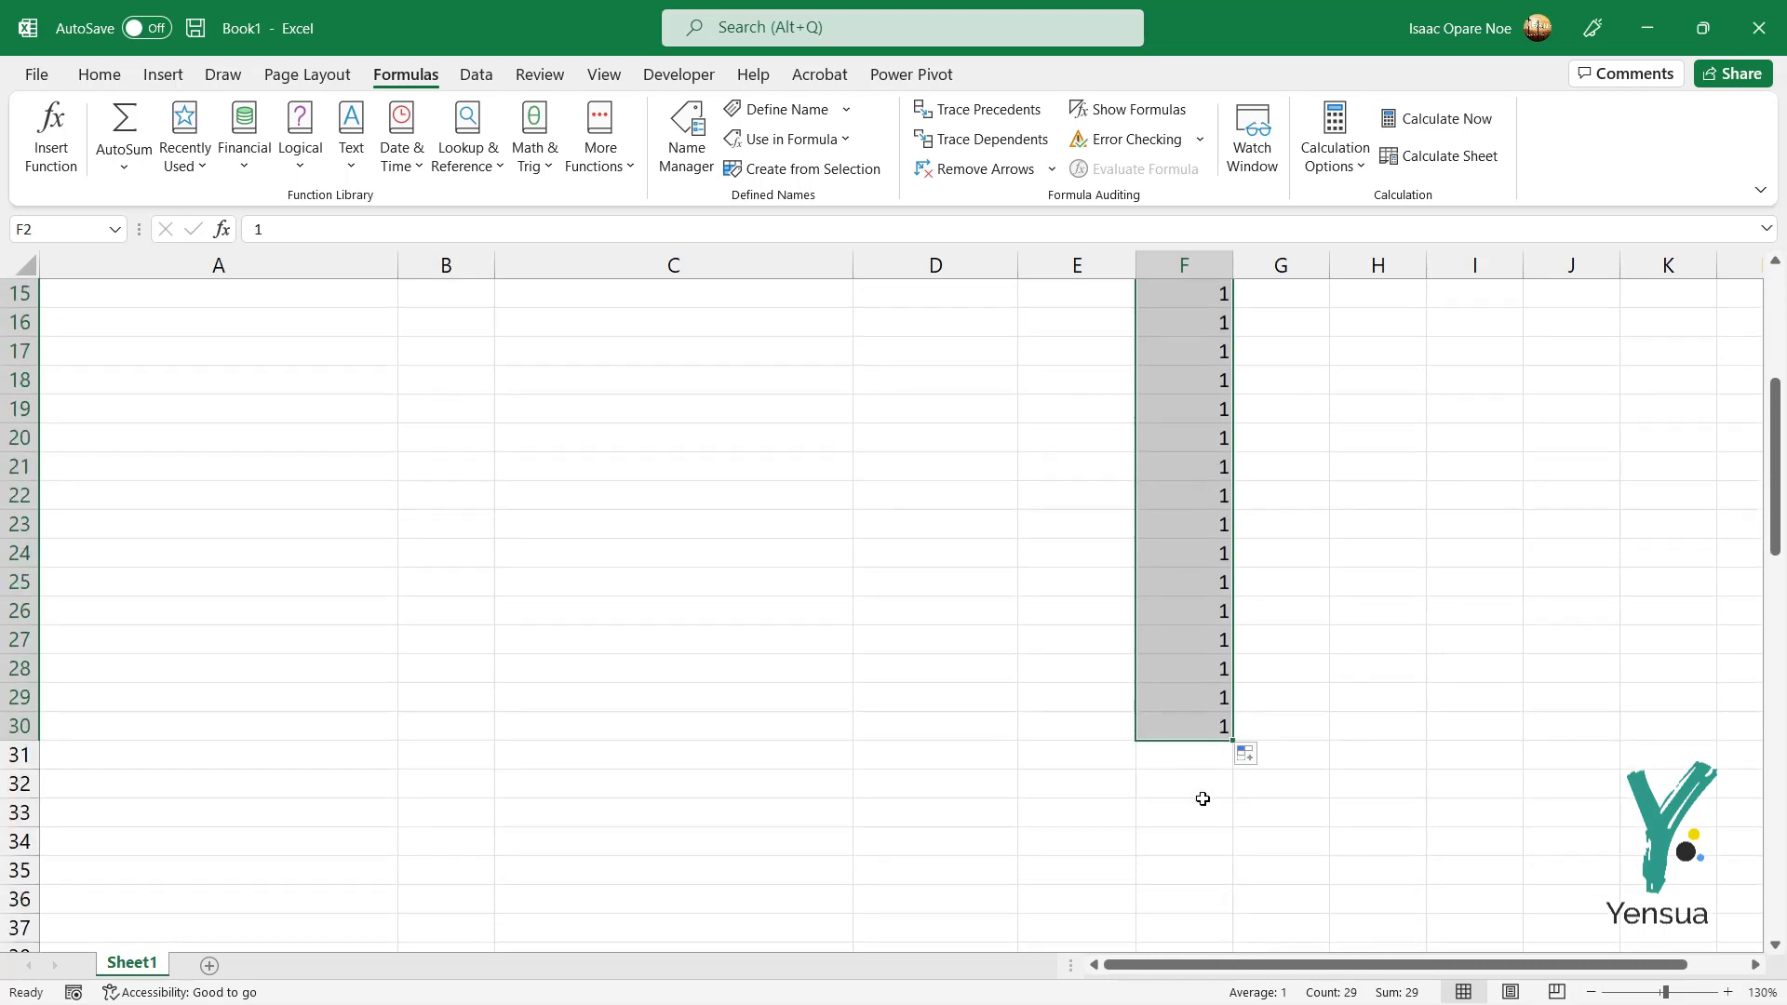
left_click(1256, 768)
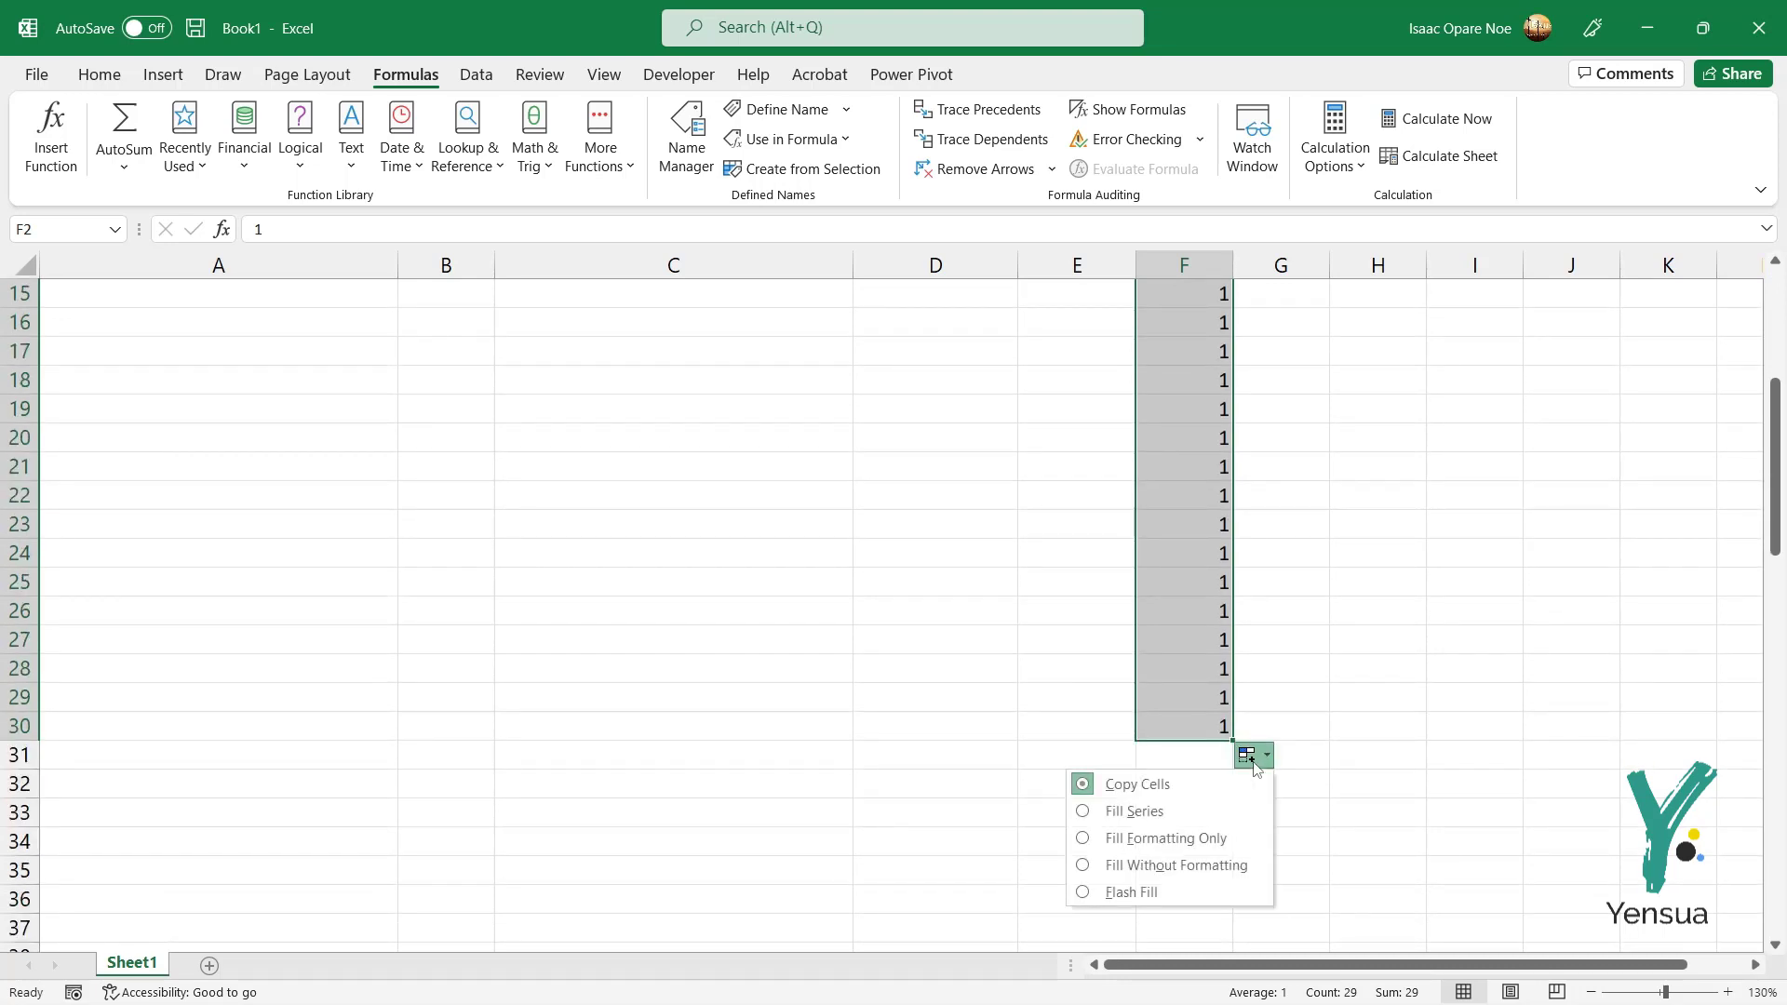
left_click(1117, 810)
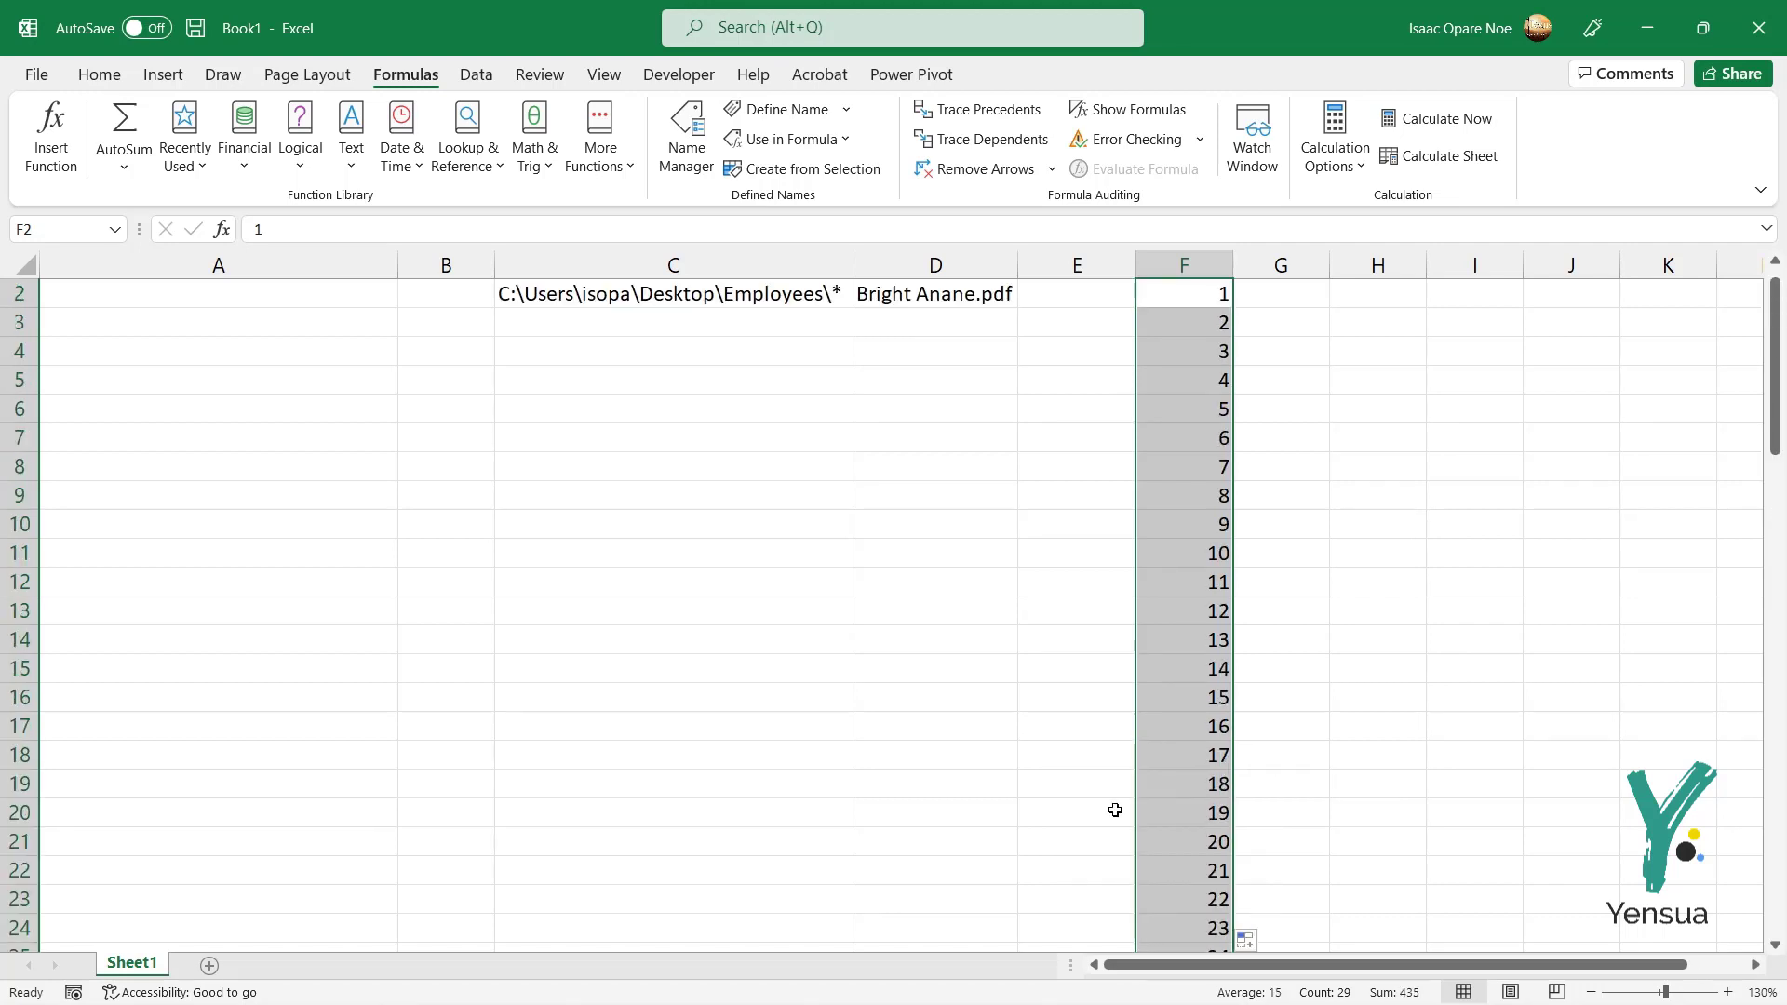
scroll(1115, 810, "down", 1)
scroll(1115, 810, "up", 1)
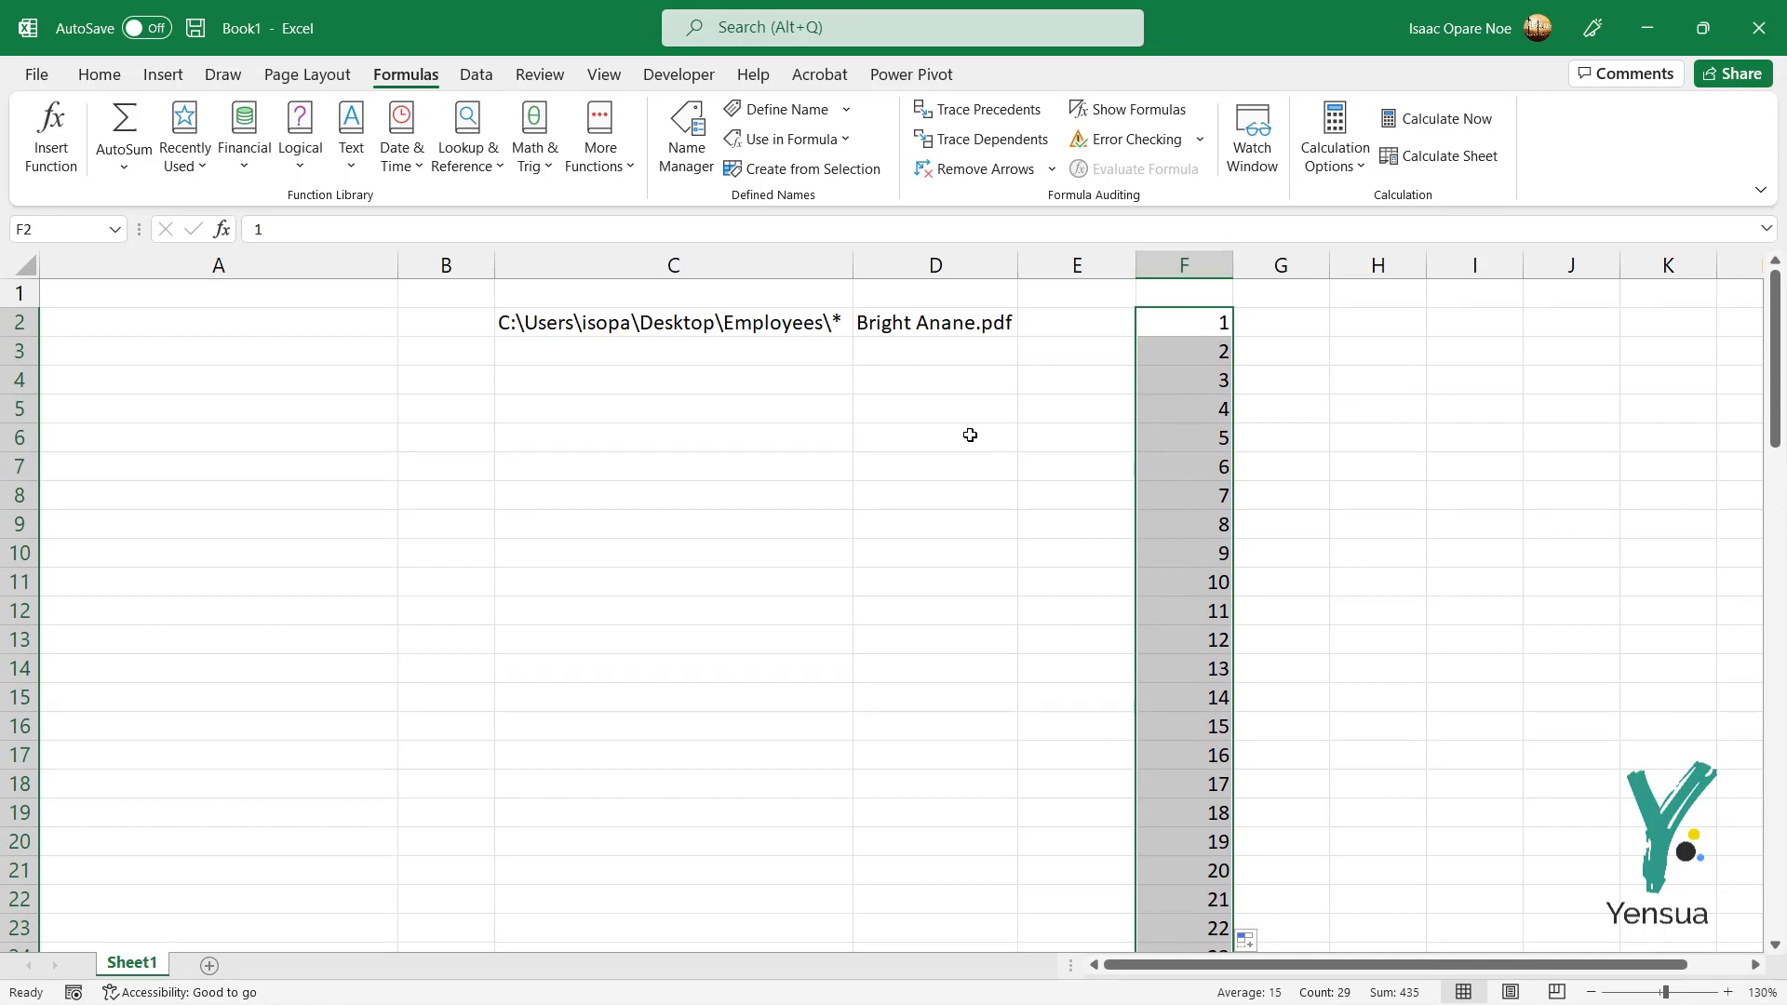
left_click(918, 349)
left_click(930, 321)
left_click(936, 343)
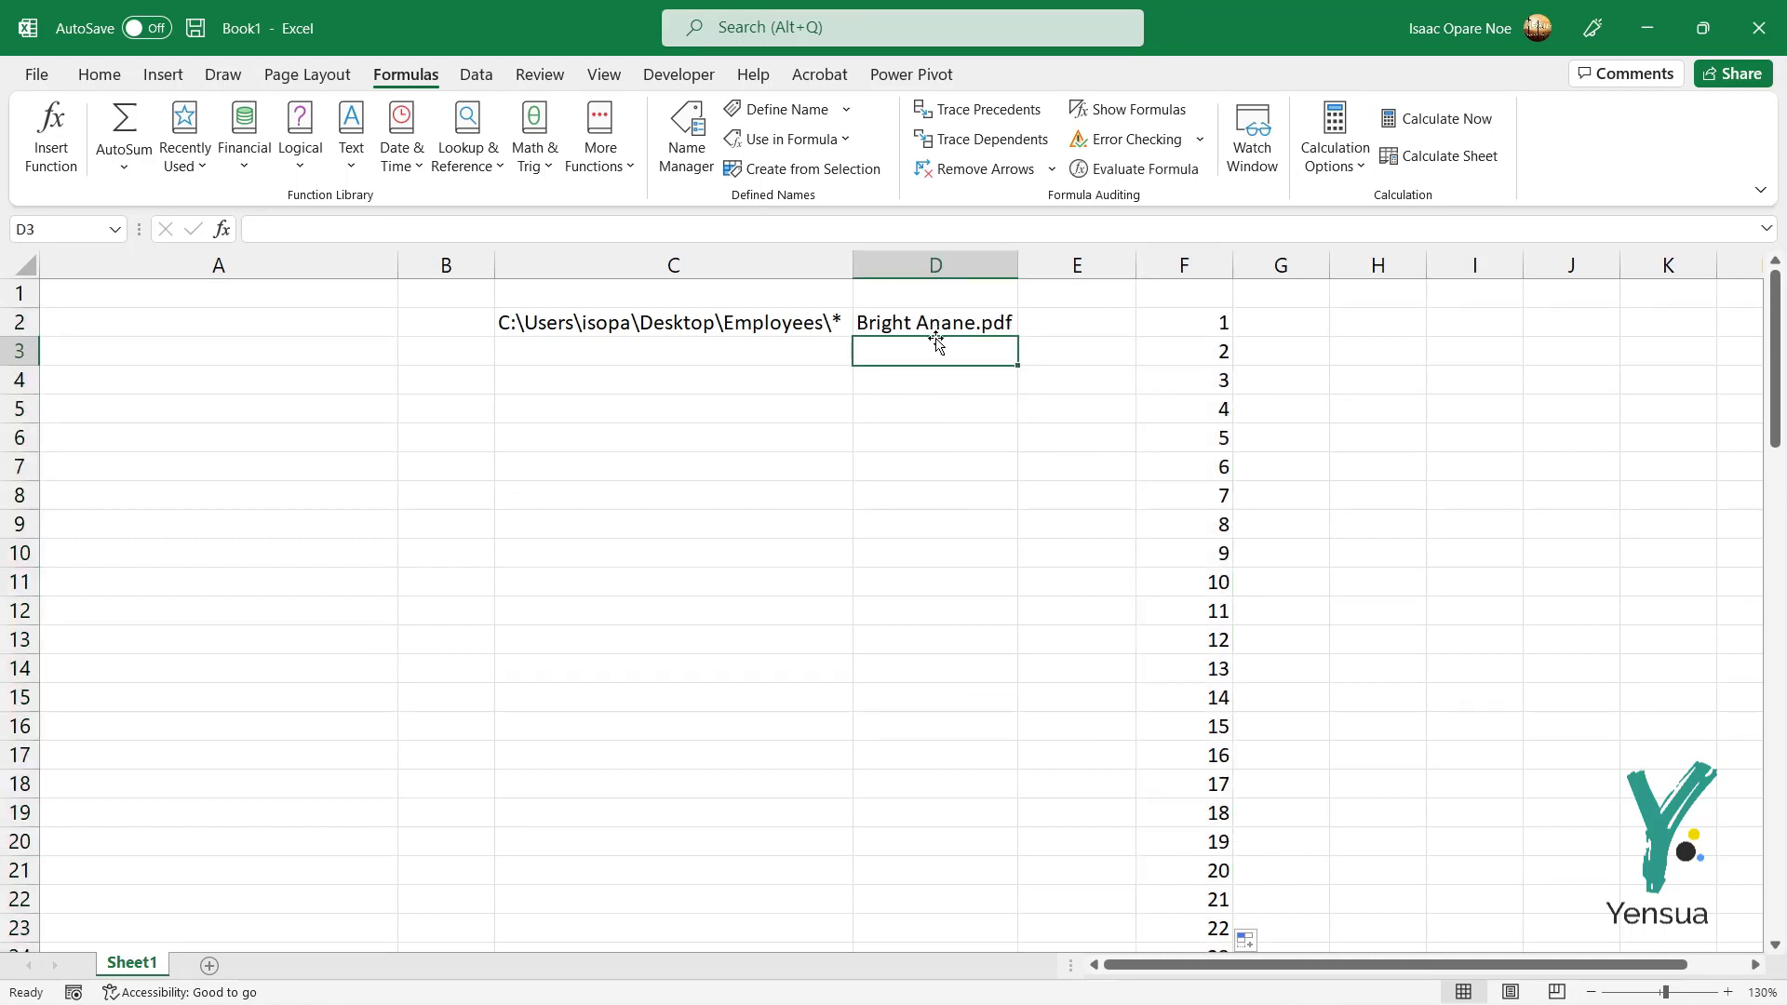
Step: Change D2 to =INDEX(SCHOOL,F2) and fill it down to D22
left_click(948, 325)
double_click(950, 325)
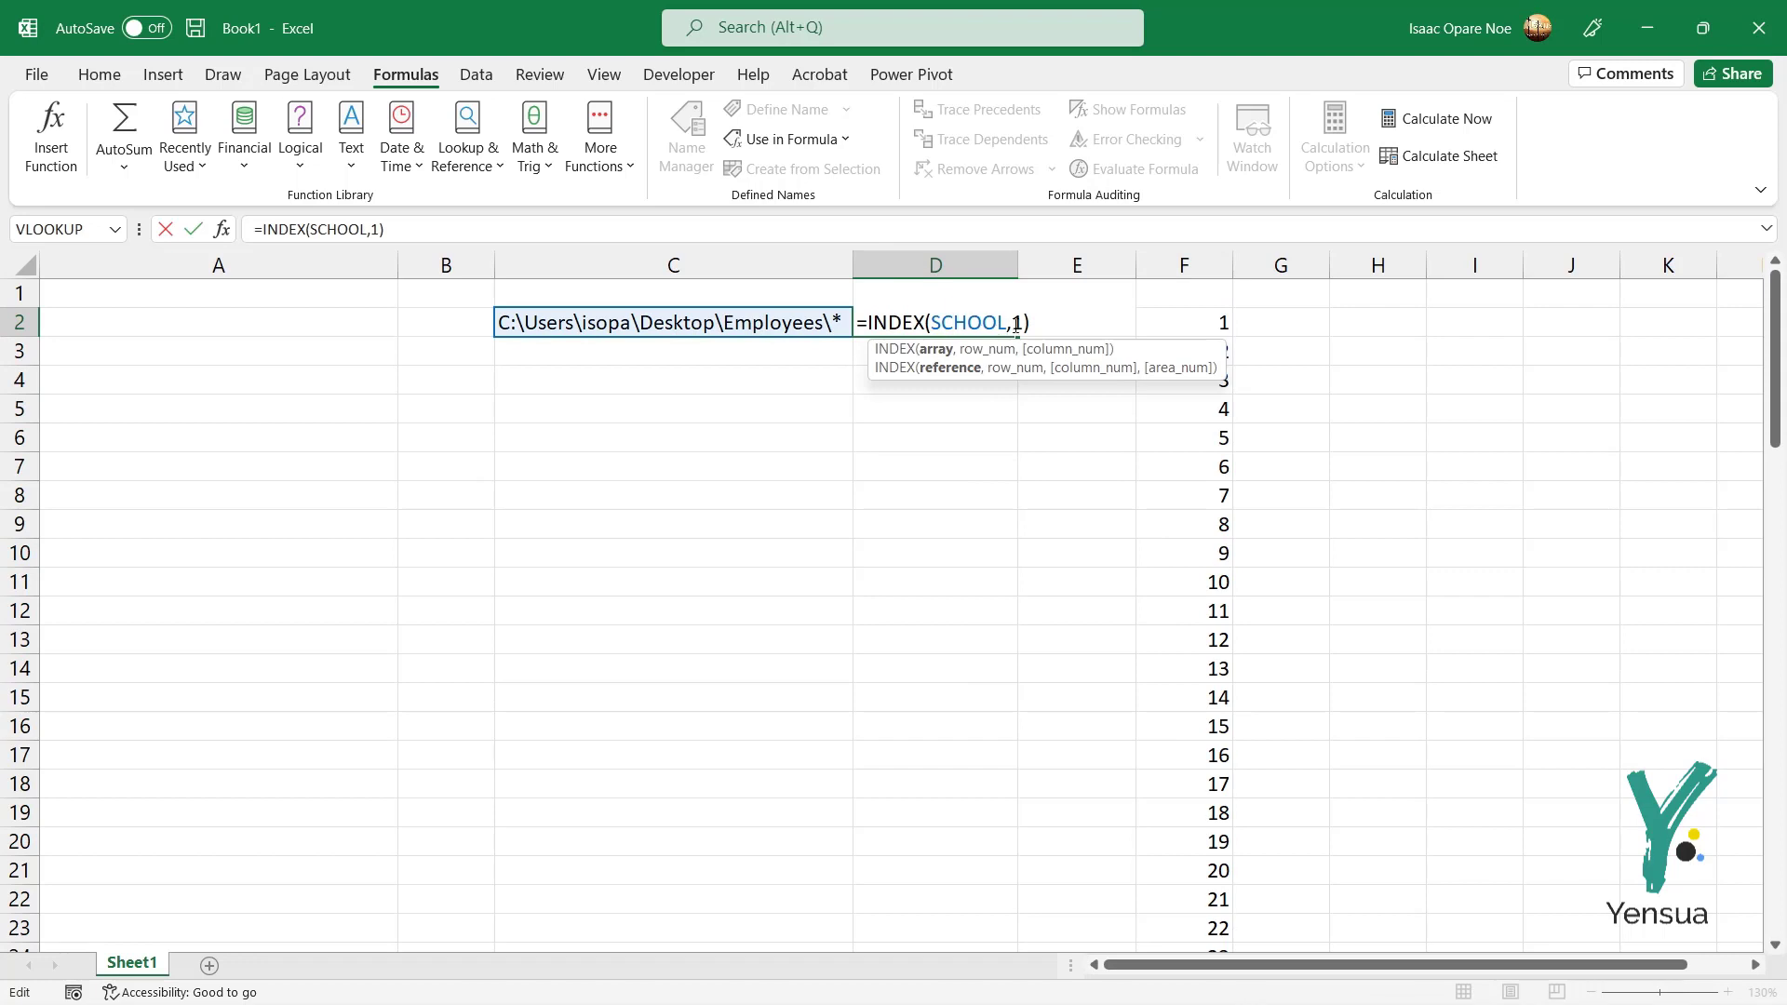
left_click(1015, 324)
key("Delete")
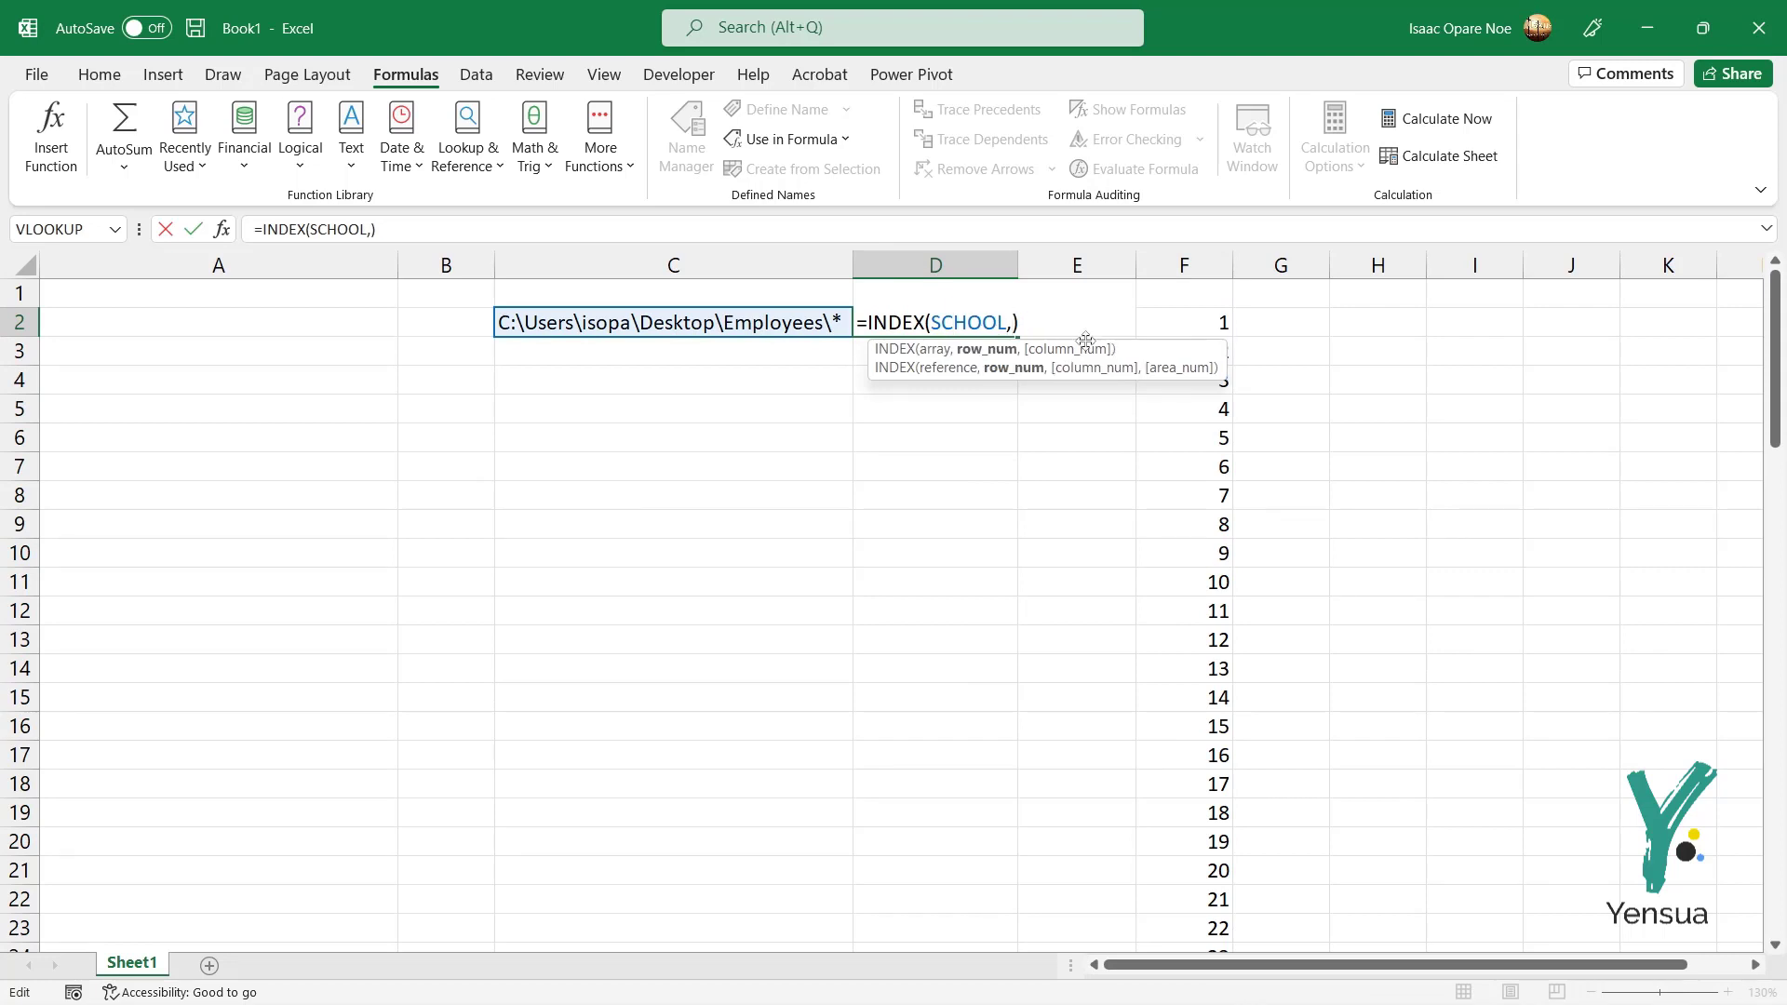
left_click(1208, 323)
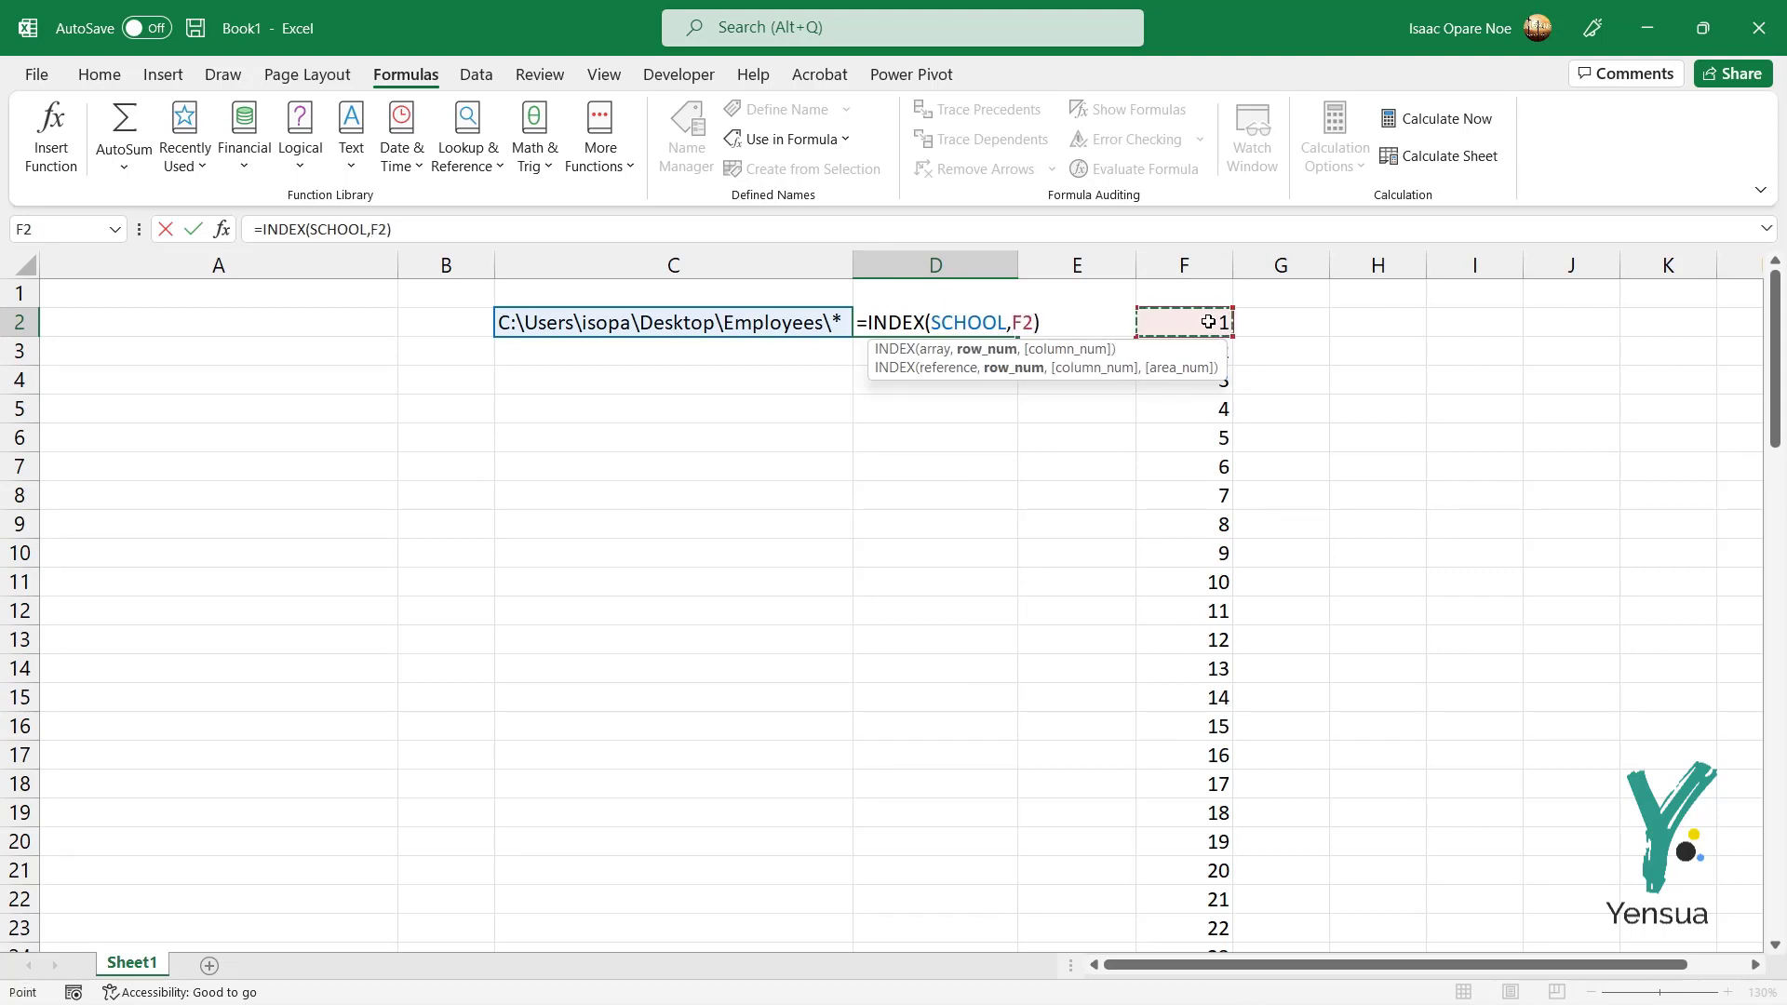
key("Return")
left_click(969, 316)
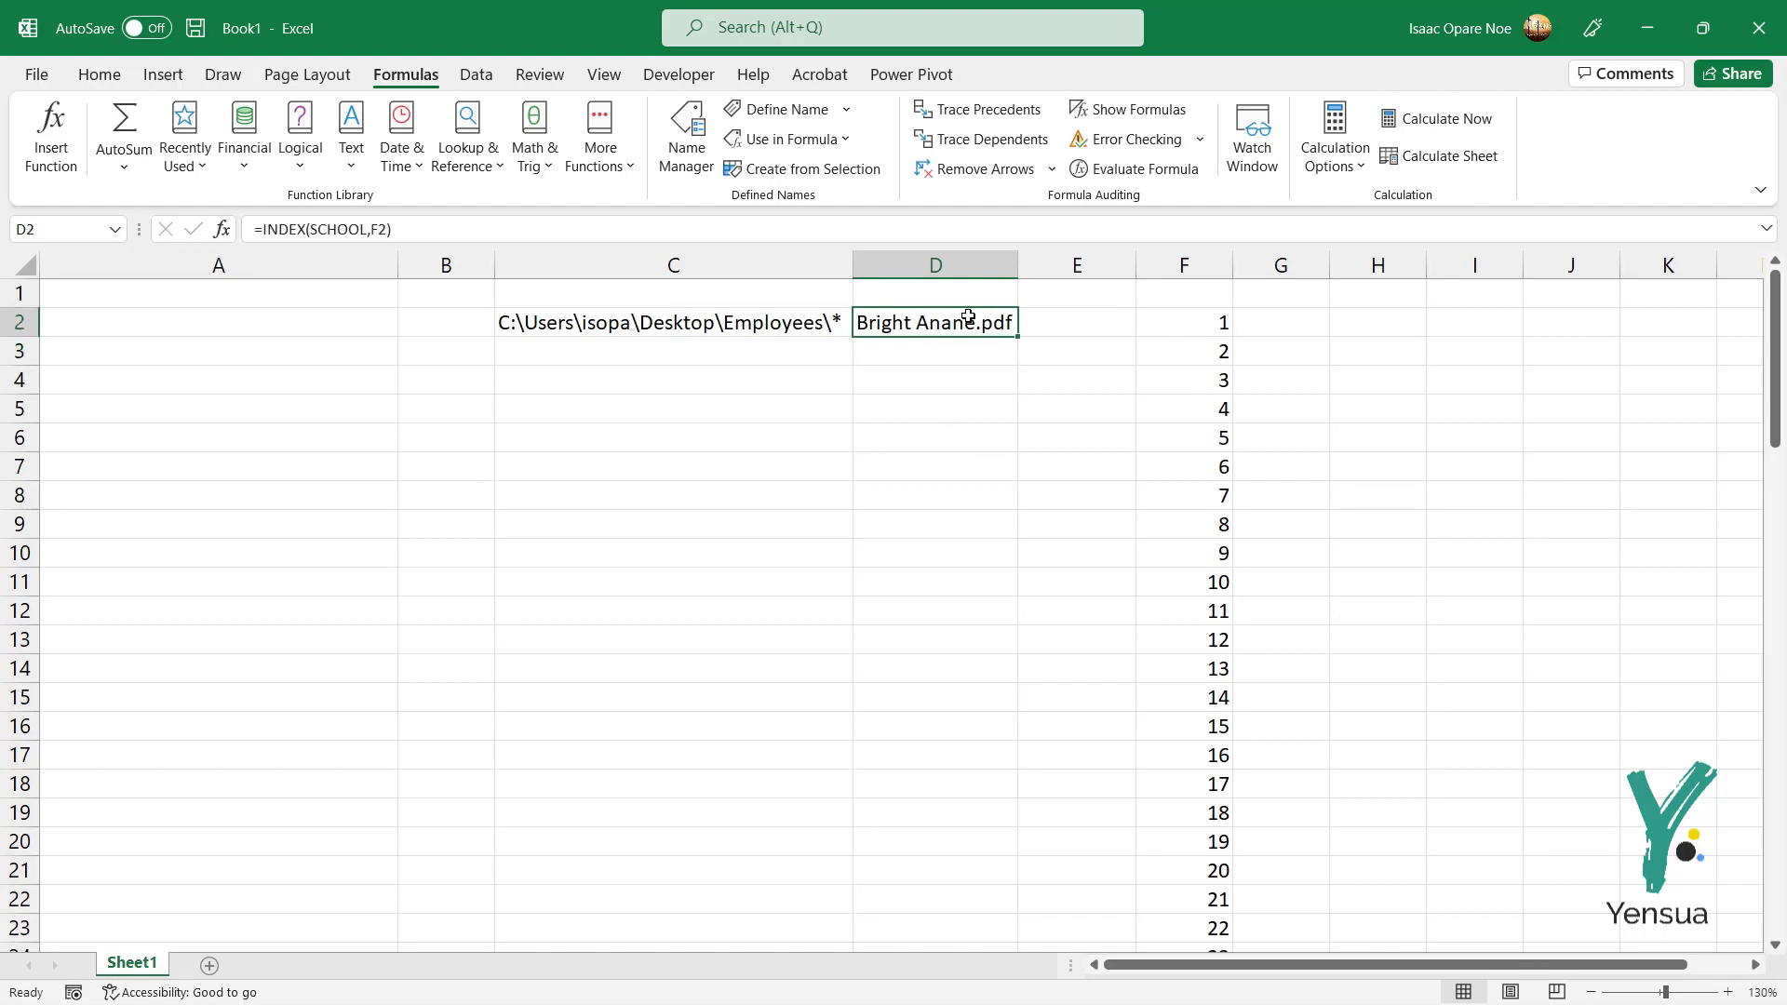
left_click_drag(1018, 337, 969, 902)
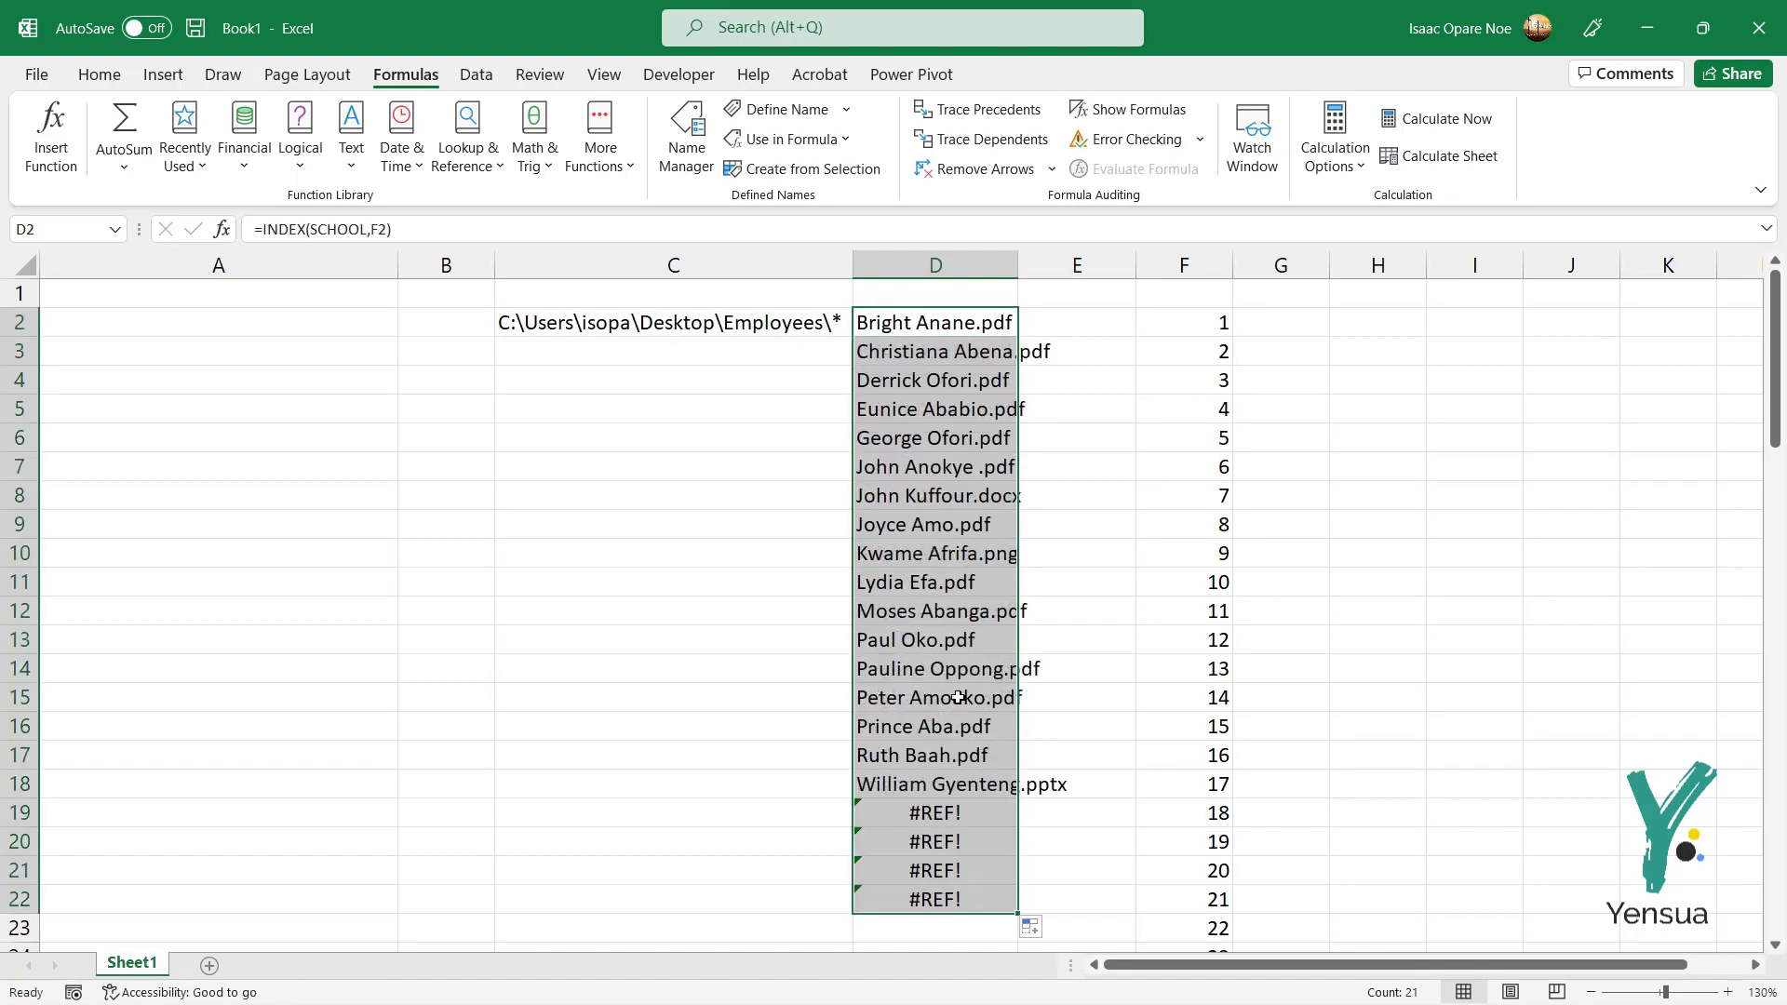
Step: Autofit column D to show the full file names
left_click(1755, 965)
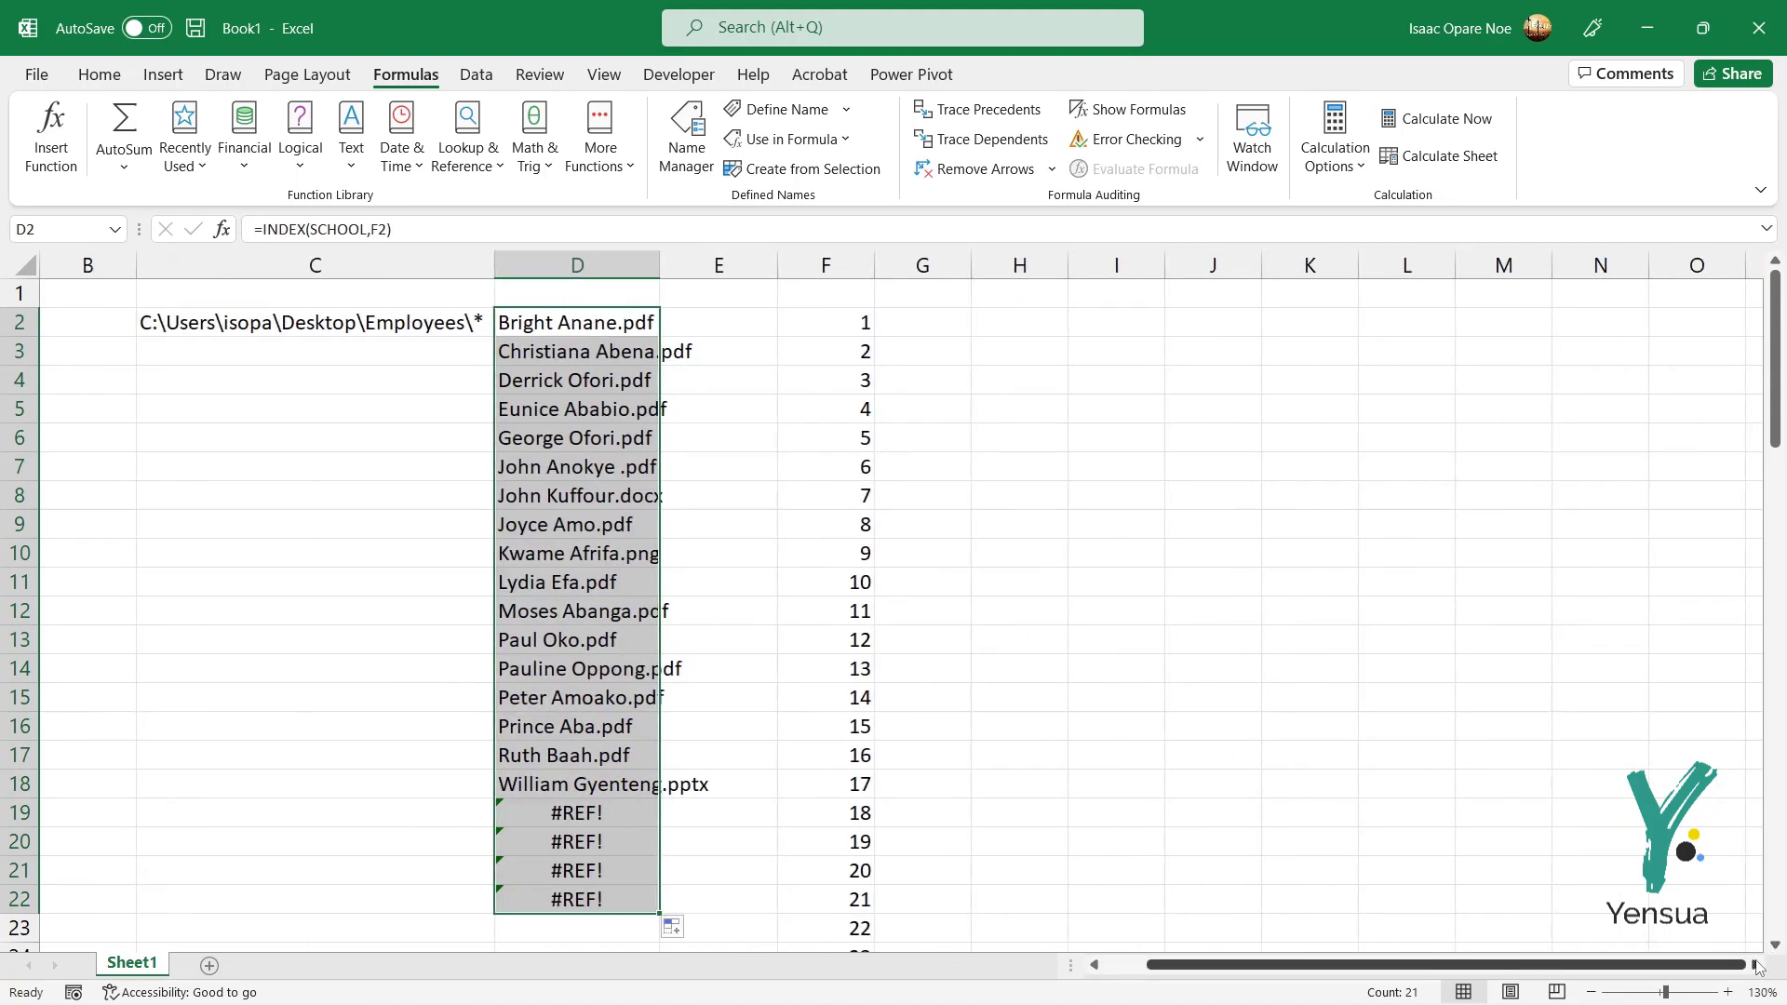
double_click(660, 265)
left_click(818, 417)
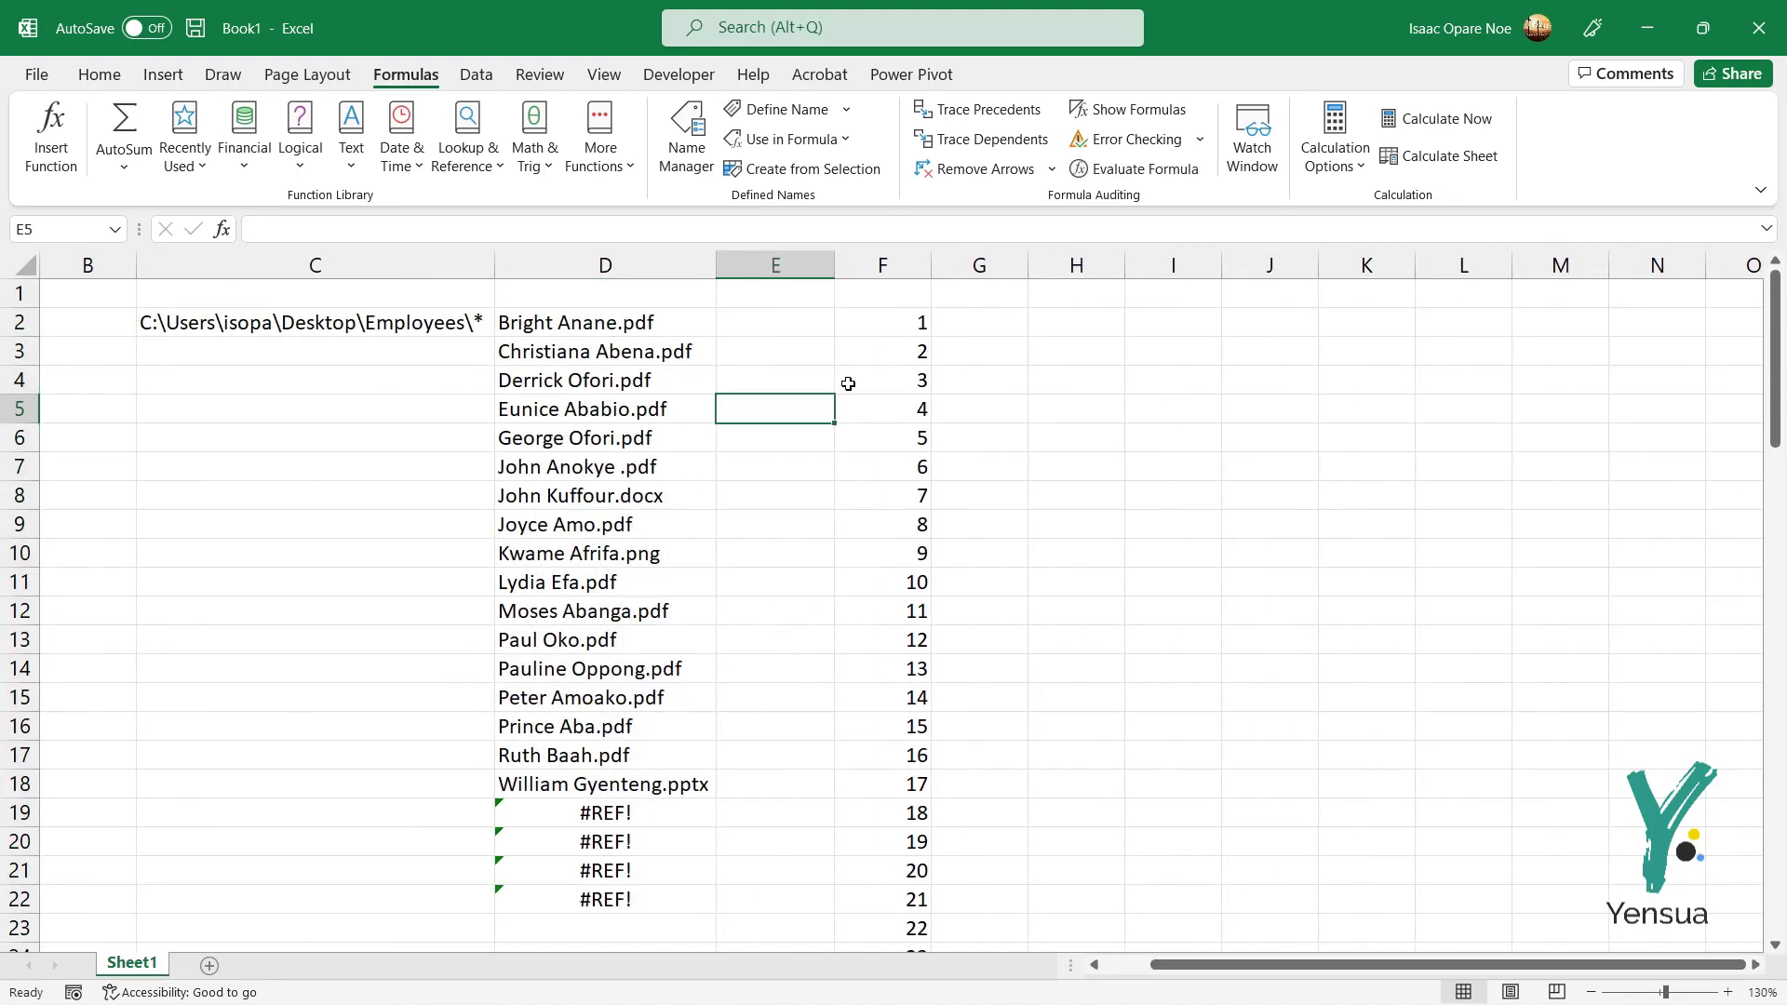
Step: Try deleting column F, dismiss the circular-reference warning, then undo to keep the numbers
left_click(902, 262)
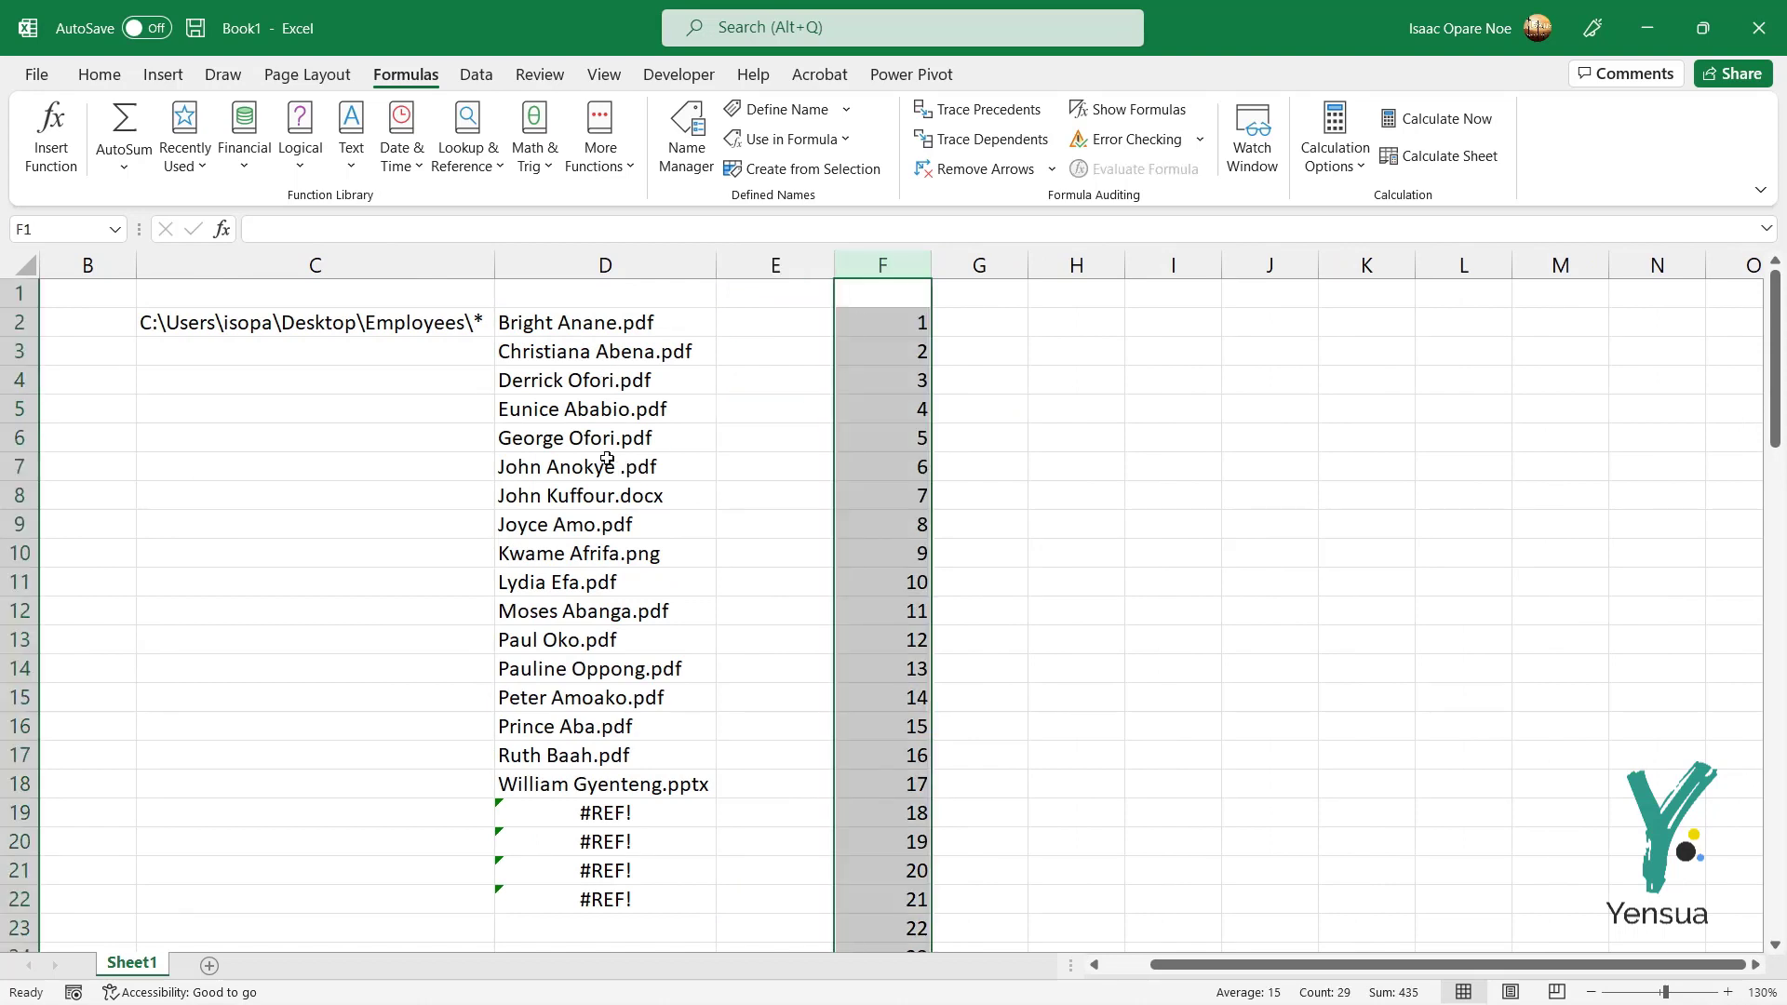
key("Delete")
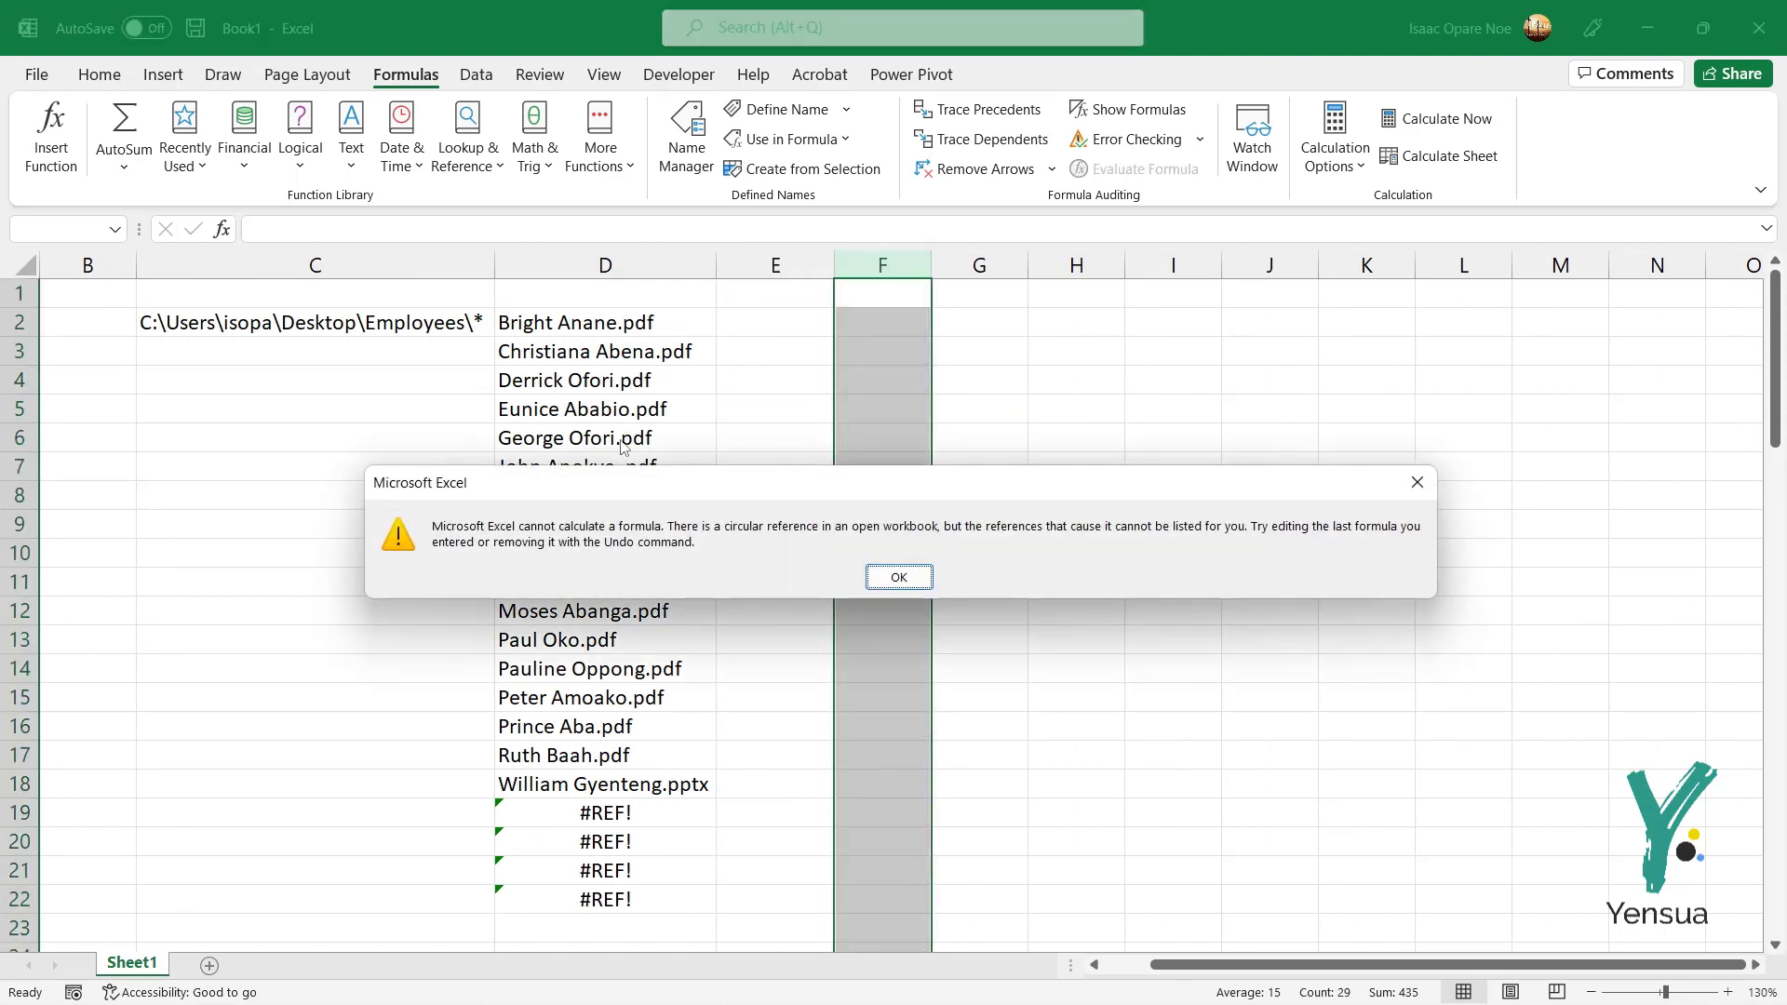
left_click(873, 582)
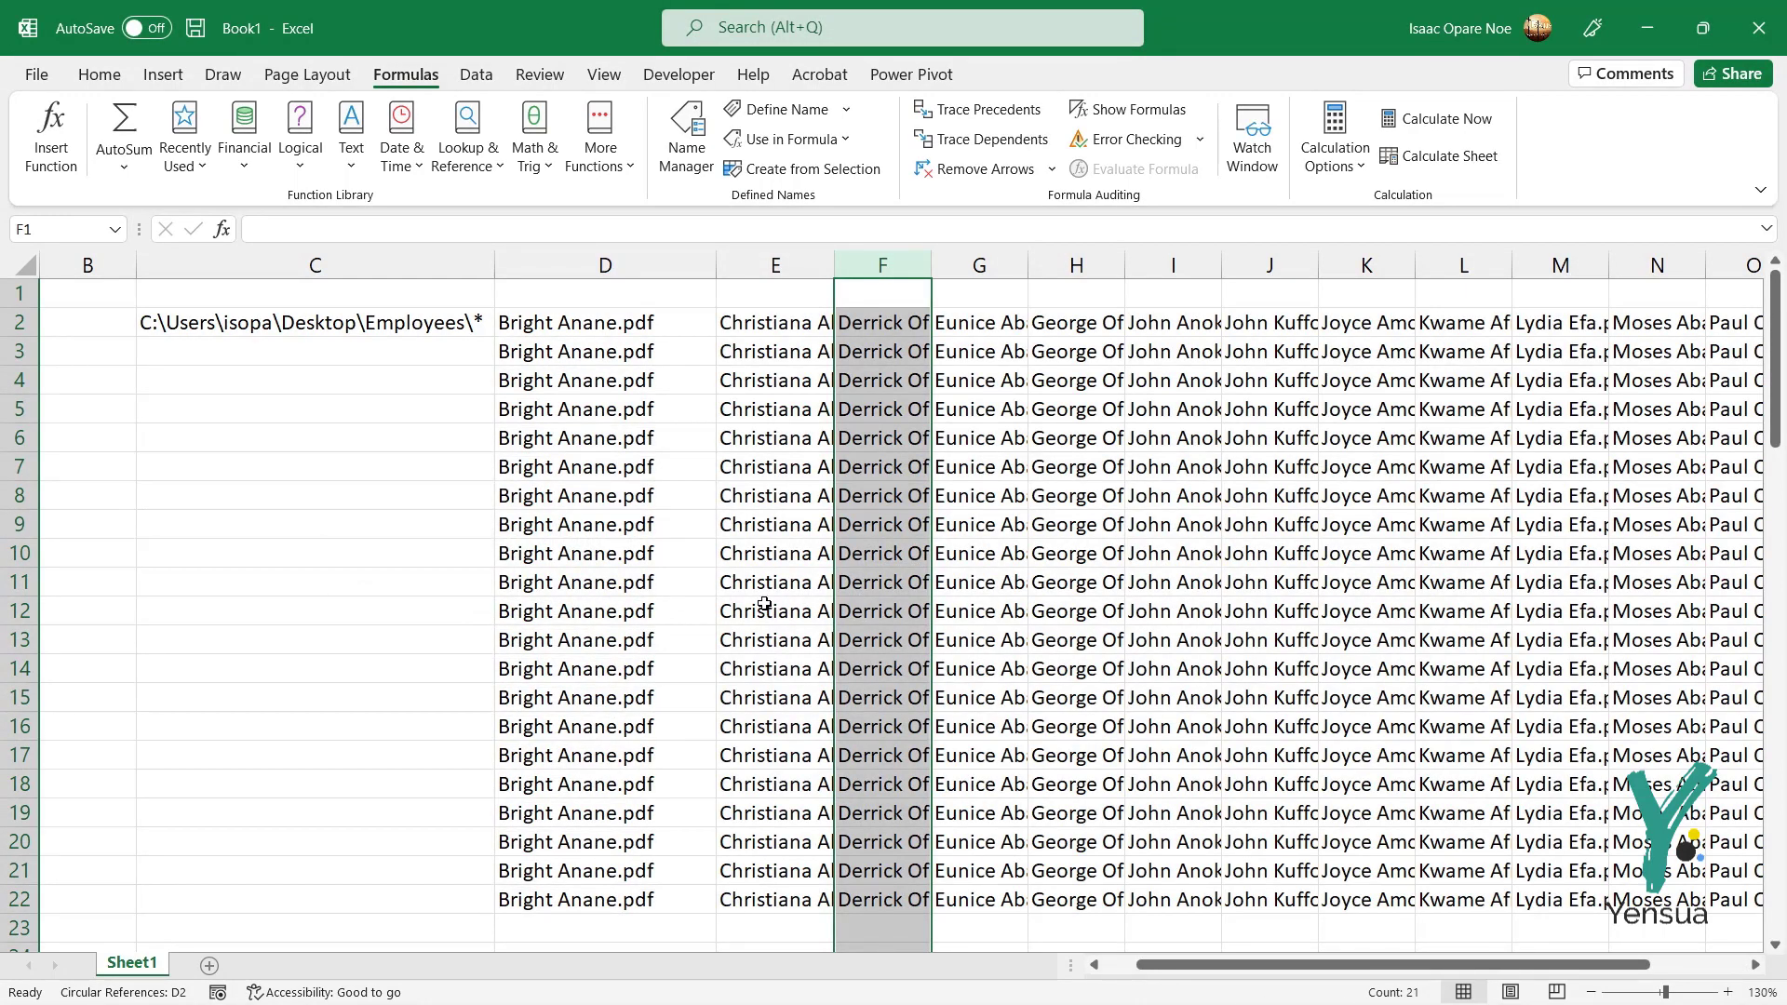
key("ctrl+z")
left_click(997, 610)
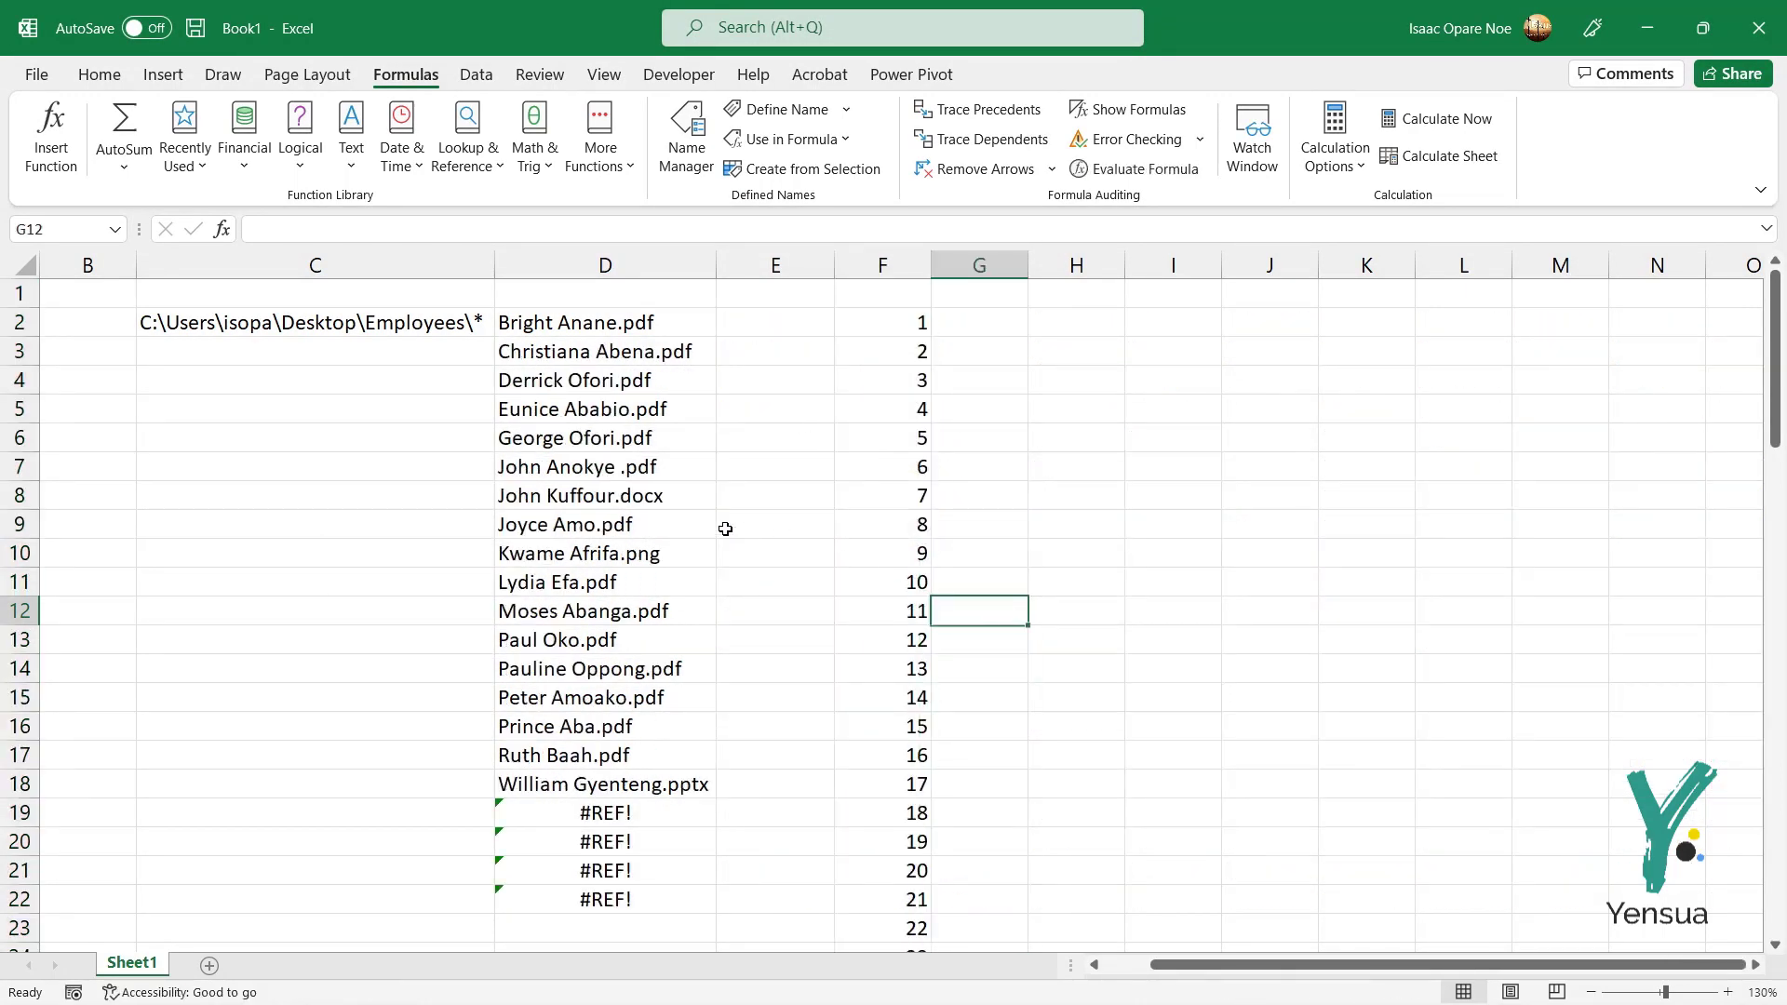
Step: Copy column D and paste it as values into column D of a new Sheet2
left_click(556, 263)
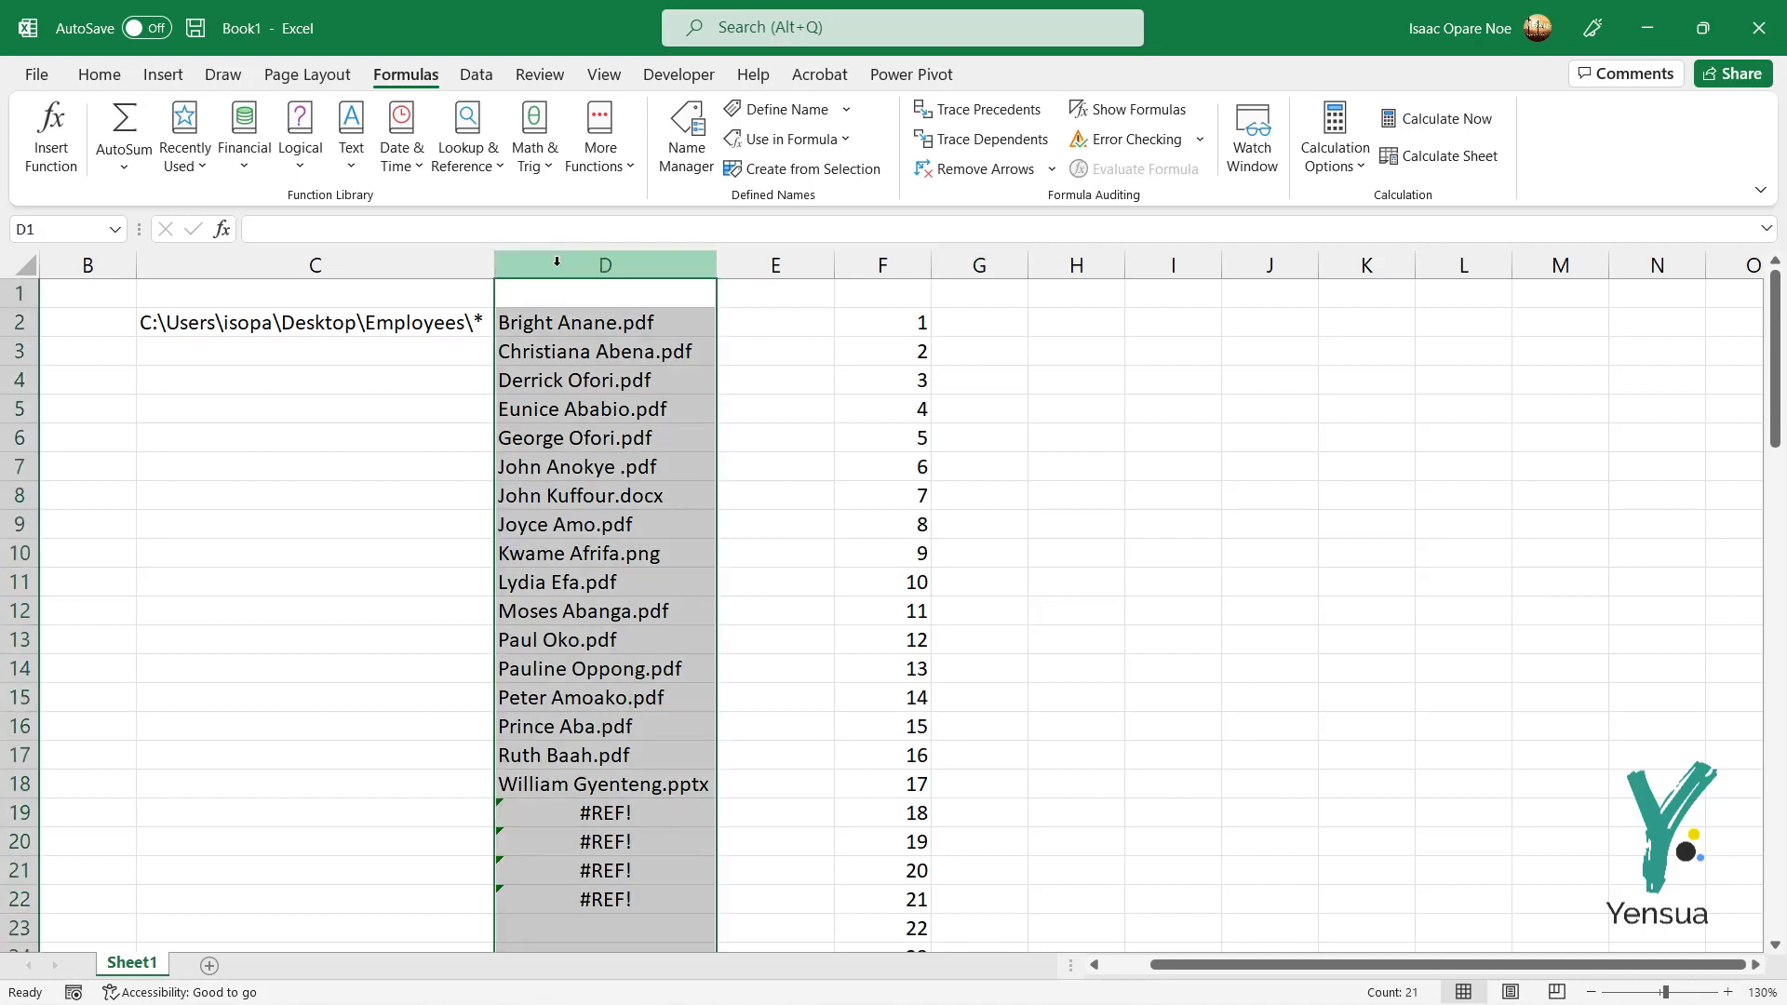
right_click(556, 264)
left_click(600, 317)
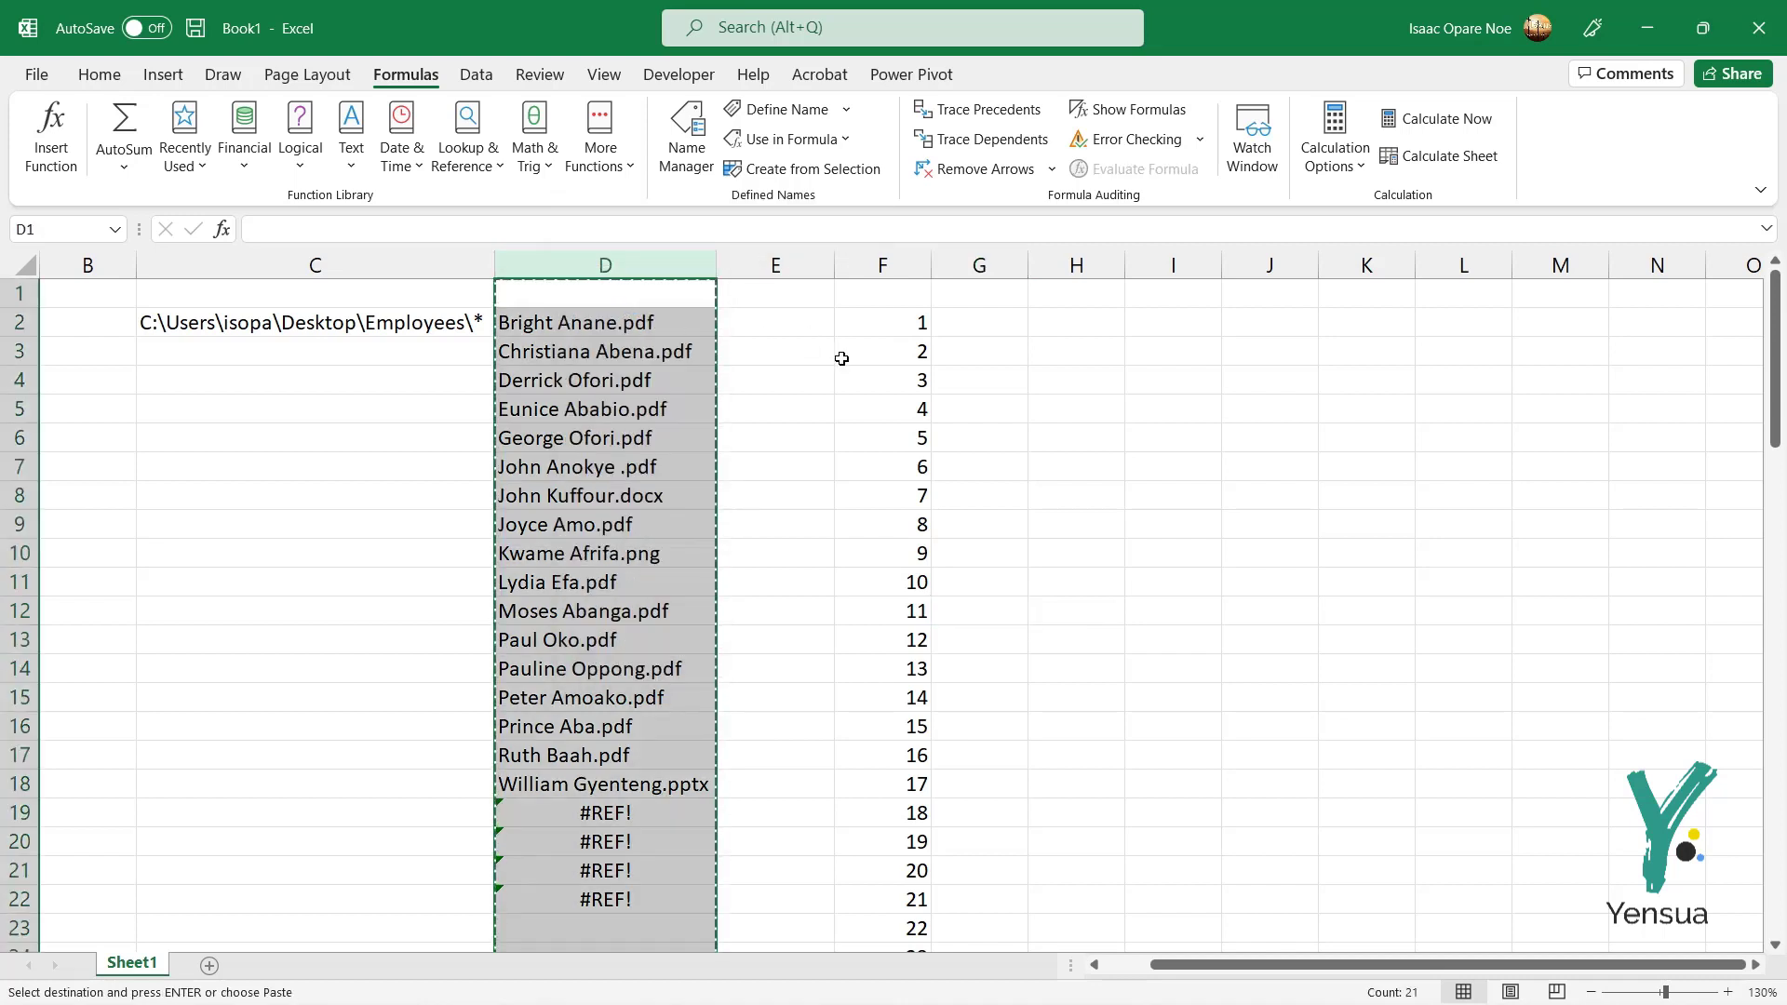
left_click(210, 966)
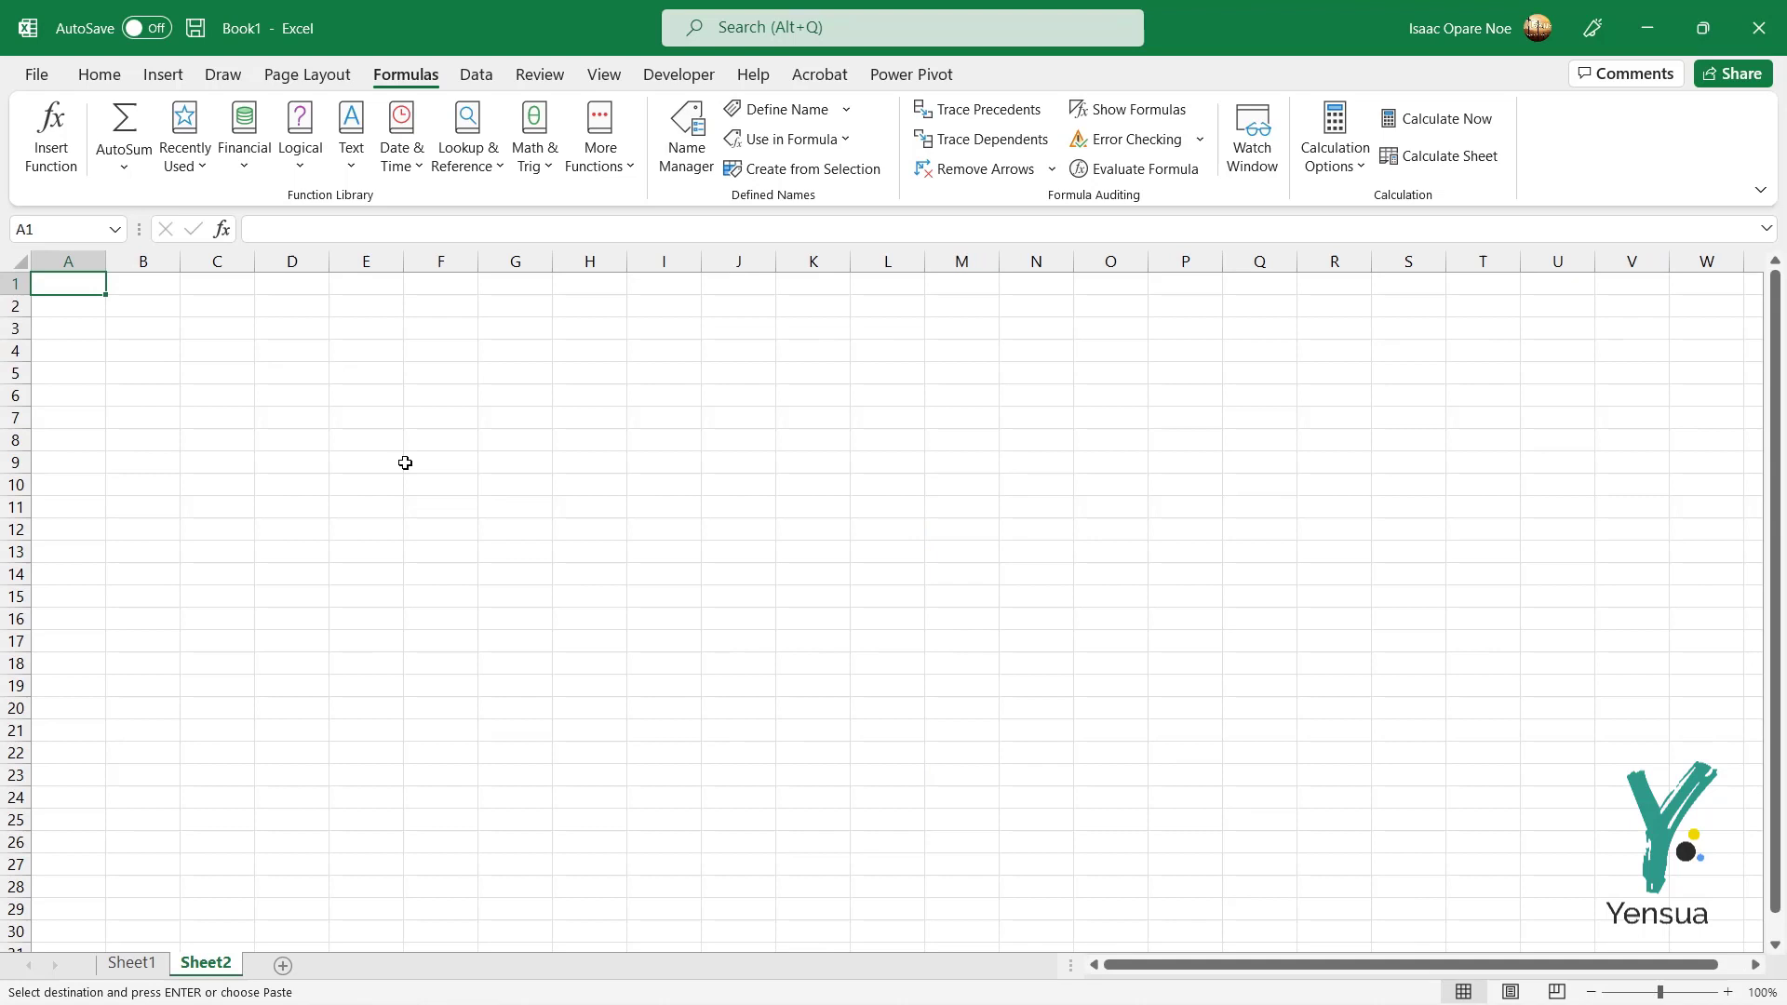
right_click(284, 264)
left_click(376, 389)
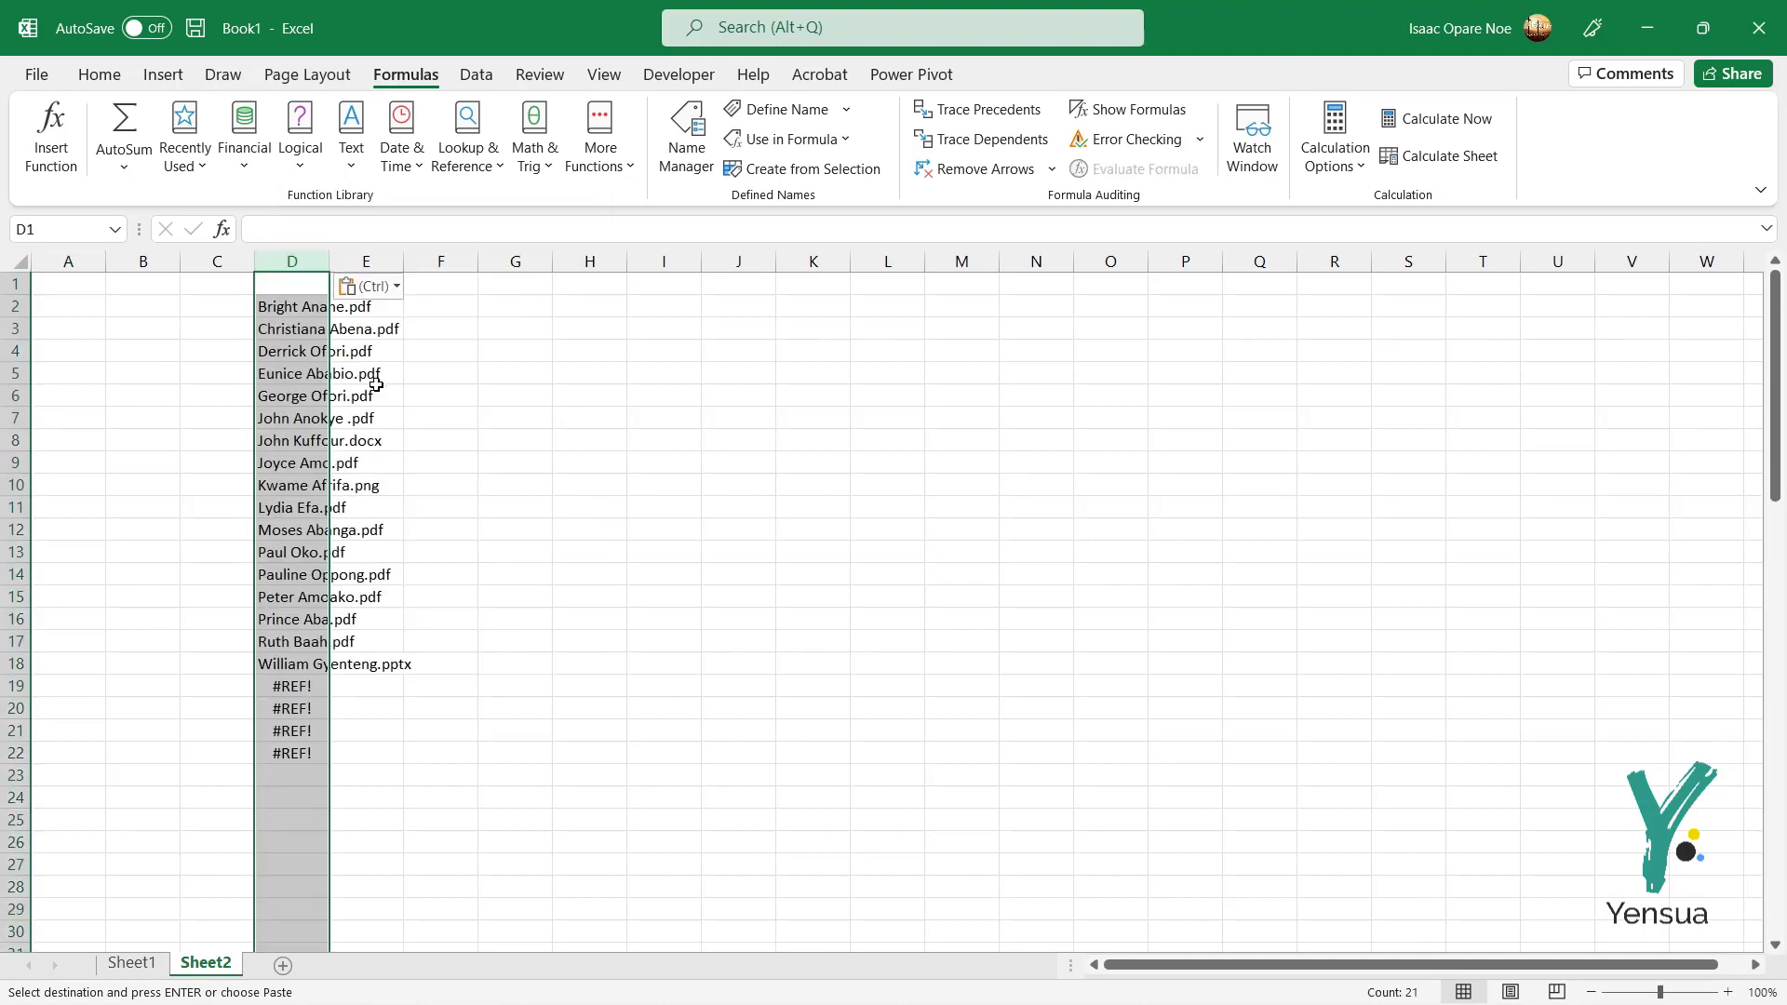
Step: Autofit and widen column D on Sheet2, zoom in, and check the pasted names
double_click(324, 263)
left_click(376, 332)
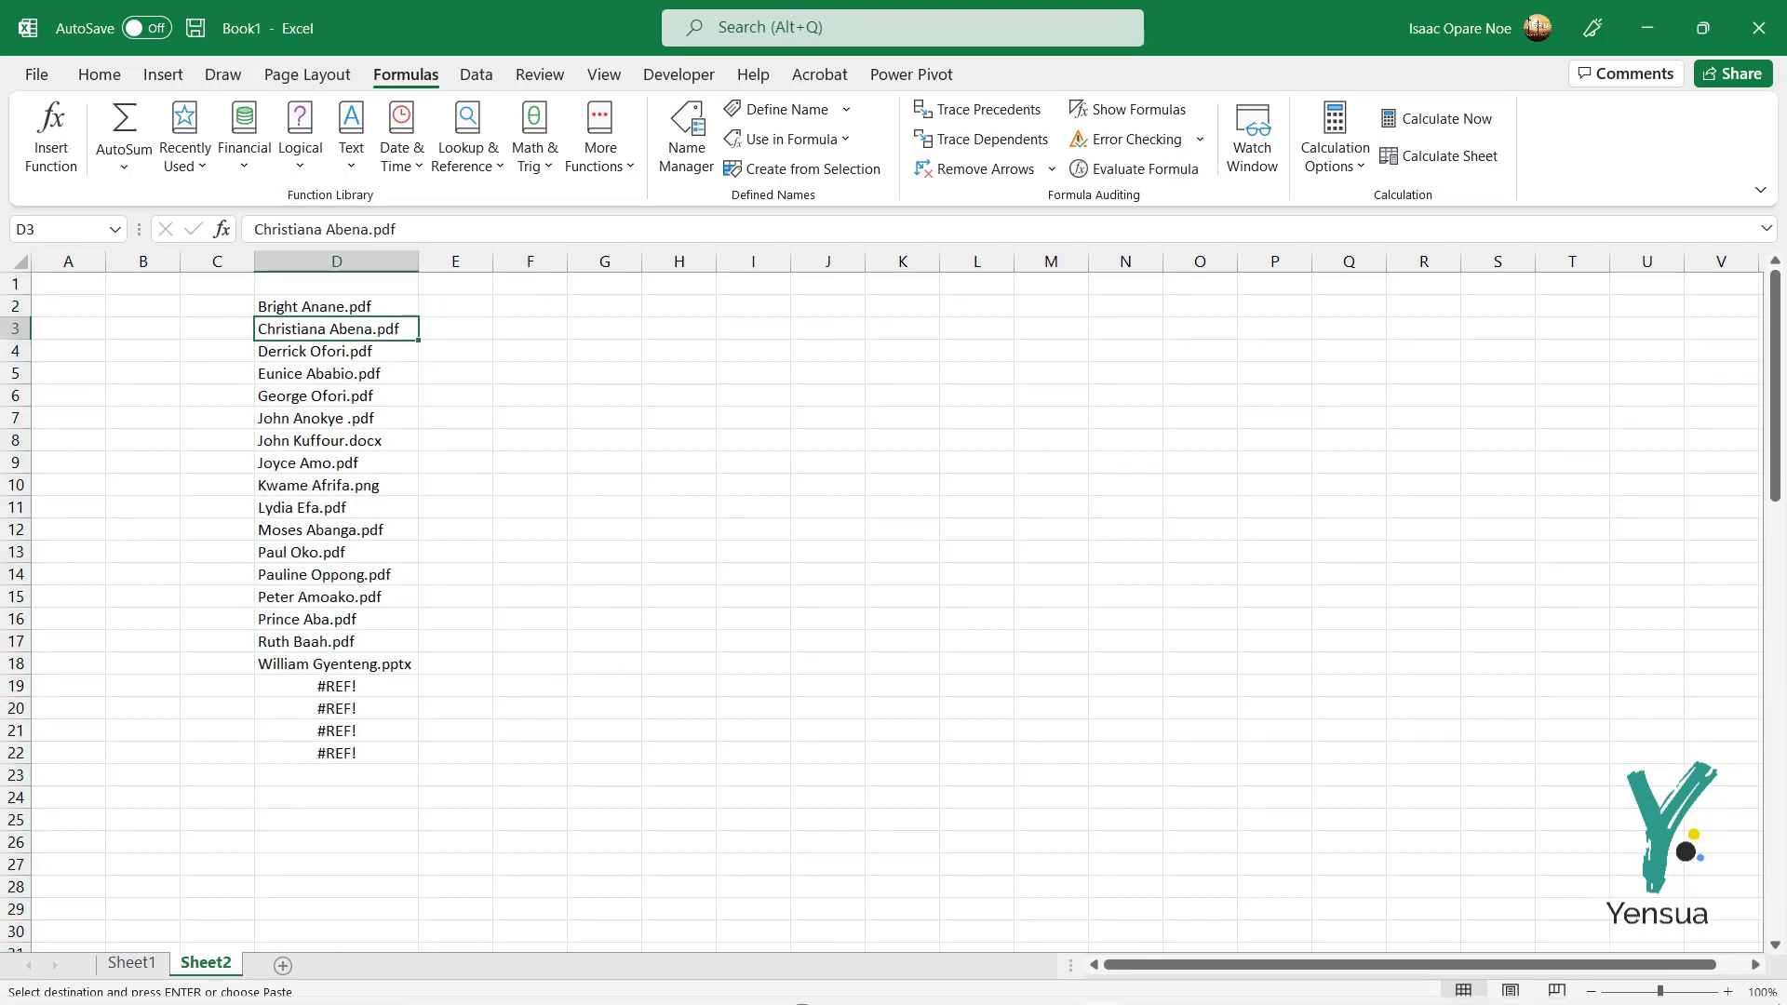
left_click(750, 509)
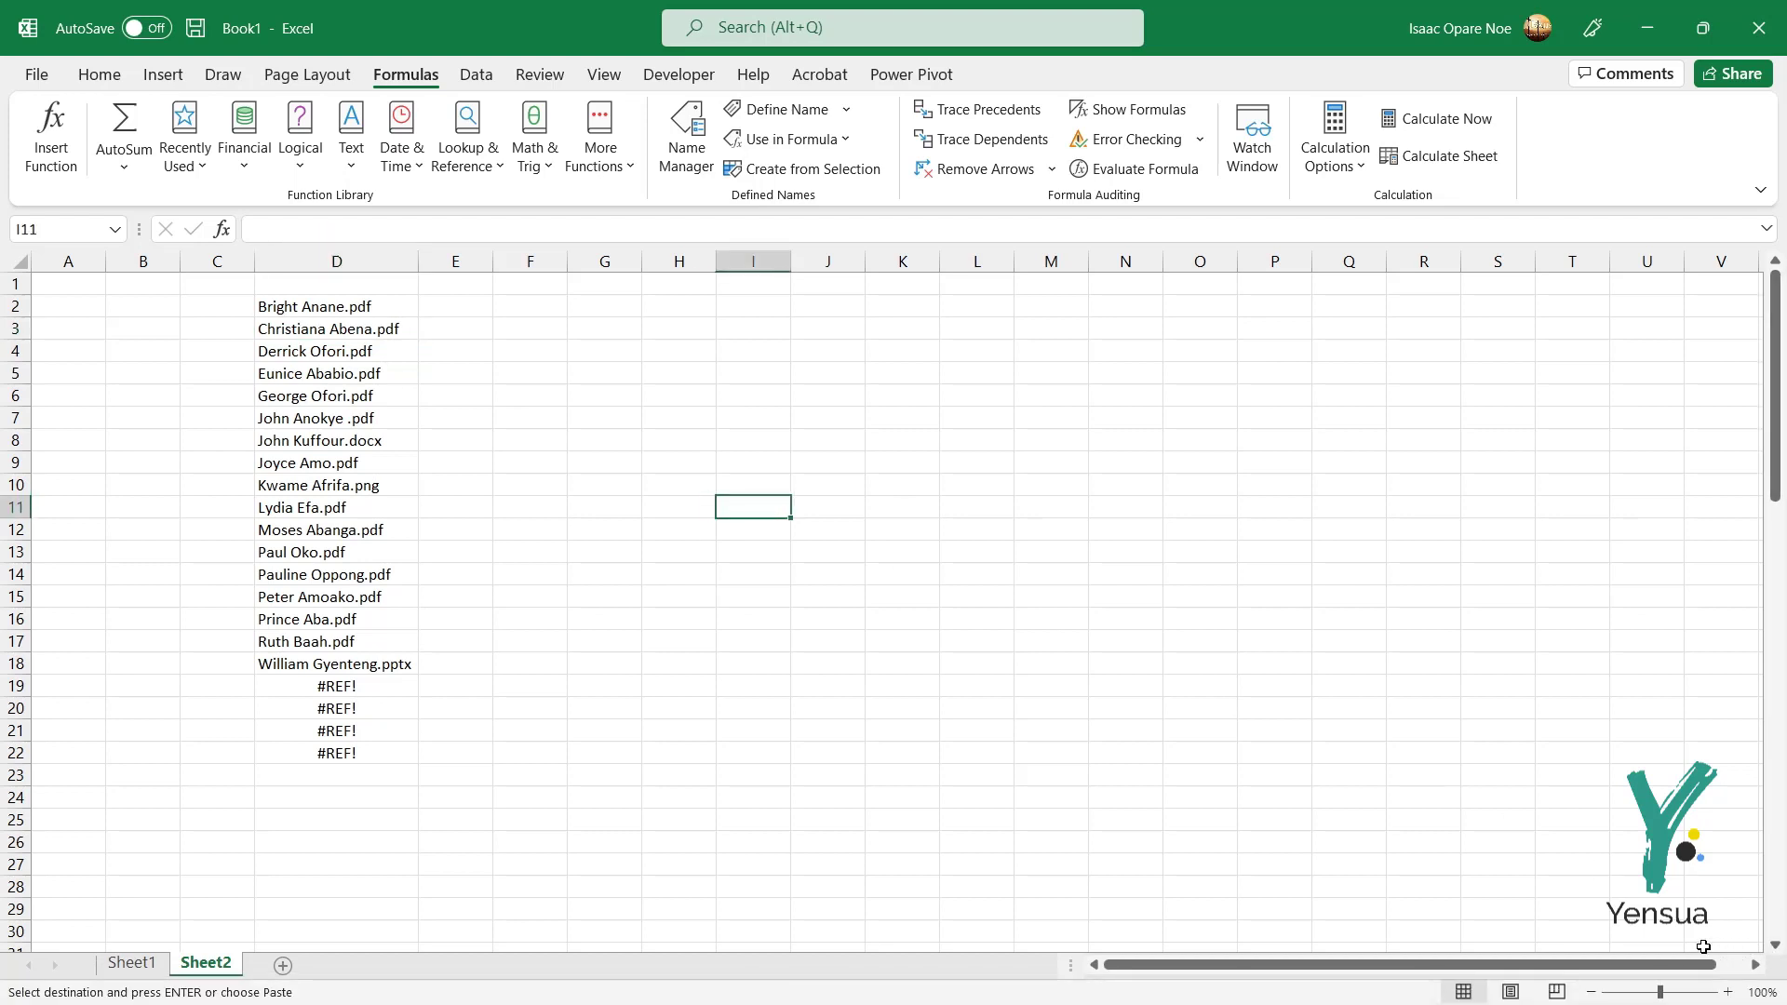
left_click(1726, 992)
left_click(1725, 992)
scroll(725, 540, "up", 1)
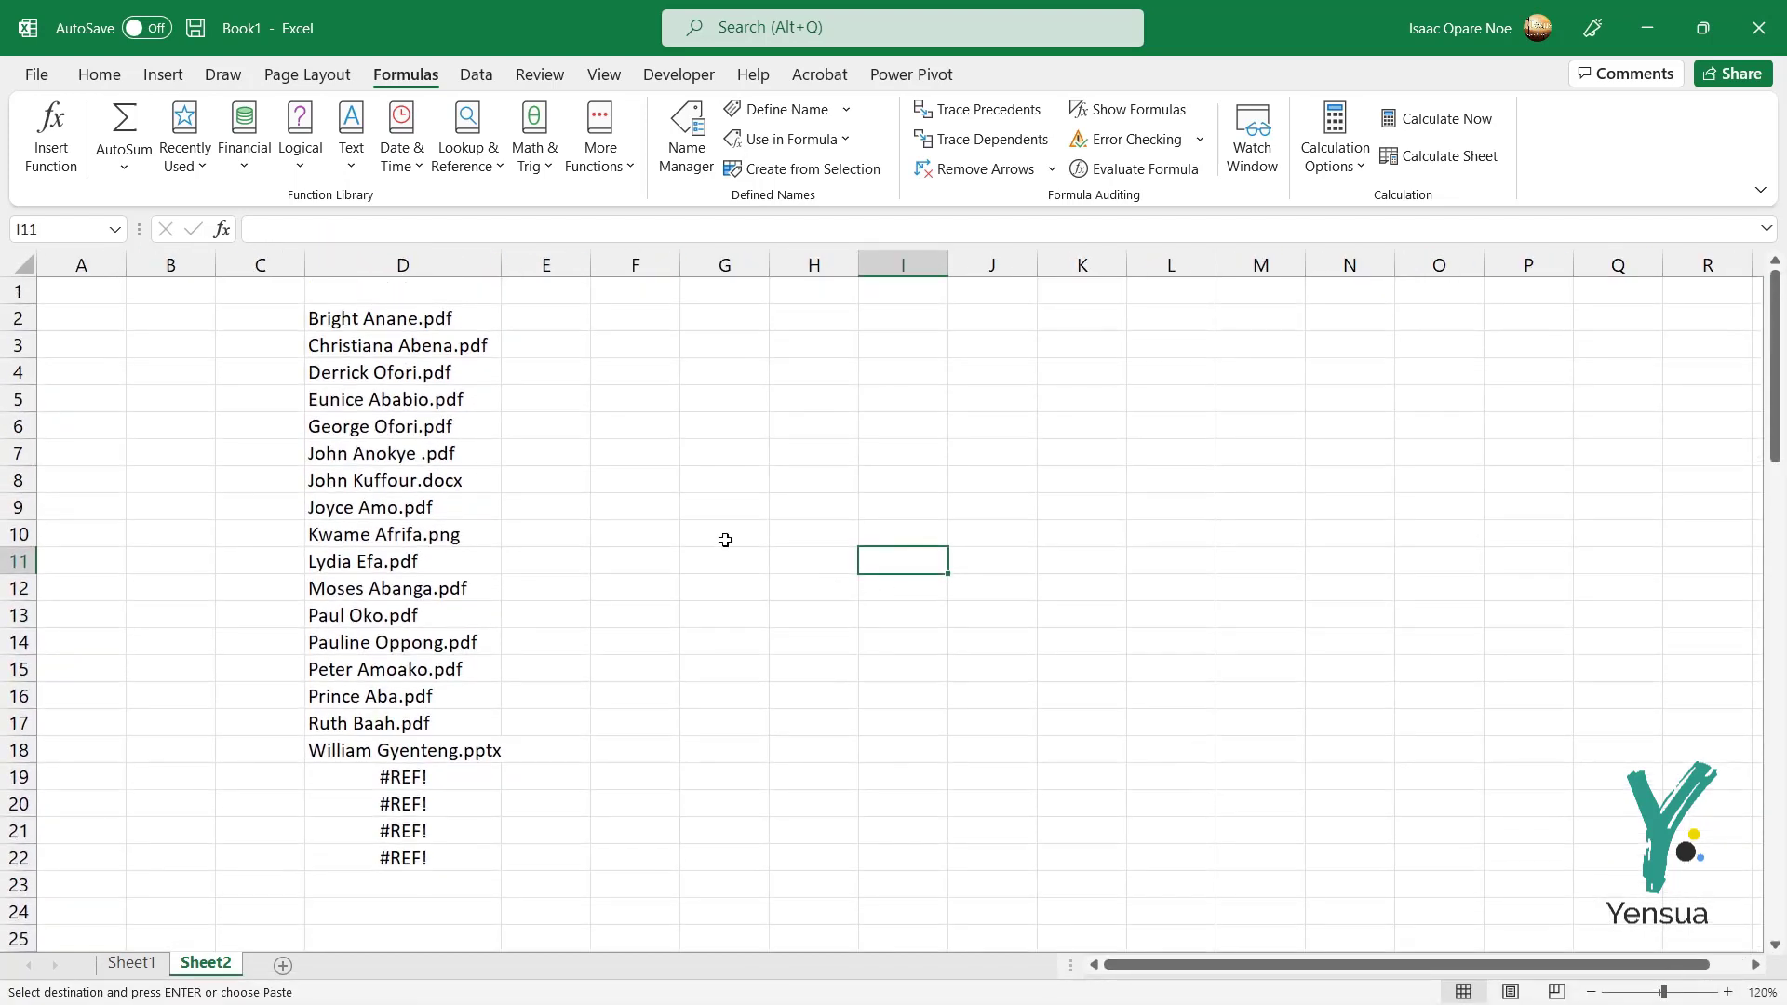
left_click(423, 331)
left_click_drag(501, 266, 509, 265)
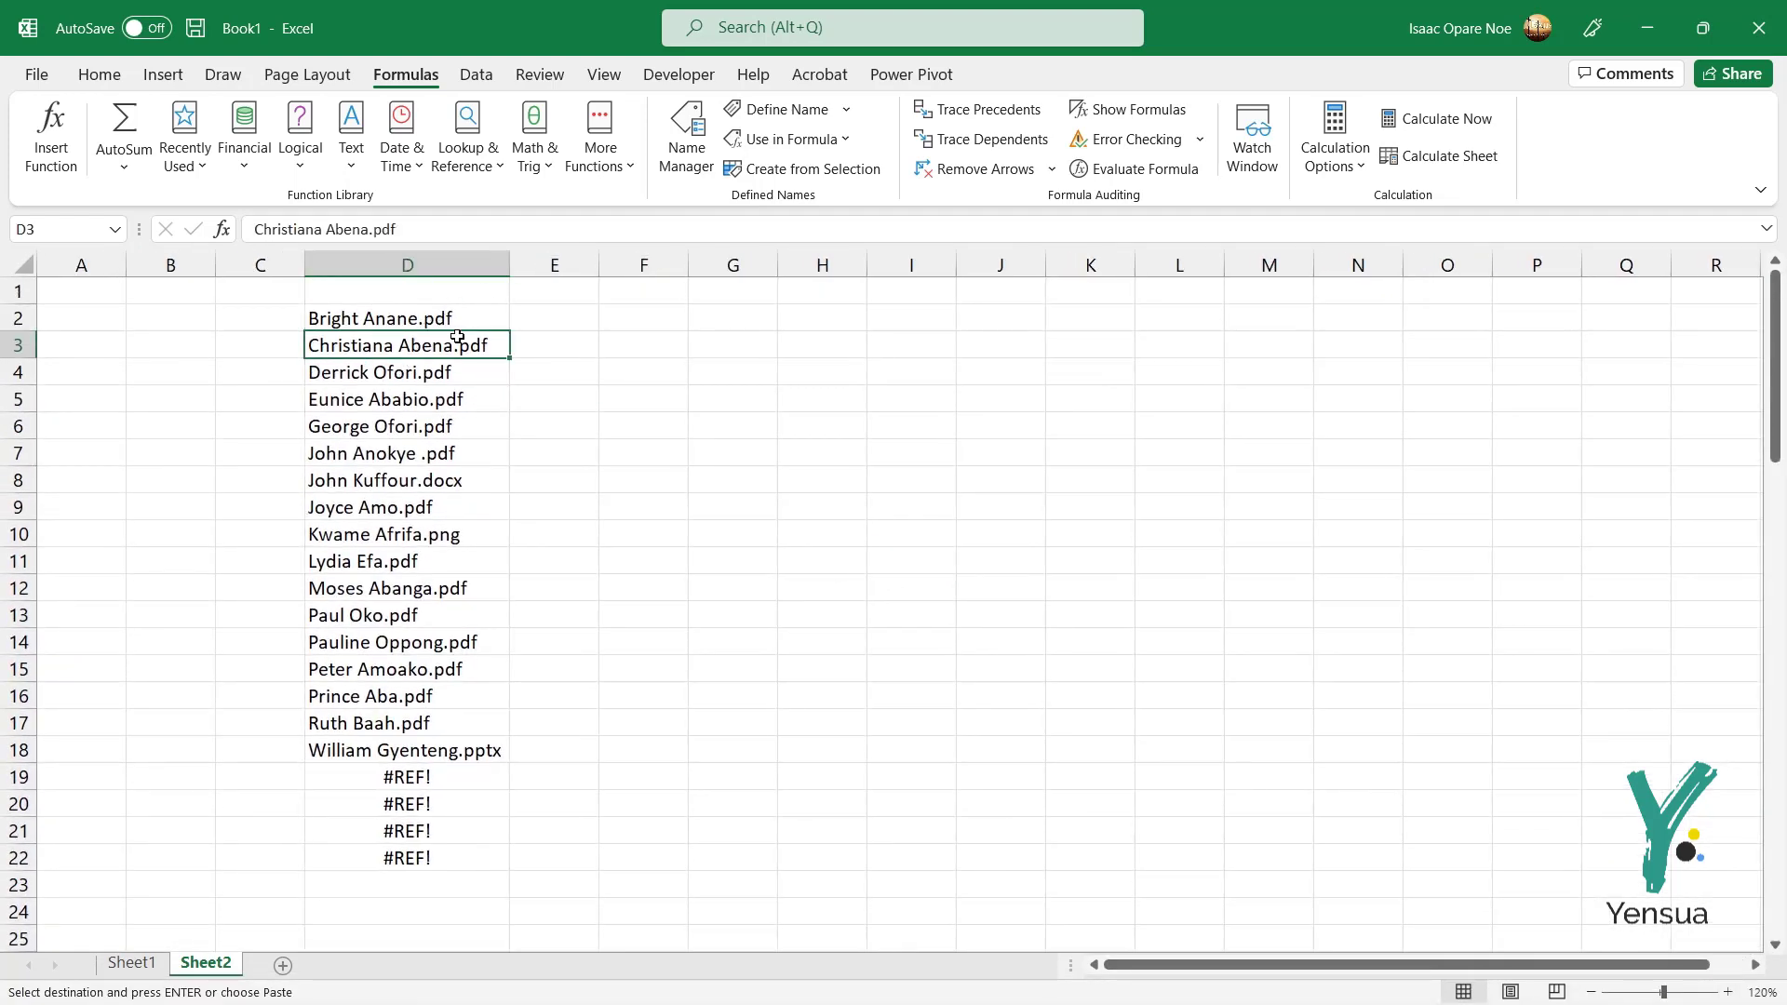
left_click(412, 319)
left_click(437, 340)
Step: Review the .docx and .png entries, then clear the #REF! cells D19:D22
left_click(412, 482)
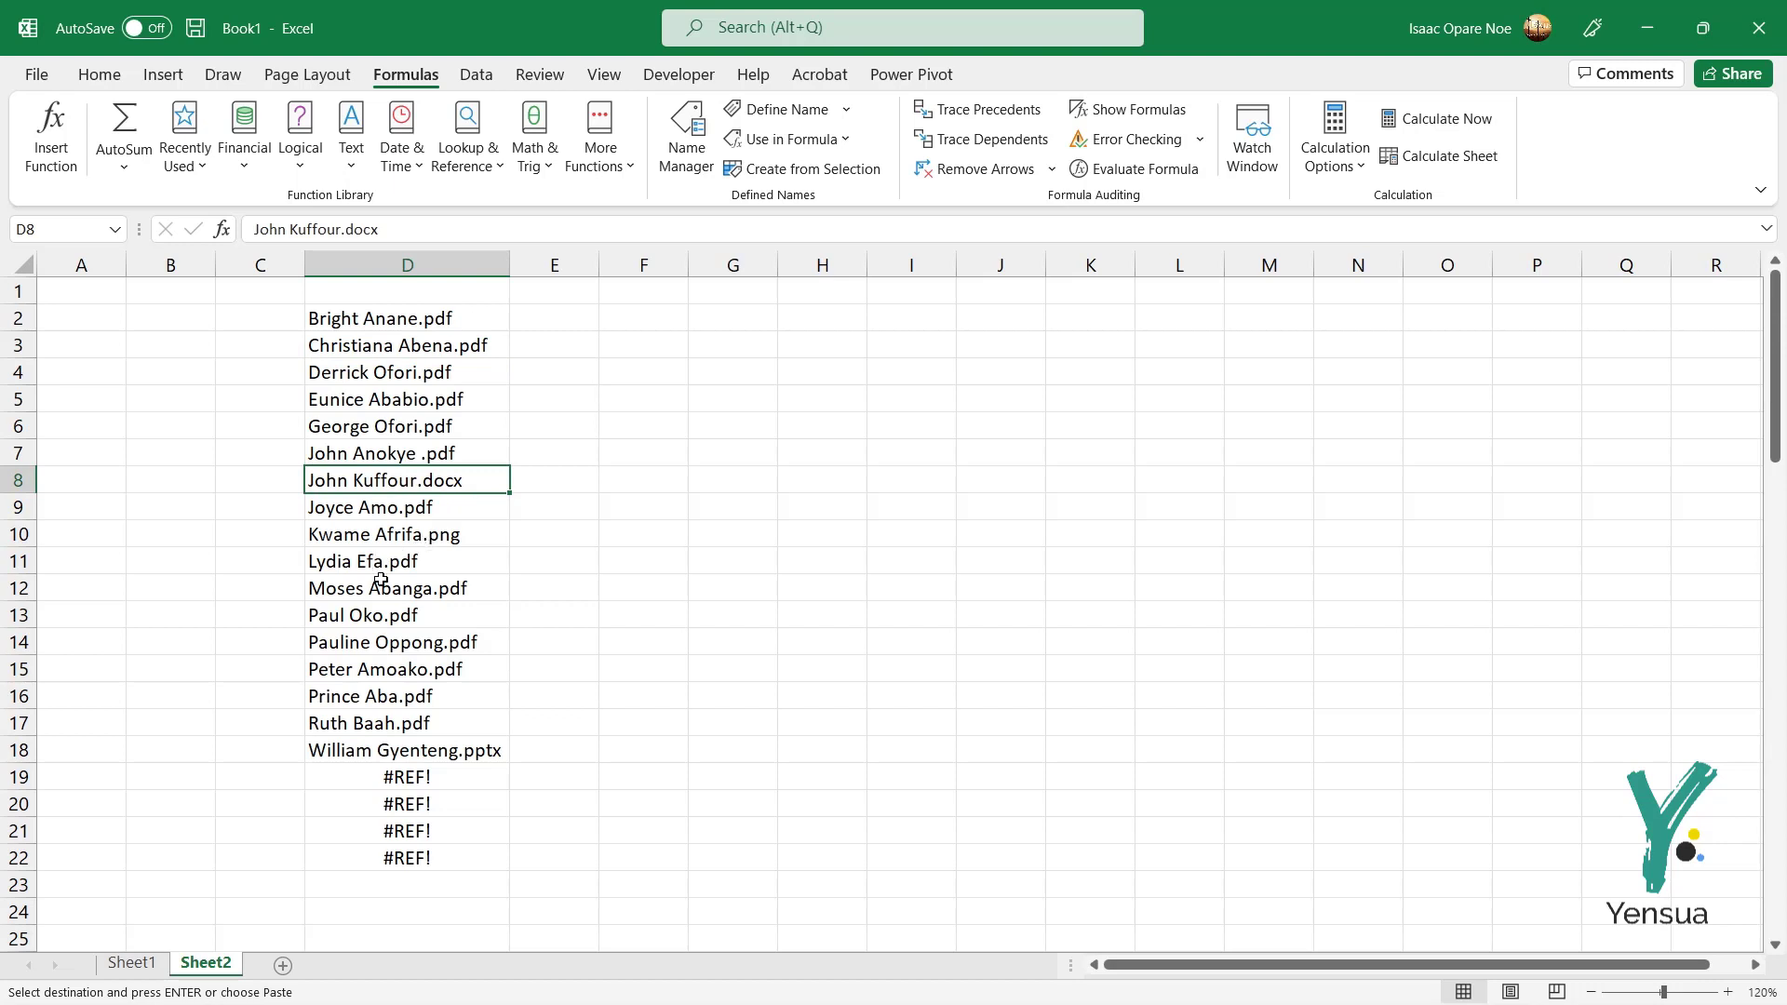
left_click(461, 538)
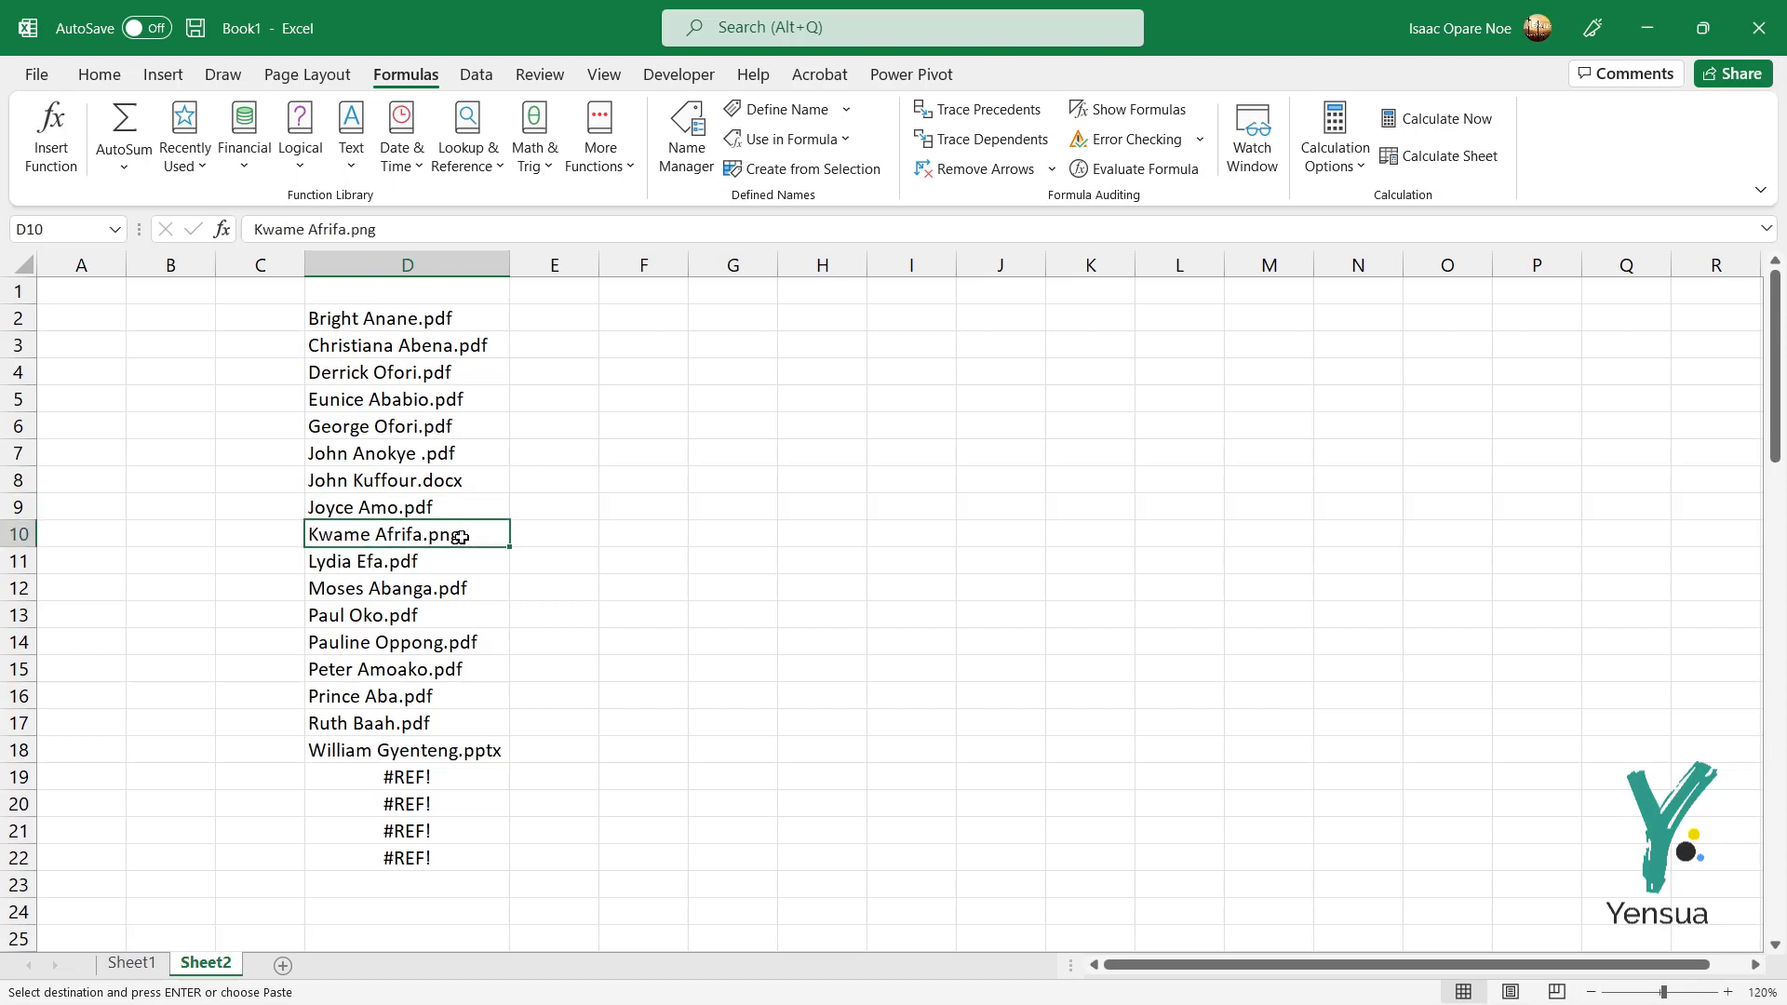
left_click_drag(407, 781, 405, 866)
key("Delete")
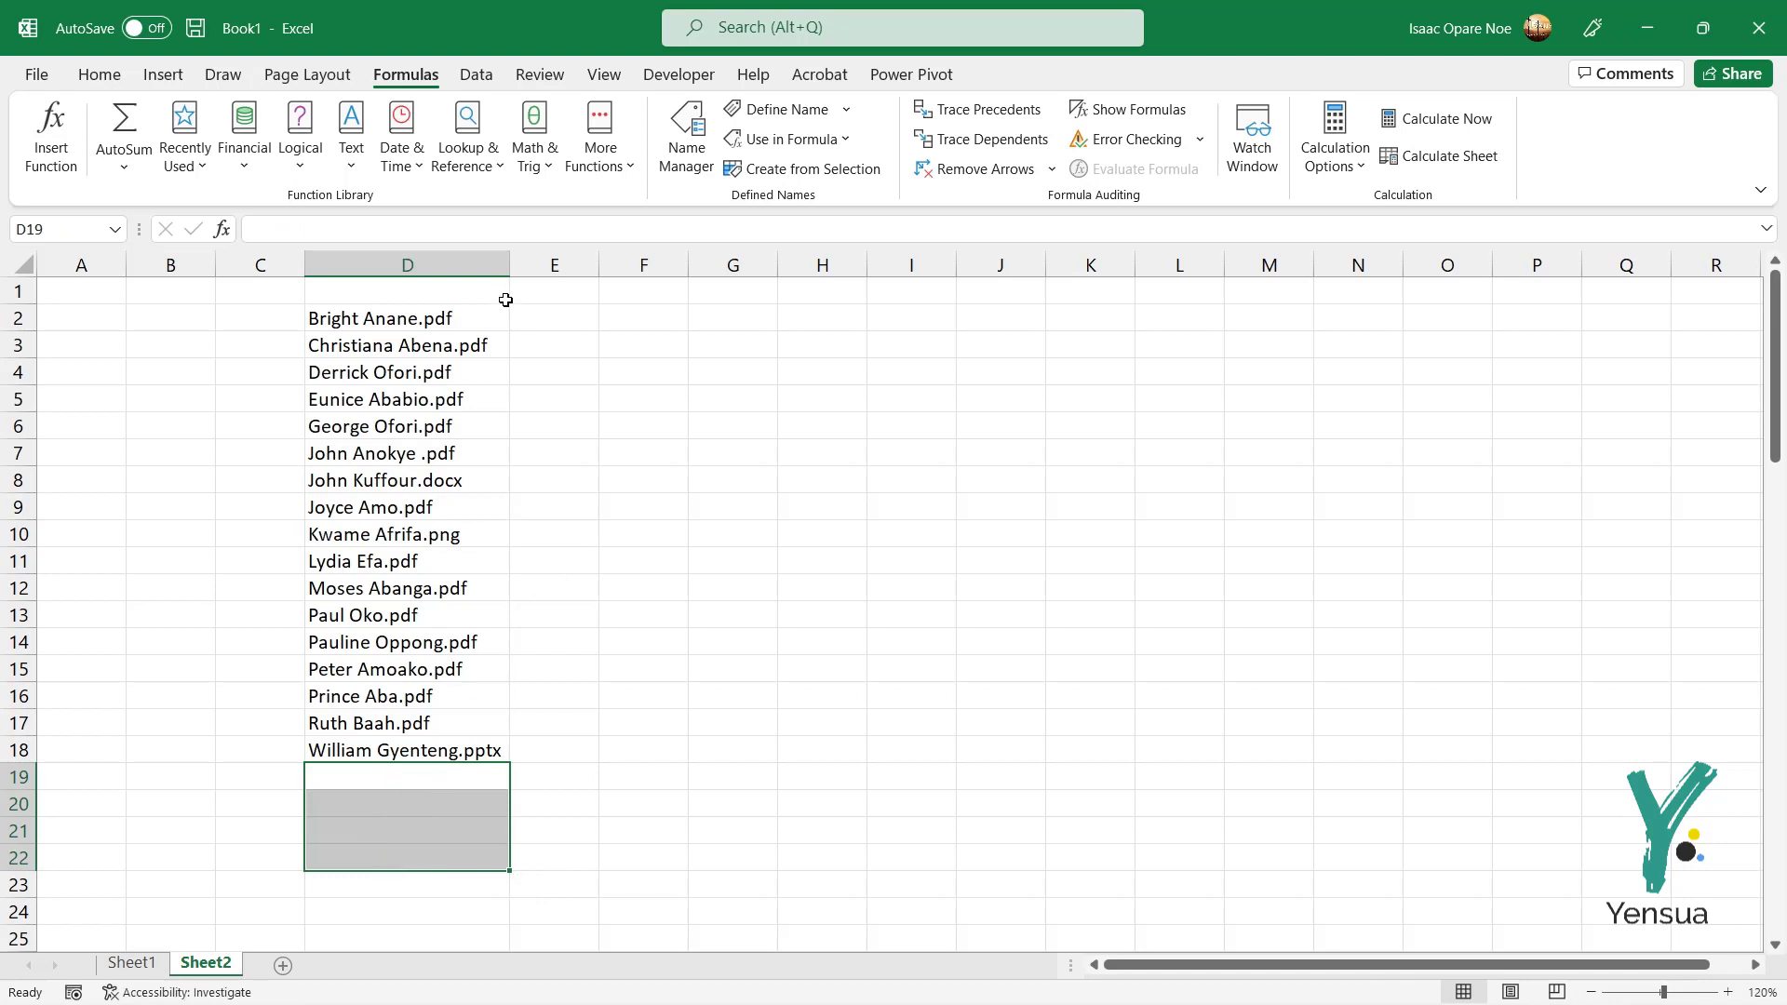
Step: Type the first employee's name without extension in E2, Flash Fill down to E18, and widen column E
double_click(596, 318)
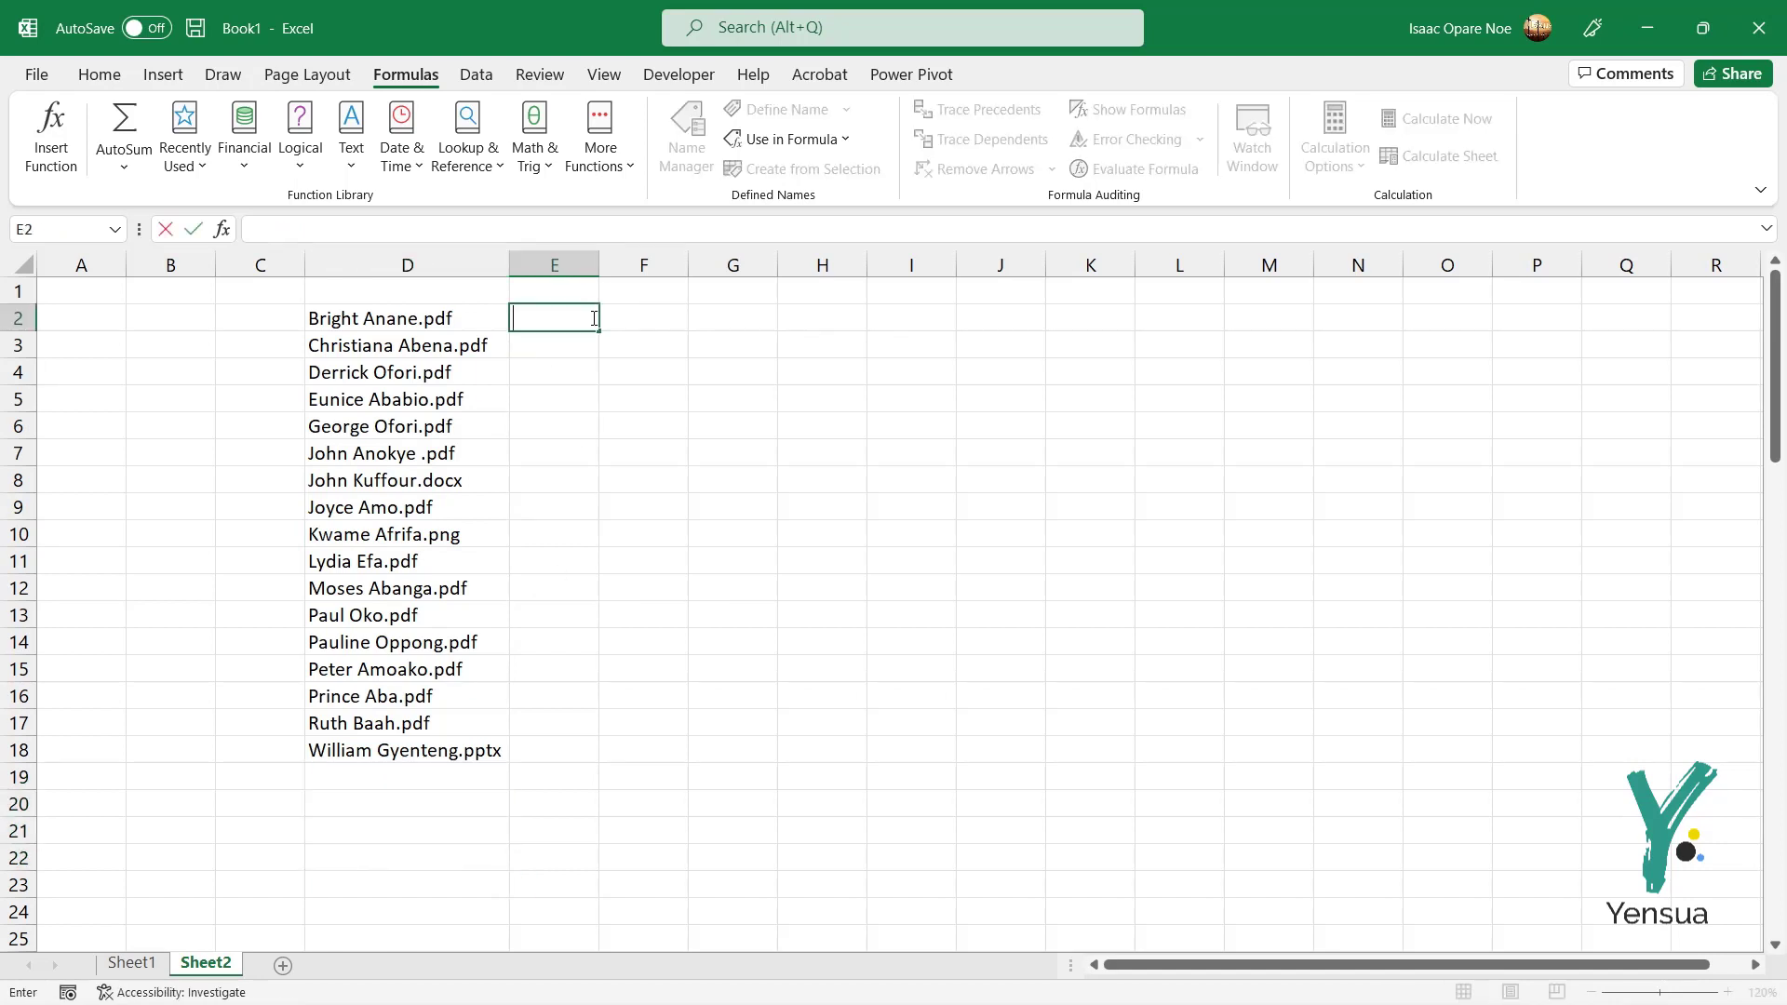
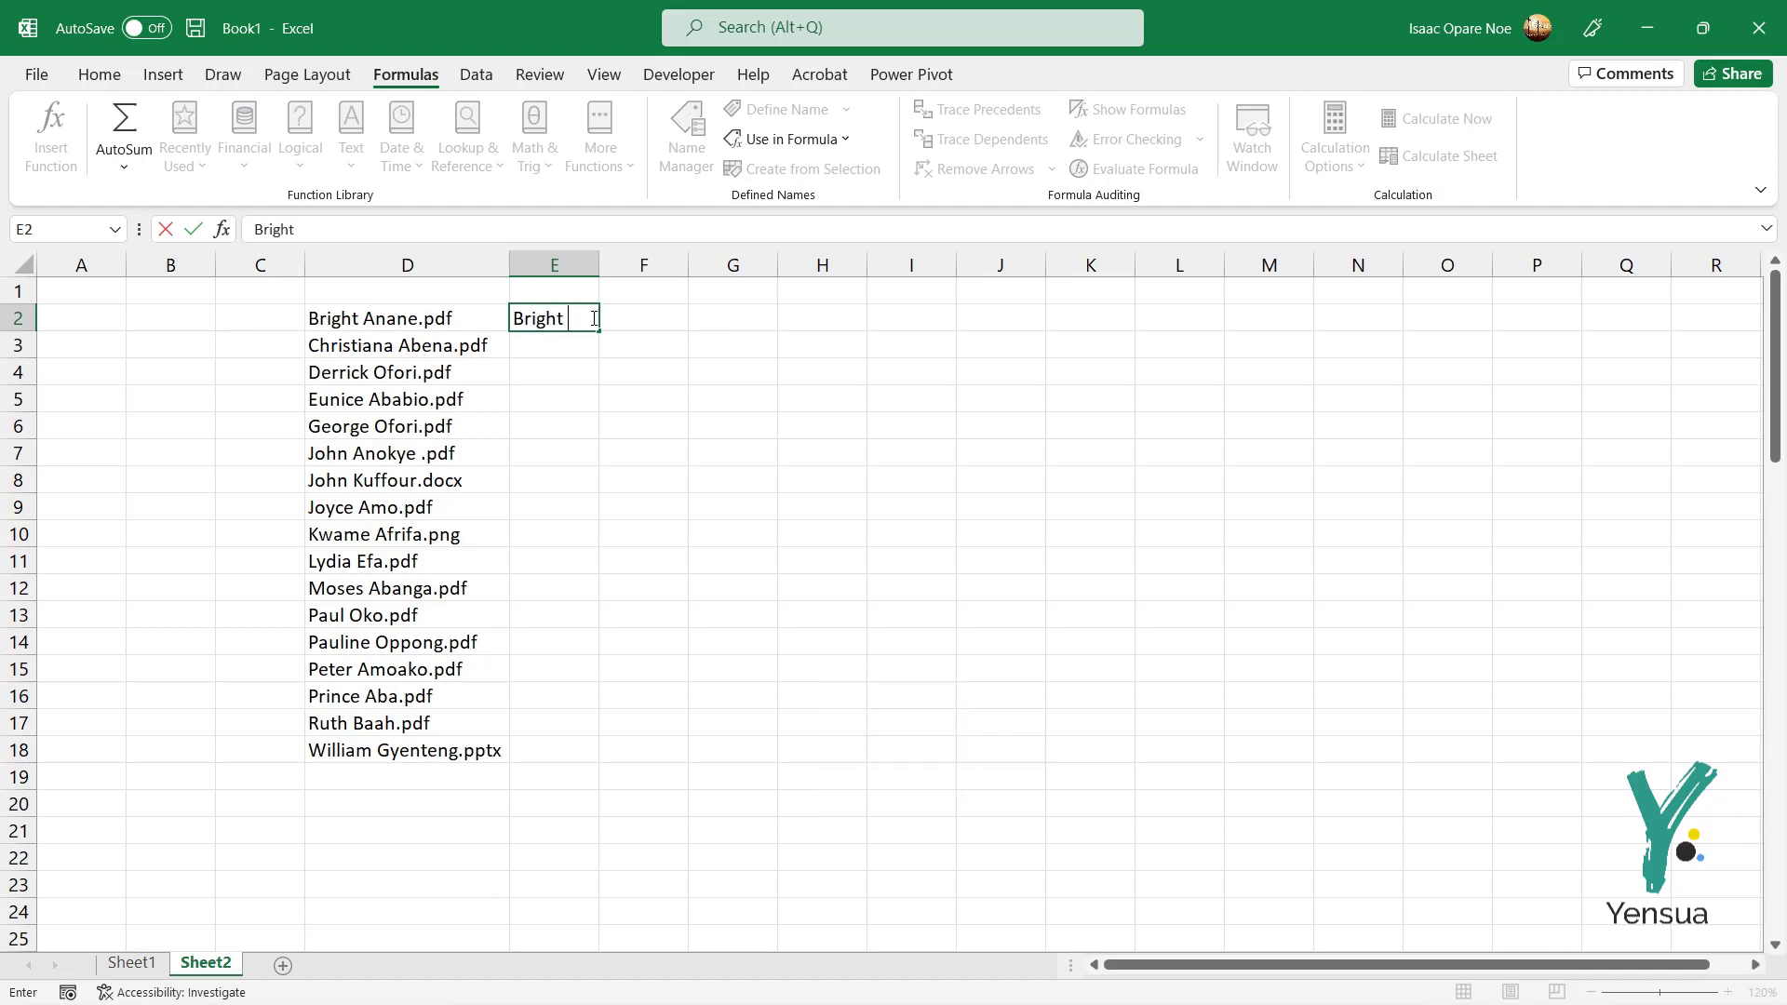
key("Return")
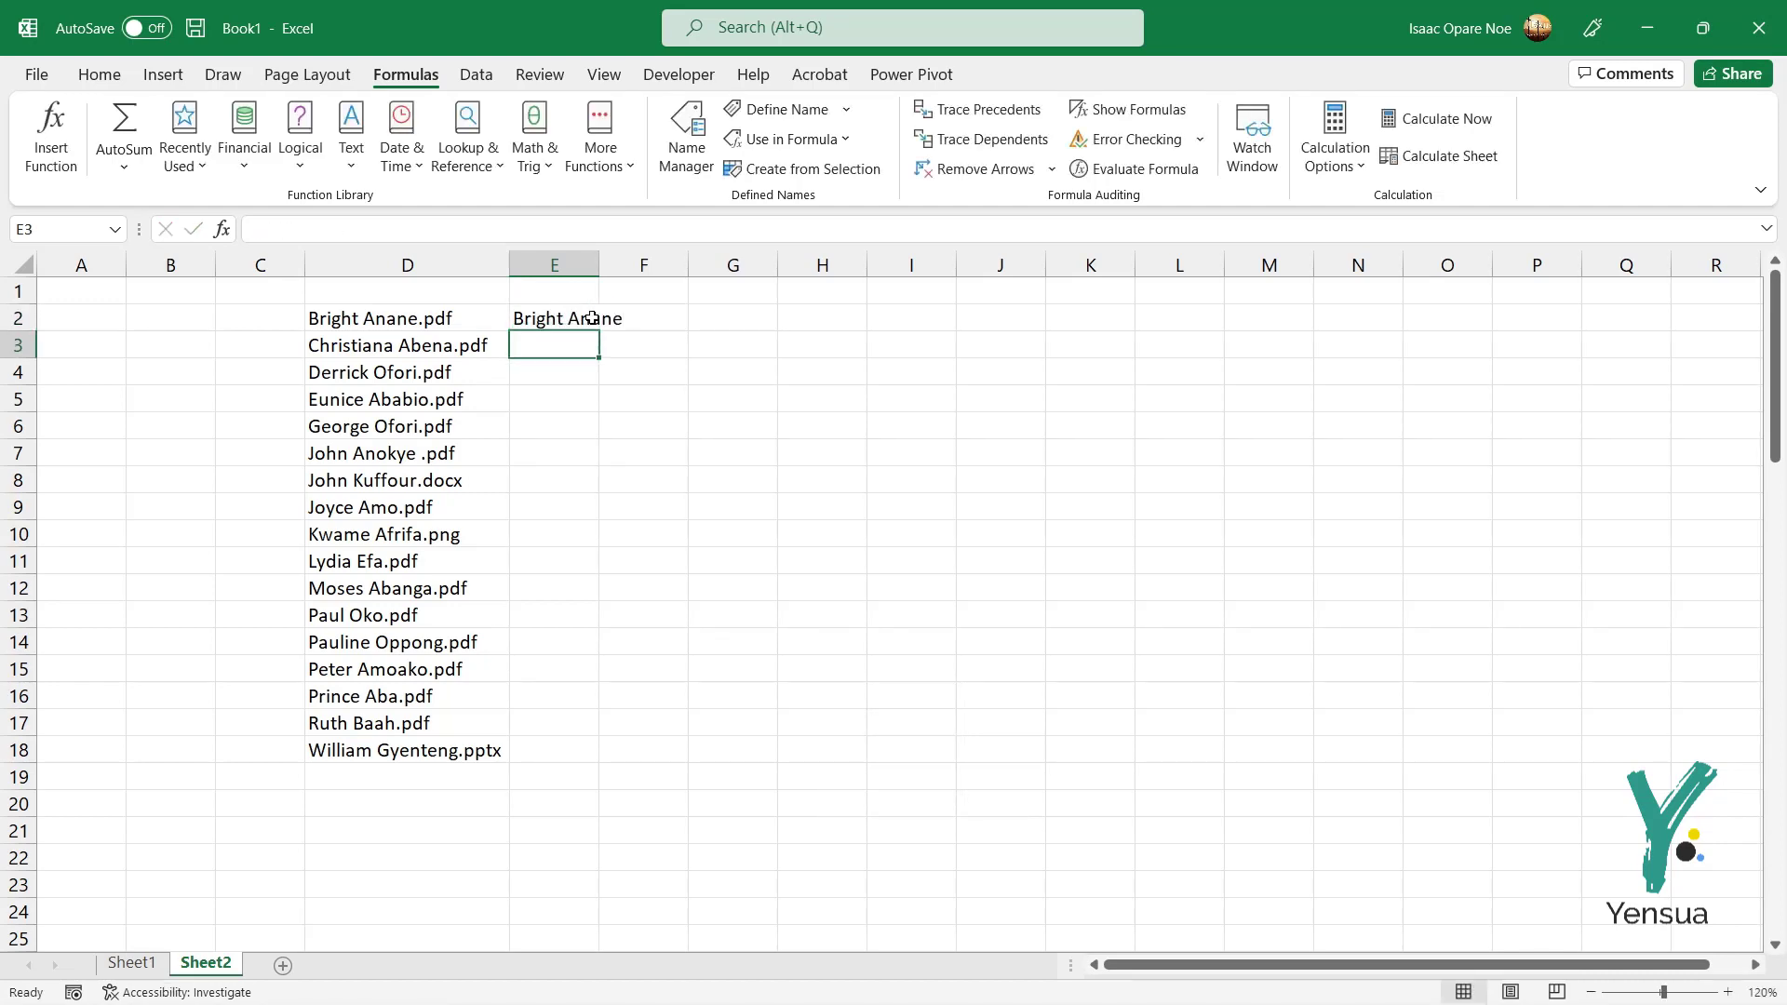
double_click(599, 265)
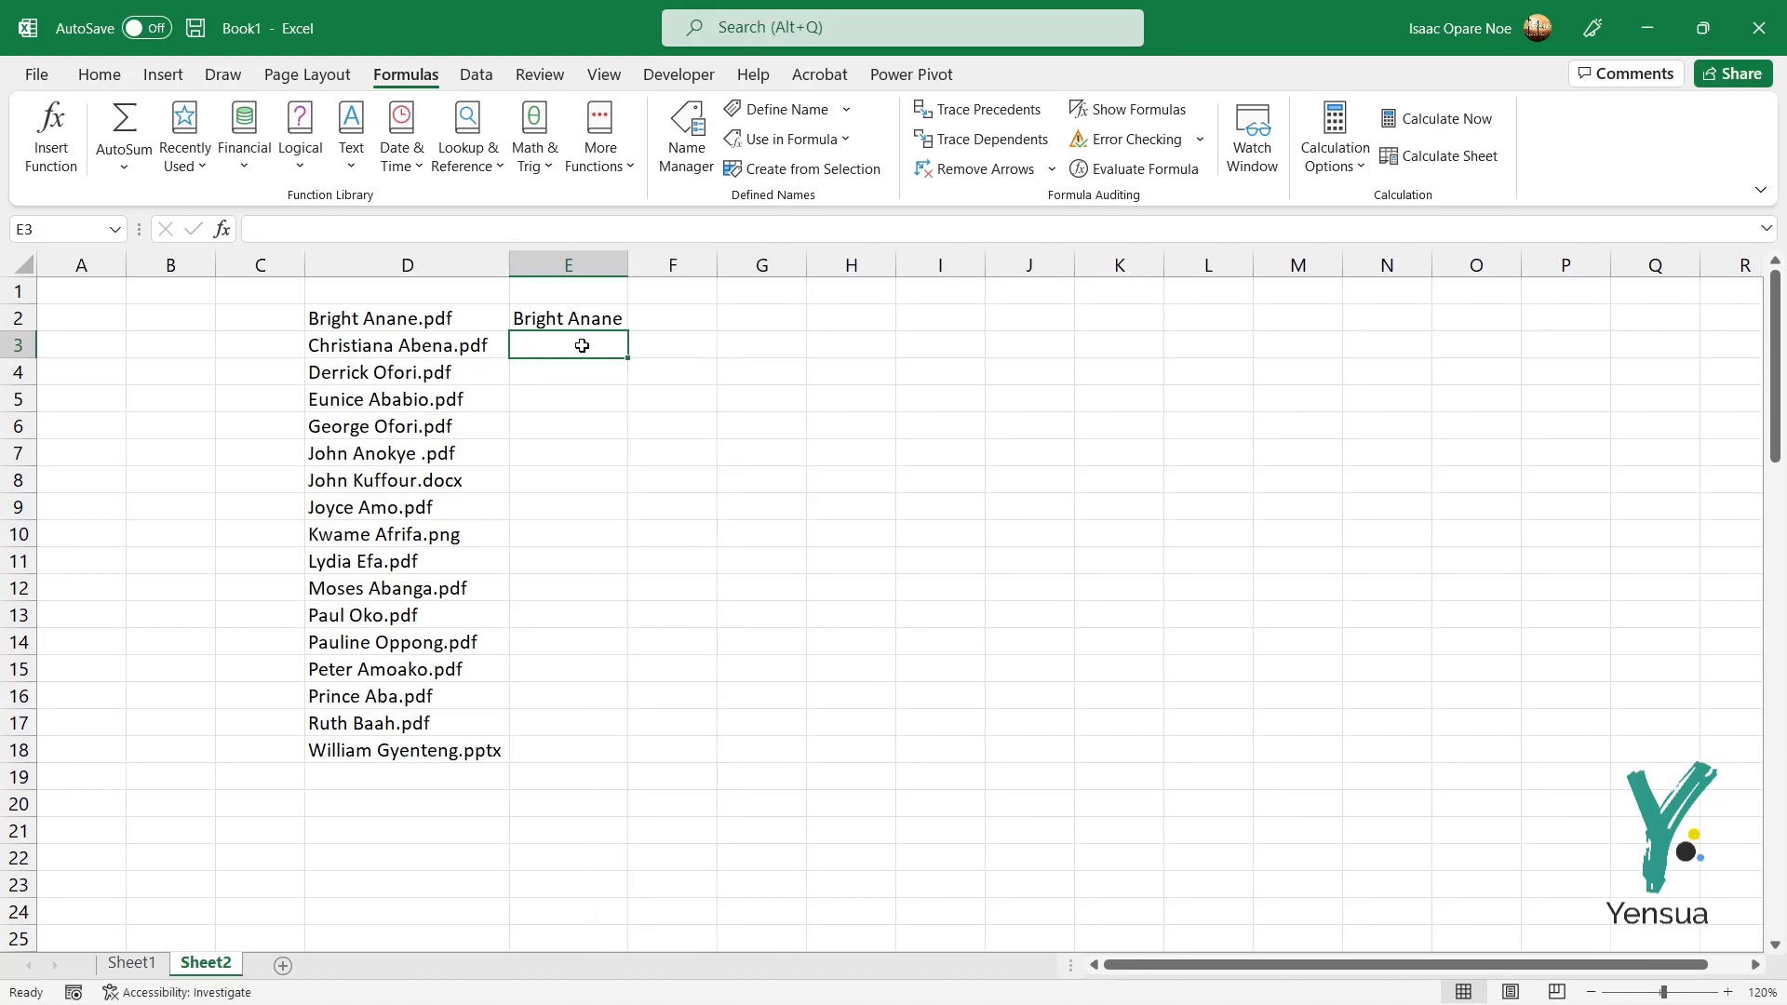
key("ctrl+e")
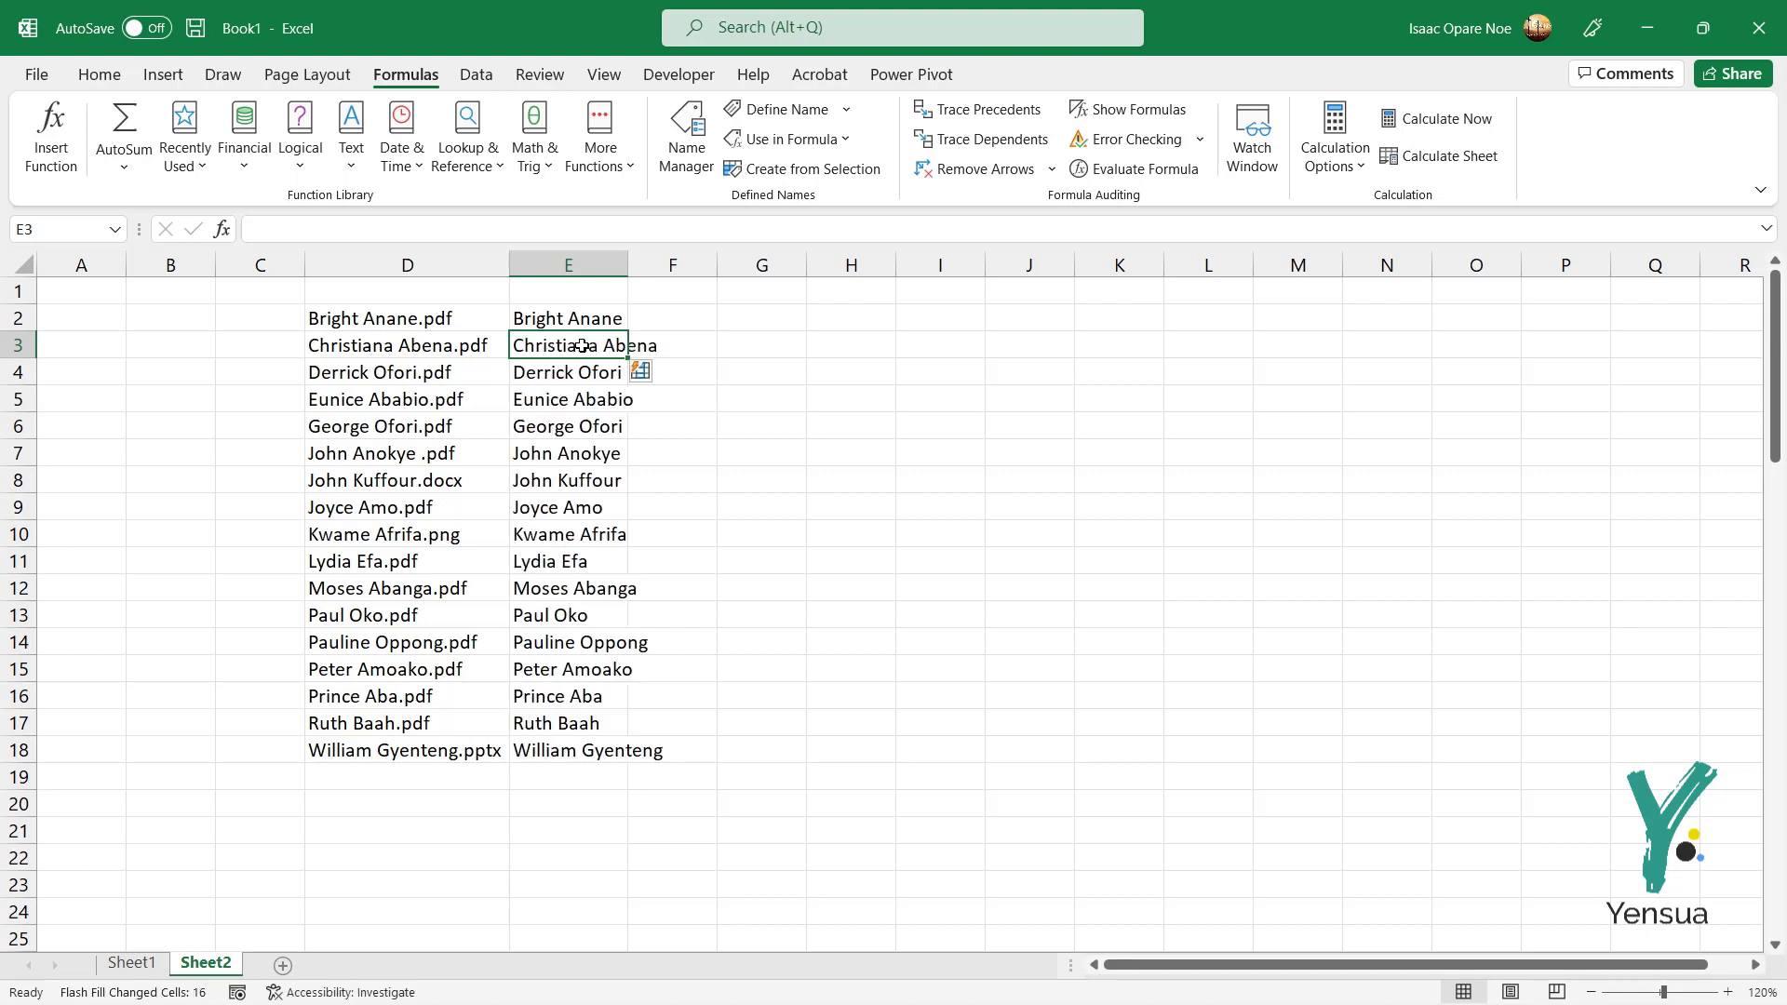
double_click(628, 265)
left_click_drag(670, 265, 713, 272)
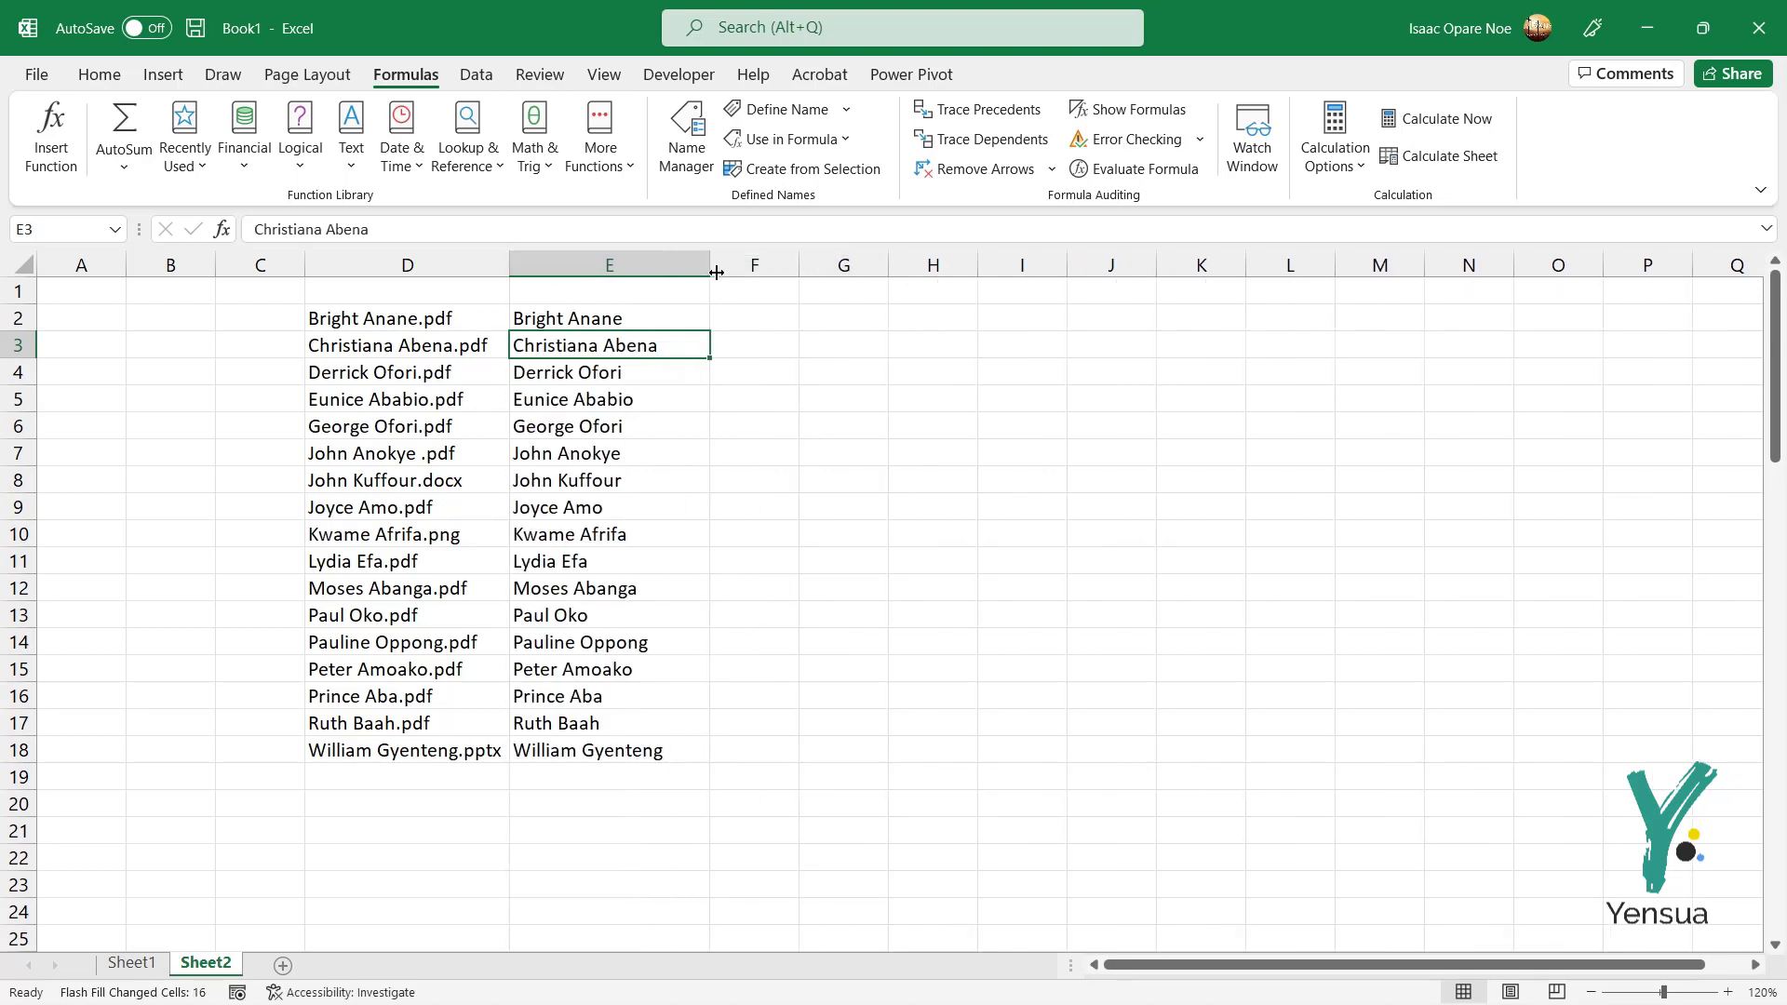